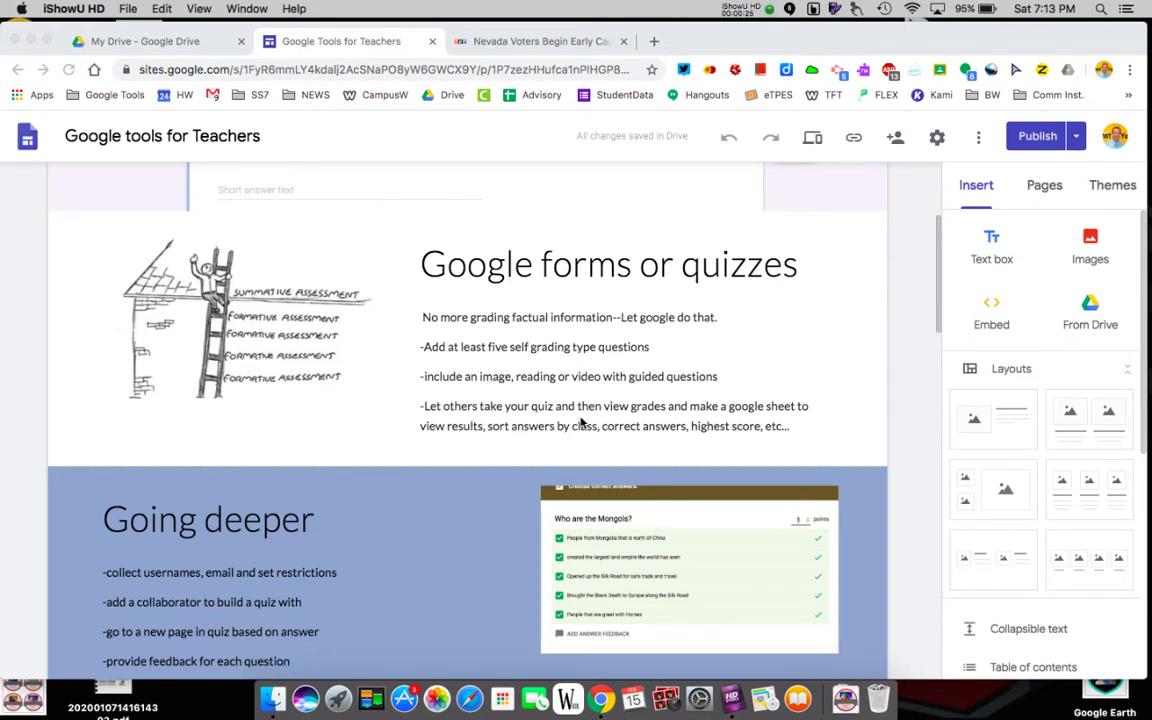
From My Drive, create a new blank Google Form through New > More > Google Forms
scroll(580, 422, down, 15)
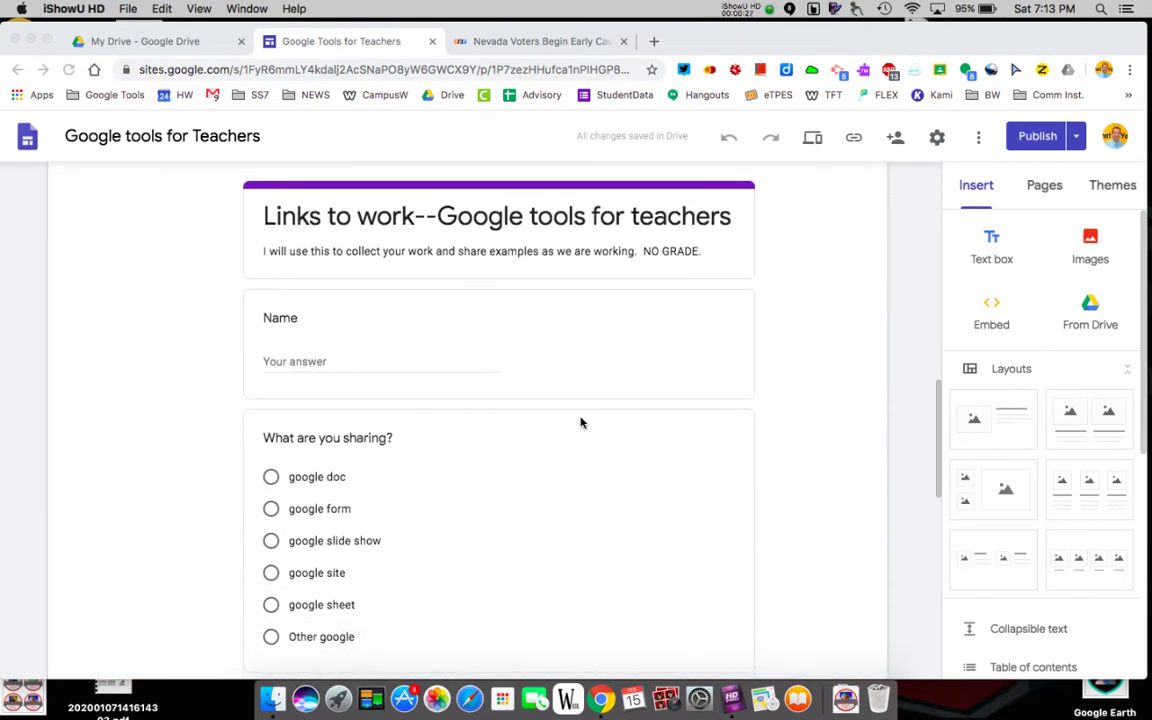
scroll(580, 422, up, 10)
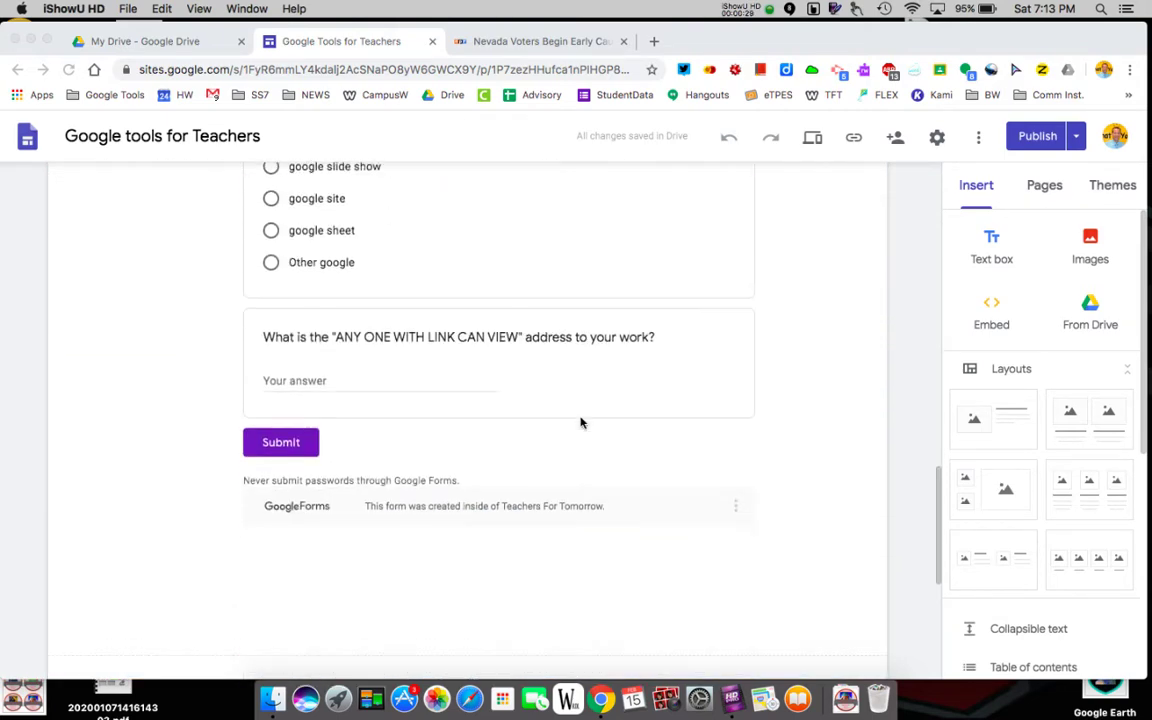
scroll(580, 422, up, 10)
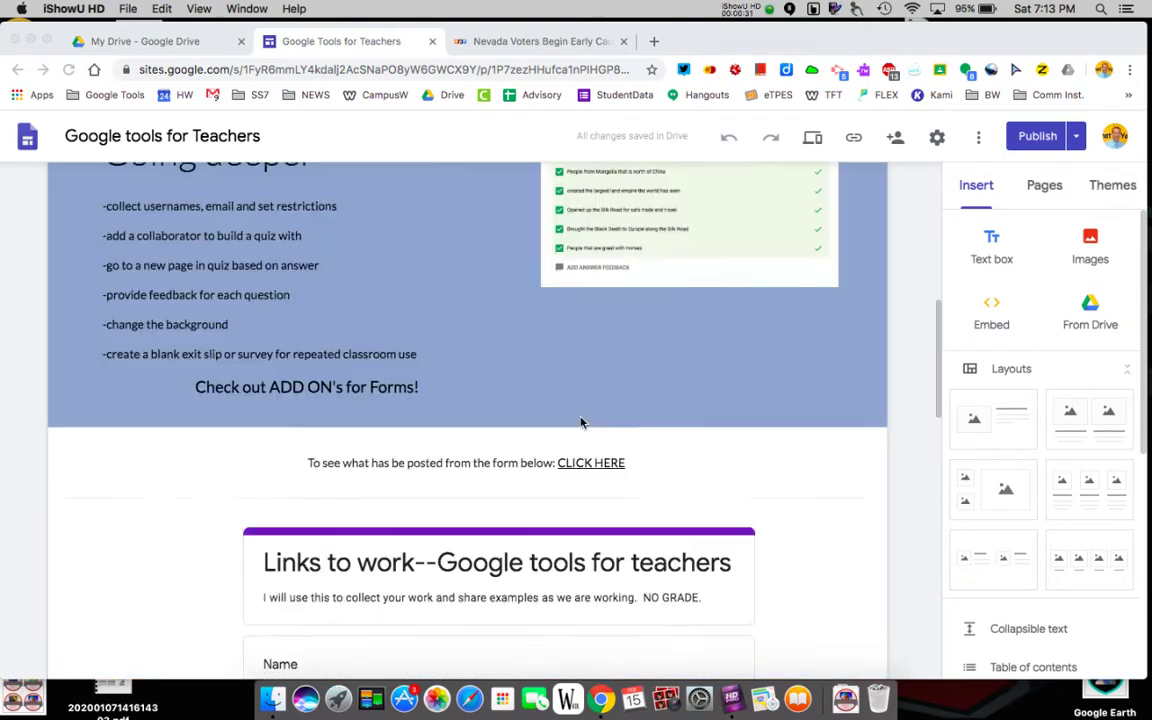
scroll(616, 458, down, 5)
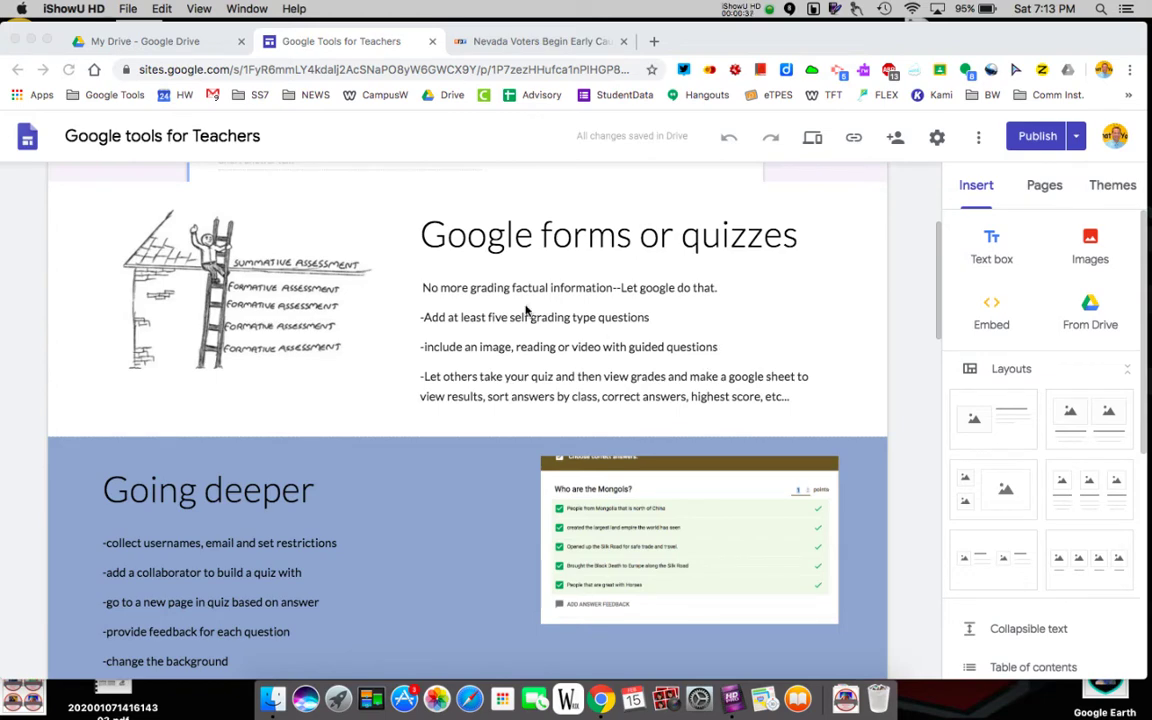
click(160, 40)
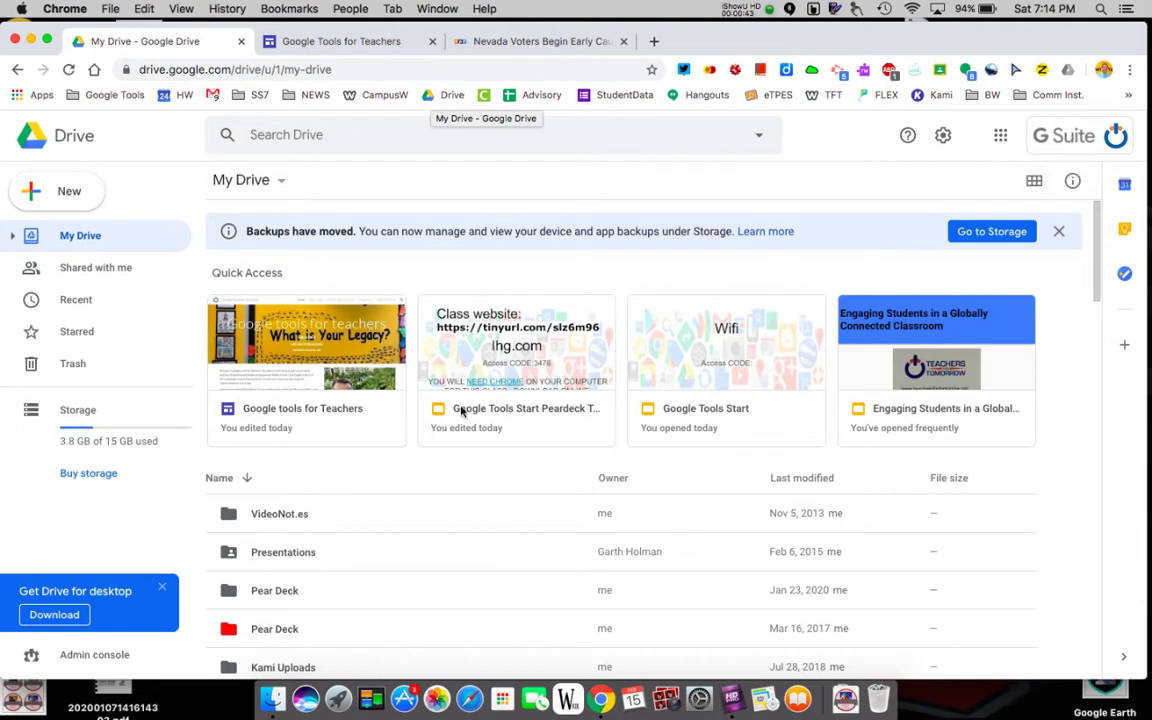
click(65, 192)
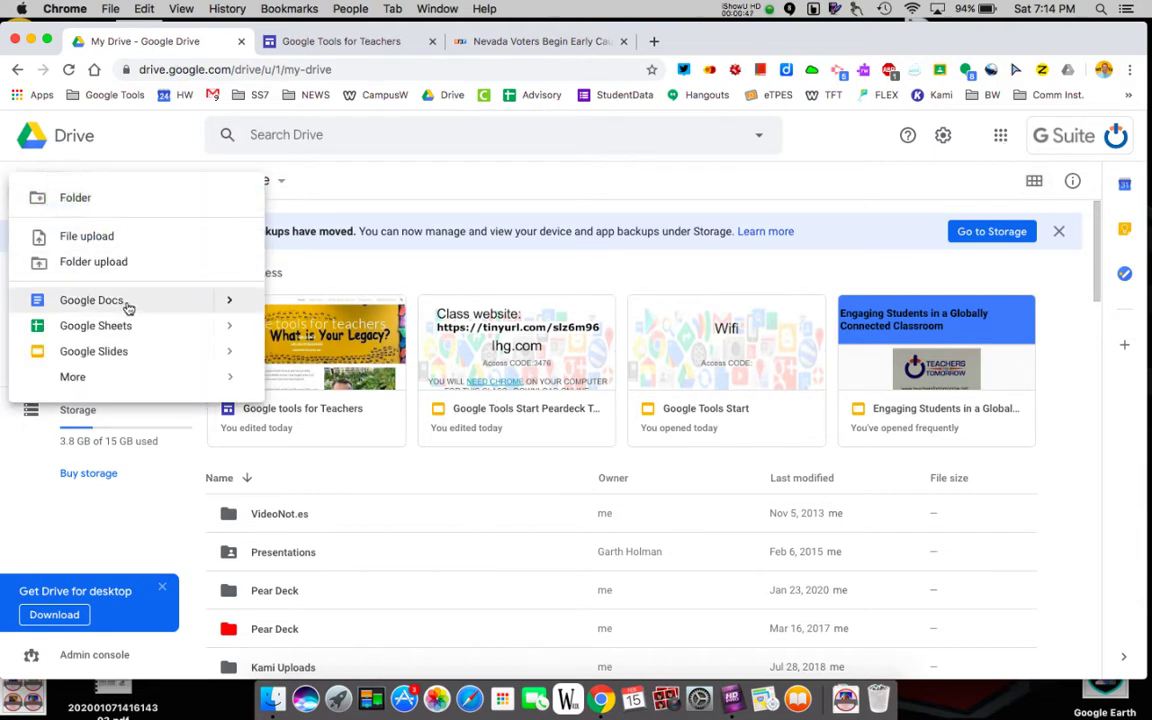
mouse_move(131, 380)
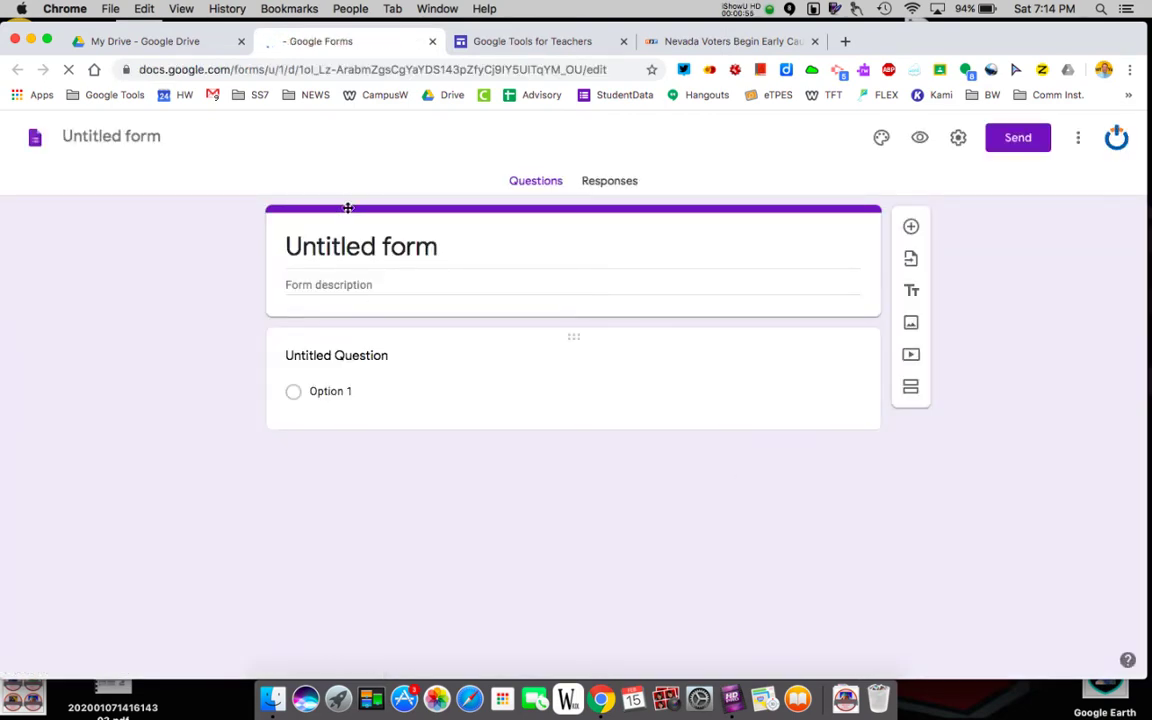
Title the form 'Google TEst quiz' and give the file the same name
click(383, 246)
key(Tab)
key(Tab)
text(Googl)
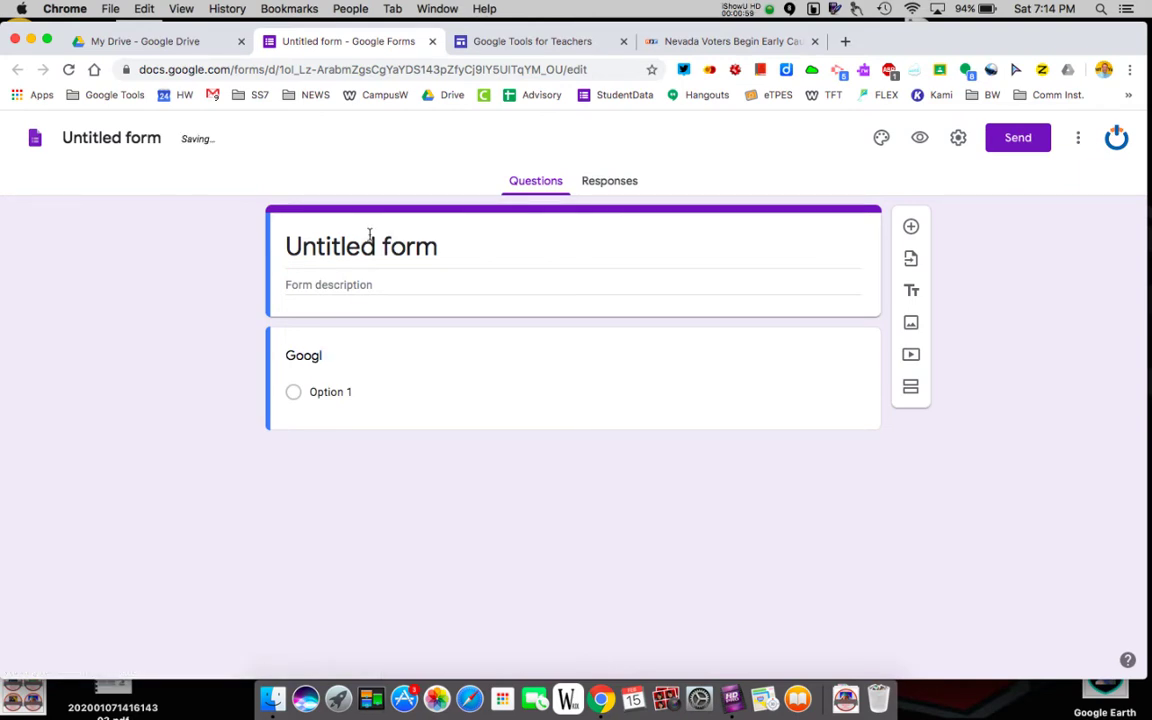
click(365, 244)
text(Gooogl)
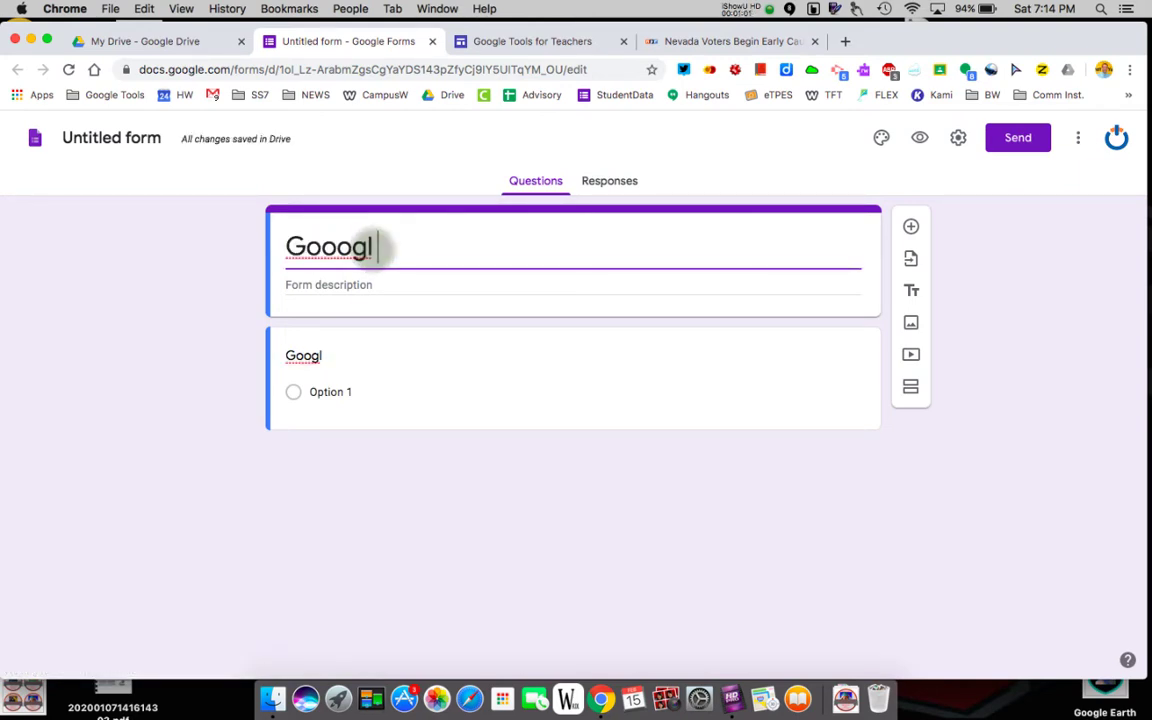
key(BackSpace)
key(BackSpace)
key(BackSpace)
text(gle)
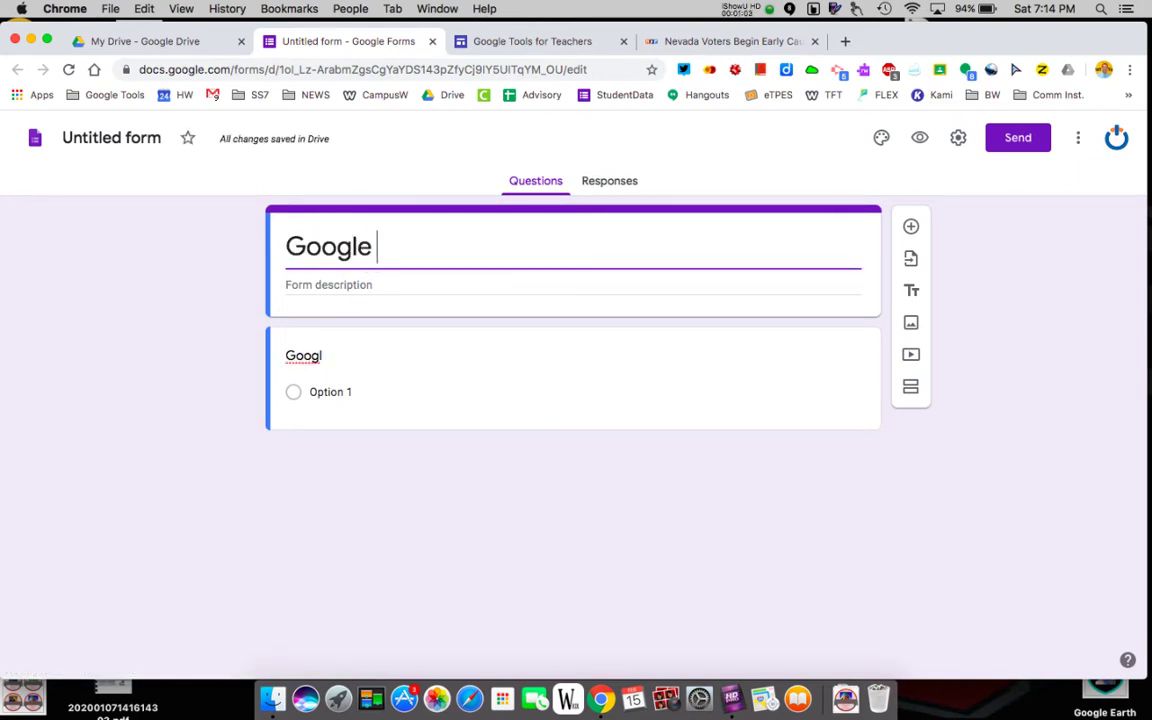
text( TEst)
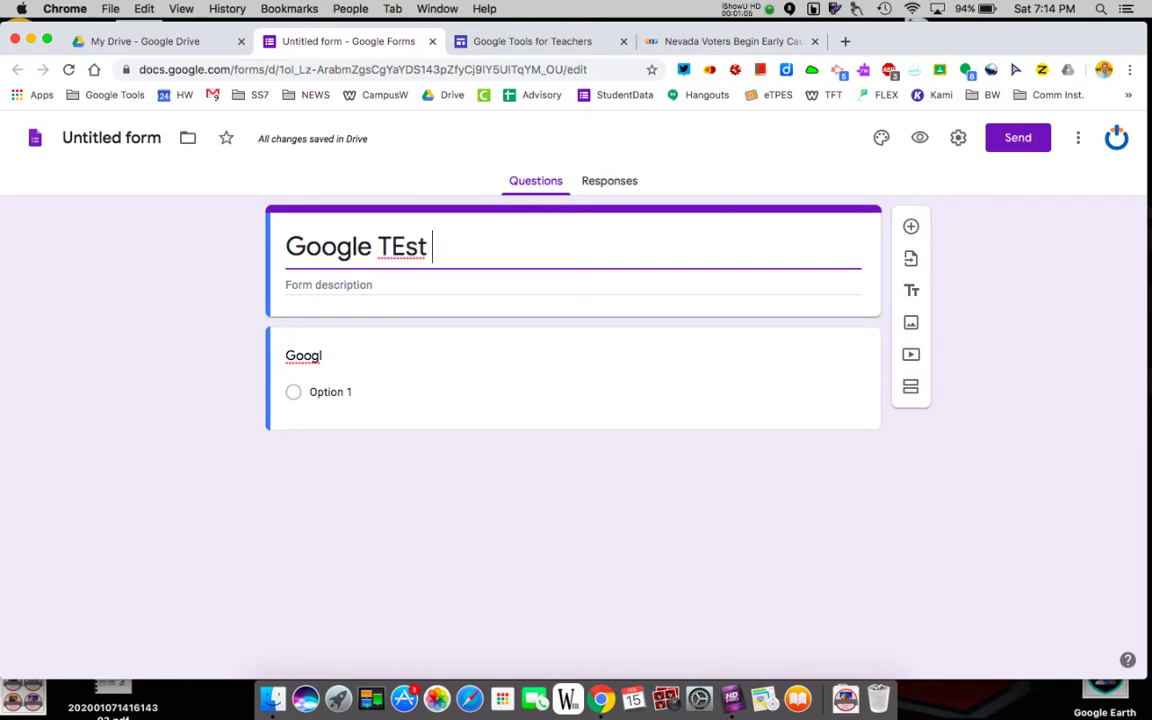
text( quiz)
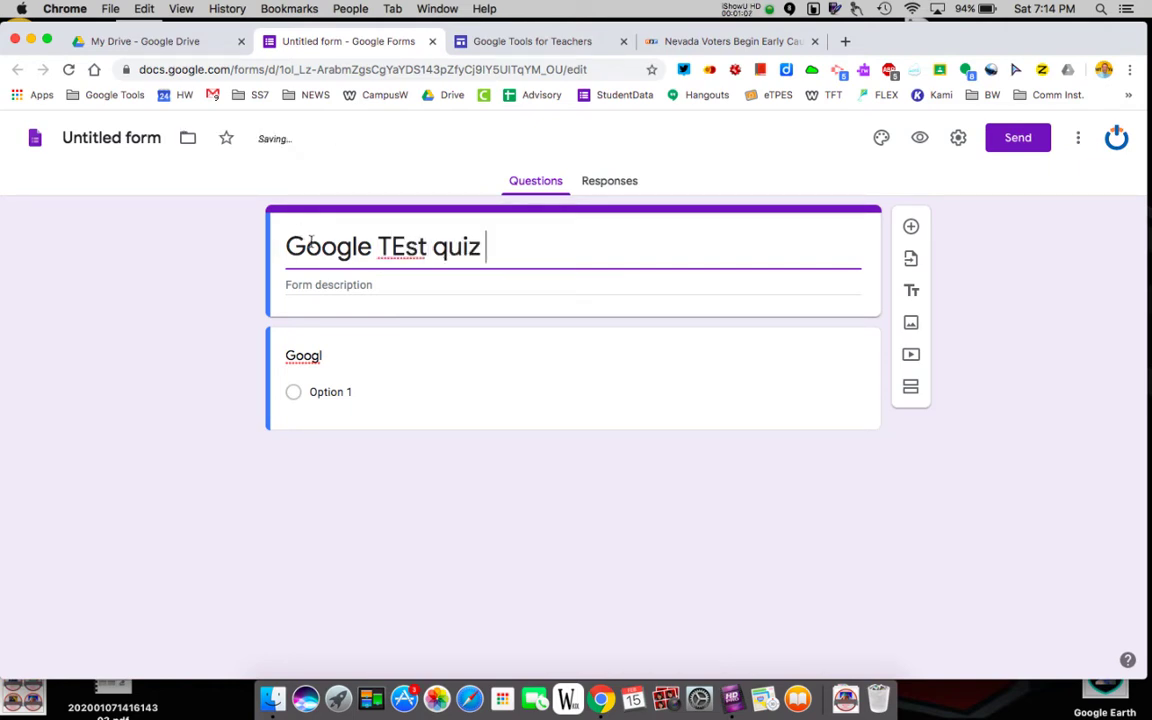
click(98, 138)
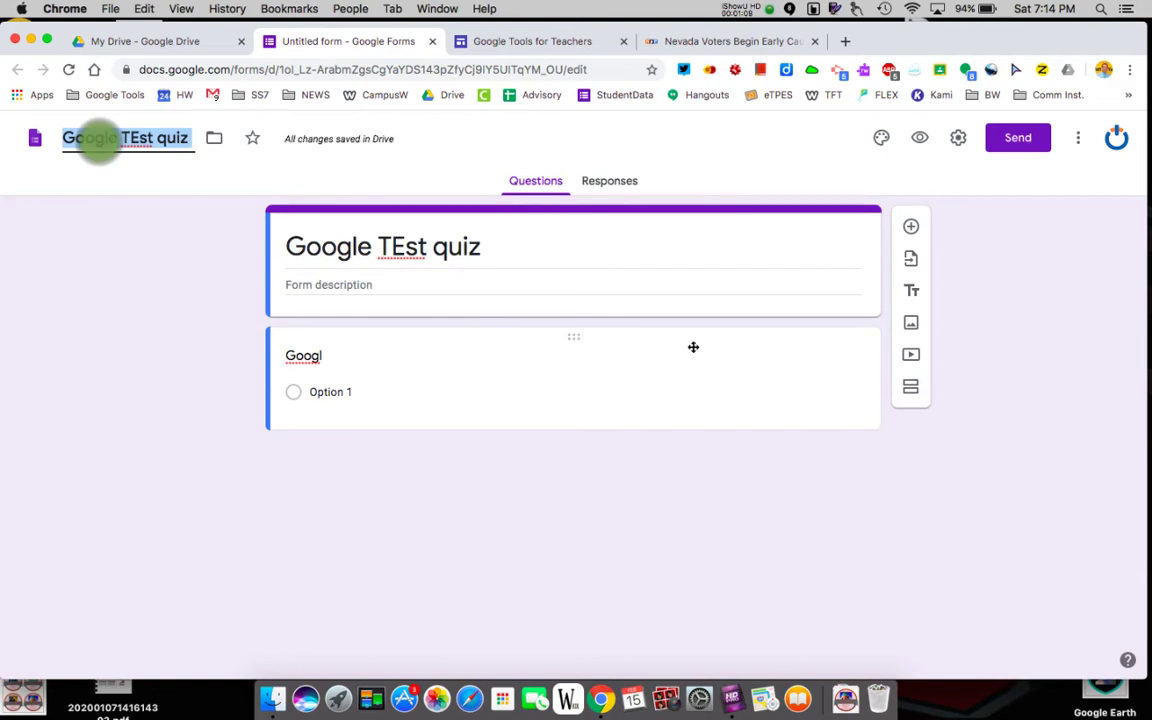
Title the first question 'Name' and make it required
click(322, 362)
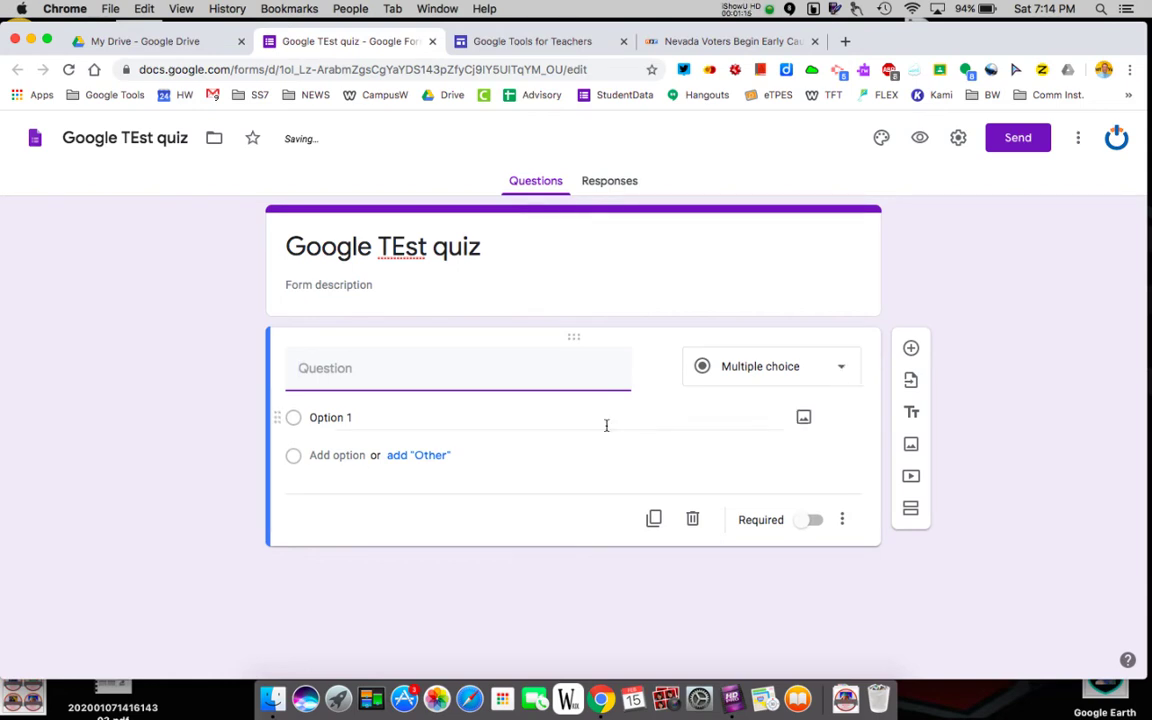
click(333, 372)
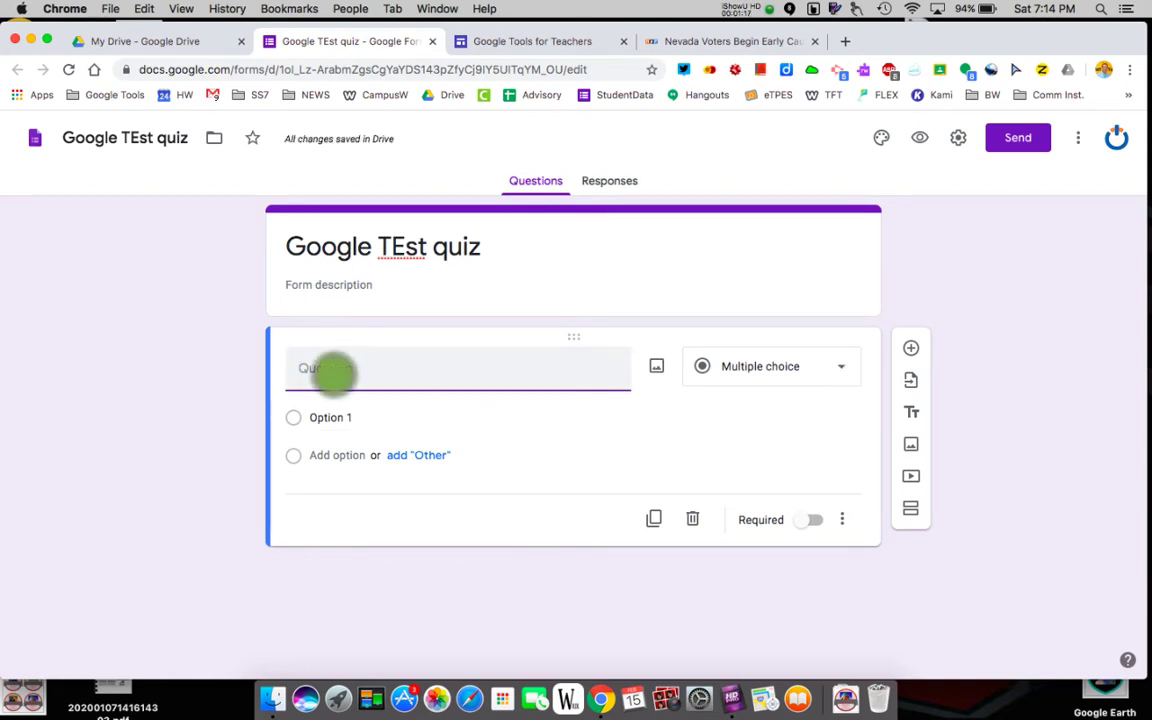
text(Name)
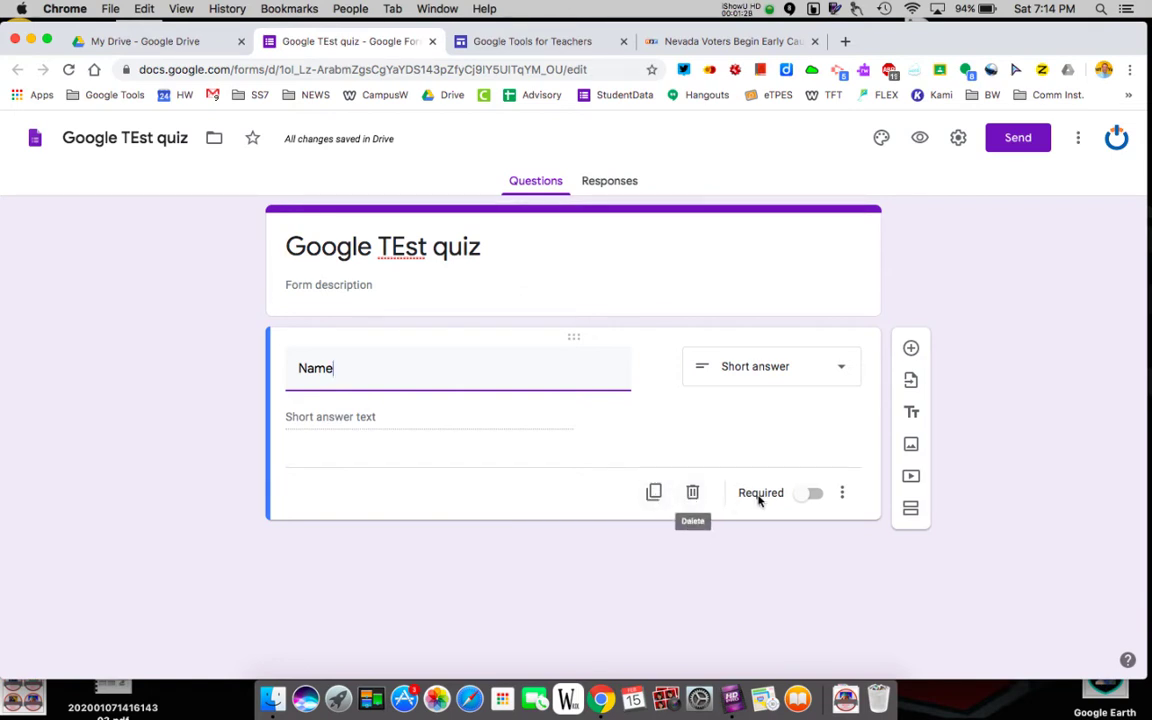
click(815, 495)
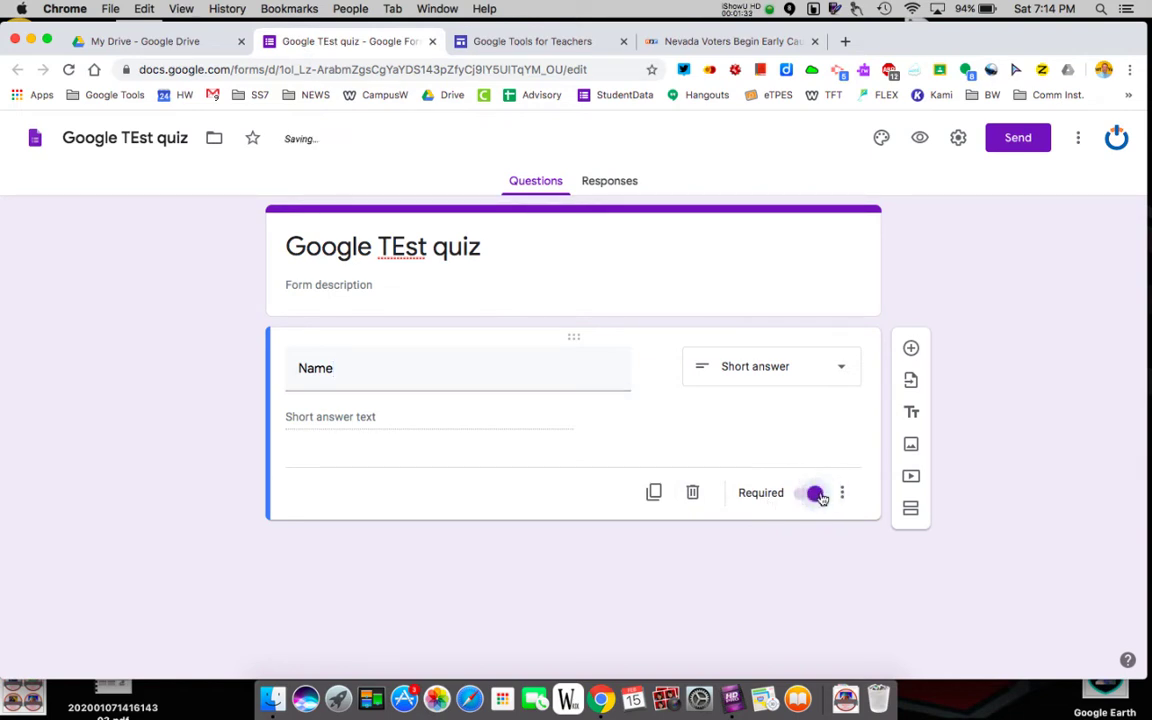
Add a description line to the Name question, then remove it again
click(843, 494)
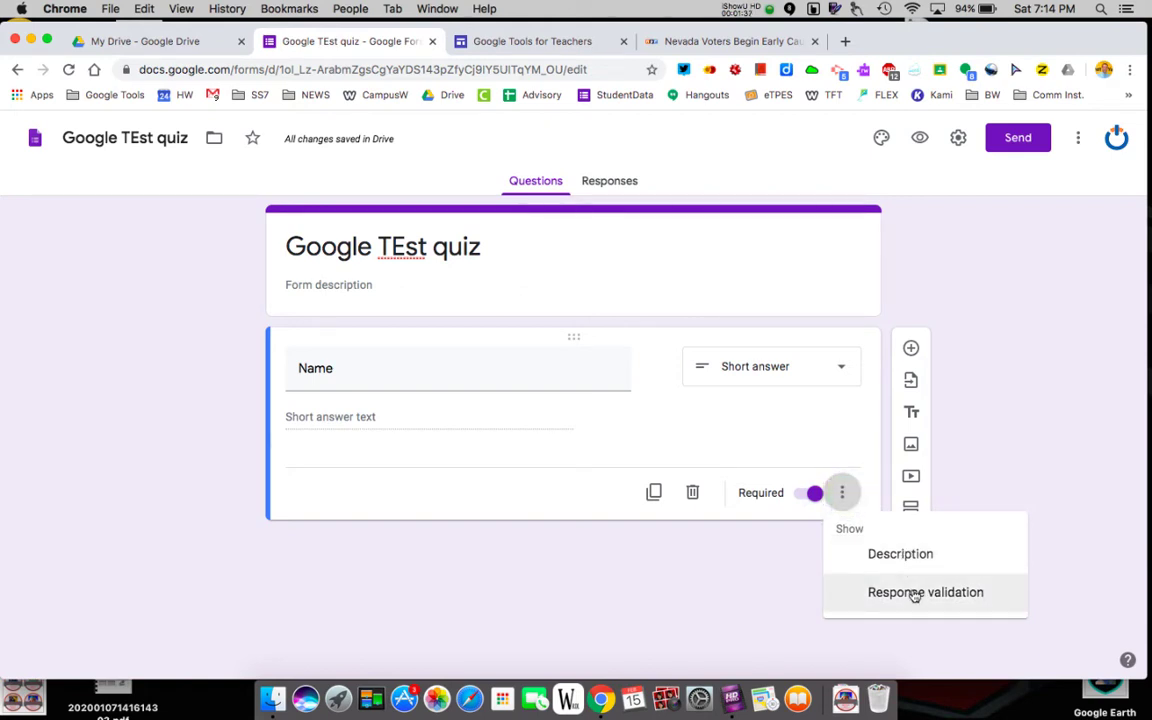
click(900, 555)
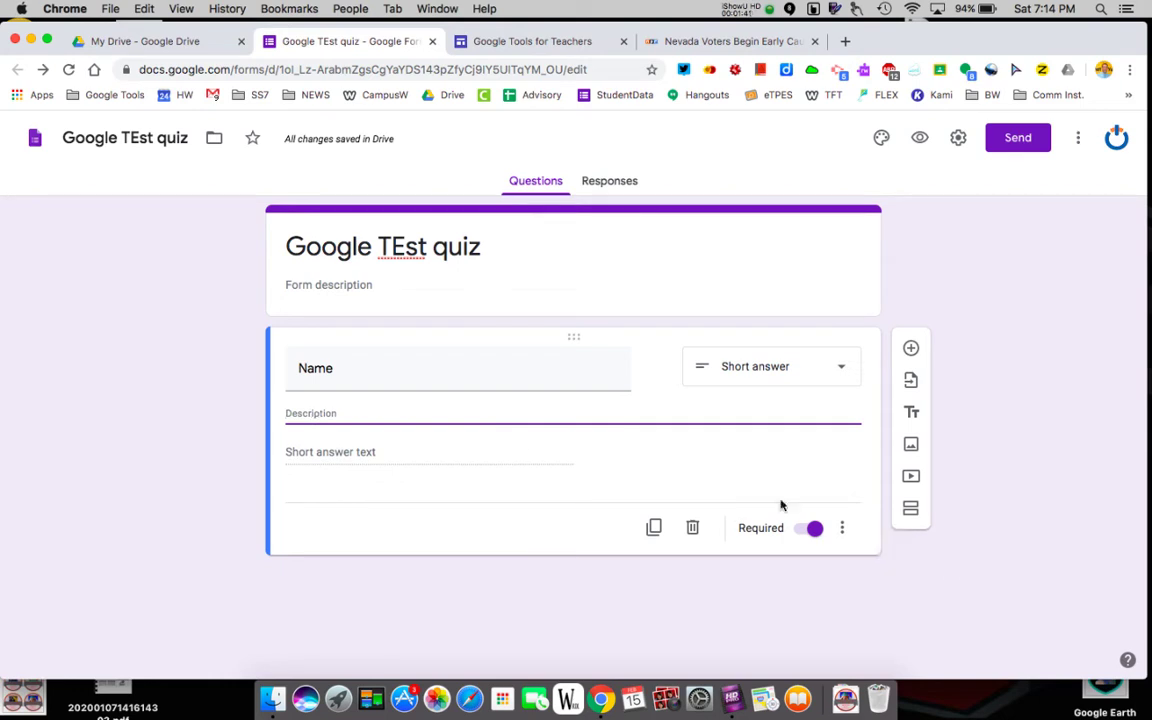
click(845, 531)
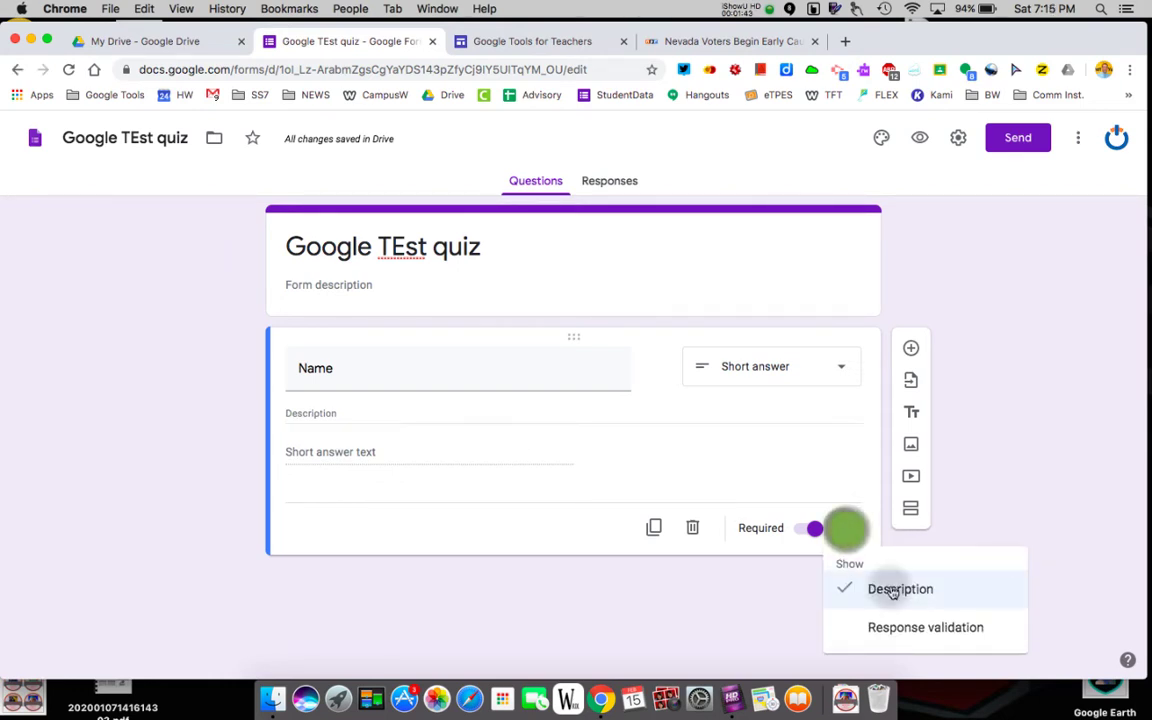
click(885, 586)
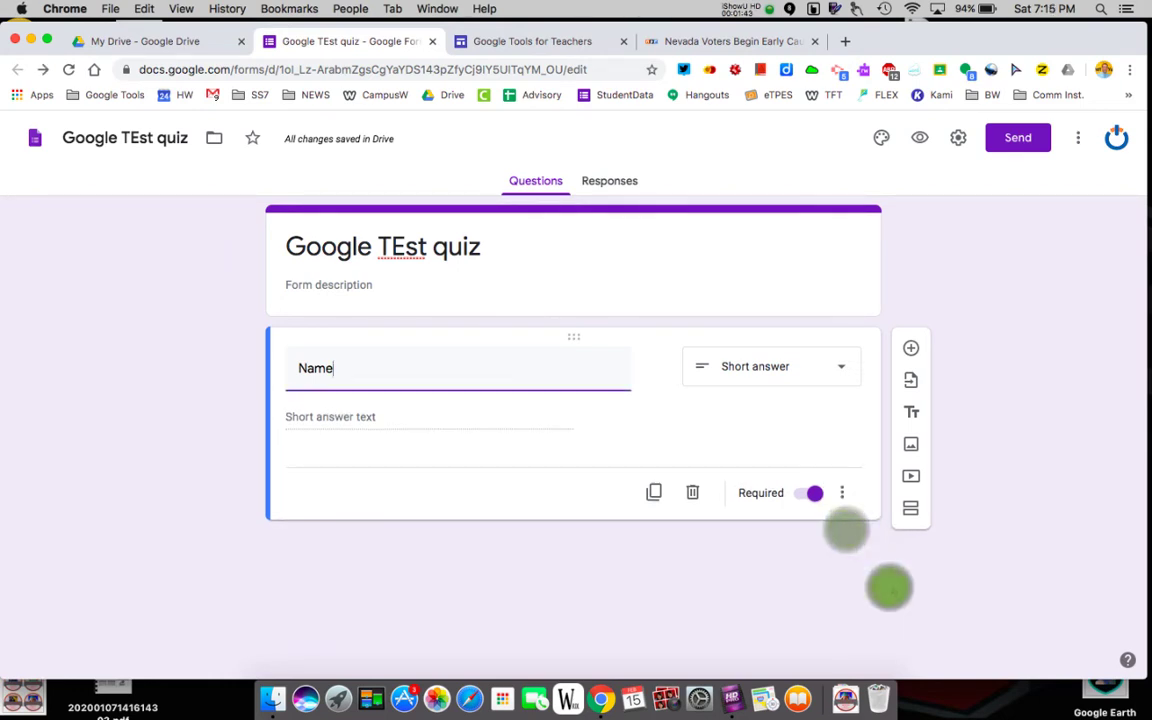
Add a Period question below Name and set its type to Dropdown
click(911, 348)
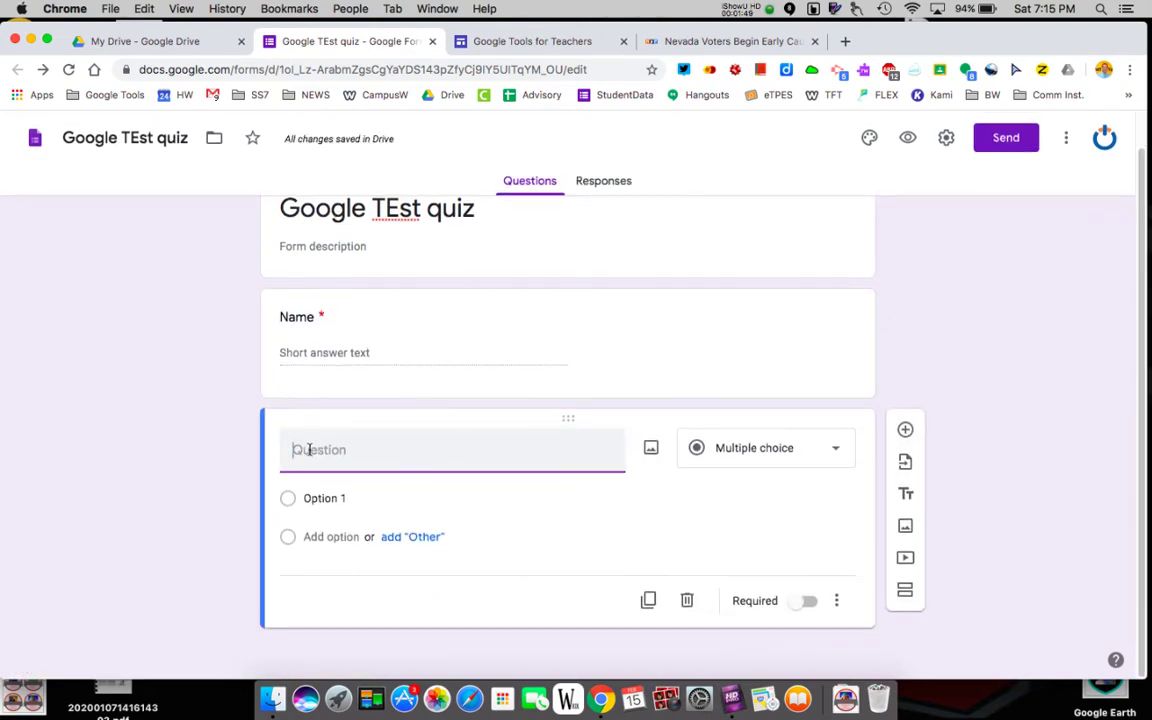
text(Period)
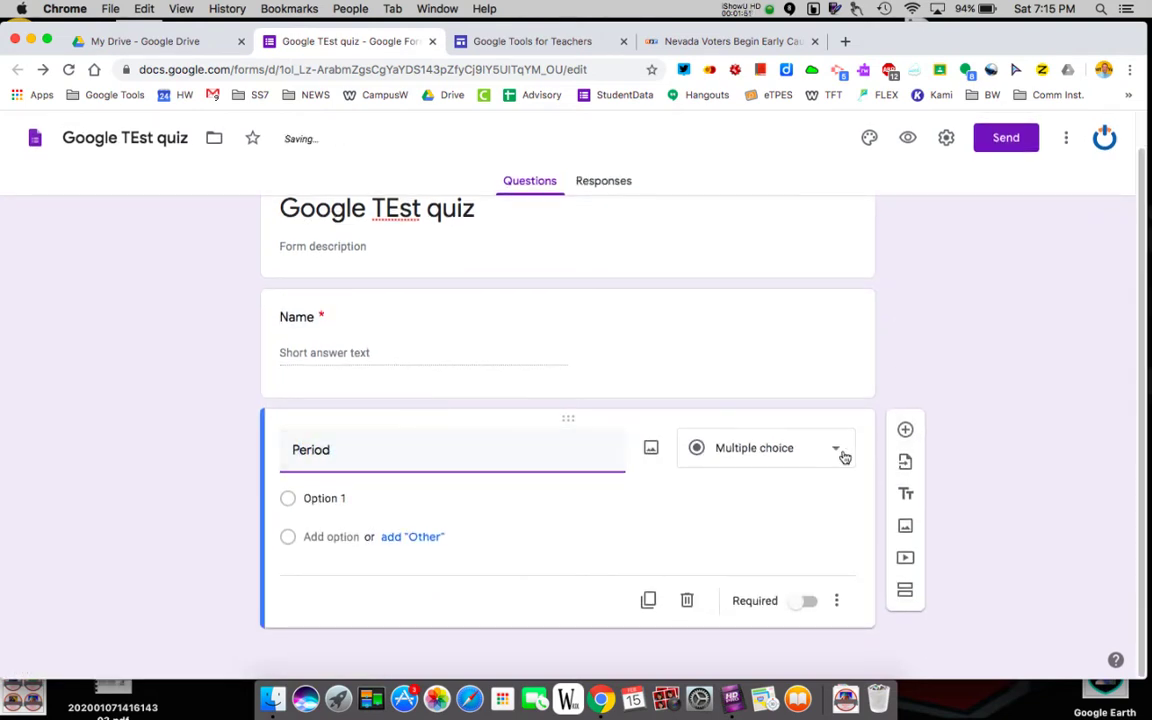
click(836, 448)
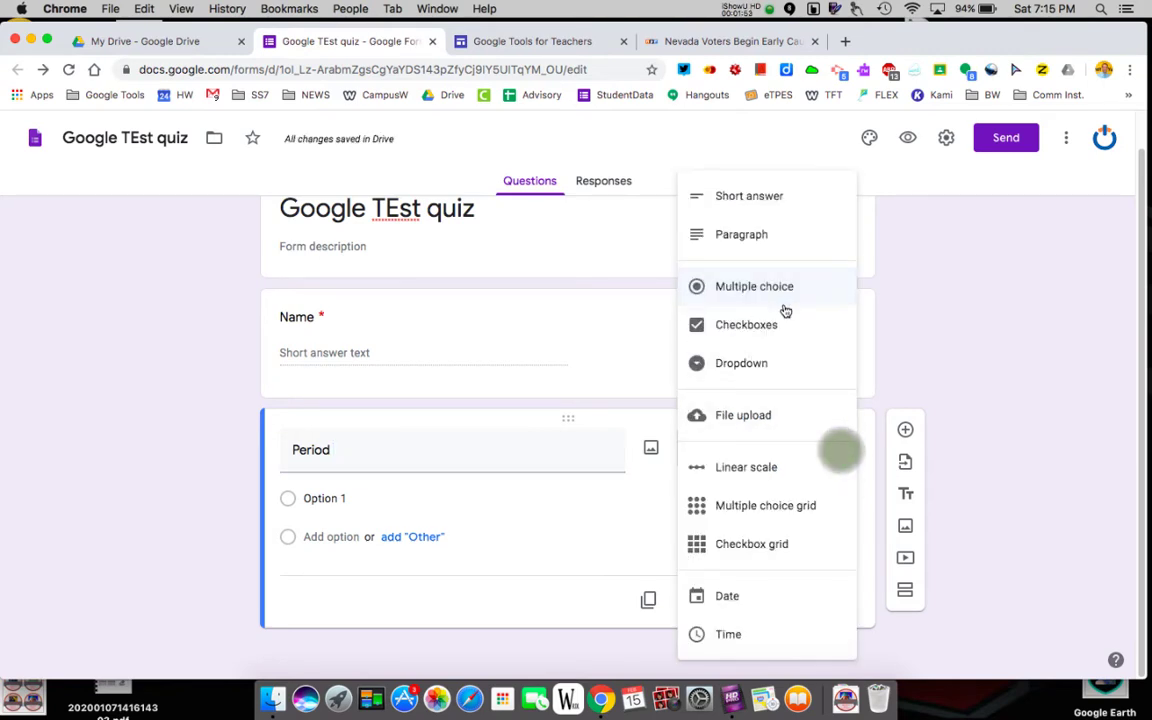
click(771, 365)
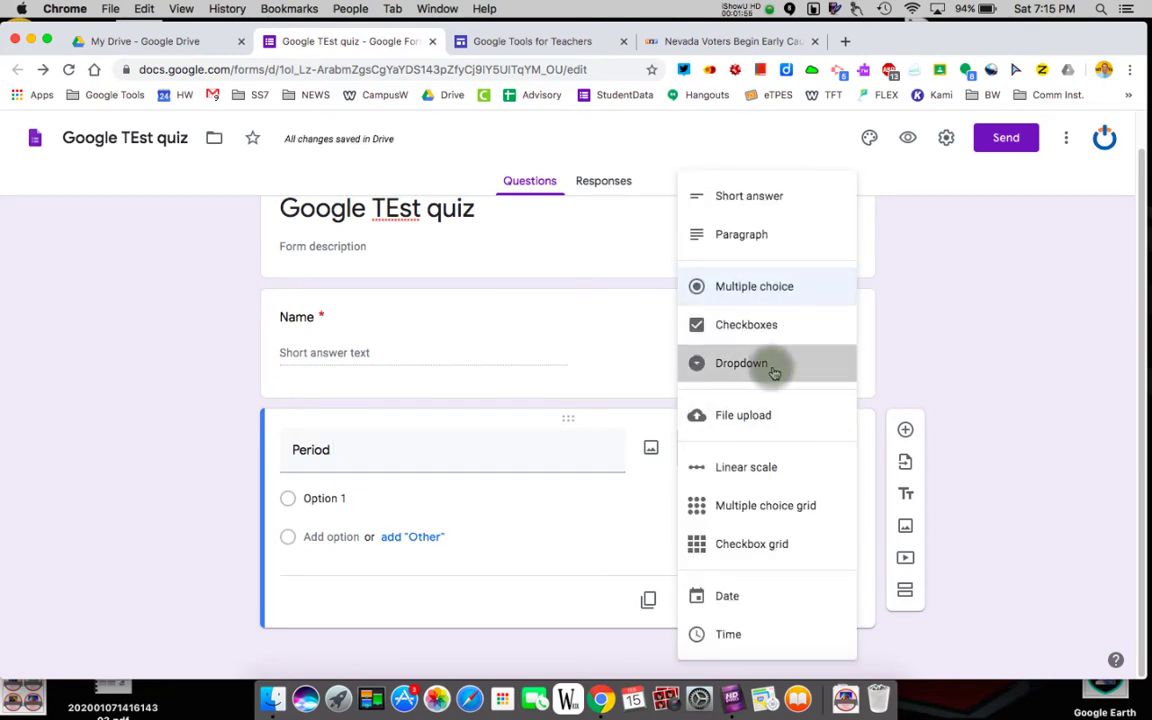
Enter the choices Period 1, Per3, Per5, Per6 and Per8, and make the question required
click(329, 501)
text(Period)
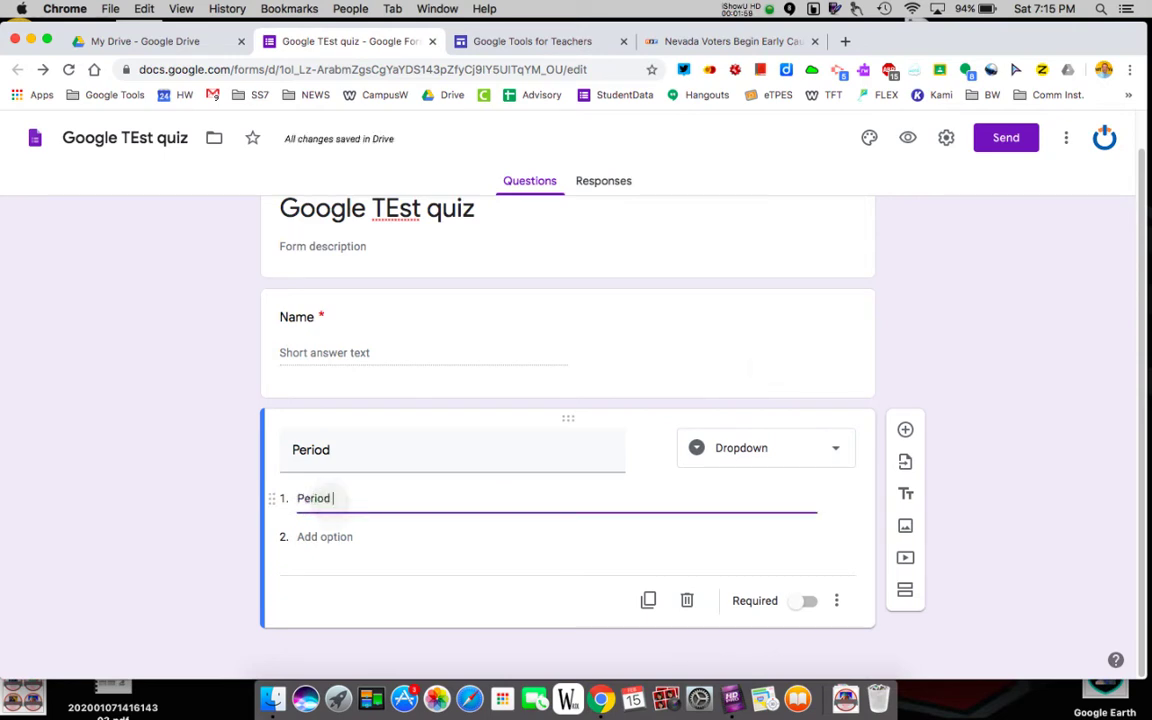
key(Return)
text(Per)
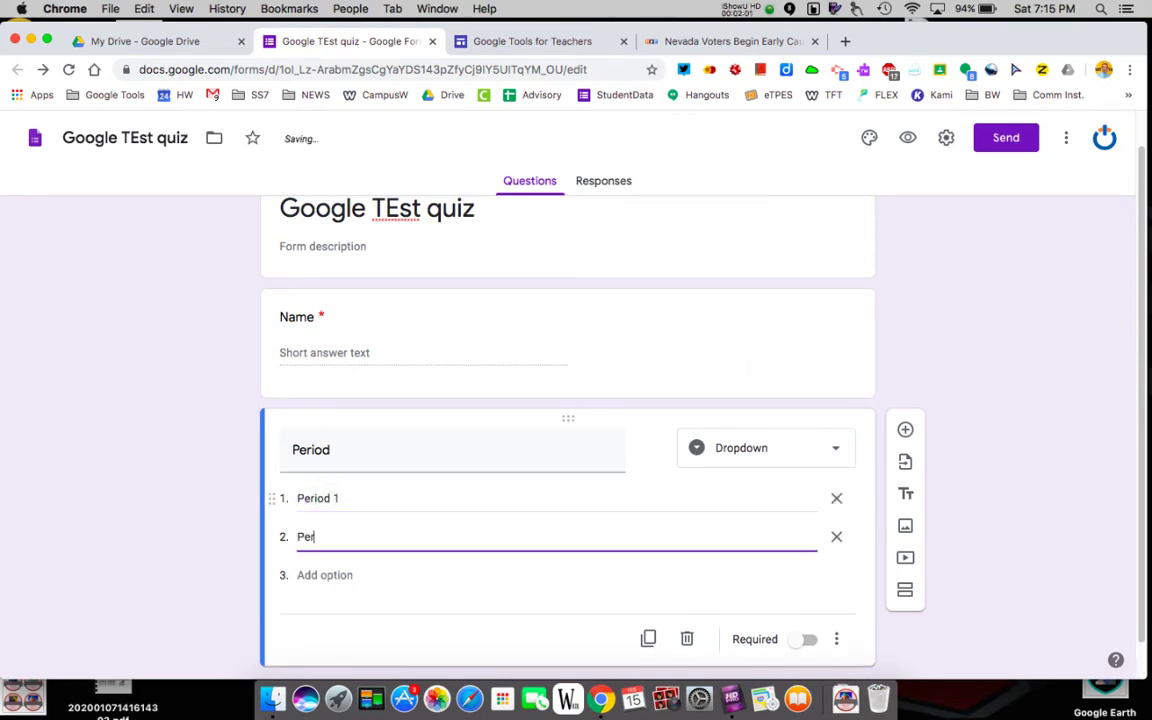
text(3)
key(Return)
text(Per)
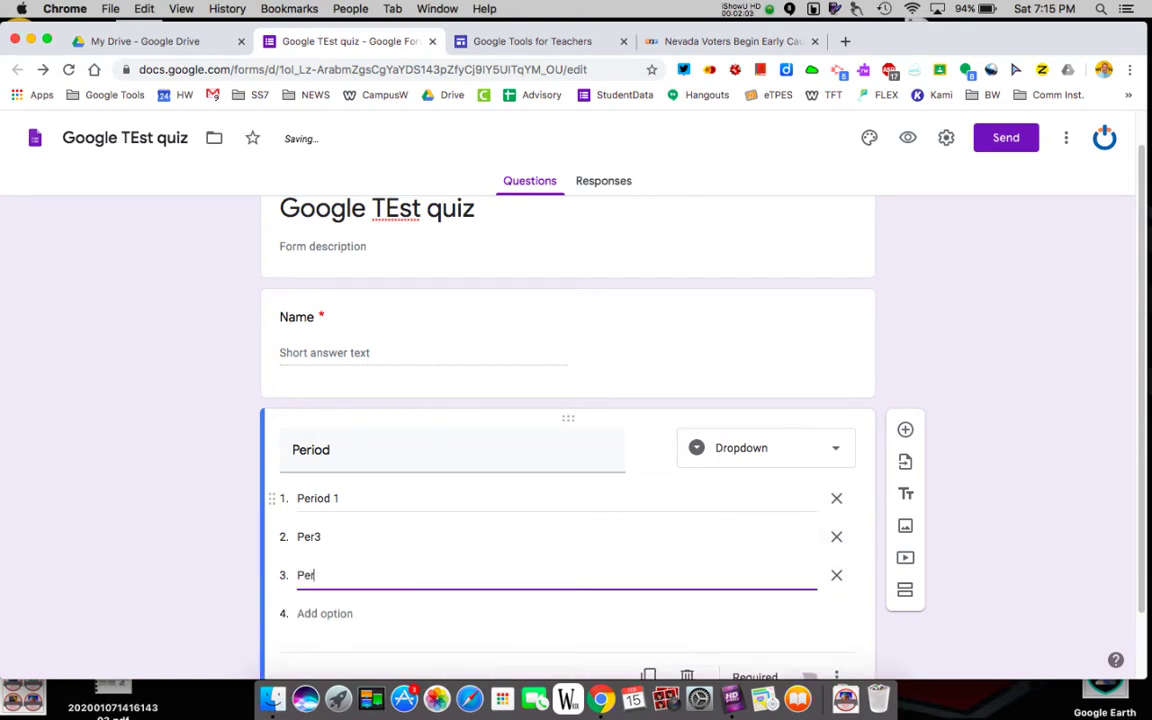
text(5)
key(Return)
text(Pe)
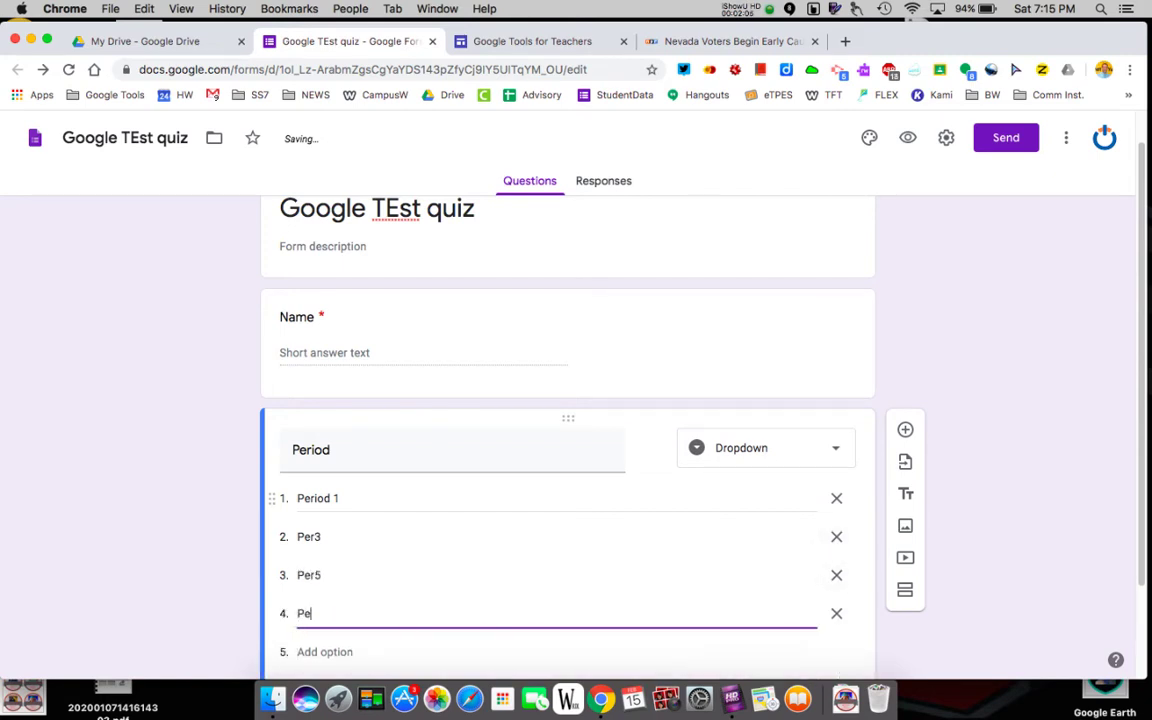
text(r6)
key(Tab)
key(Tab)
text(pe)
text(Per8)
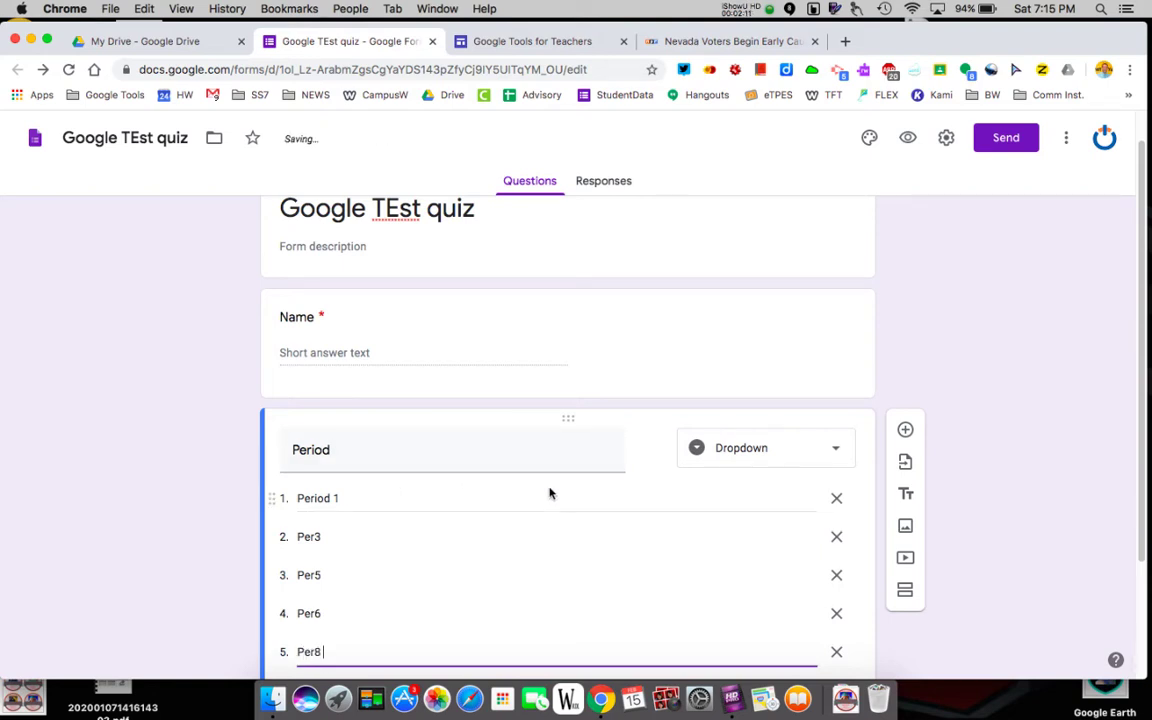
scroll(622, 517, down, 2)
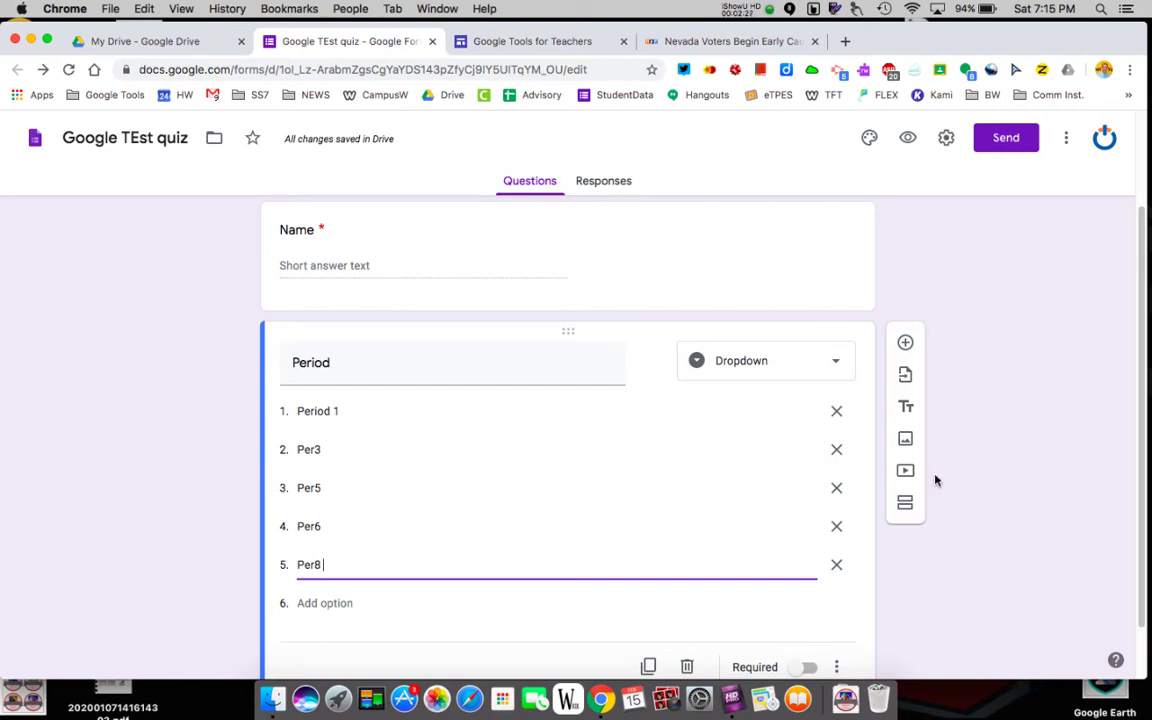
scroll(940, 500, down, 2)
click(810, 602)
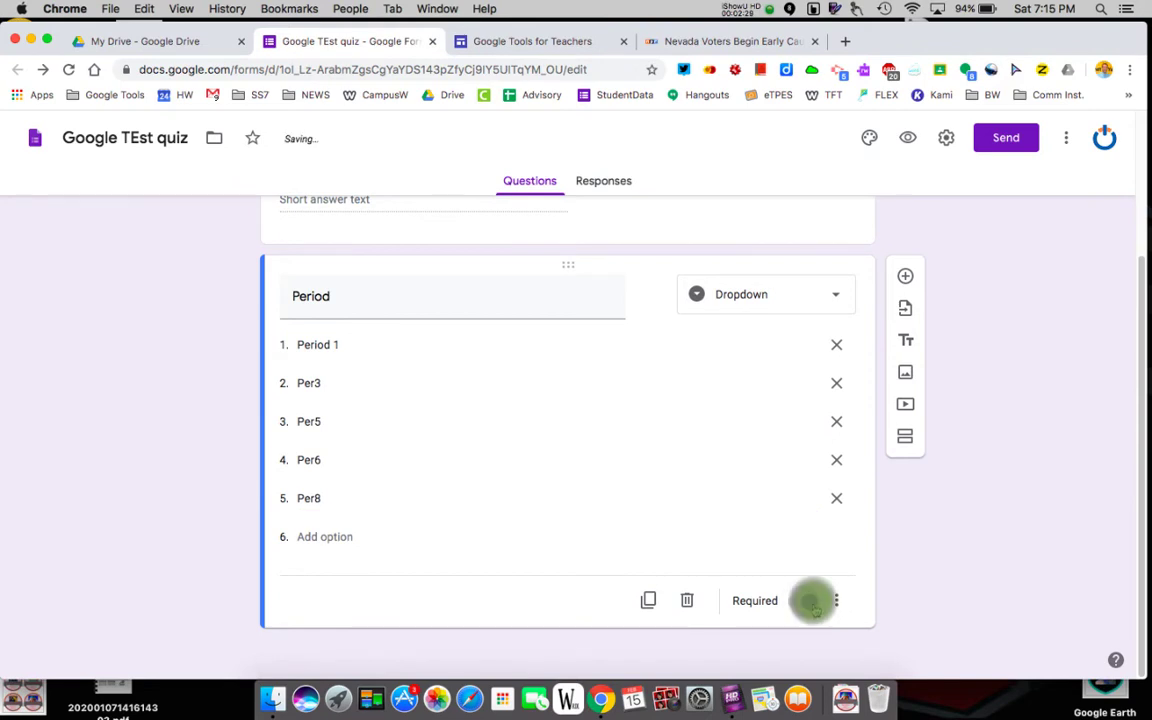
Add the multiple-choice question 'The Flag is what color?' with Red, Yellow, Green, marked required
click(905, 276)
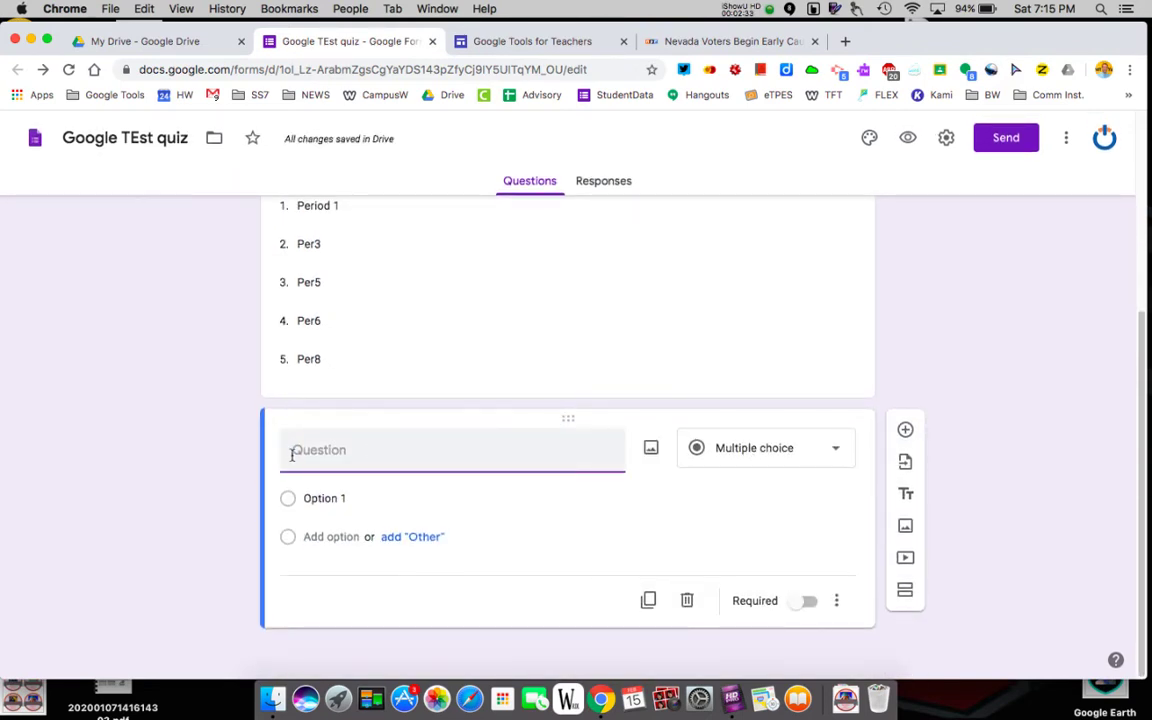
text(The A)
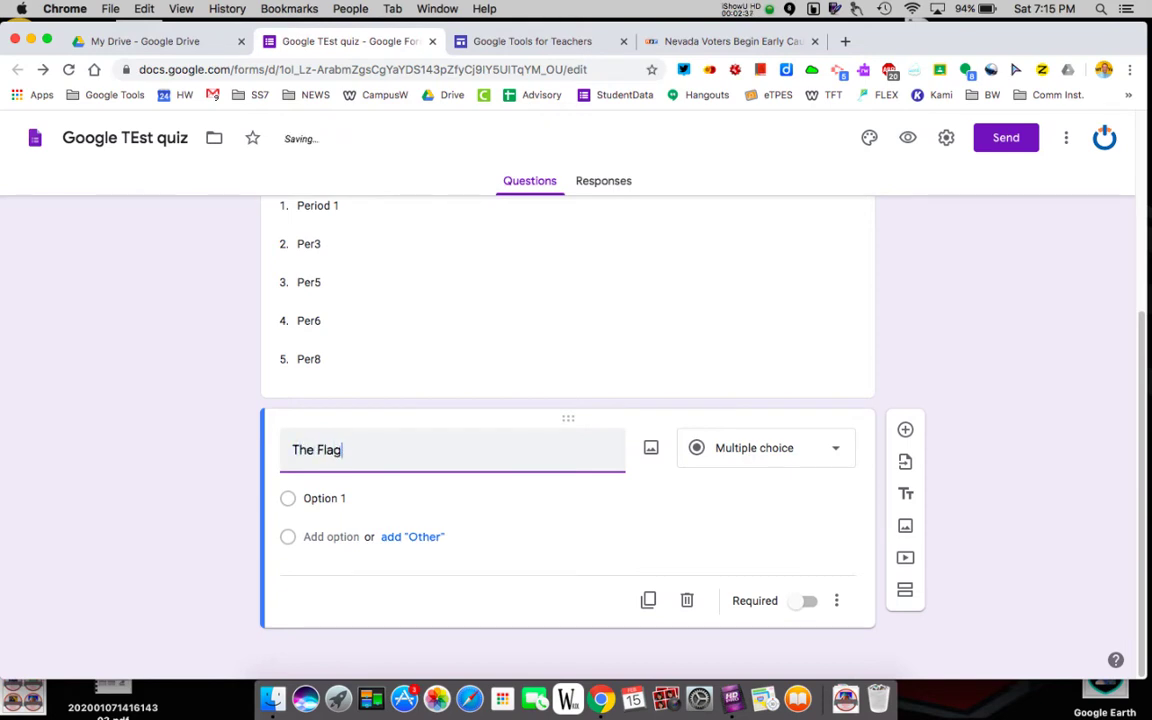
text(lag is re)
text(ore)
key(BackSpace)
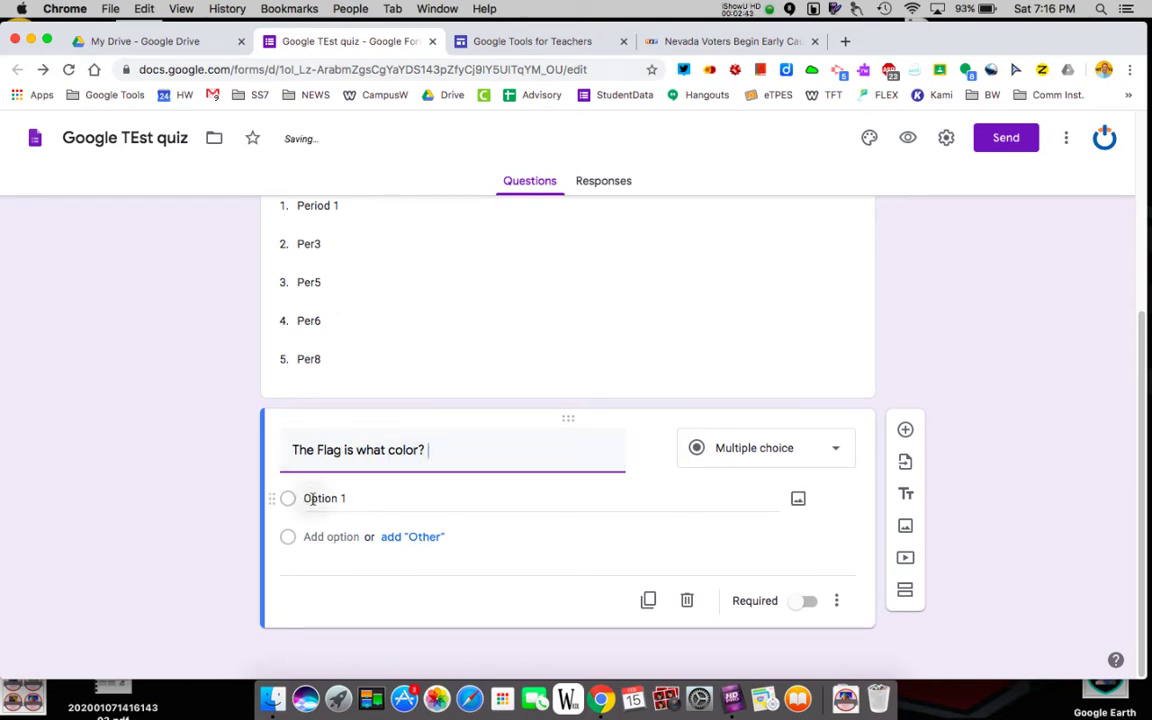
click(314, 498)
text(Red)
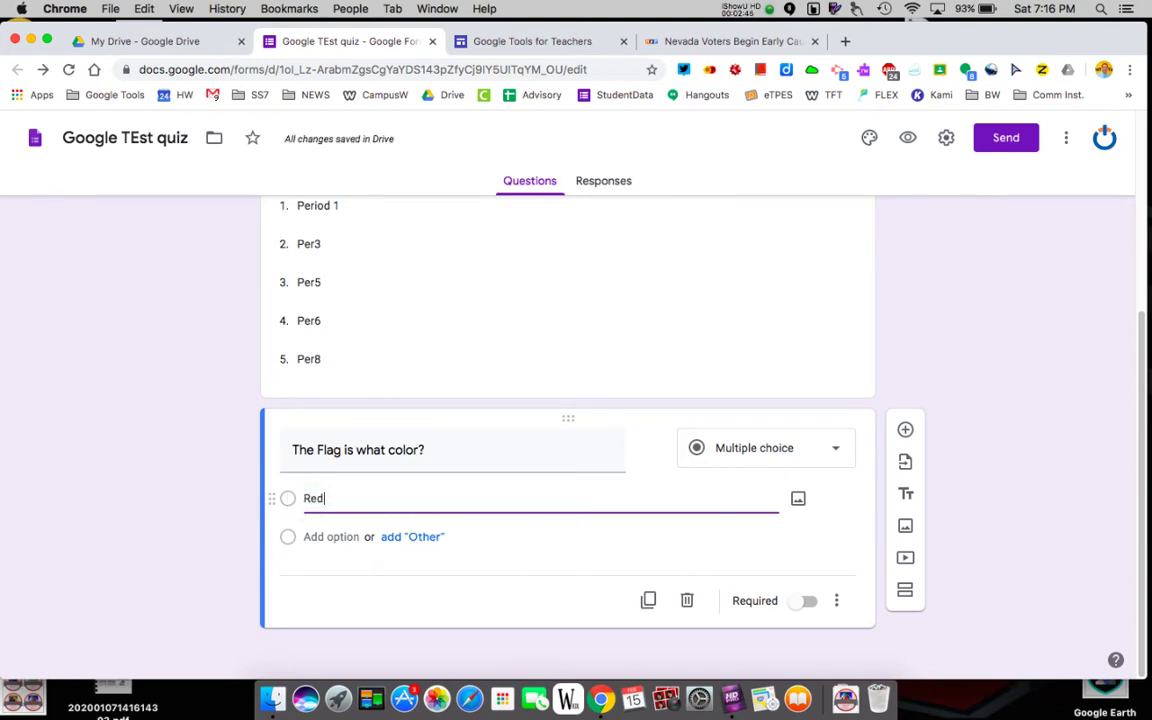
click(325, 536)
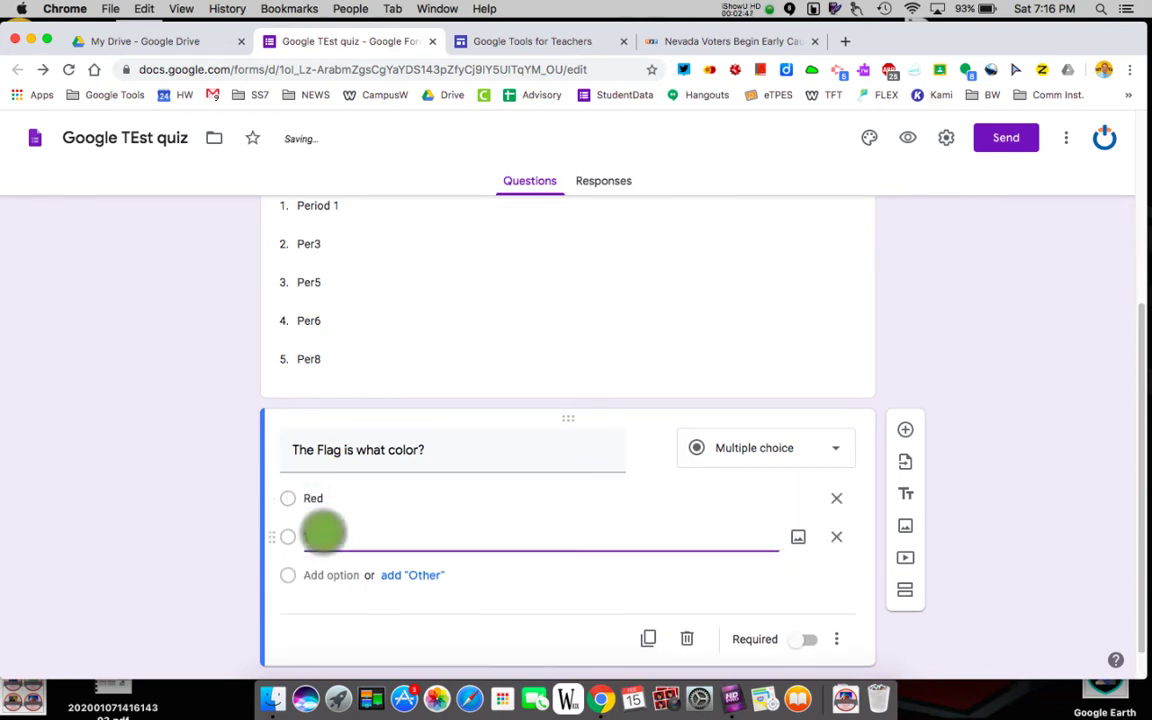
text(Yellow)
click(316, 575)
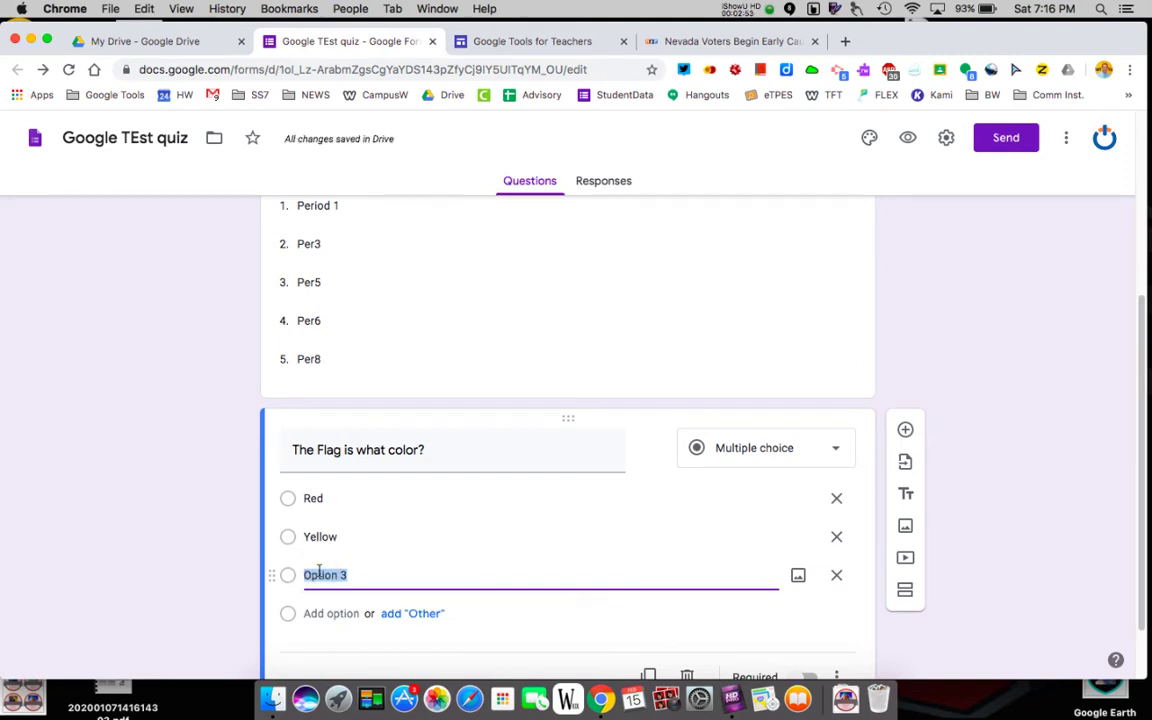
text(Green)
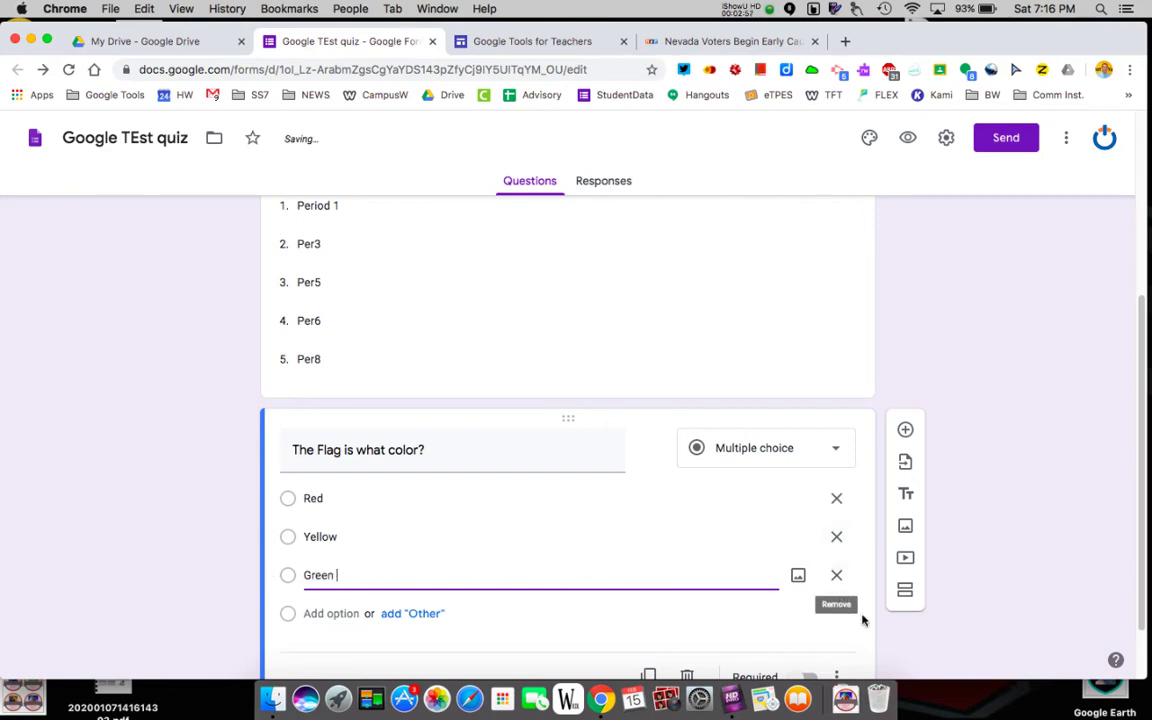
scroll(861, 617, down, 2)
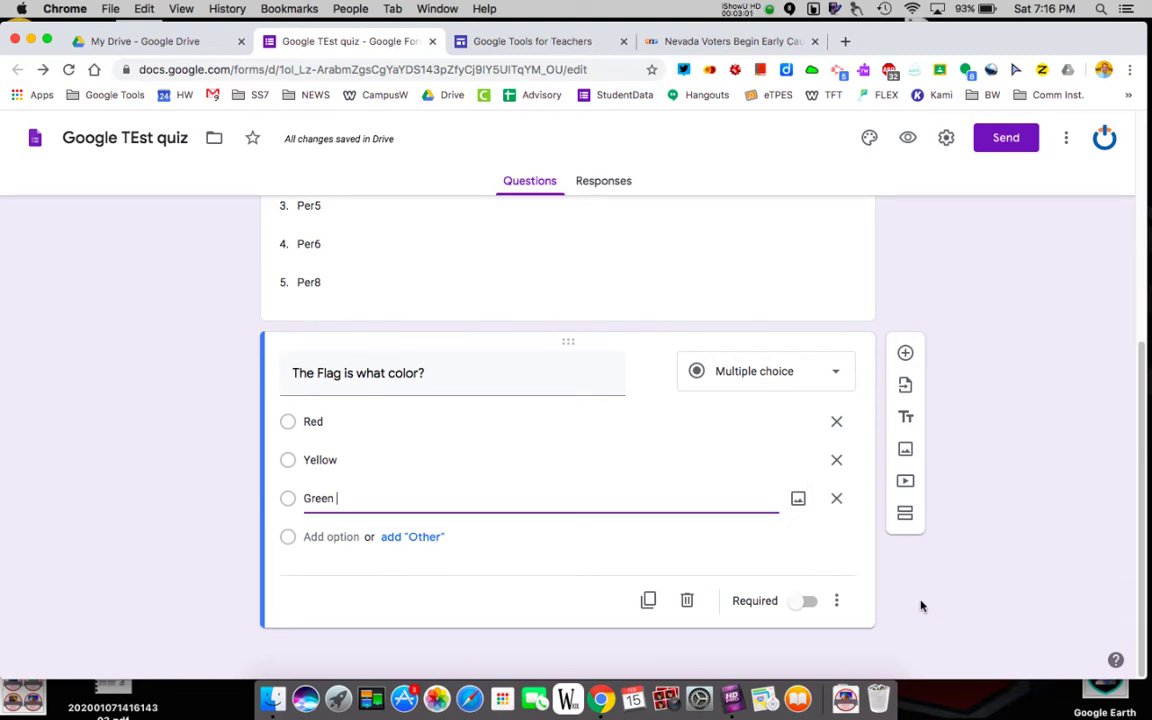
click(814, 604)
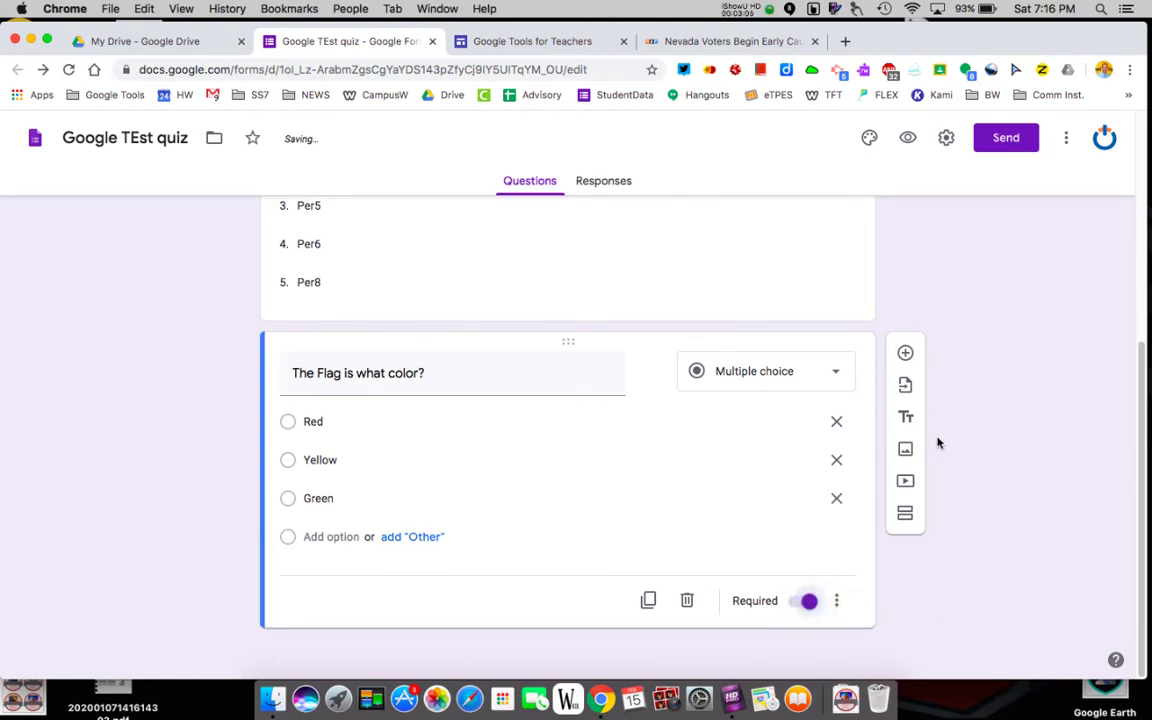
Add the question 'What colors are in our American Flag?' as a Checkboxes question
click(906, 355)
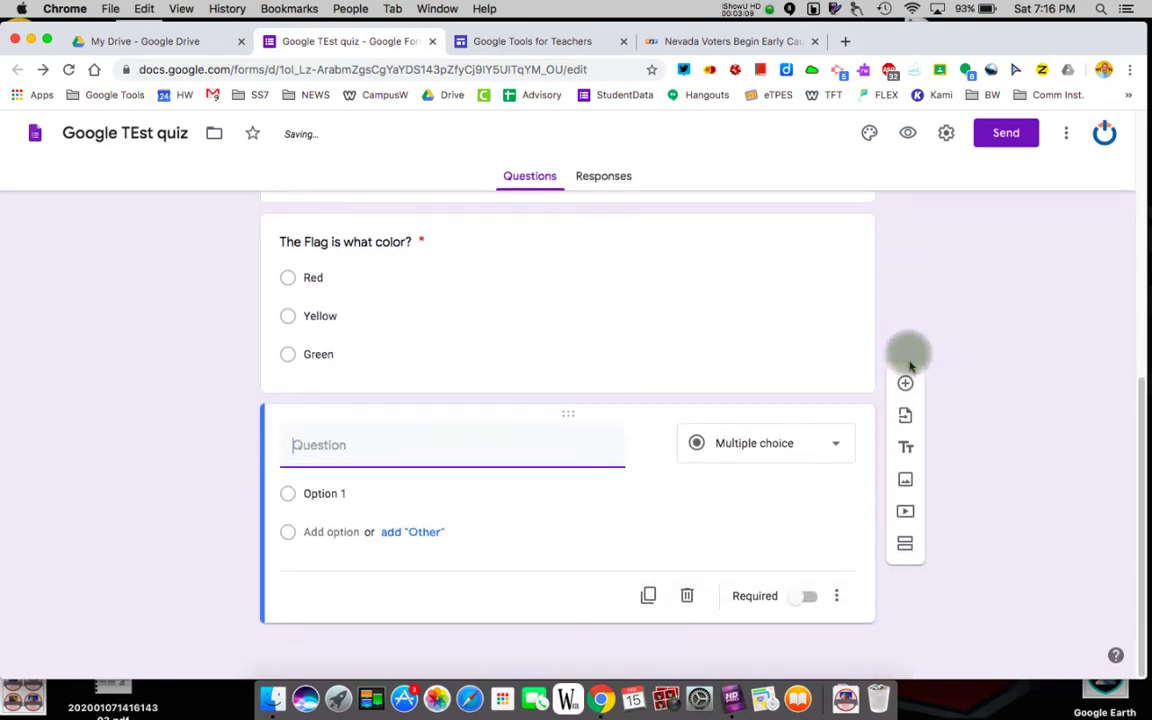
text(What colors ar )
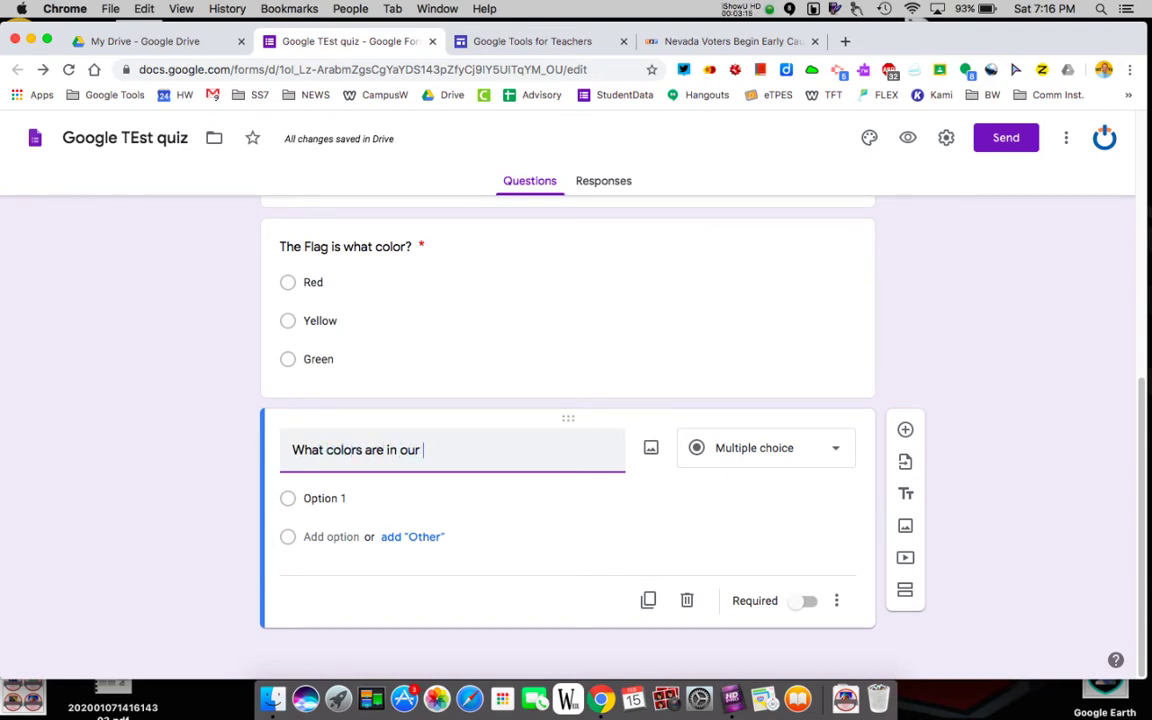
text(e in our AMi)
text(rican Flag?)
click(378, 493)
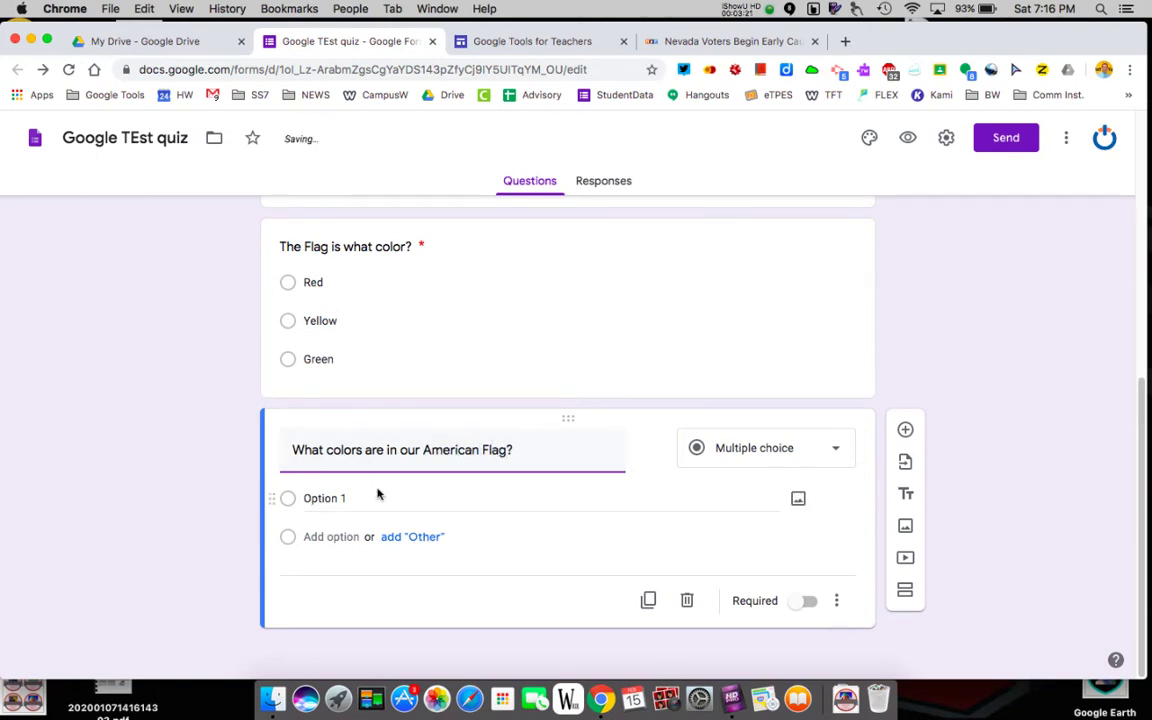
click(812, 449)
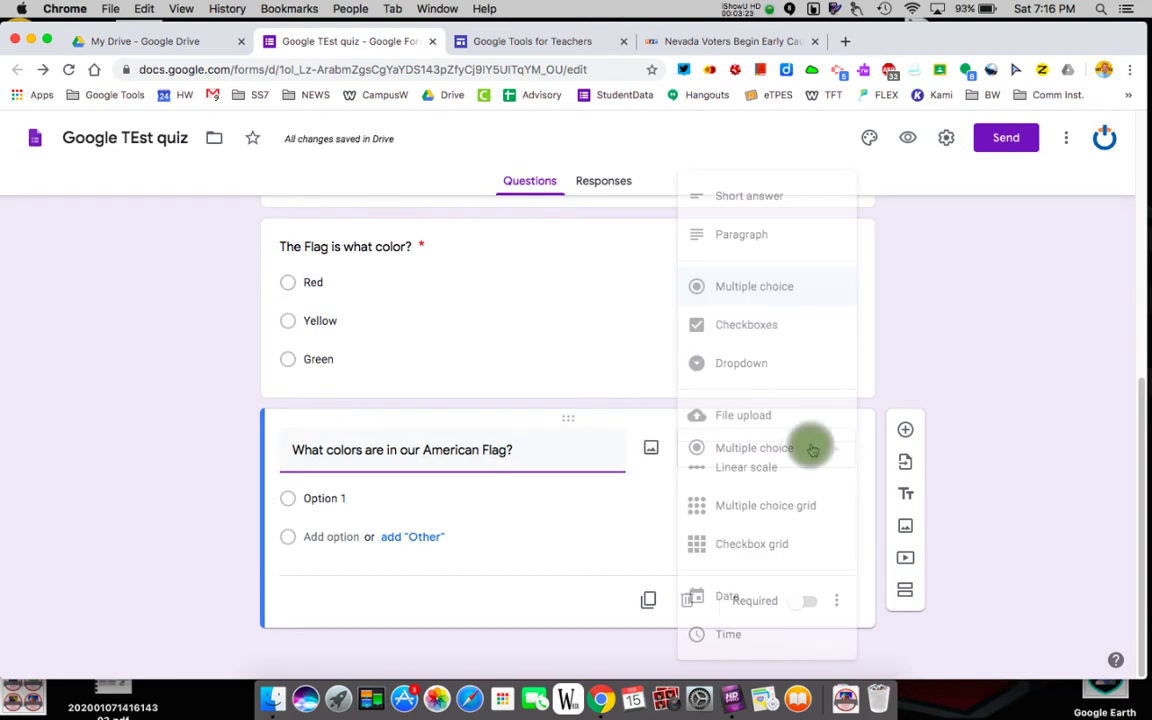
click(776, 328)
Give it the choices Red, White, Blue and Green, and make it required
click(342, 499)
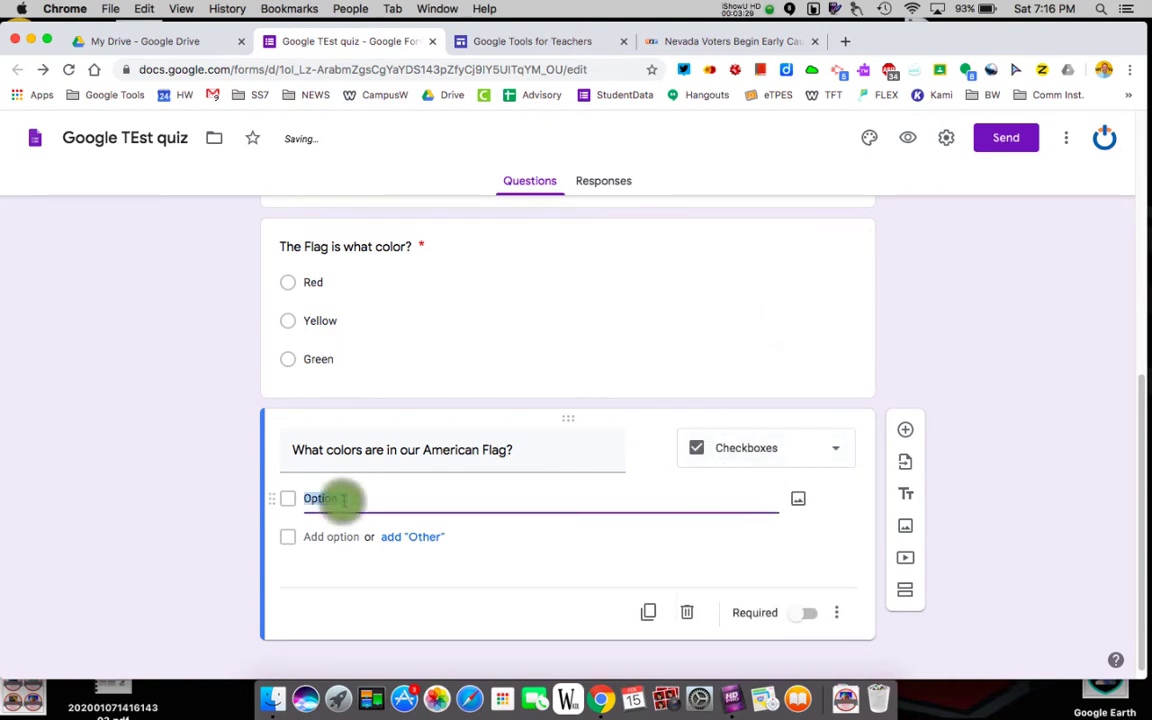
text(RE)
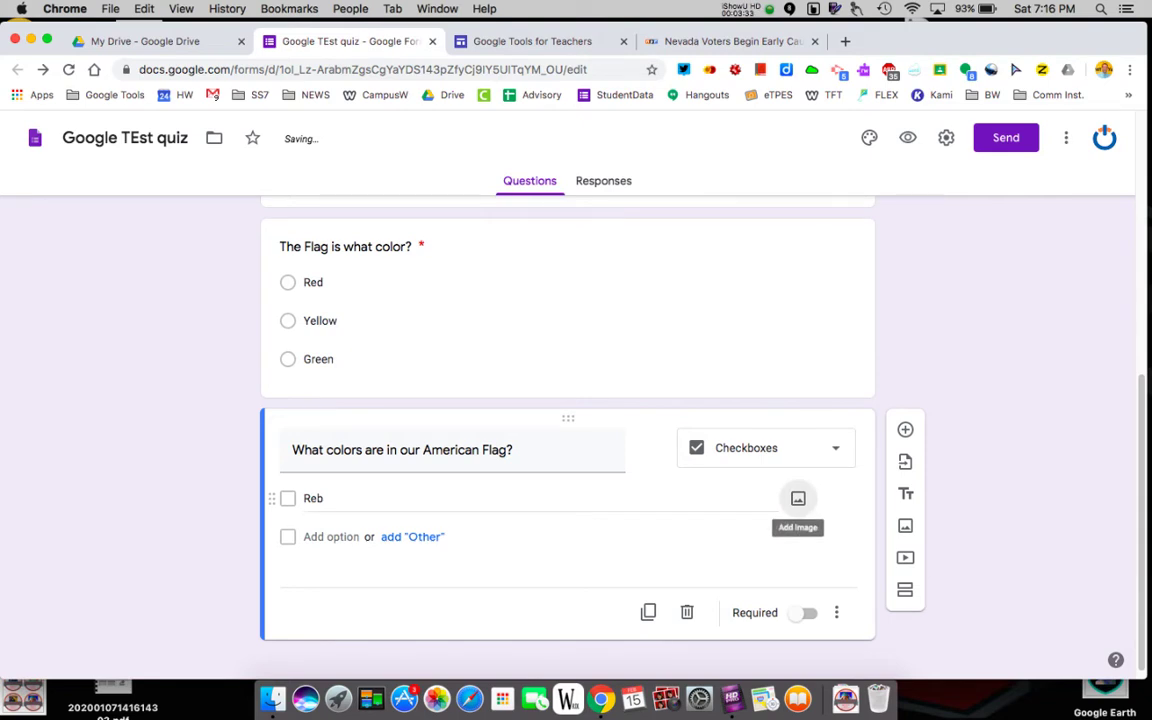
double_click(328, 498)
key(BackSpace)
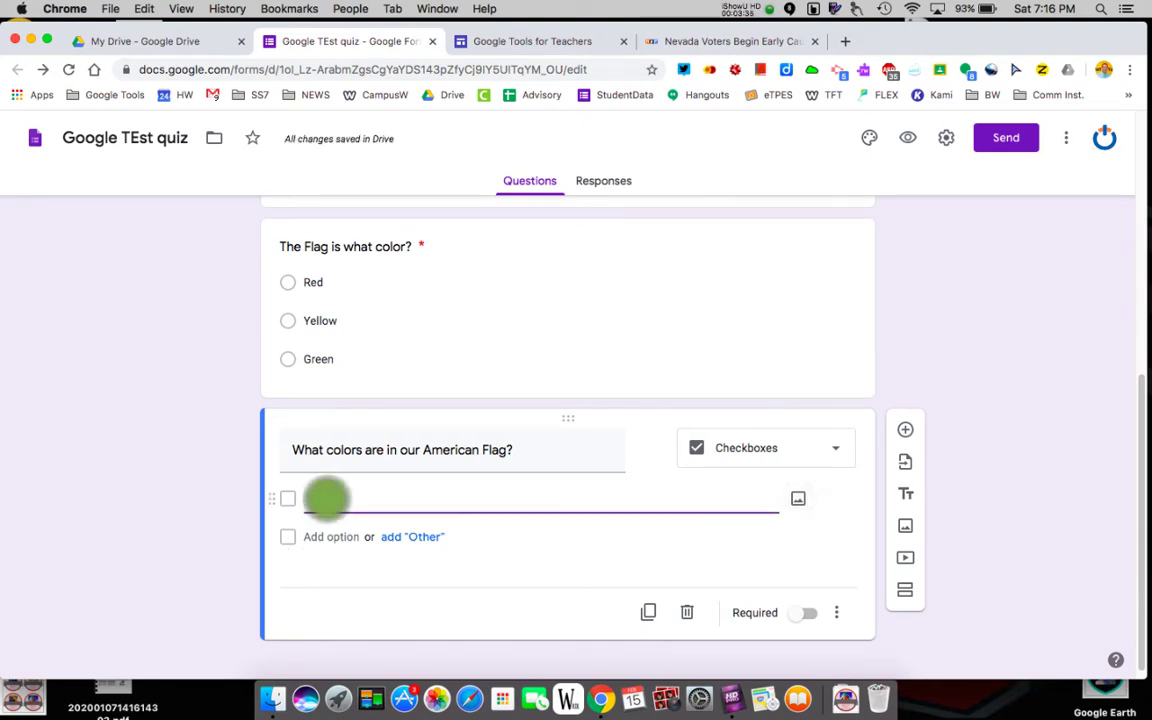
text(Reb)
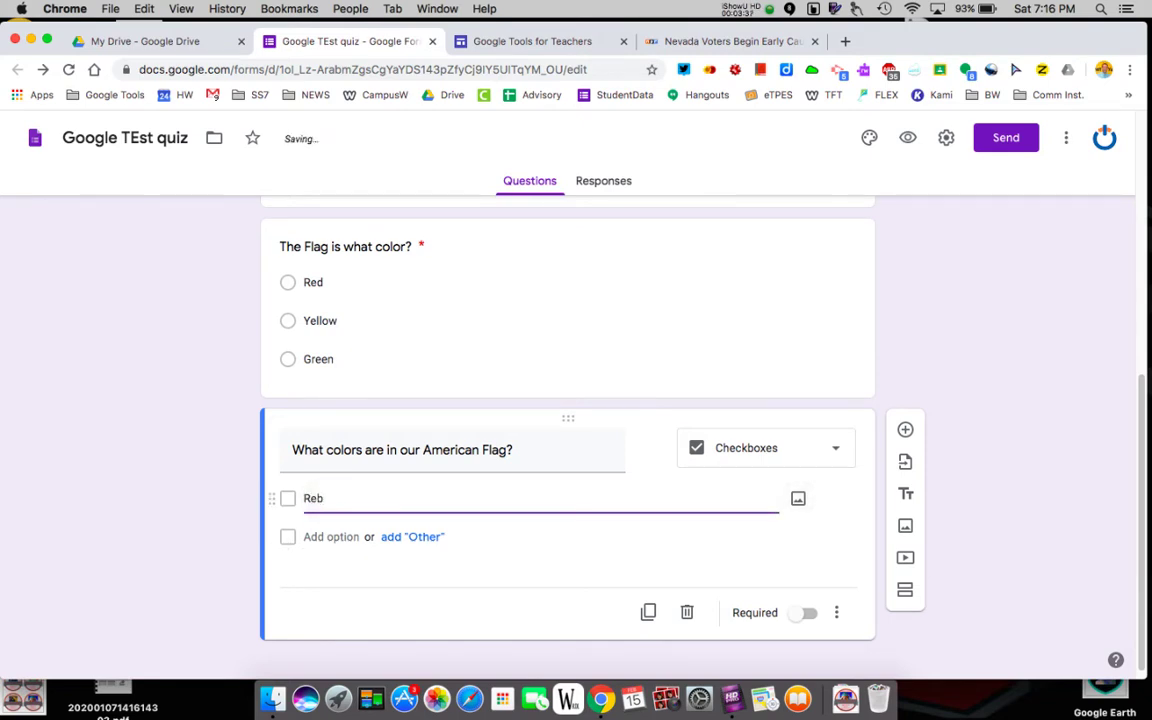
key(Tab)
key(Tab)
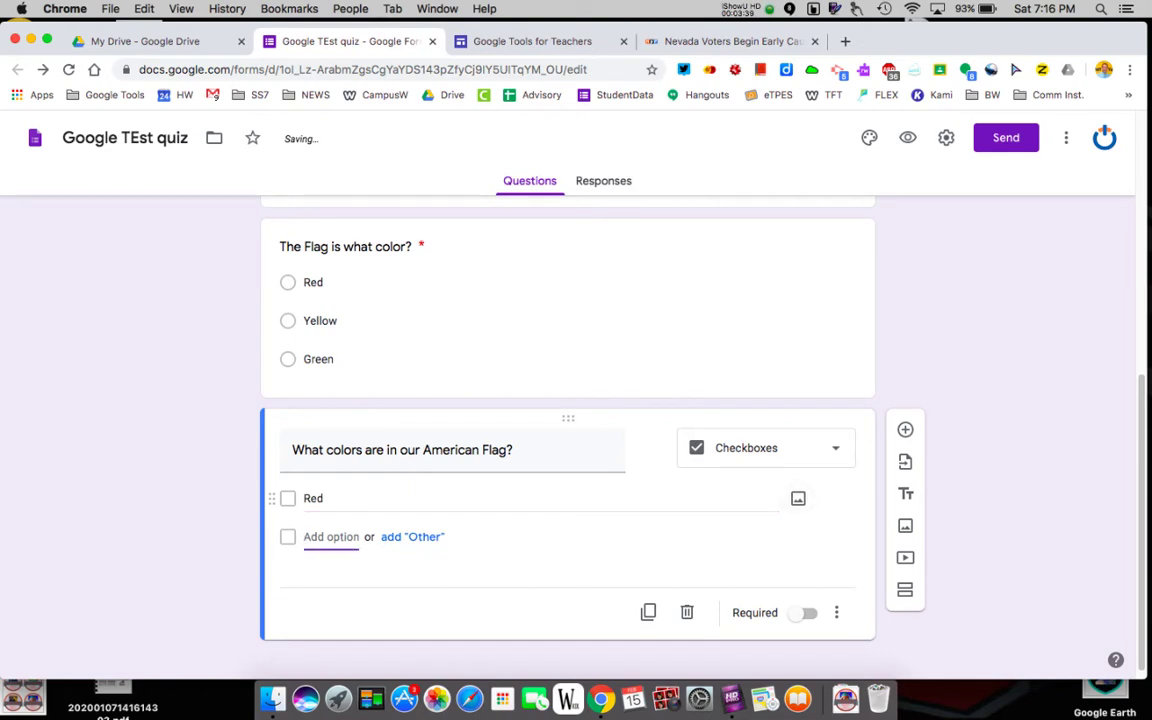
text(White)
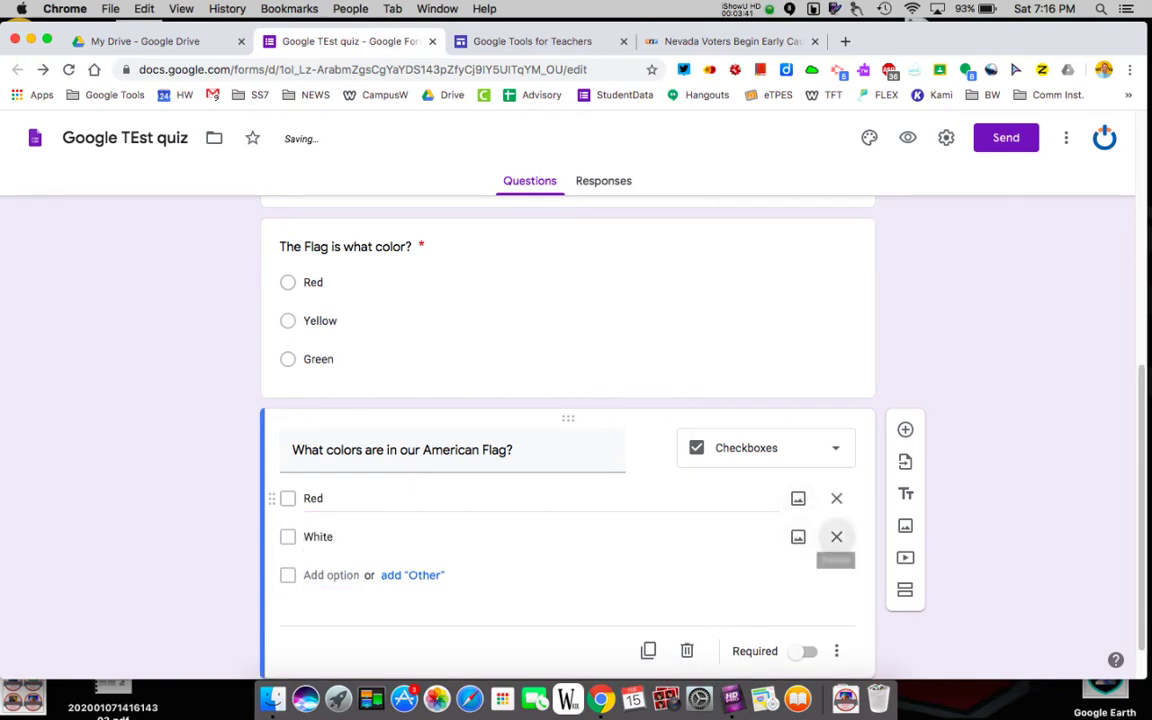
key(Tab)
key(Tab)
text(Blue)
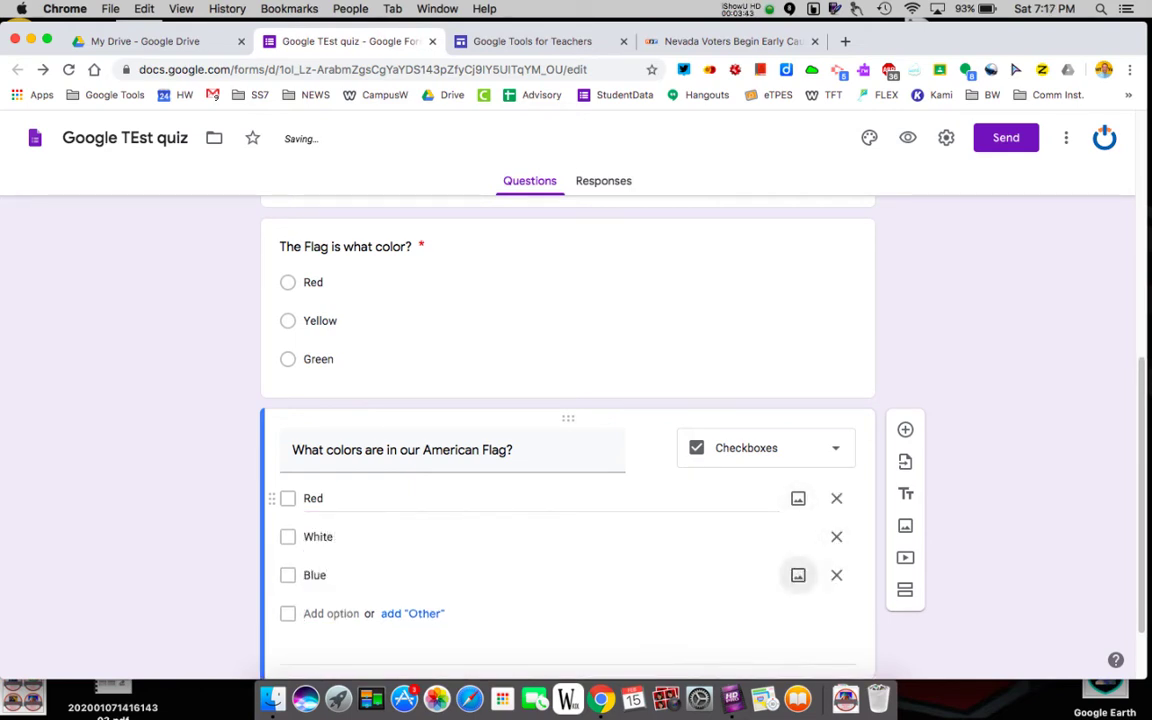
key(Tab)
key(Tab)
text(Green)
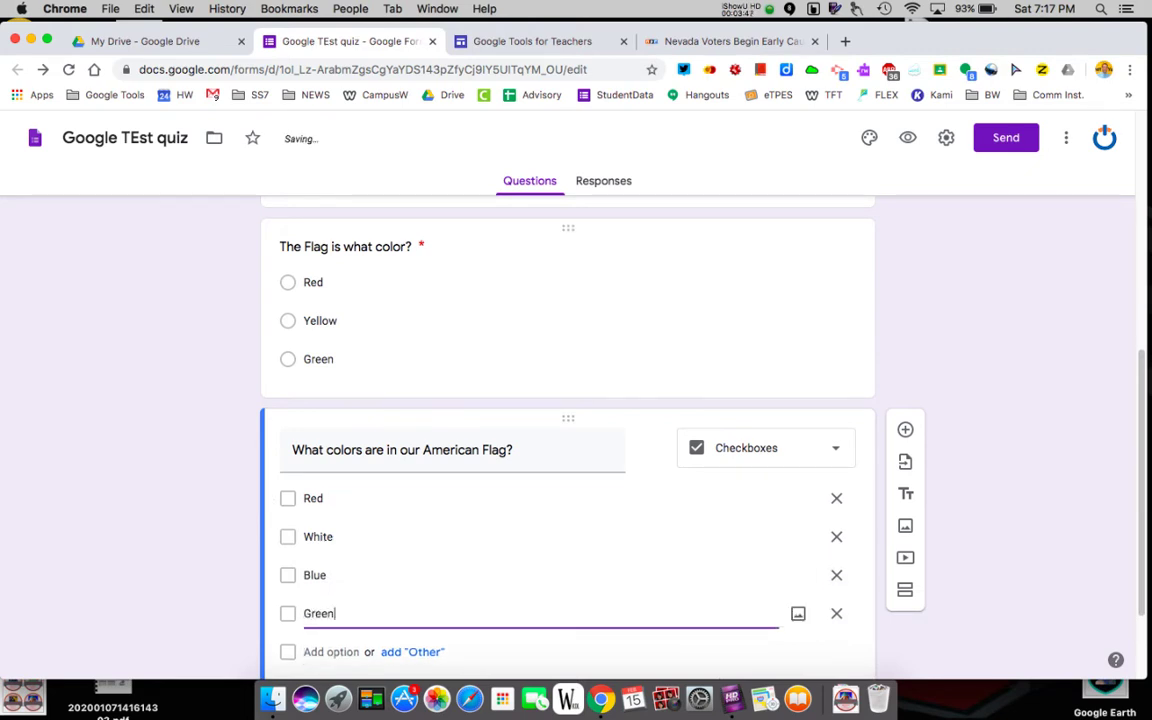
scroll(753, 393, down, 3)
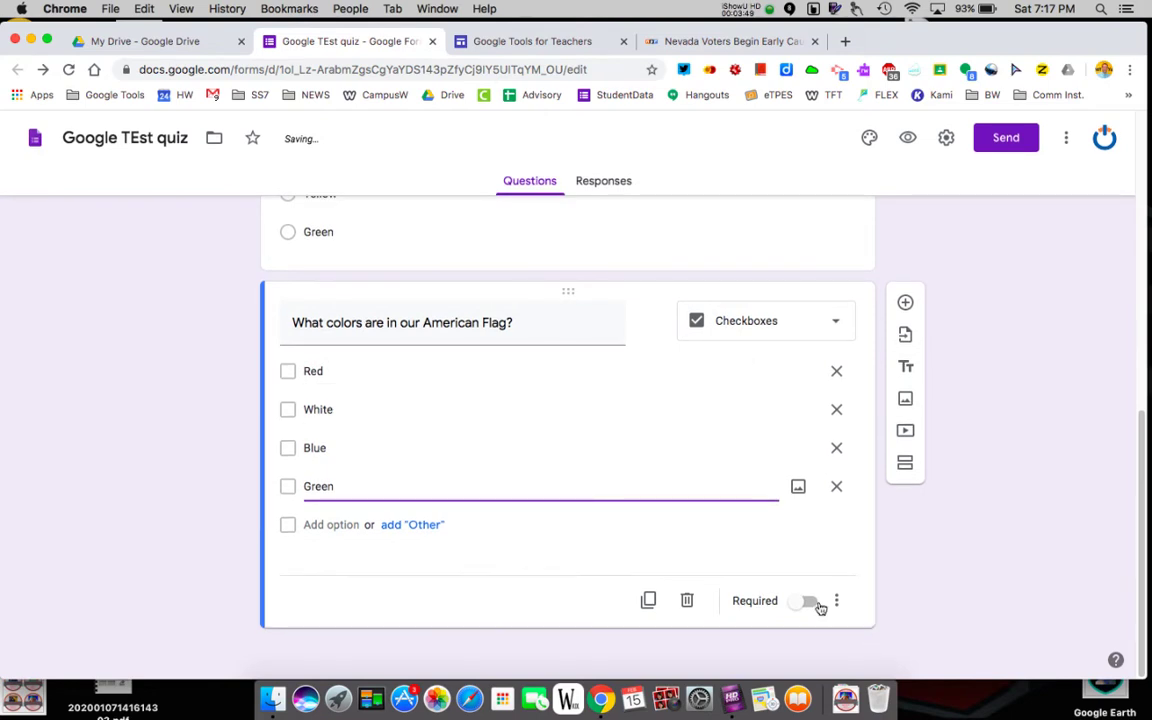
click(812, 603)
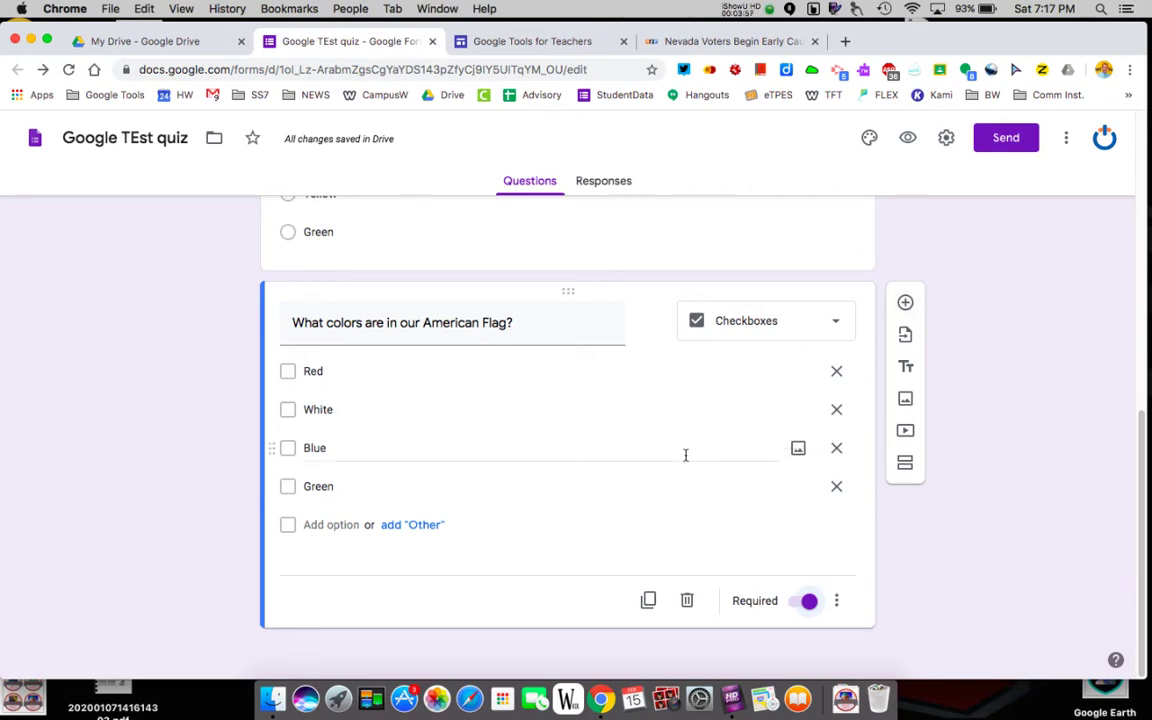
Review the Flag, Period and Name questions, then reselect the American Flag question
scroll(685, 458, up, 5)
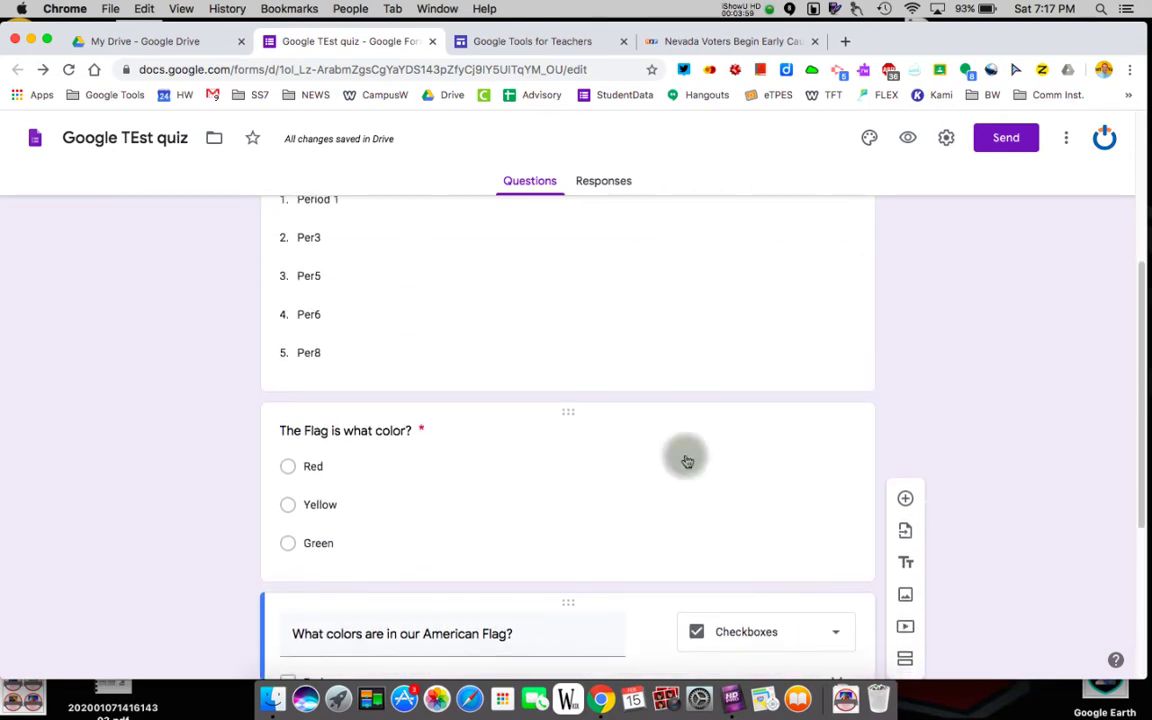
click(685, 460)
scroll(685, 458, up, 2)
click(685, 456)
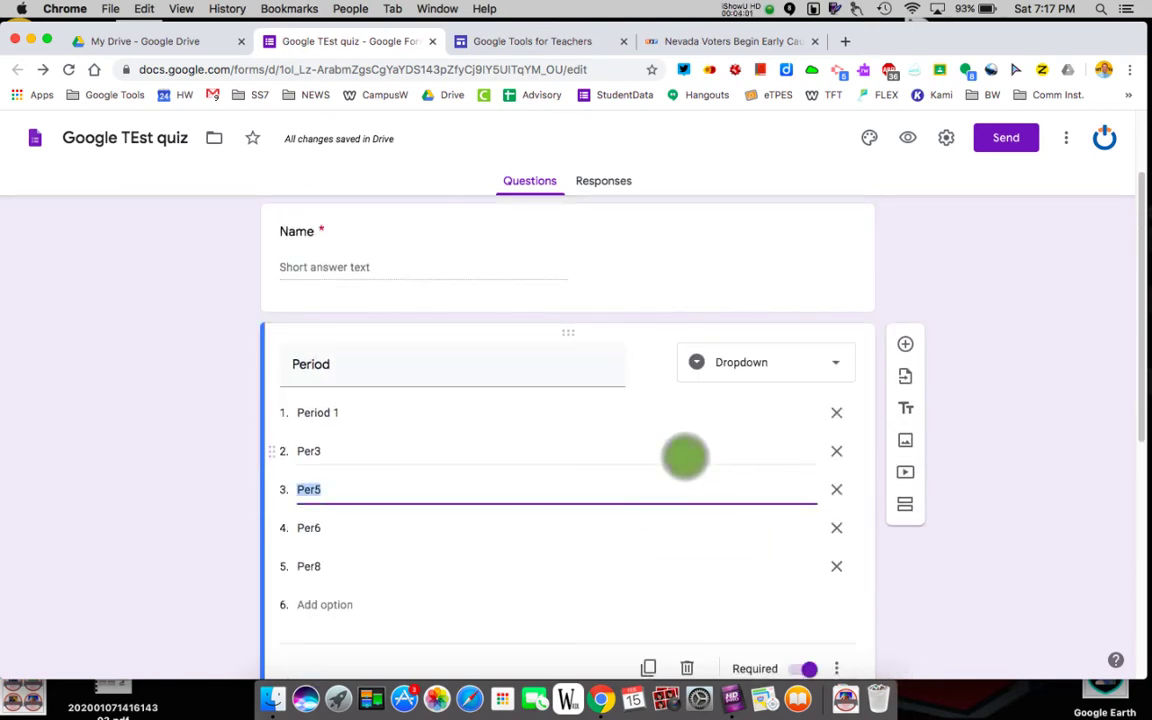
scroll(684, 455, up, 2)
click(722, 380)
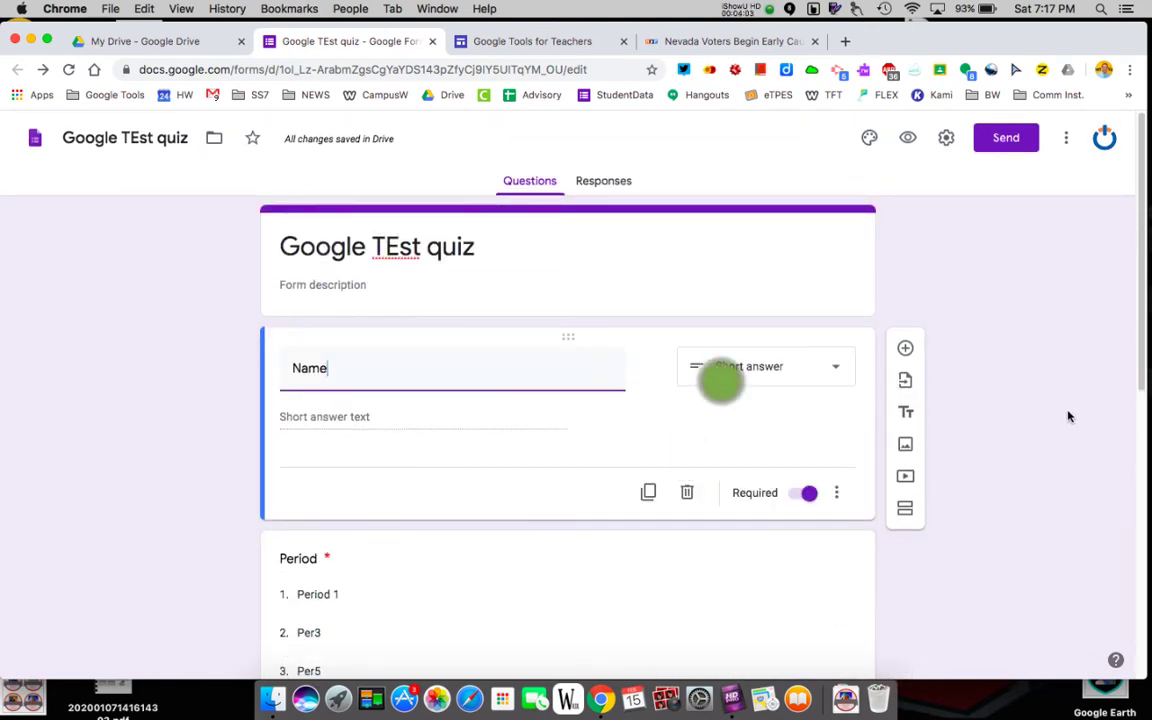
scroll(986, 372, down, 10)
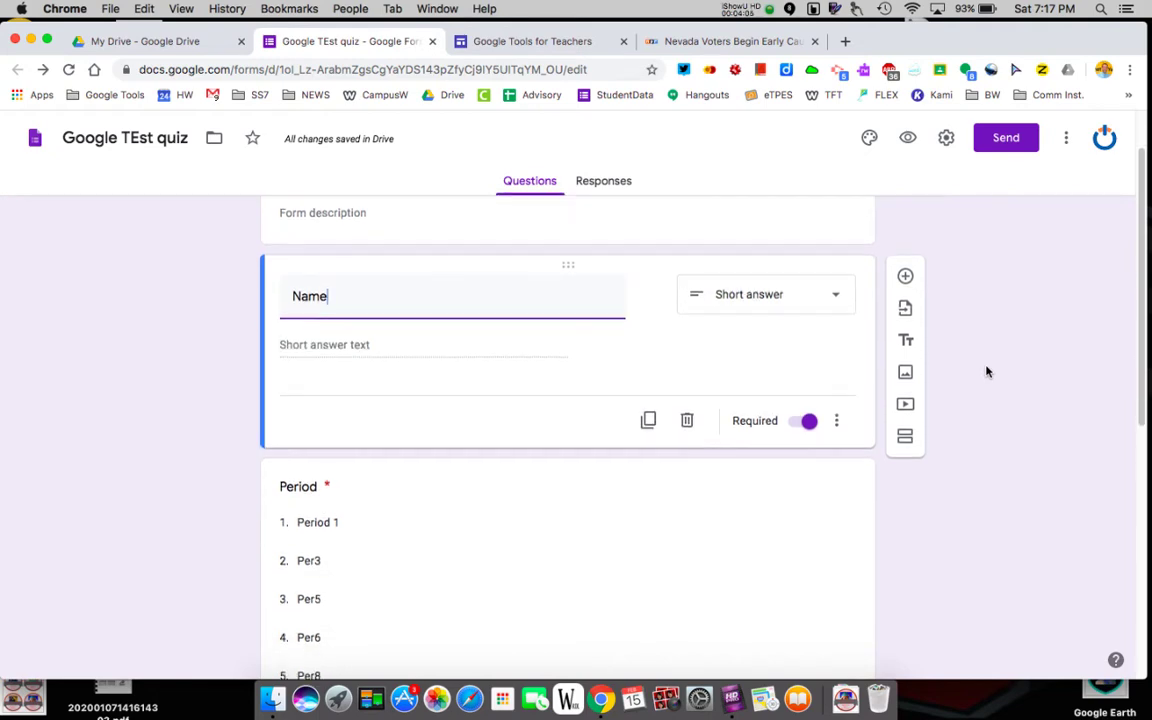
click(815, 542)
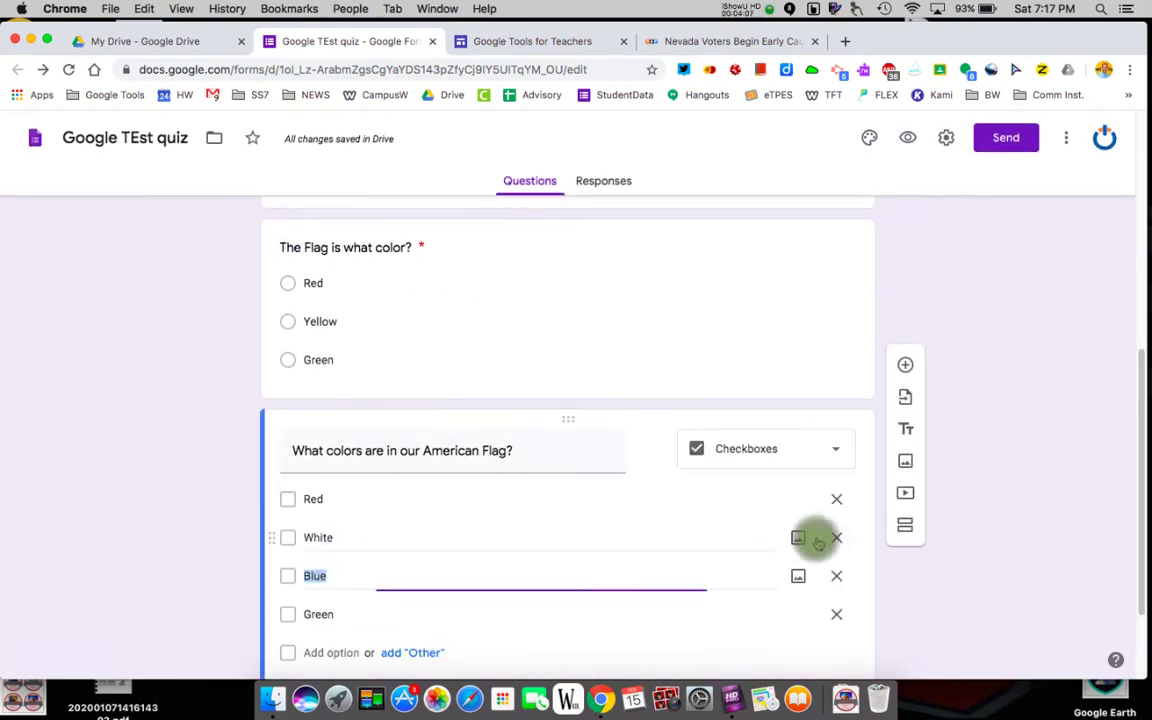
Add a new question and upload the 3.29.59 PM portrait screenshot as its image
click(905, 430)
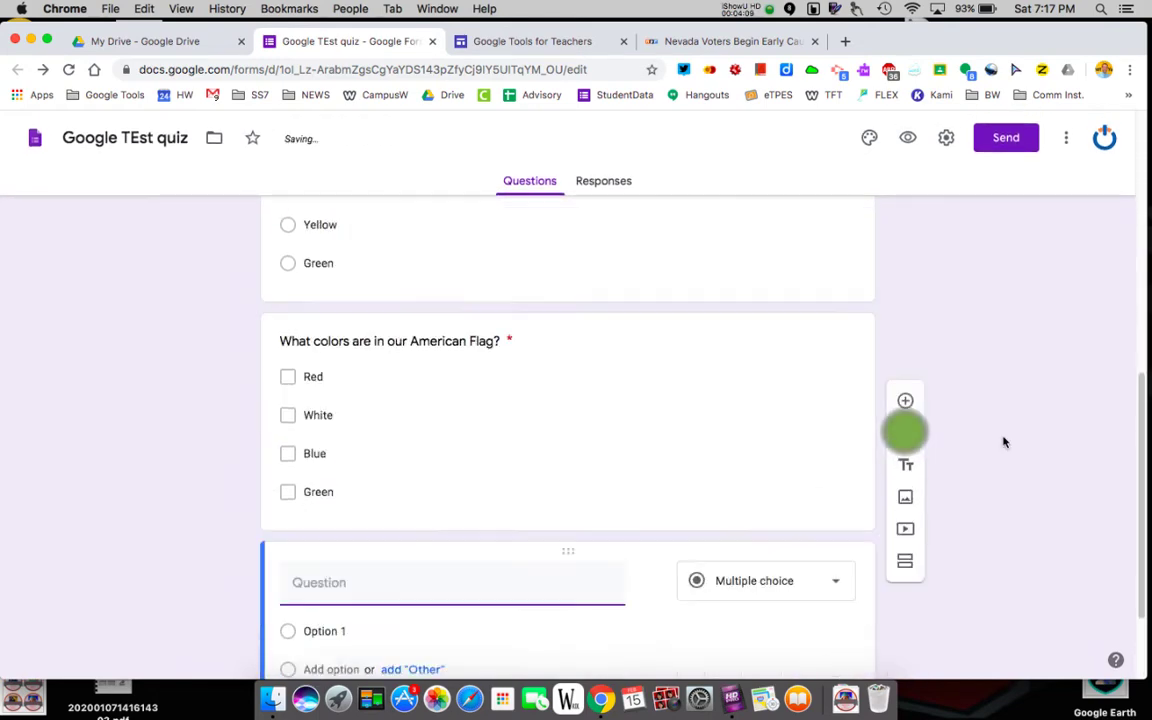
mouse_move(650, 463)
click(651, 452)
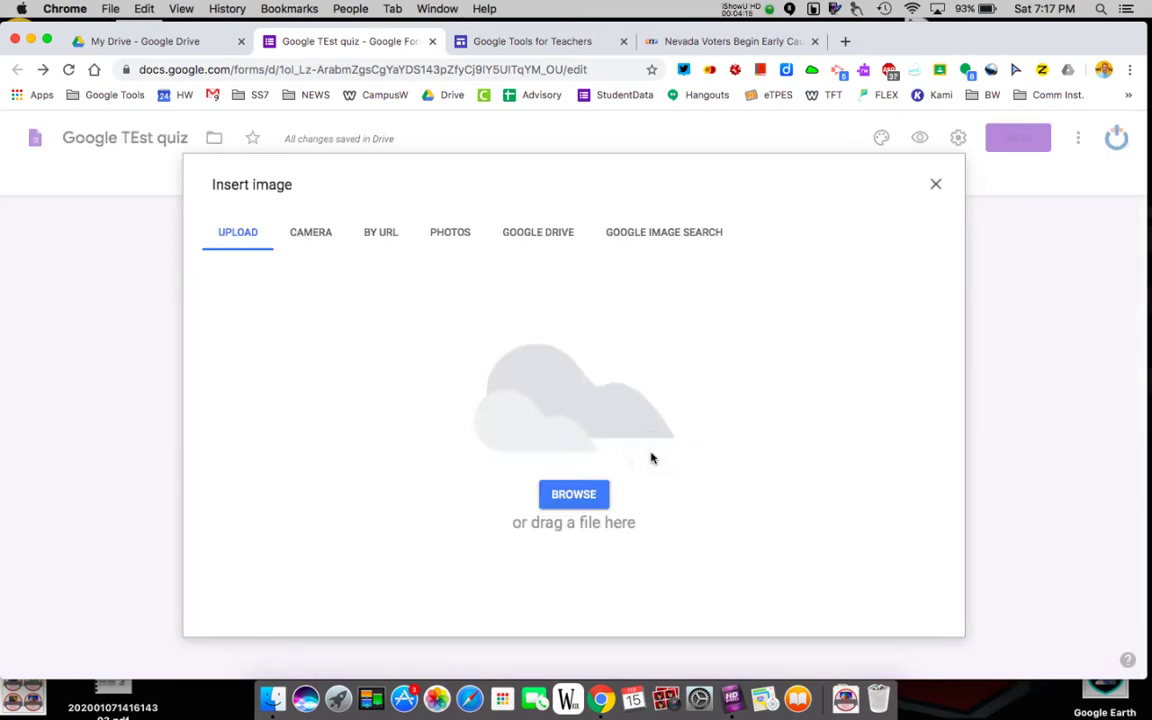
click(575, 496)
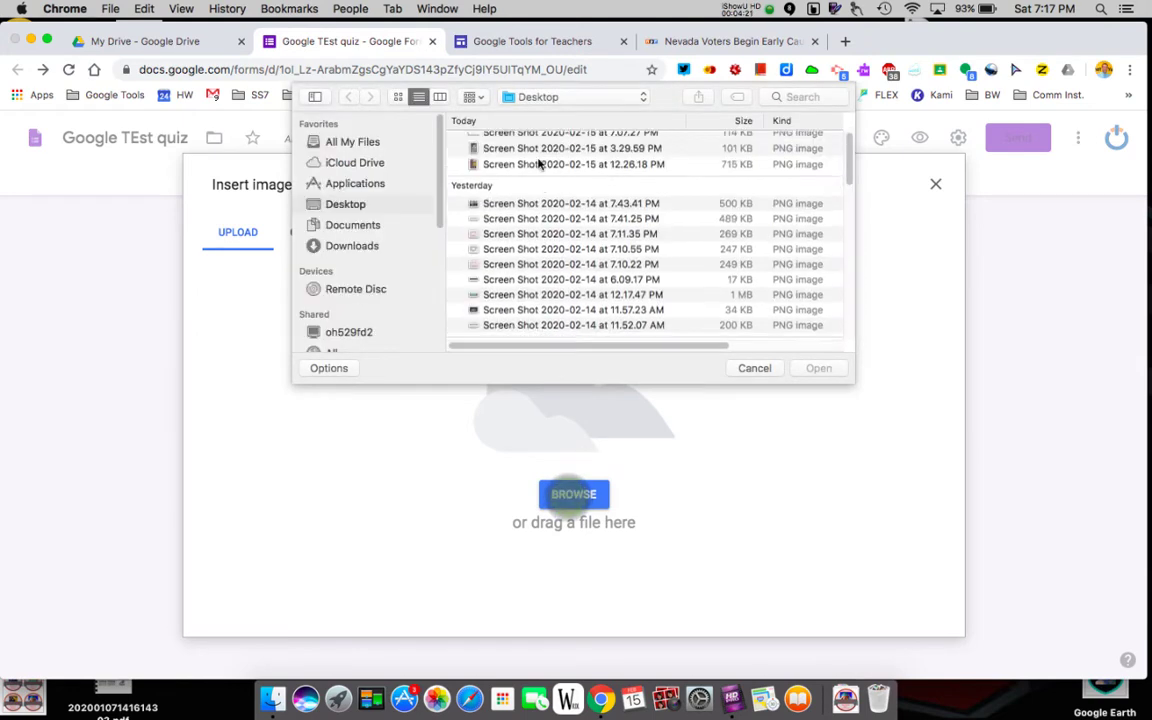
click(540, 157)
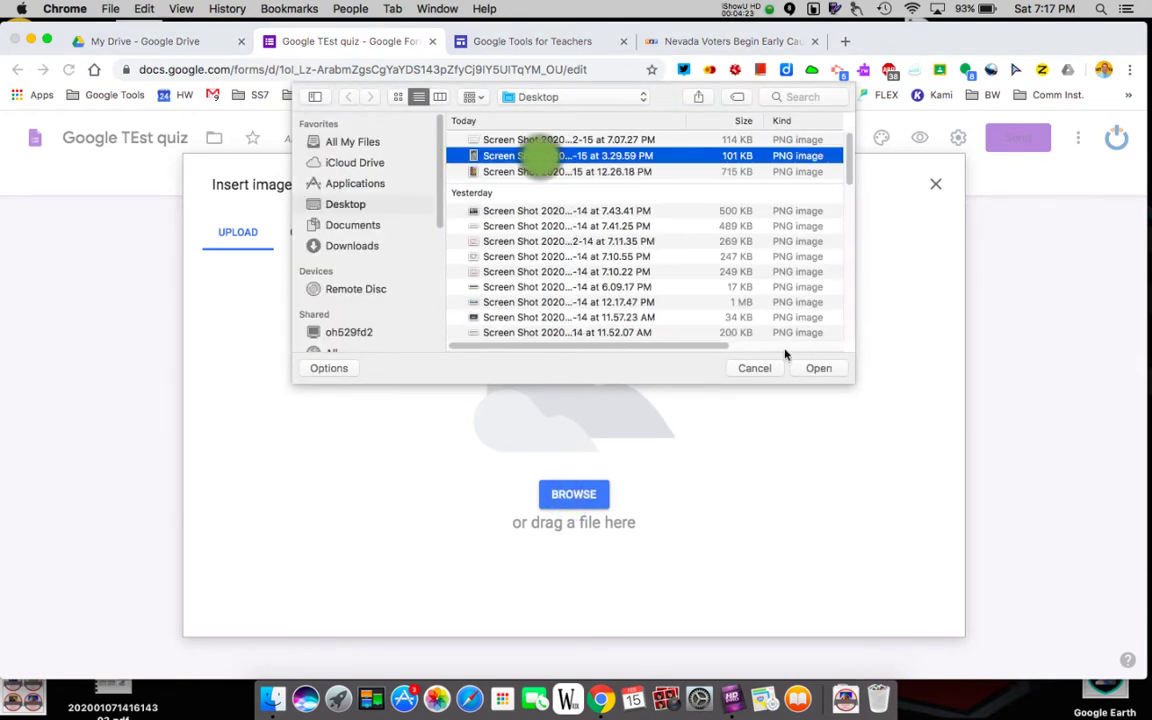
click(813, 368)
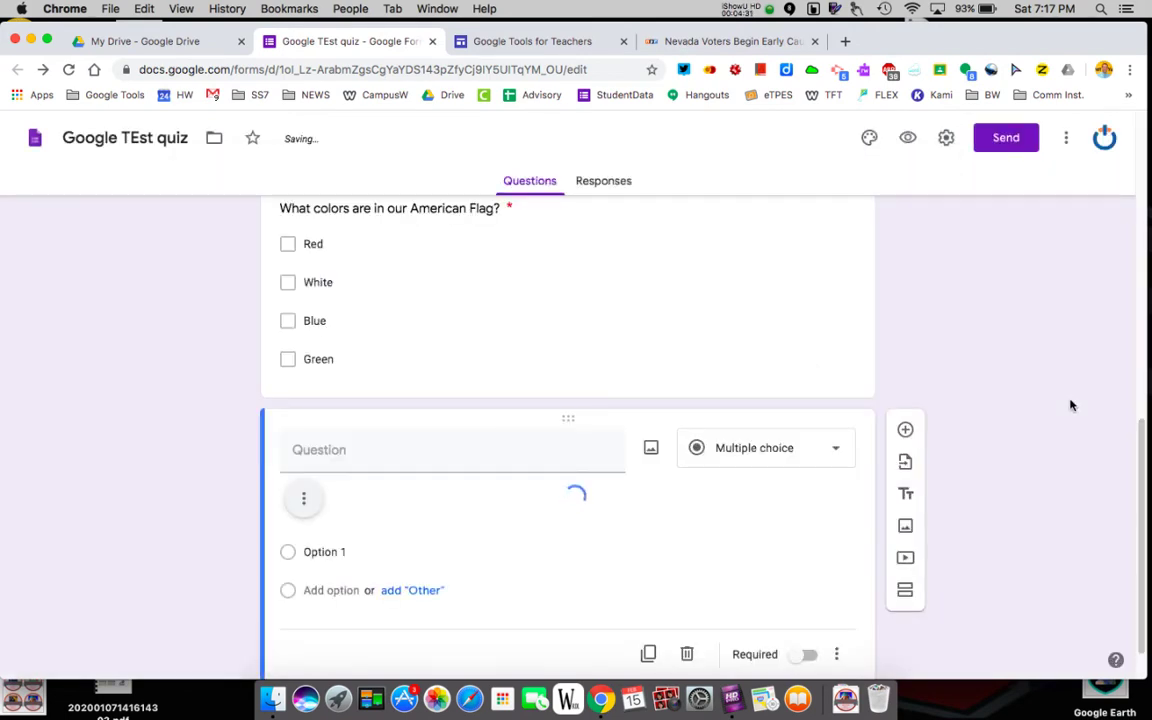
Title the portrait question 'WHo is this?' and keep it as Multiple choice
click(336, 309)
text(WHo is this?)
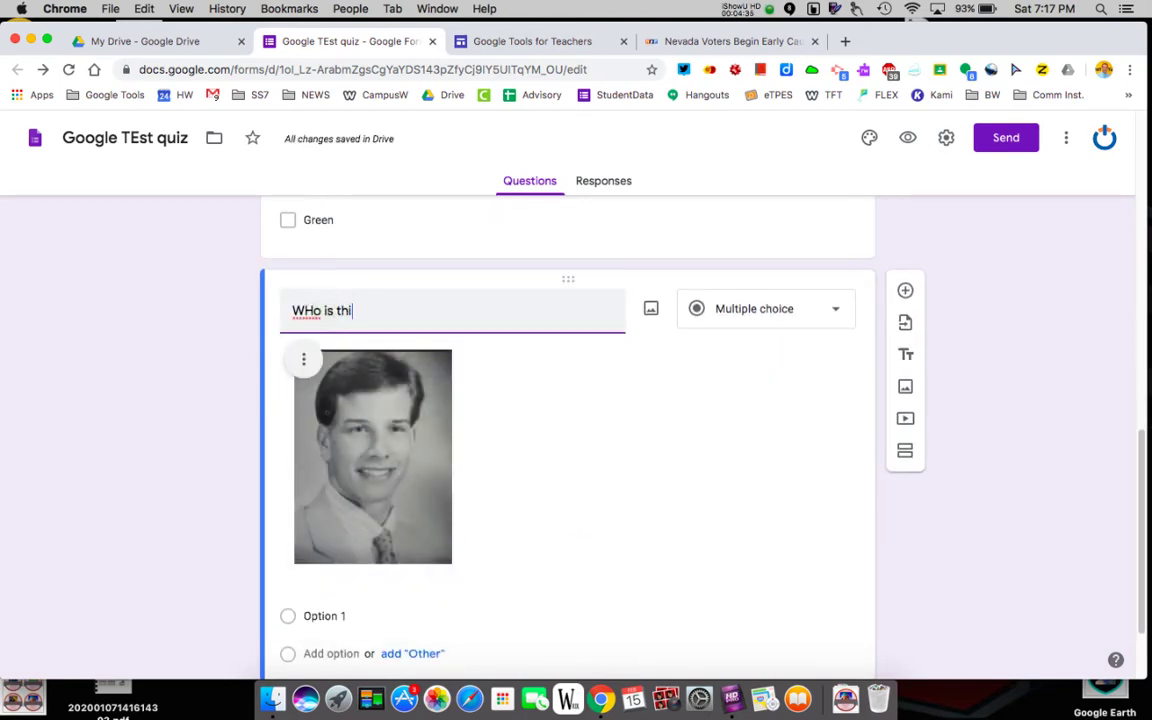
click(755, 308)
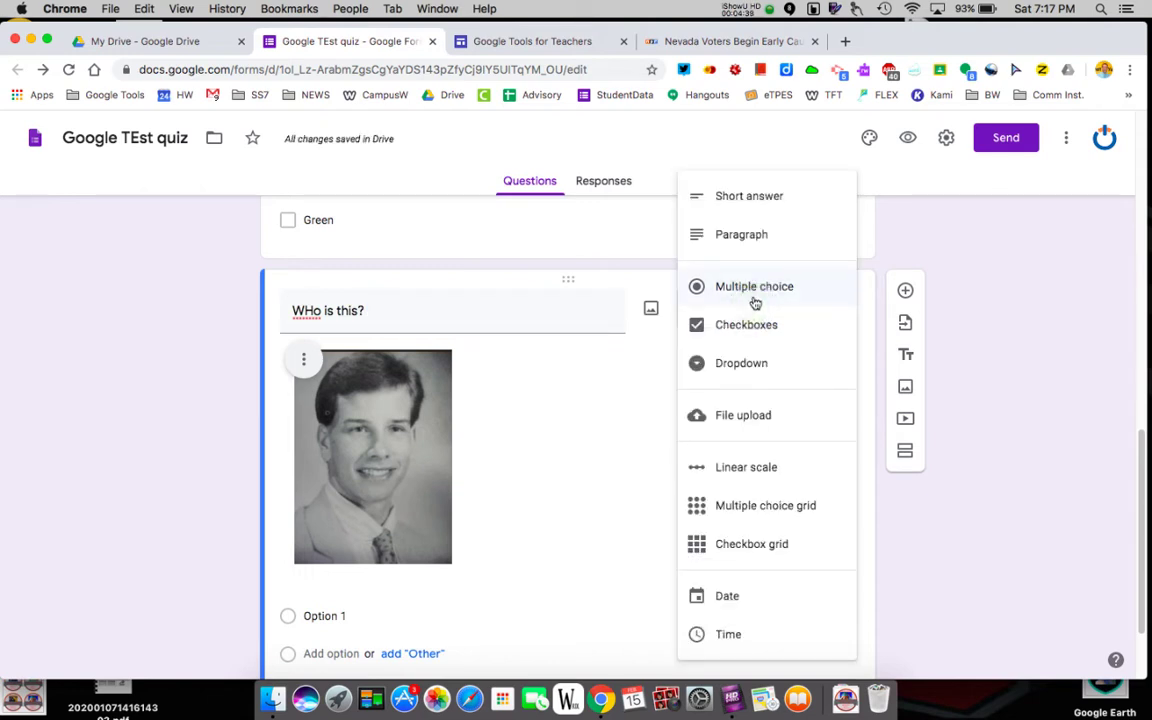
click(755, 300)
Enter two first-name answer choices and make the question required
scroll(520, 510, down, 2)
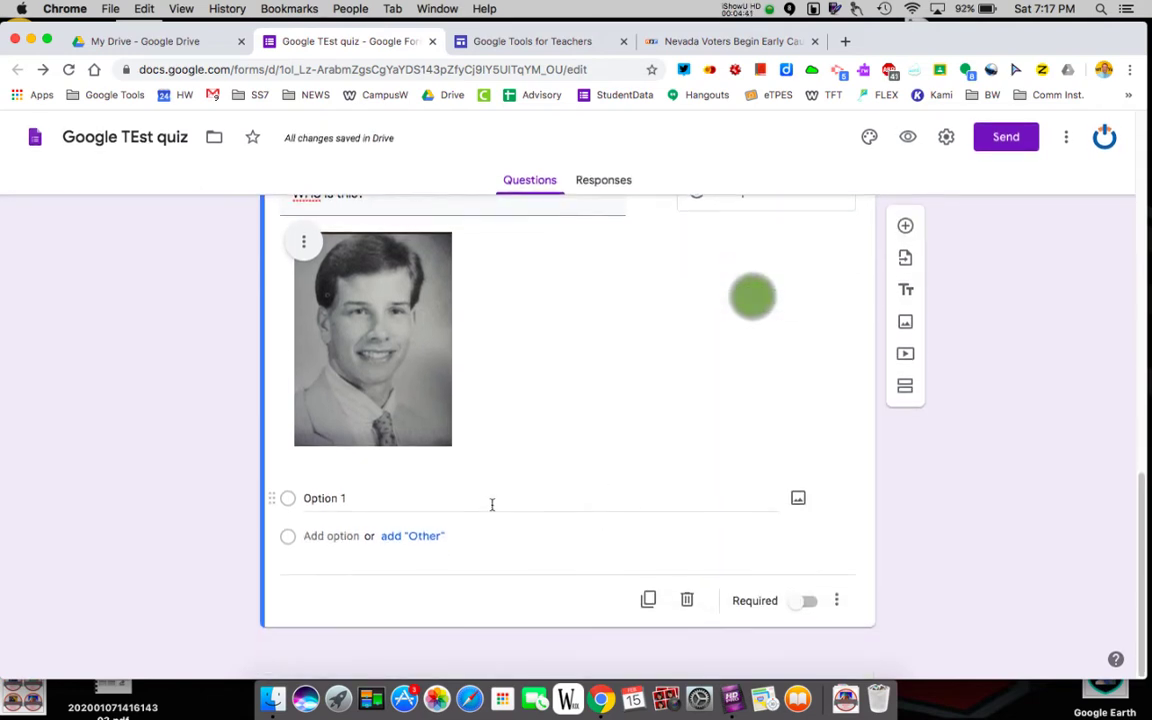
click(413, 500)
text(Bog)
key(BackSpace)
text(b)
key(Return)
text(Garth)
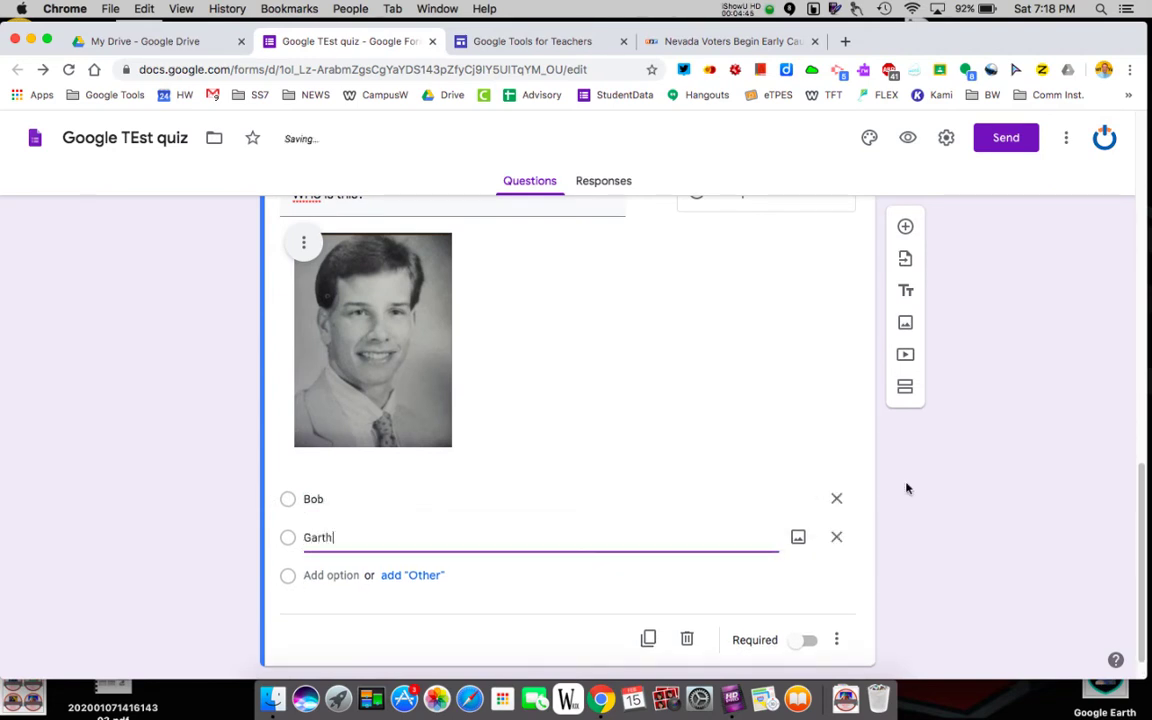
click(815, 640)
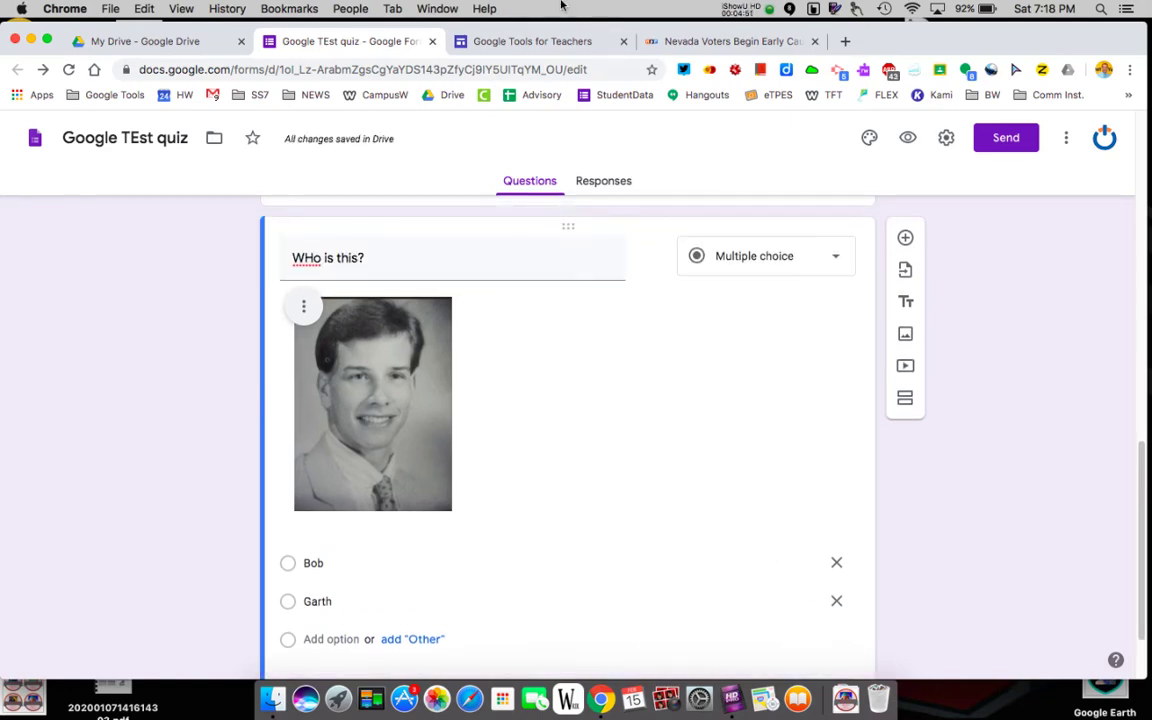
On the NPR Nevada caucus article, dismiss the newsletter sign-up banner
click(674, 41)
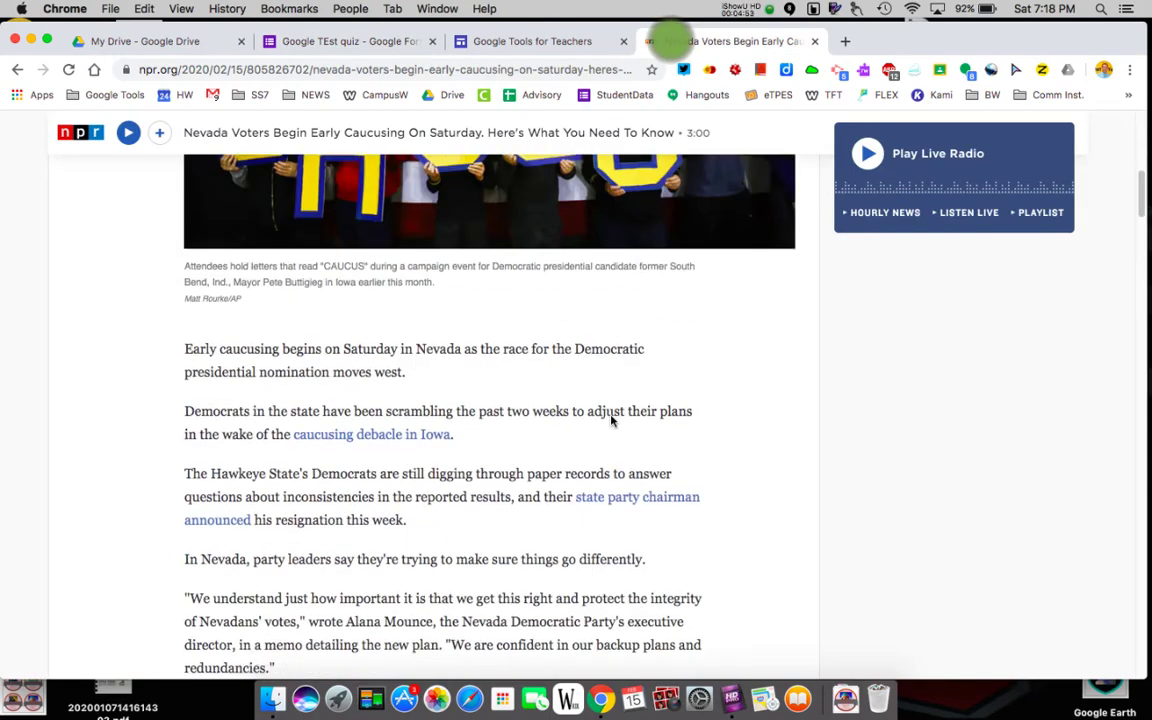
scroll(610, 430, up, 4)
scroll(612, 432, down, 7)
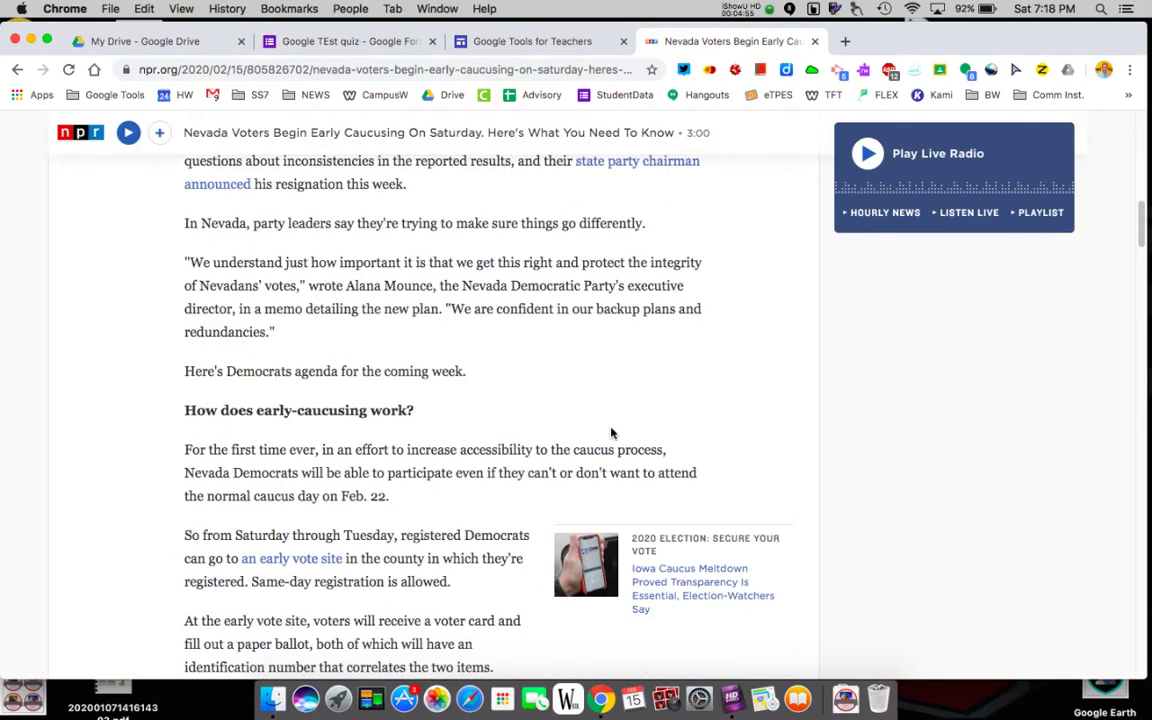
scroll(612, 432, up, 1)
scroll(612, 432, down, 5)
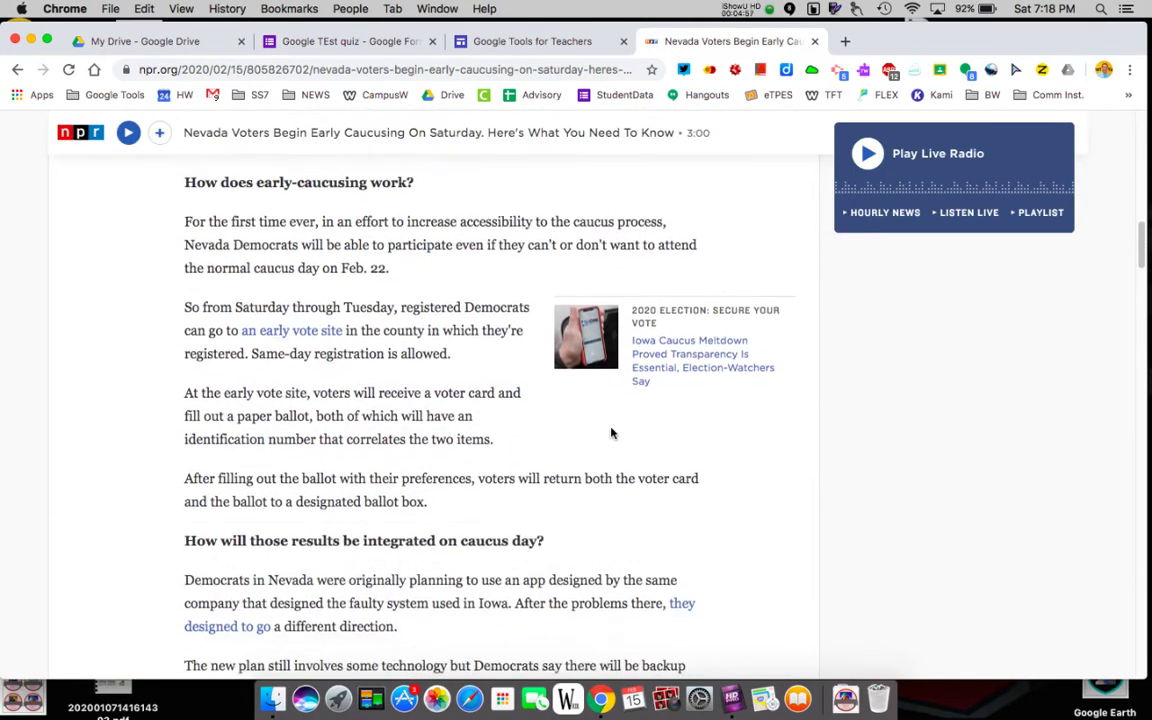
scroll(612, 432, up, 1)
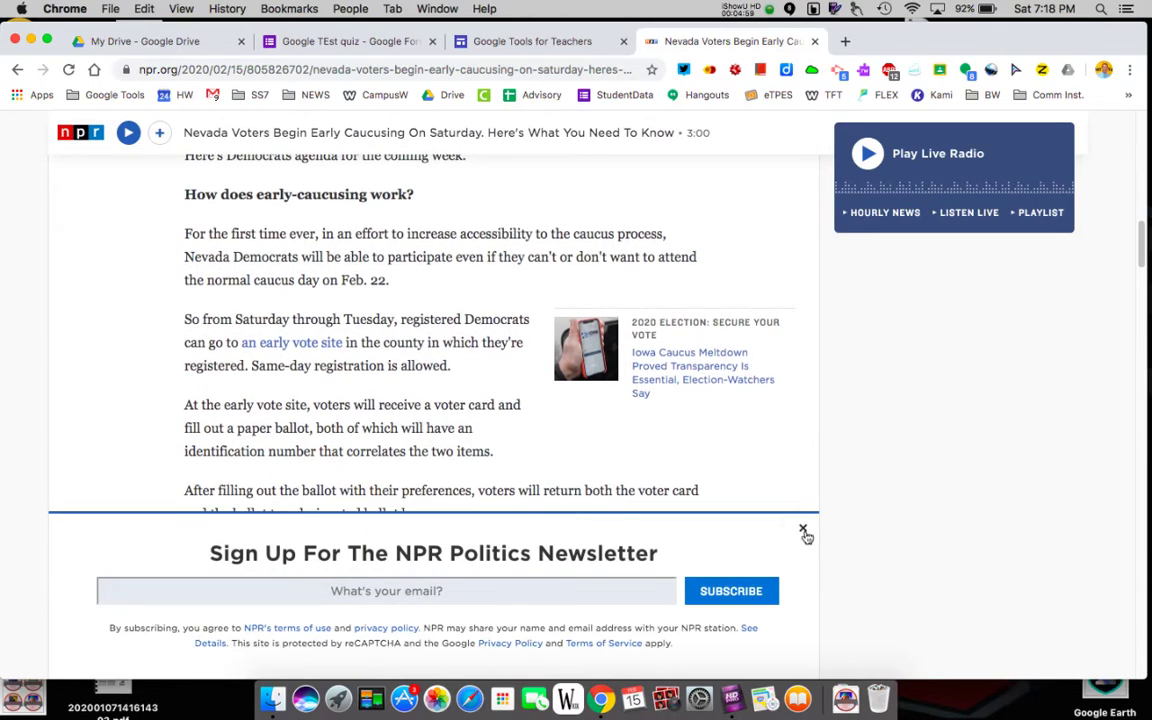
click(803, 531)
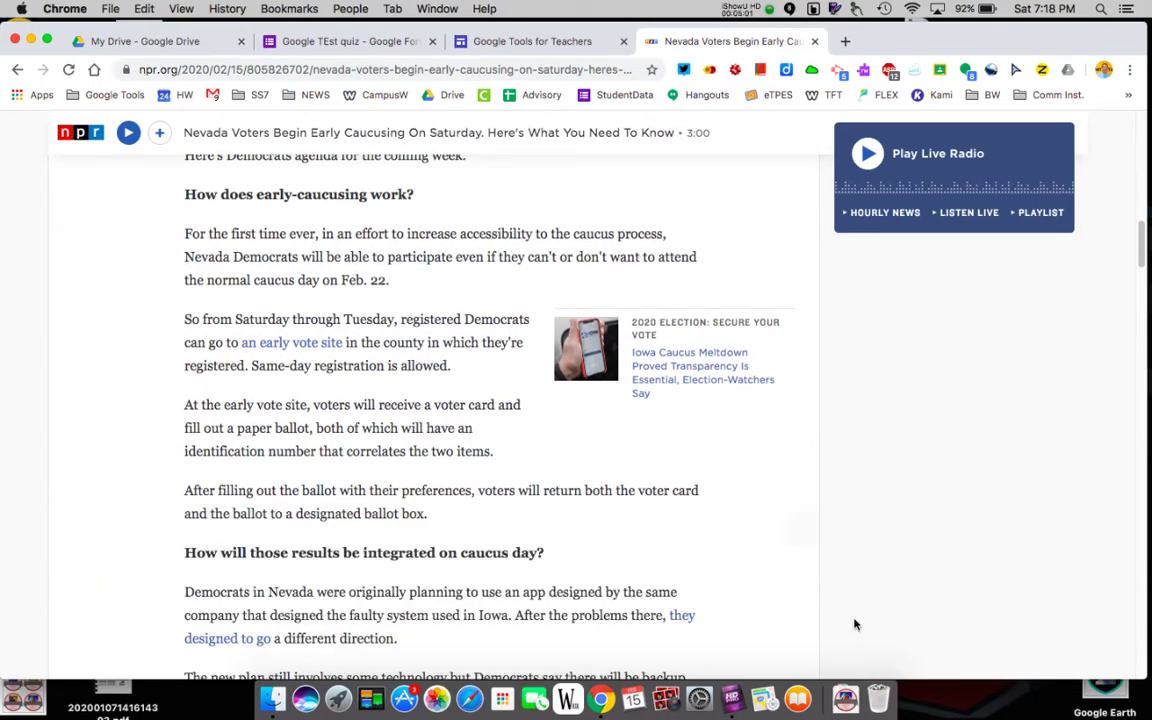
Capture the 'How does early-caucusing work?' passage as a region screenshot
key(super+shift+4)
drag(155, 173, 811, 541)
mouse_move(1056, 38)
mouse_down()
mouse_move(410, 69)
mouse_move(313, 304)
mouse_move(1090, 40)
mouse_move(1052, 38)
mouse_move(1065, 38)
mouse_up()
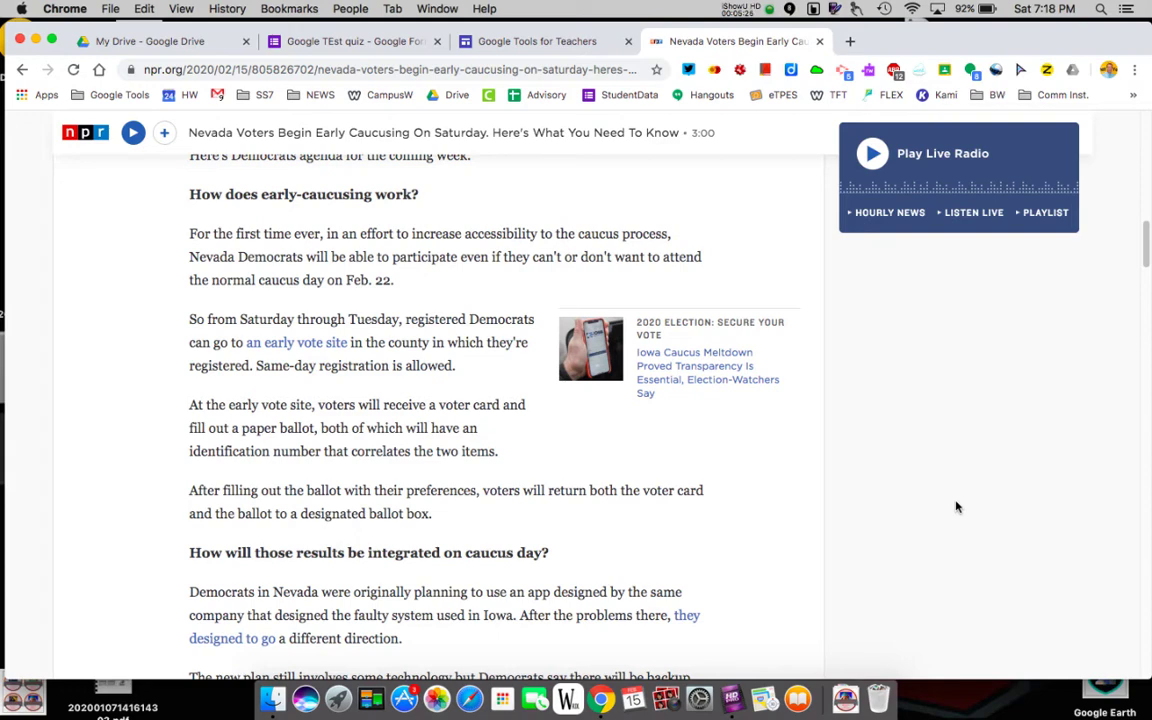
Back in the quiz, add a new question and upload the newest article screenshot as its image
click(322, 41)
scroll(503, 476, down, 2)
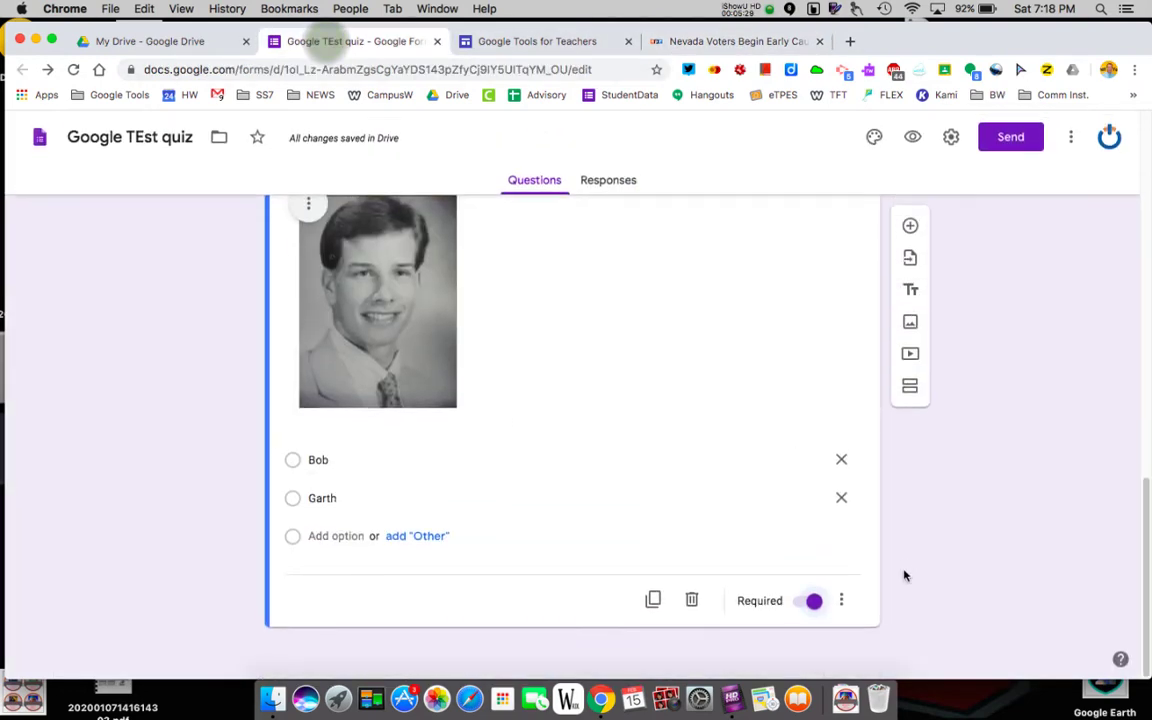
click(910, 229)
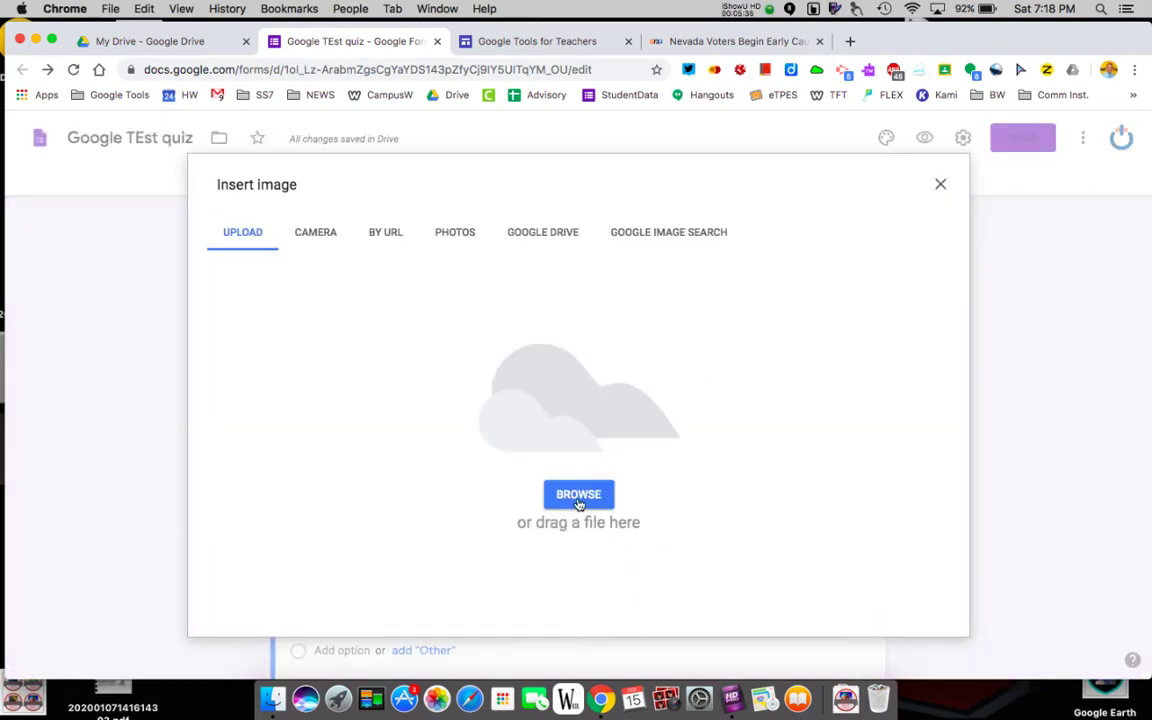
click(578, 496)
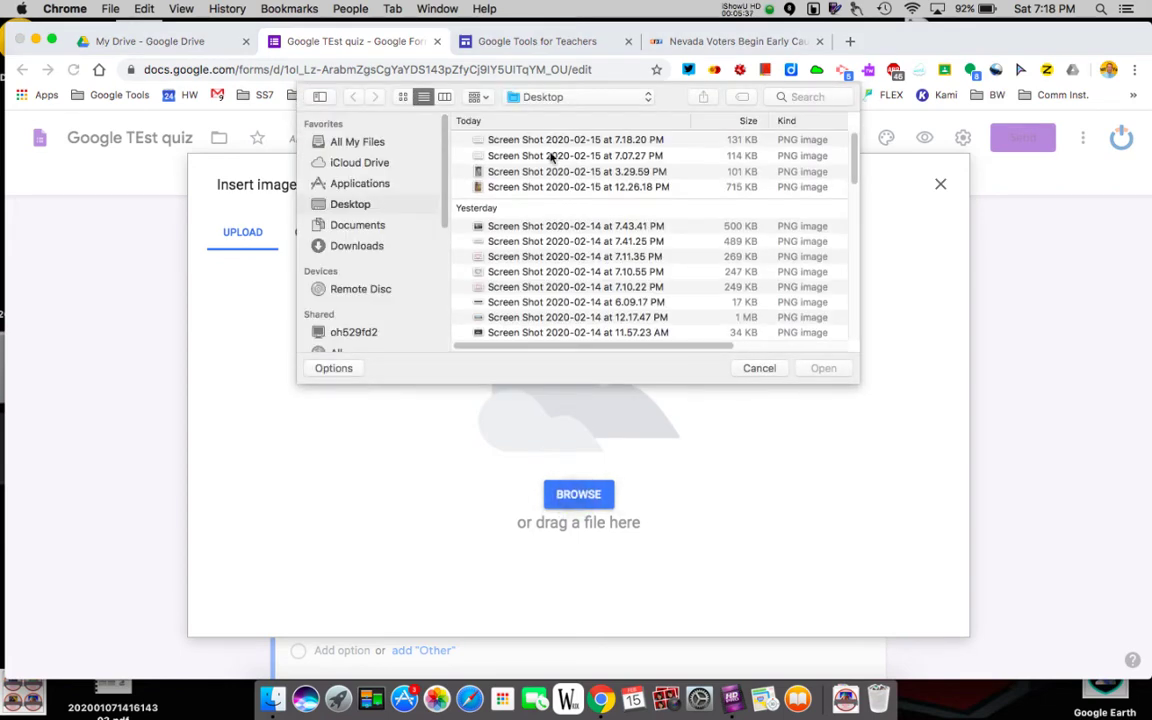
click(548, 141)
click(820, 368)
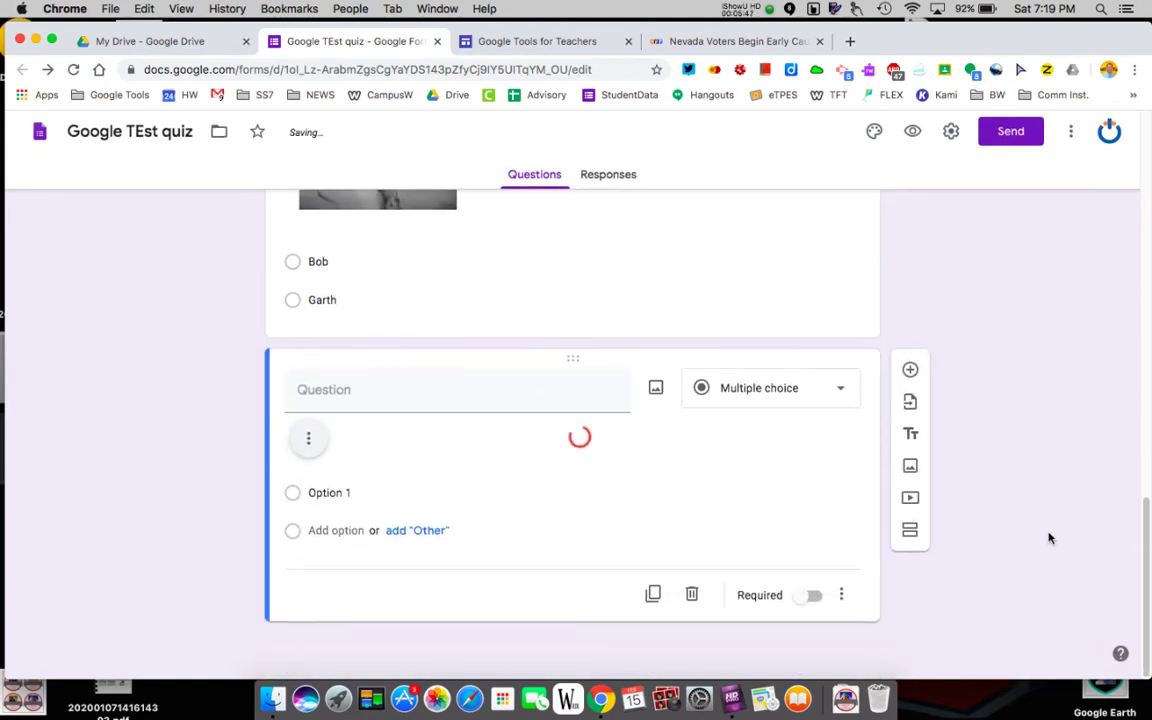
scroll(1049, 538, down, 4)
Title the article-image question 'How does a caucus work?'
scroll(1049, 538, up, 1)
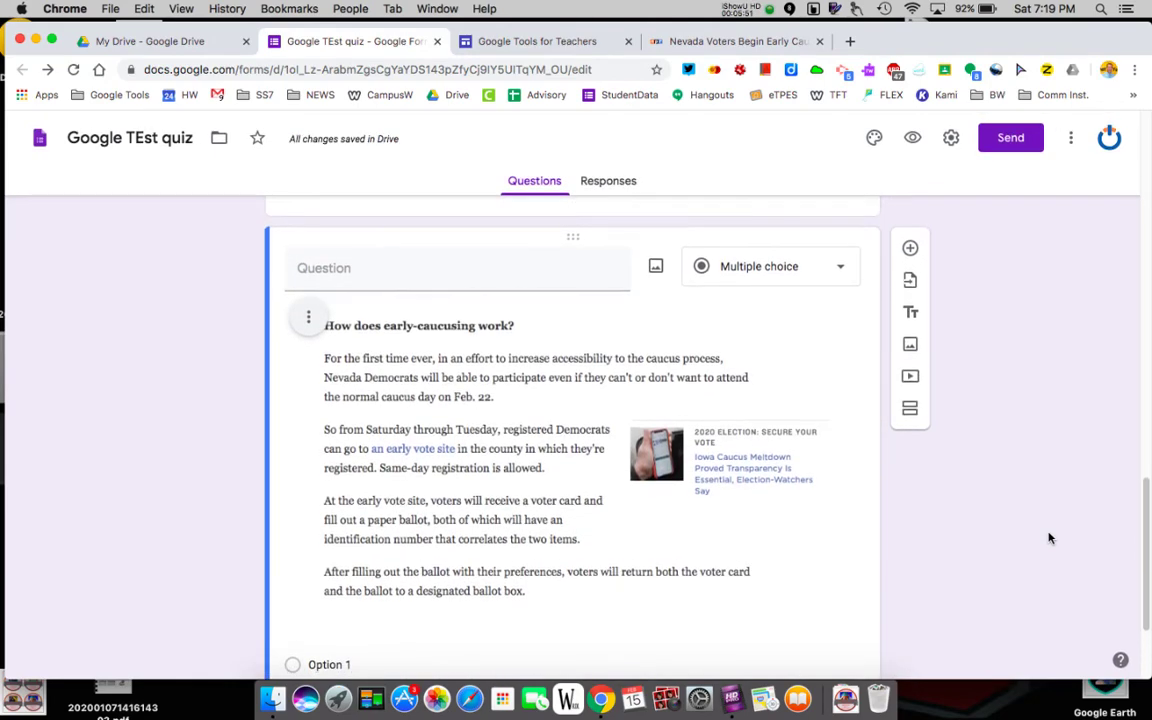
click(406, 277)
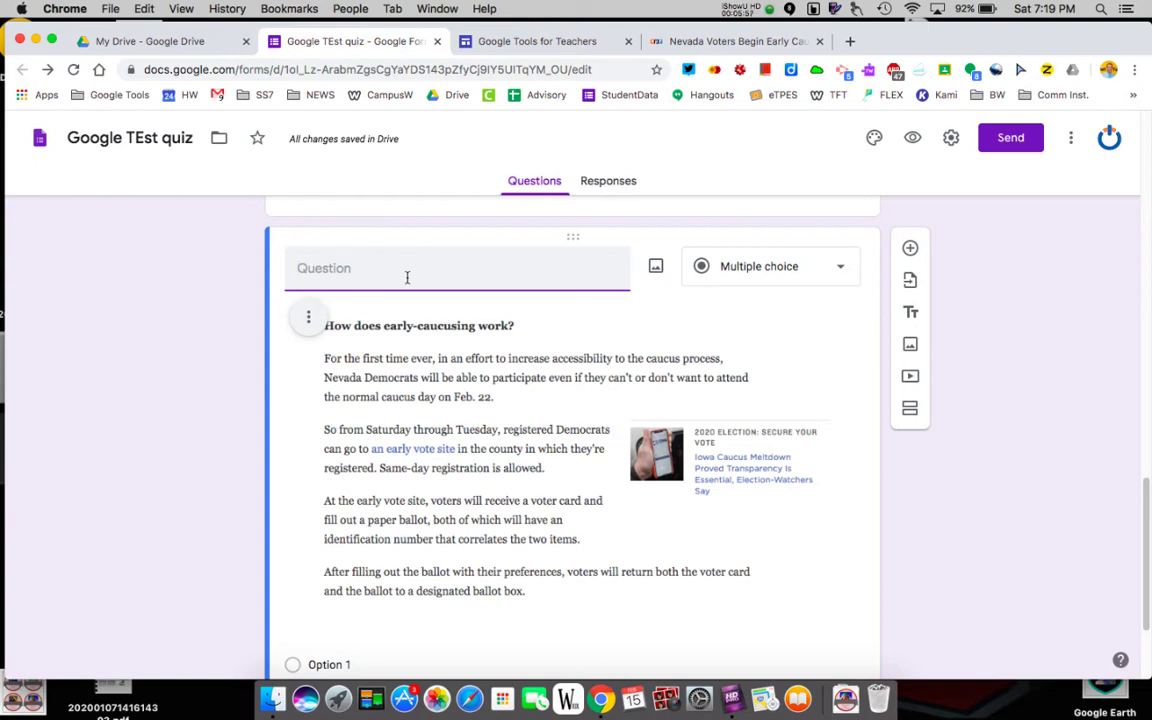
text(How does a caucus work?)
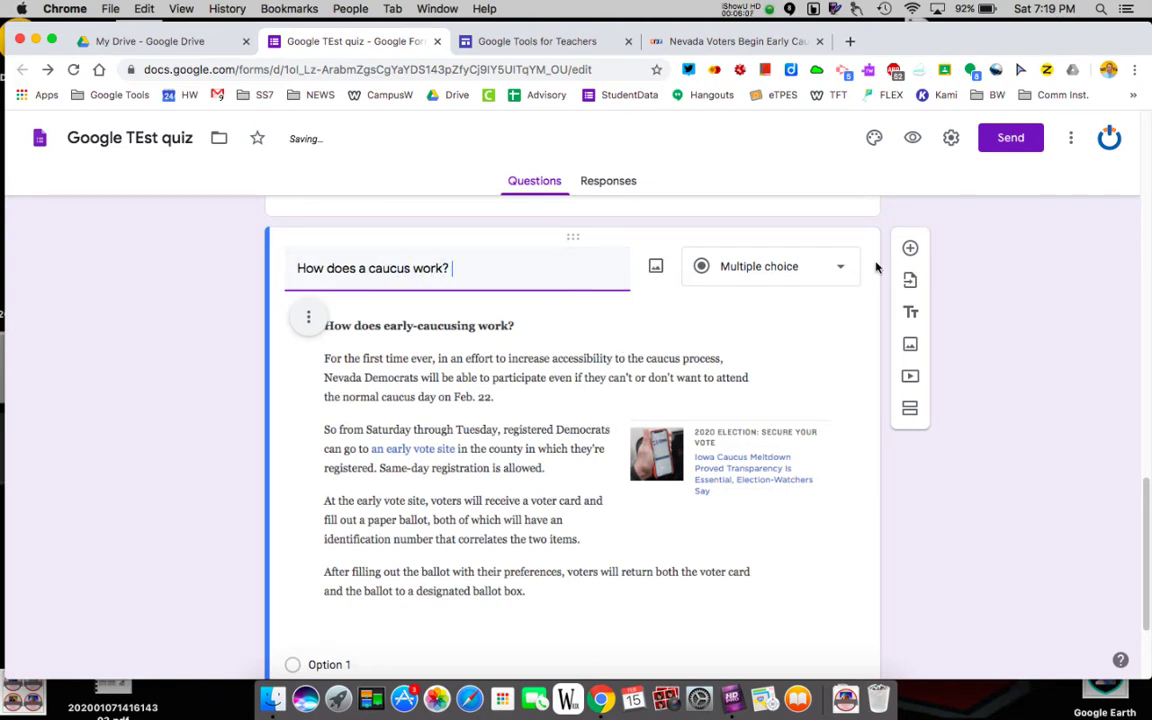
Change the caucus question's answer type to Paragraph
click(832, 266)
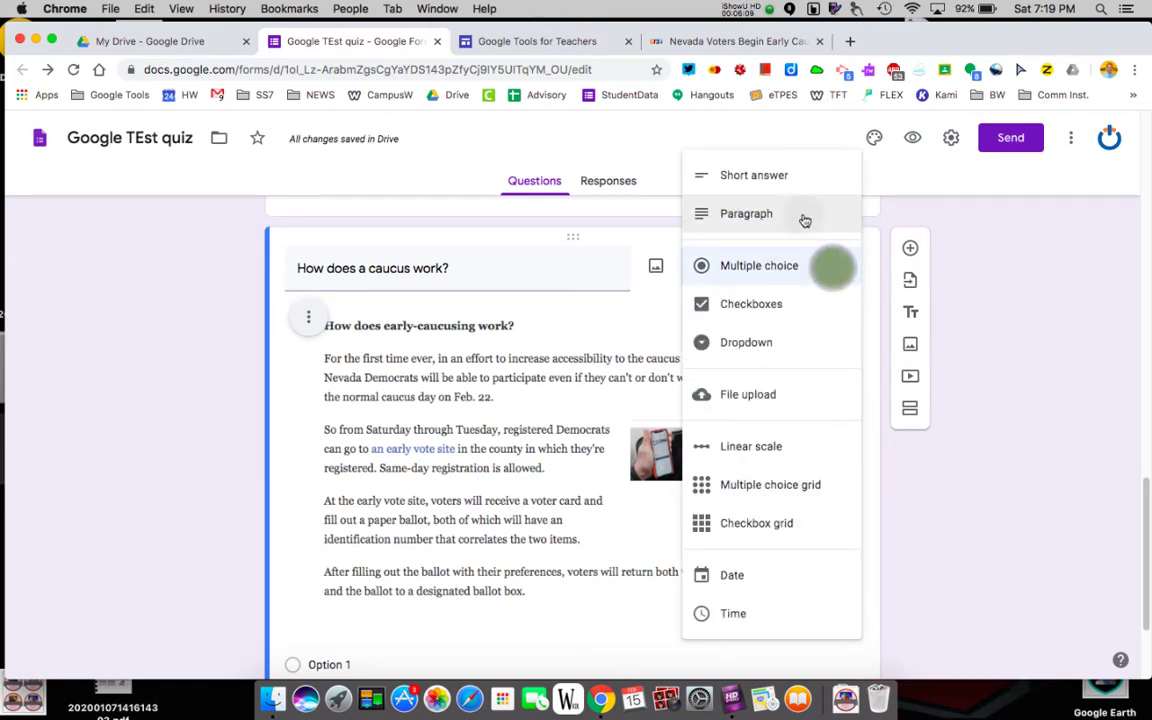
click(805, 218)
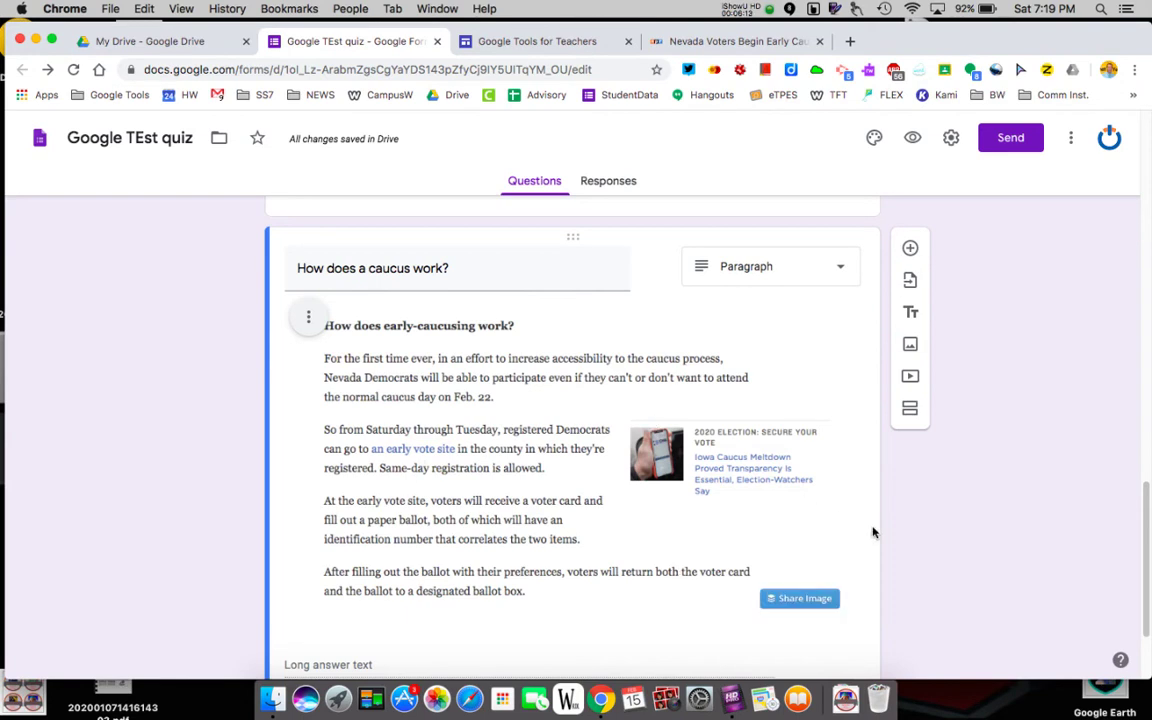
scroll(901, 540, down, 3)
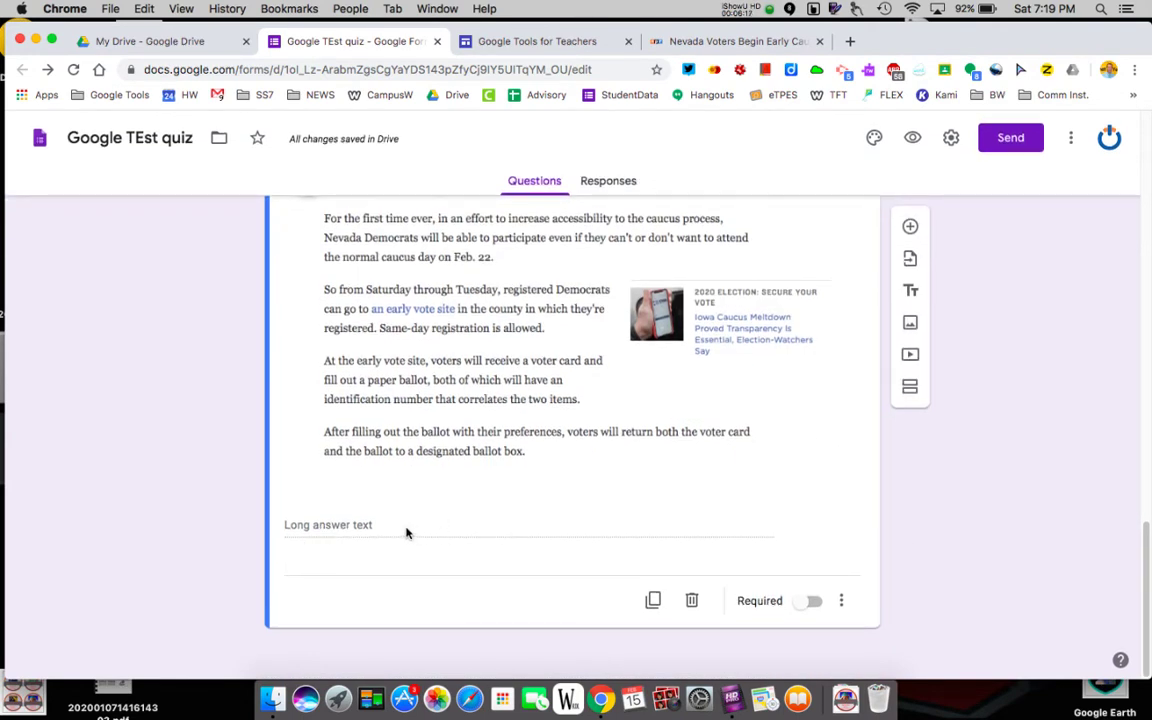
scroll(586, 527, up, 4)
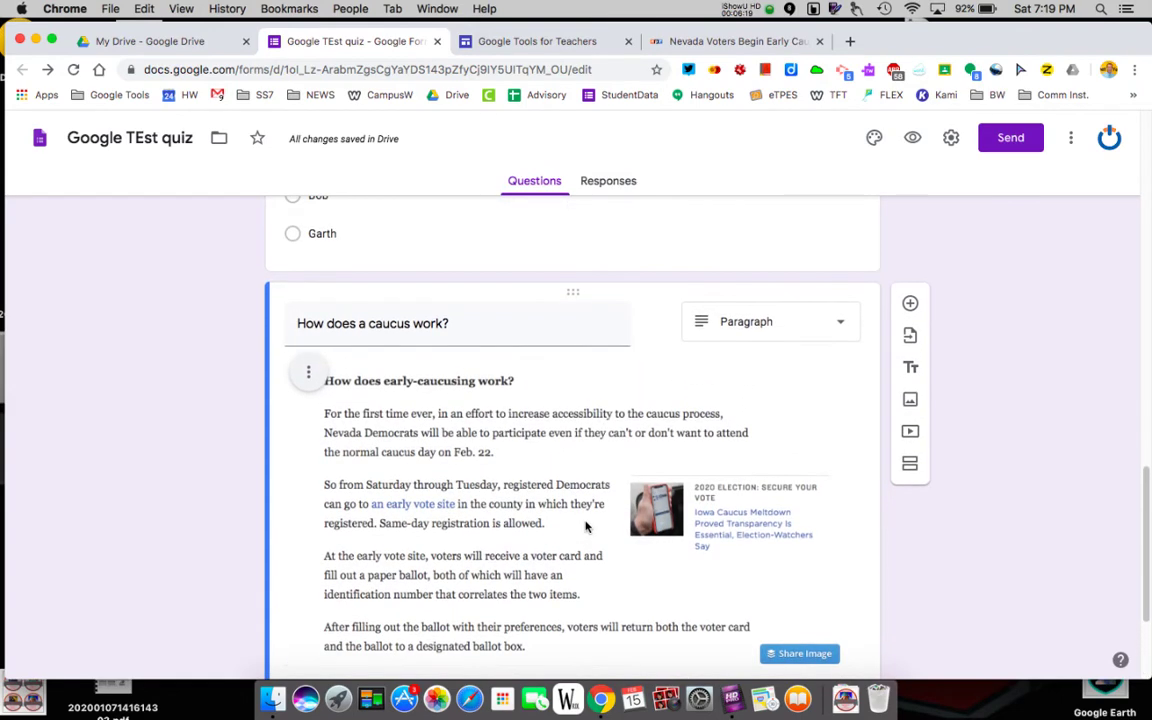
scroll(586, 527, up, 1)
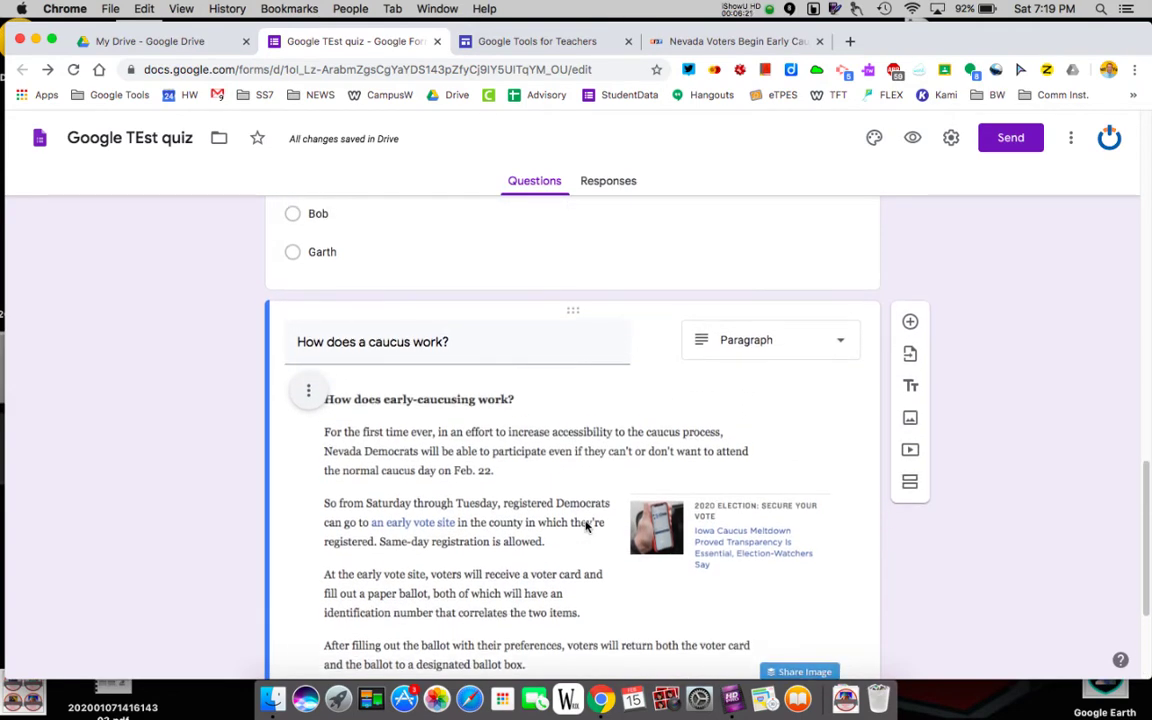
scroll(586, 527, down, 1)
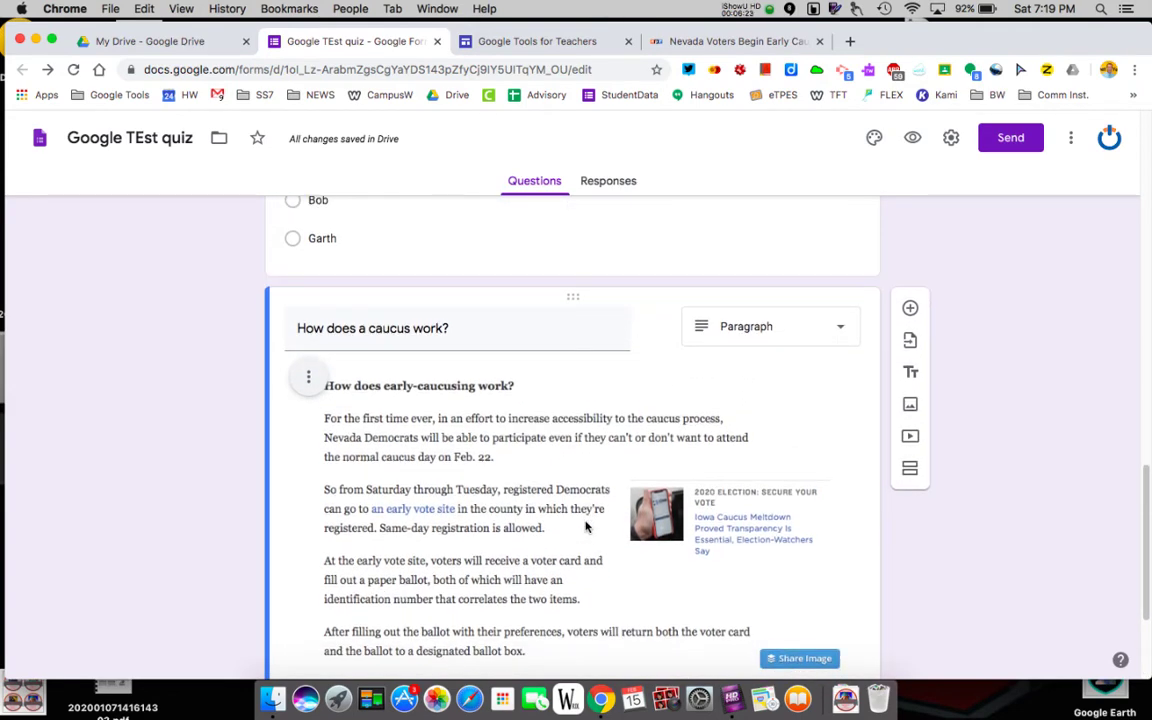
scroll(586, 527, up, 10)
scroll(586, 527, up, 2)
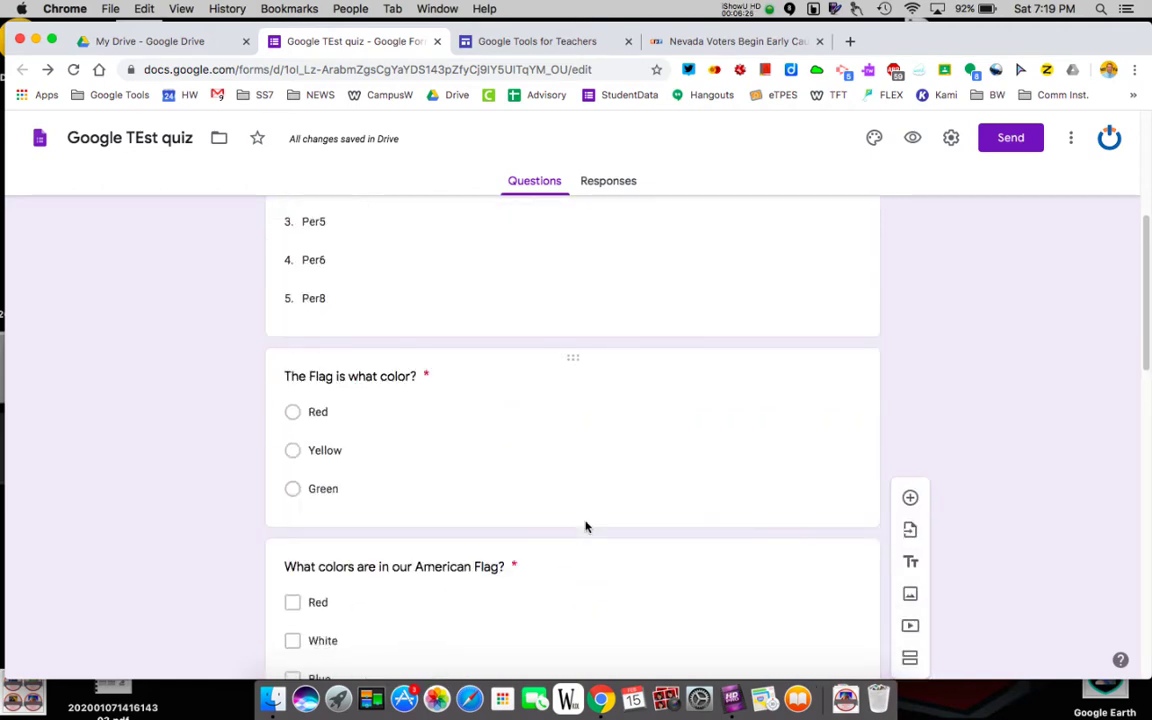
scroll(586, 527, down, 12)
scroll(586, 527, up, 3)
Add a linear scale question labelled Agree at 1 and disagree at 5
click(911, 235)
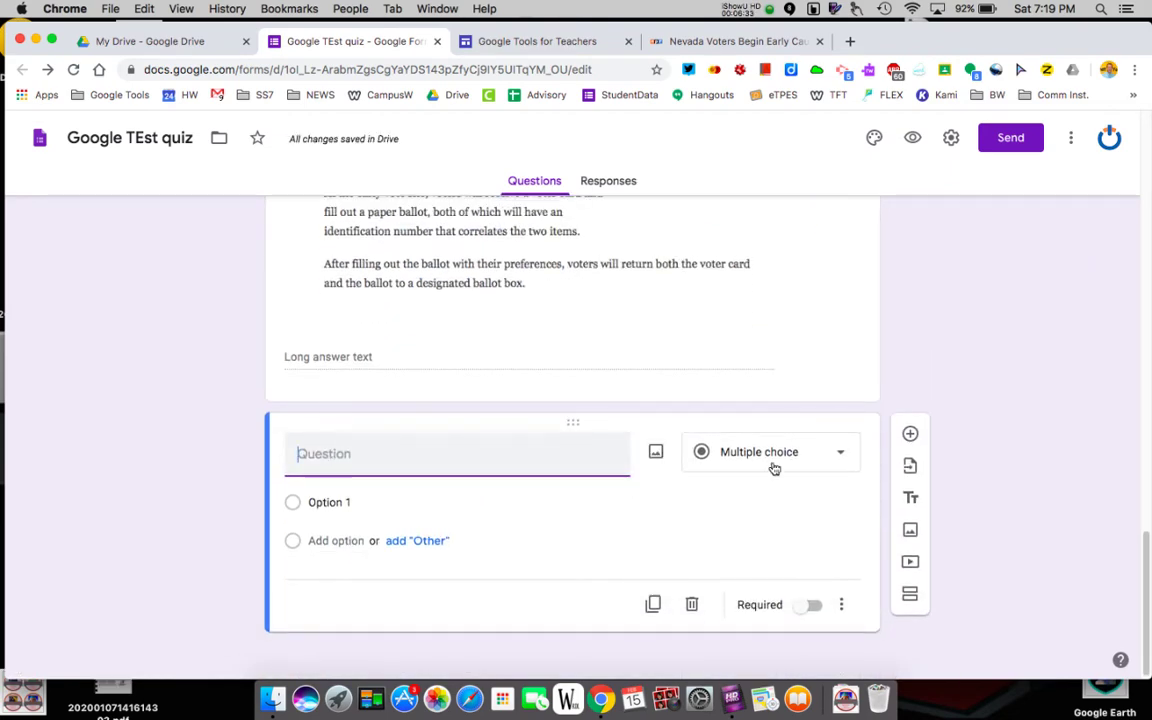
click(830, 458)
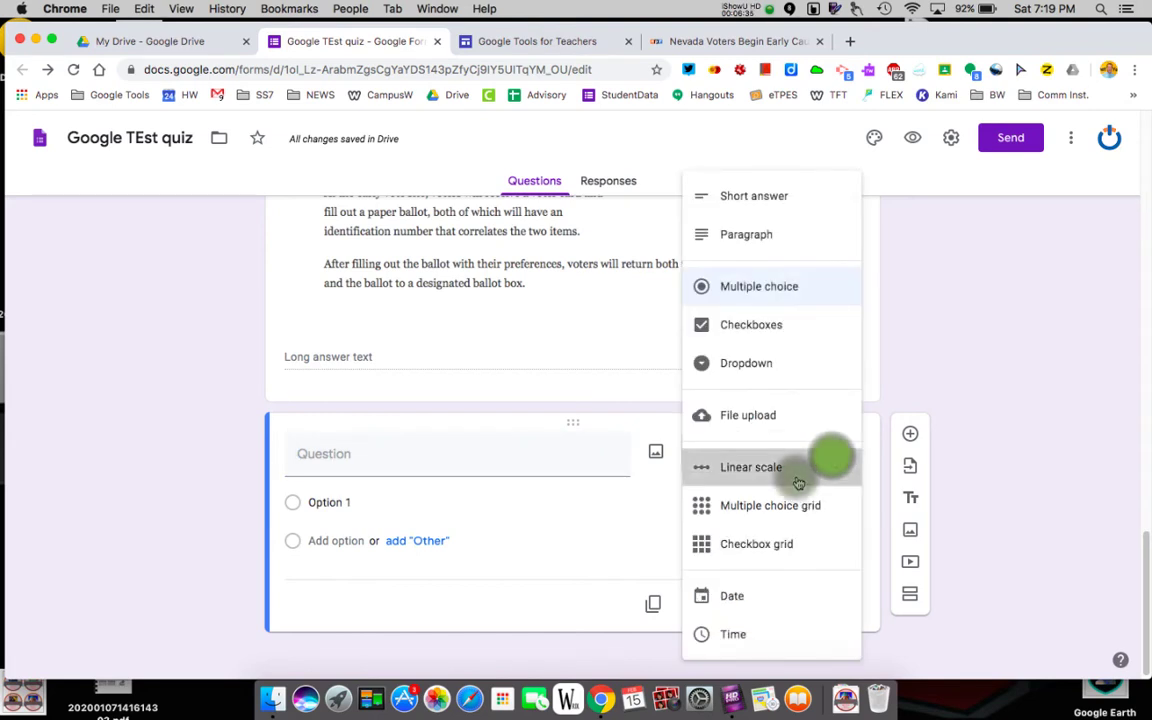
click(797, 468)
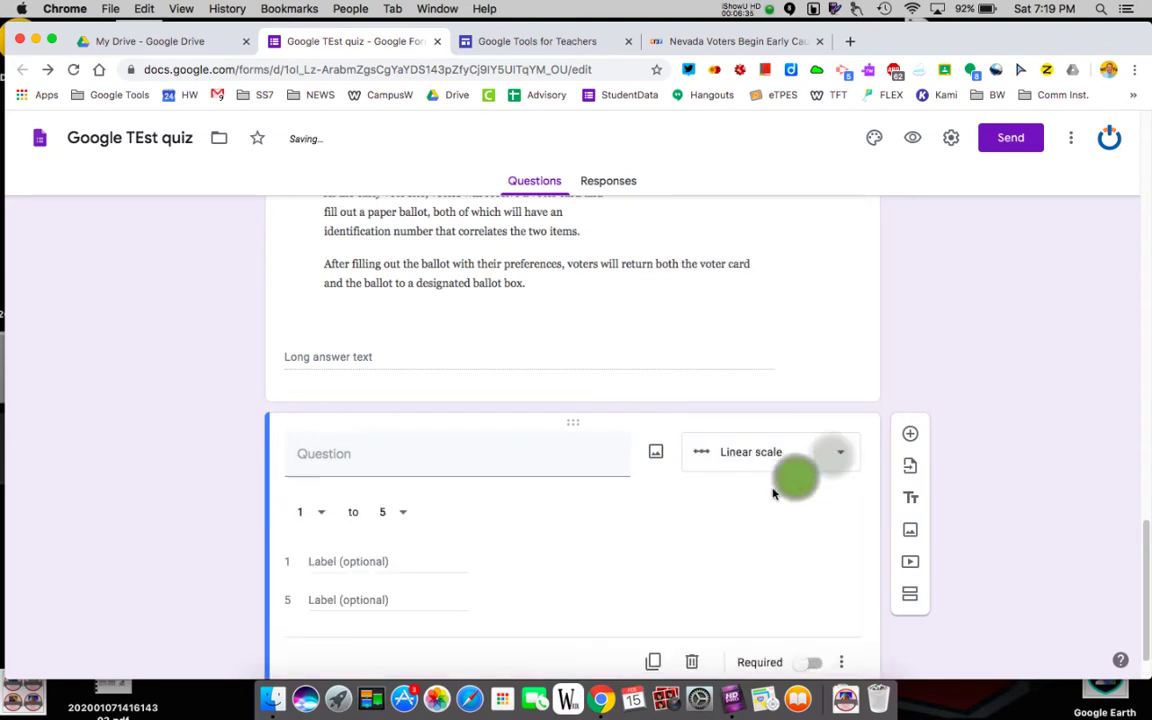
click(324, 558)
text(Agr)
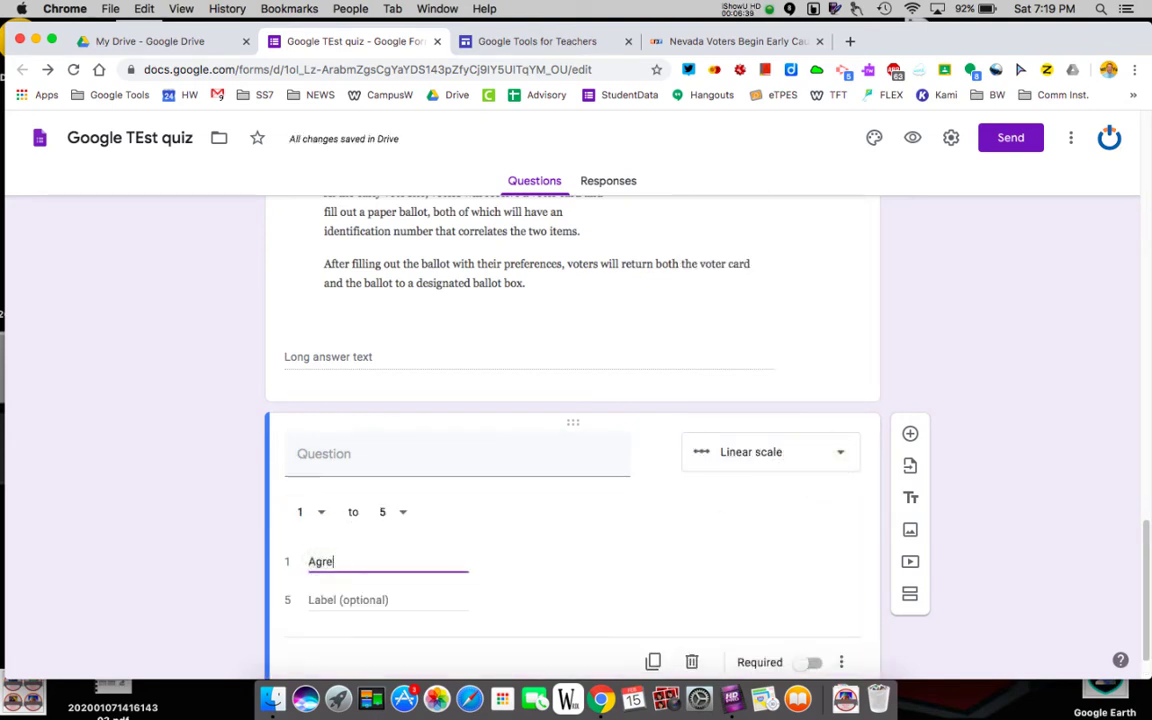
text(e)
click(321, 599)
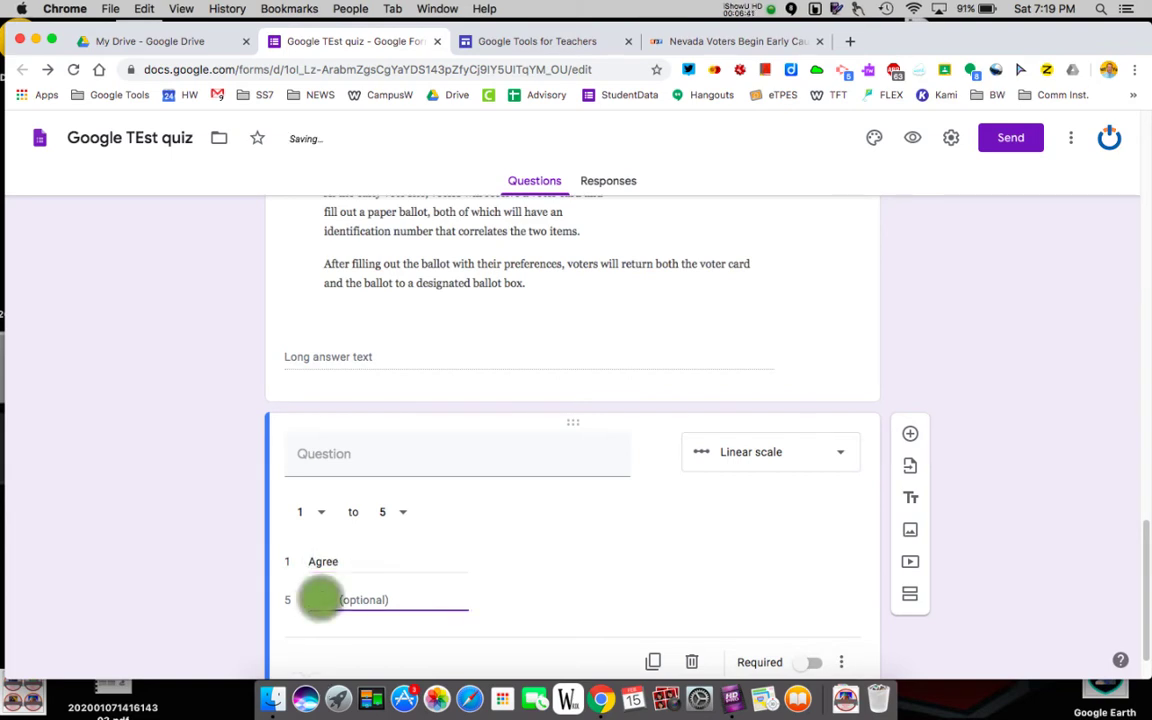
text(disagree)
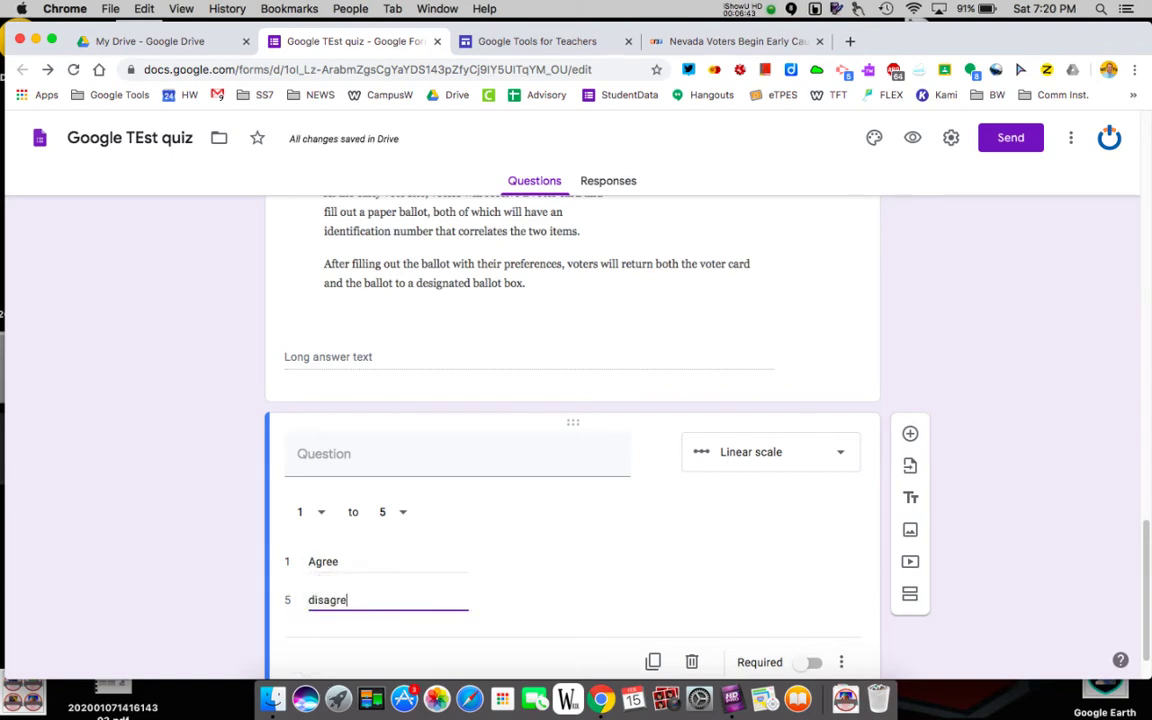
Title the scale question 'I Love the idea of a Caucus.', correcting the spelling of Caucus
click(330, 453)
text(How do you)
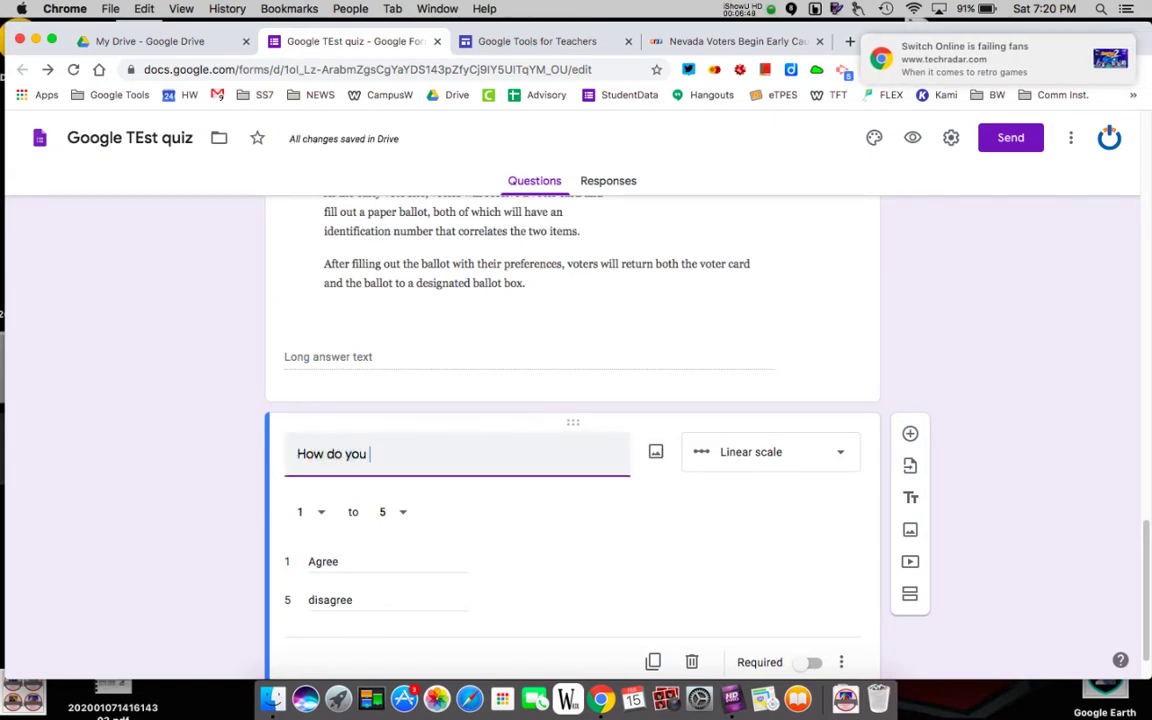
key(BackSpace)
key(BackSpace)
key(BackSpace)
key(BackSpace)
key(BackSpace)
text(I Love the )
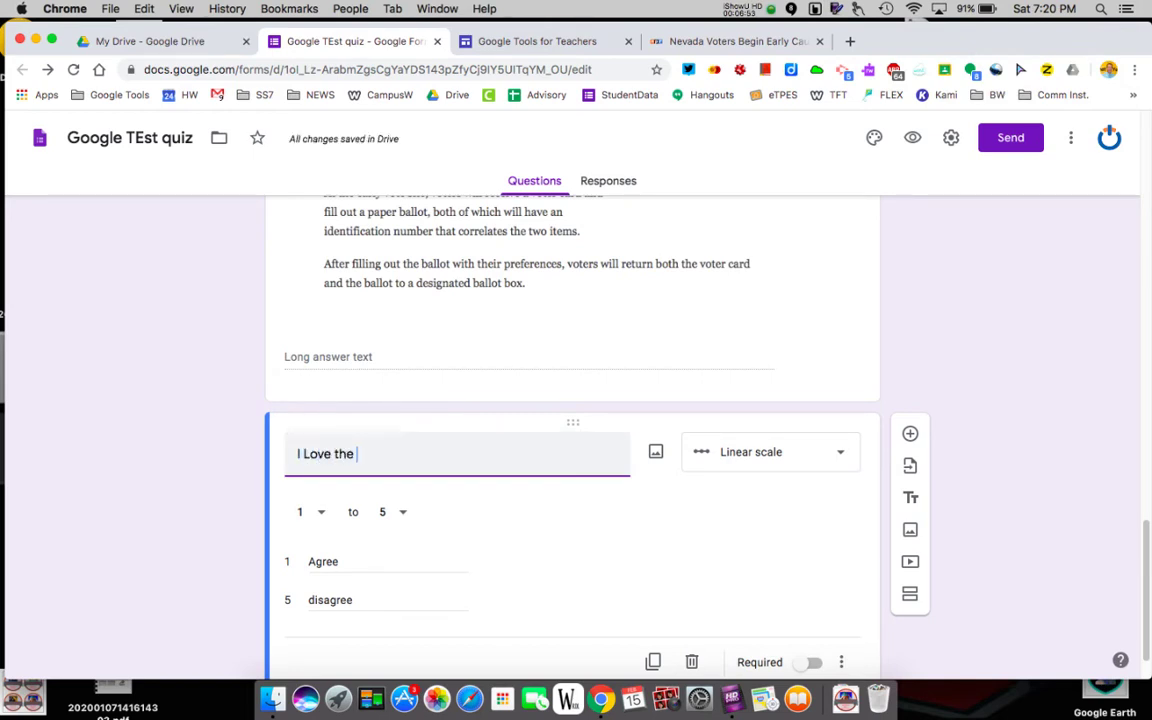
text(idea of a C)
scroll(522, 391, up, 3)
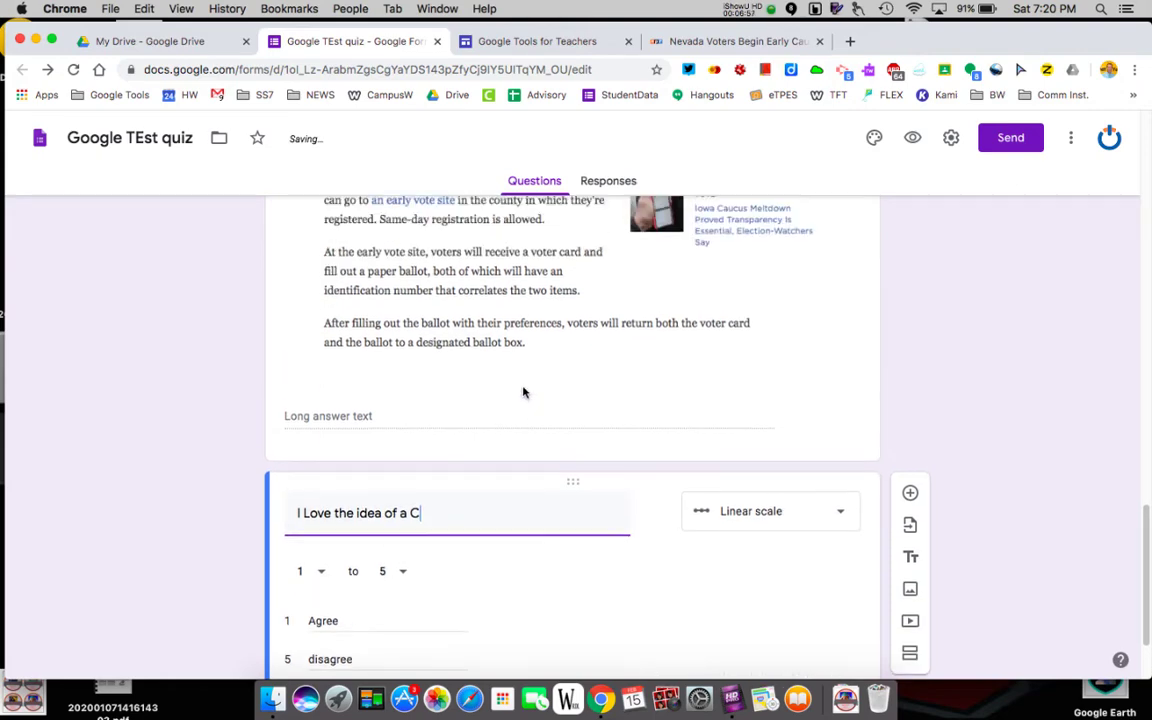
scroll(522, 391, up, 4)
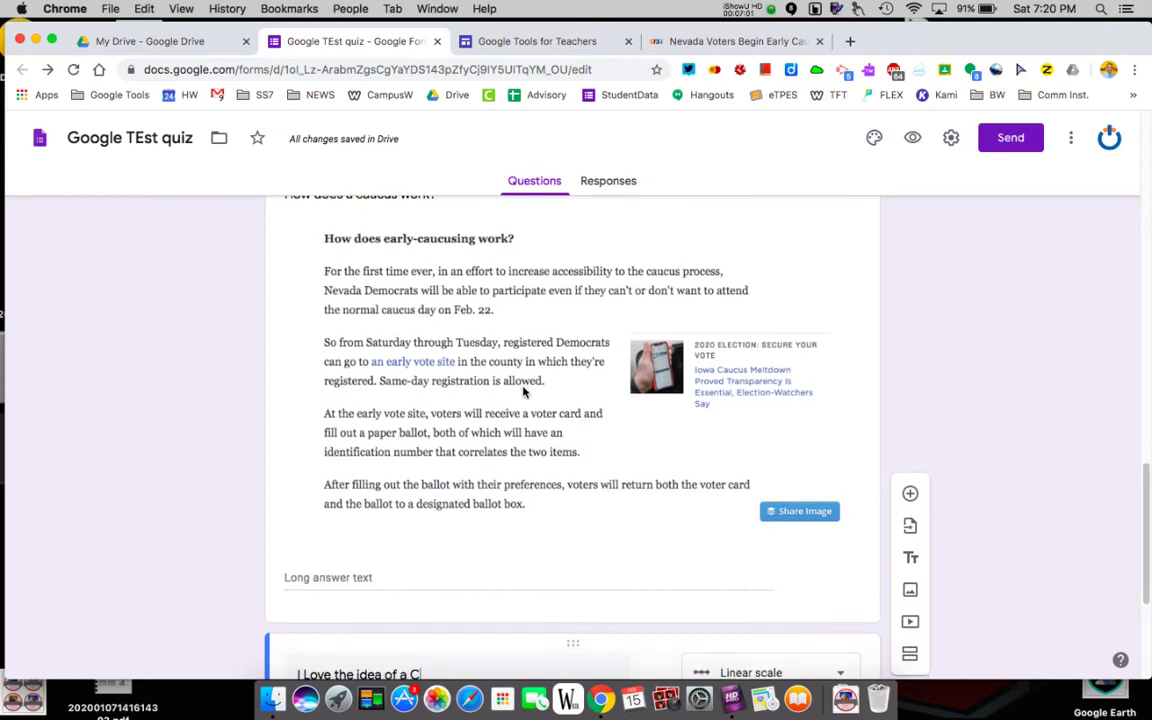
scroll(522, 391, down, 2)
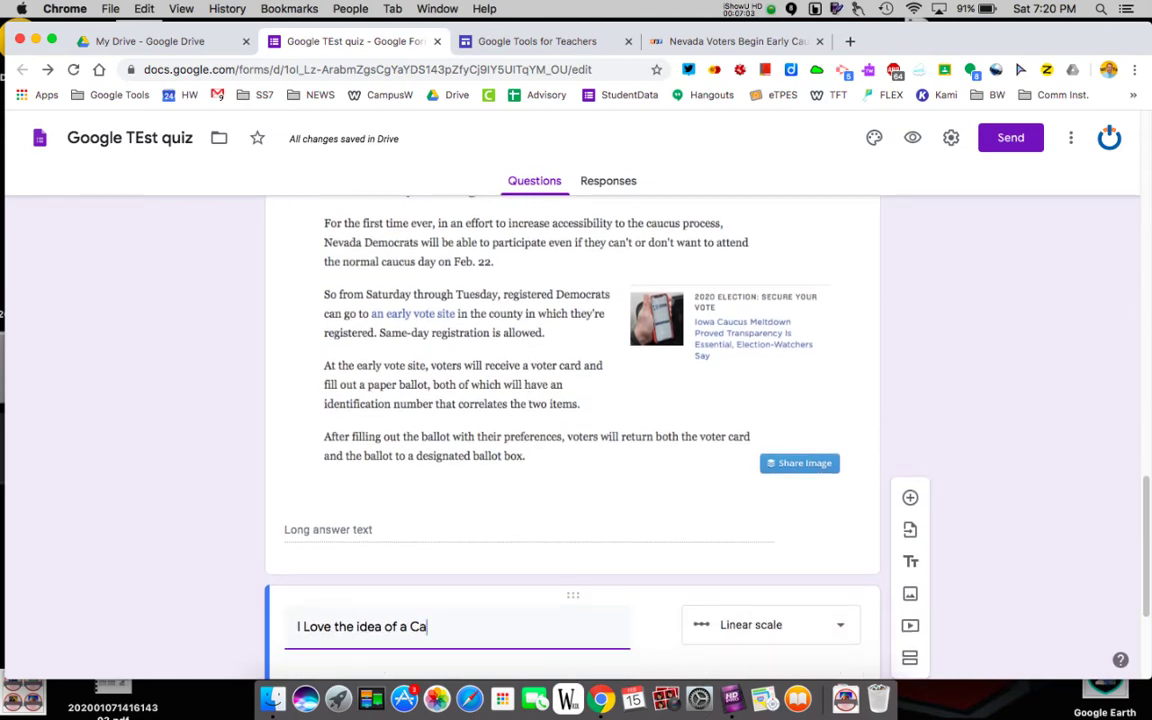
text(cucs)
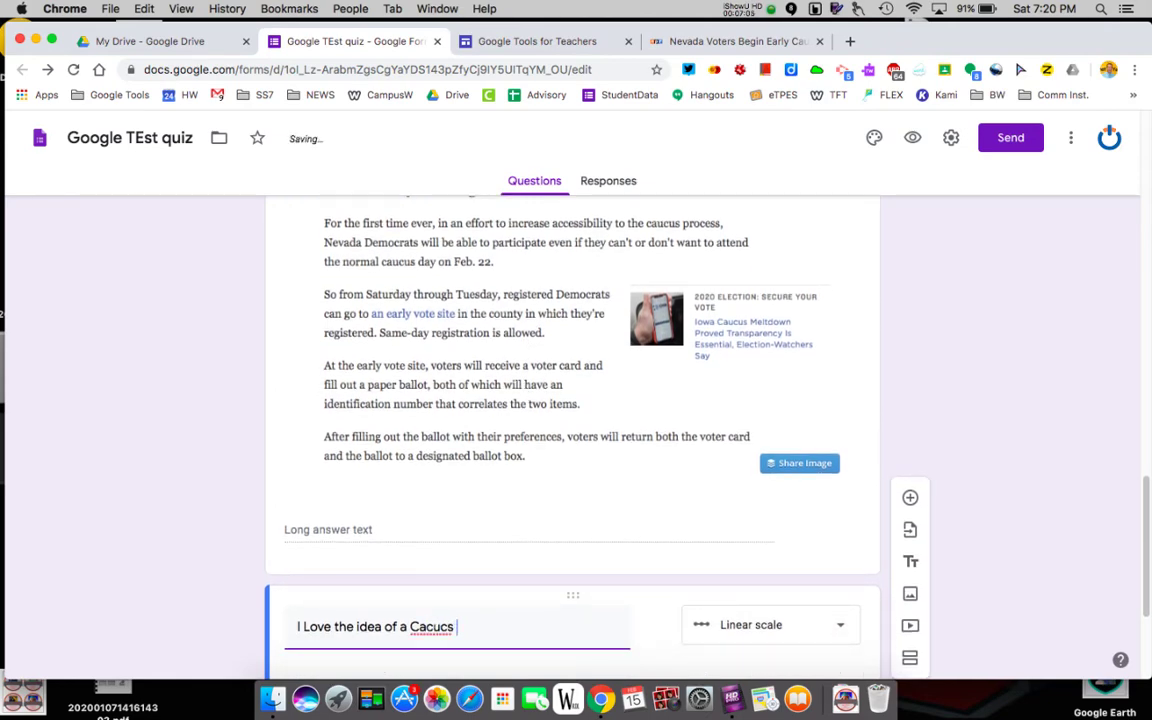
right_click(428, 627)
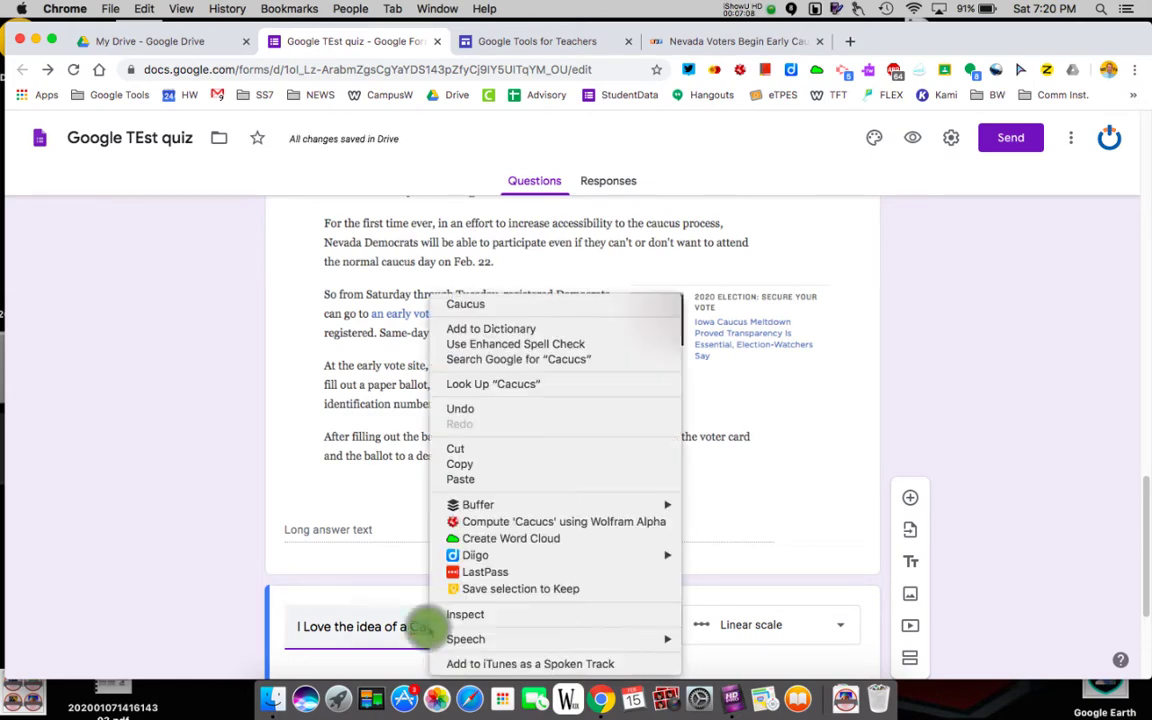
click(496, 306)
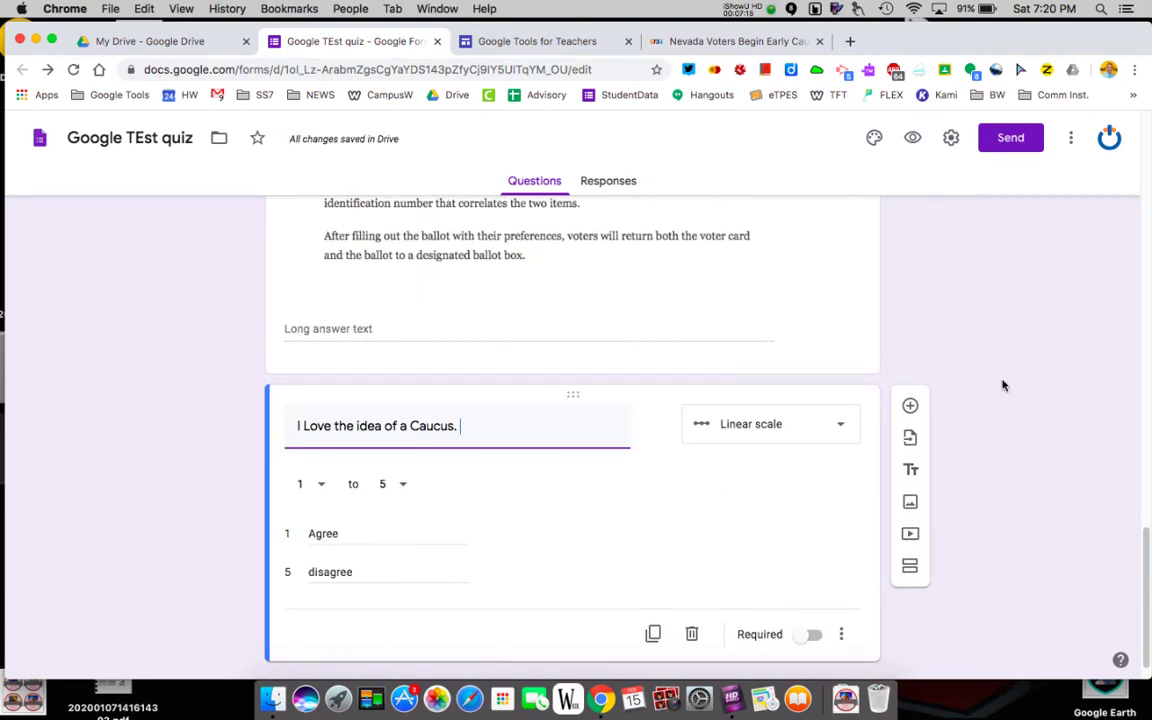
scroll(1003, 385, up, 1)
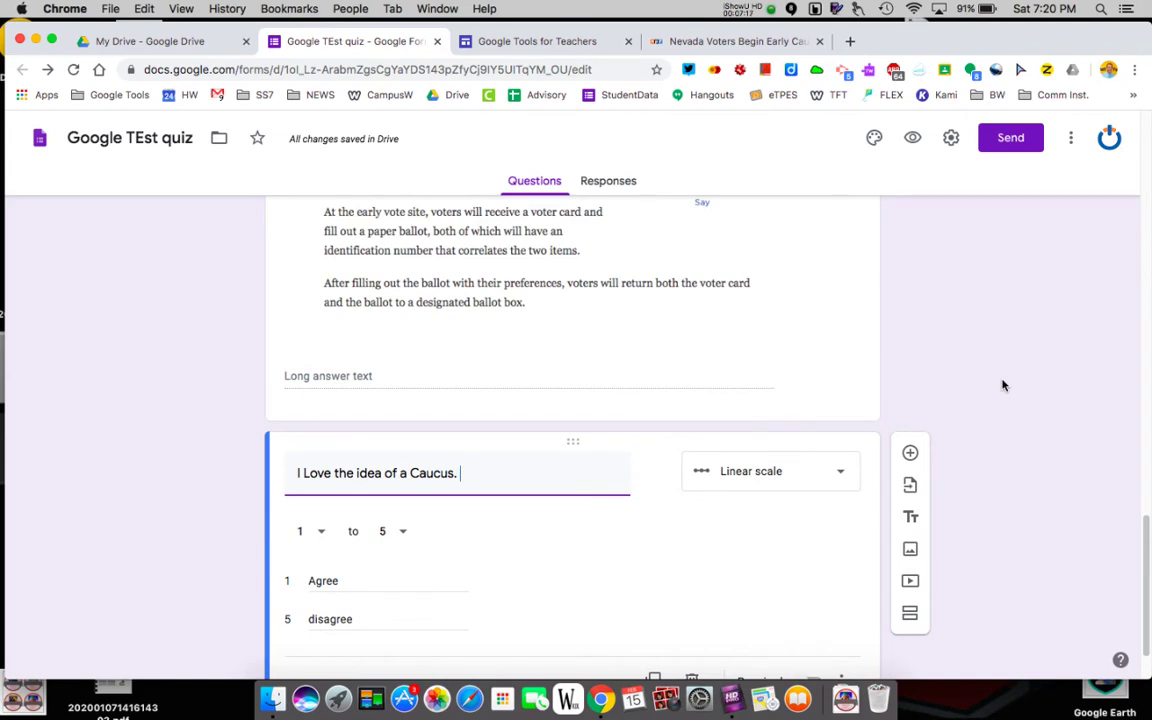
scroll(1003, 385, down, 2)
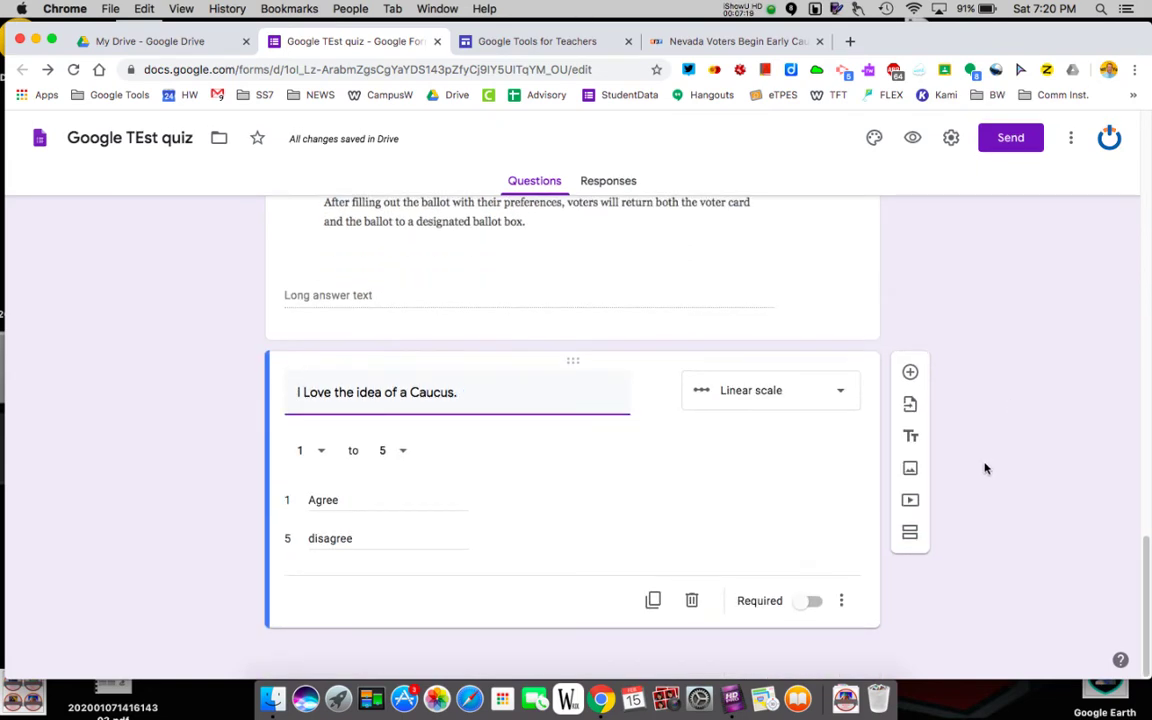
Add a new question and search YouTube for 'Electoral college', fixing the spelling
click(910, 372)
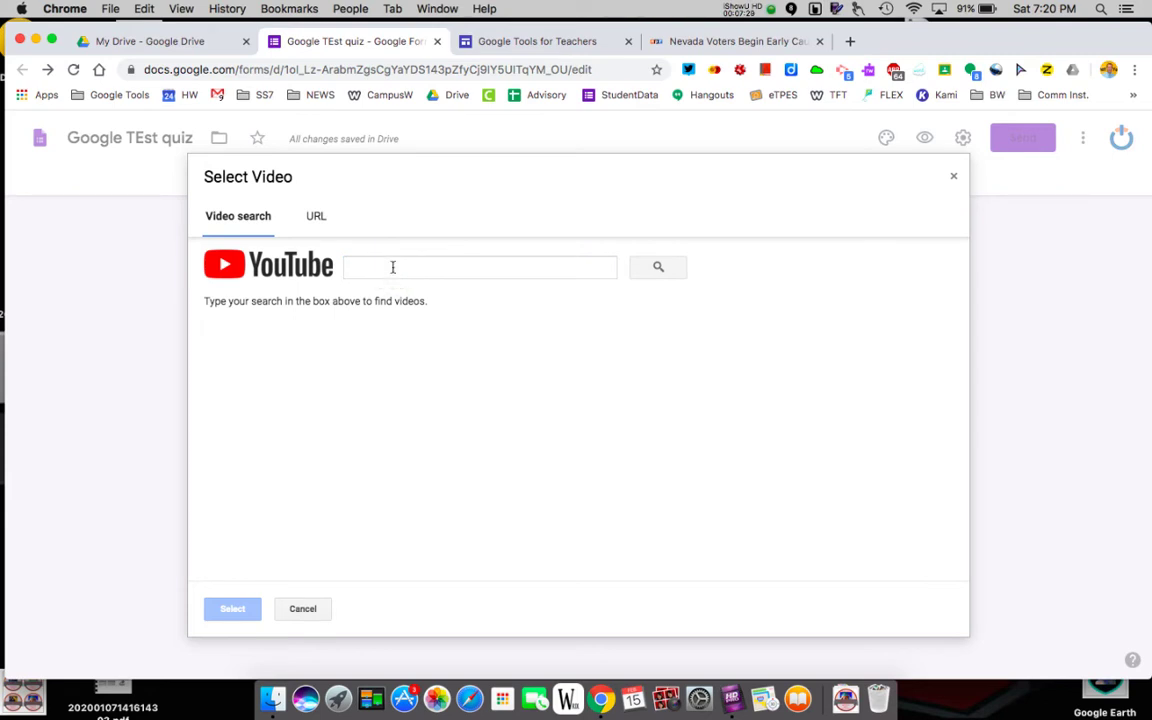
click(392, 267)
text(Electo)
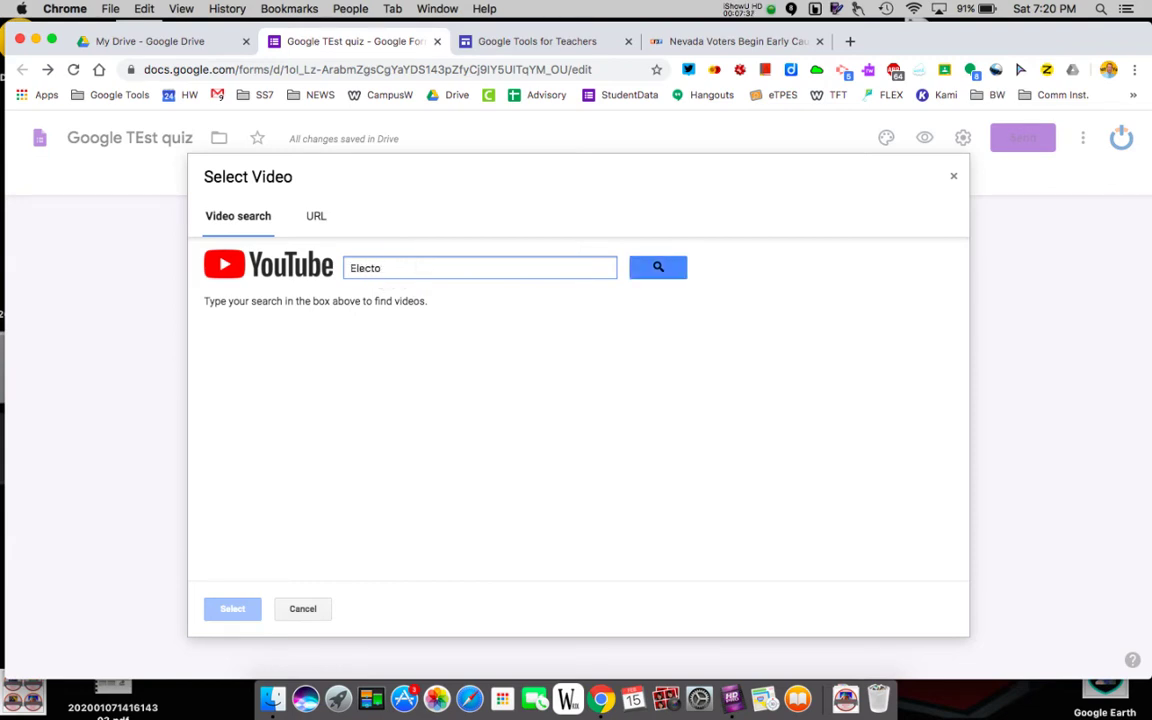
text(rical college)
right_click(373, 268)
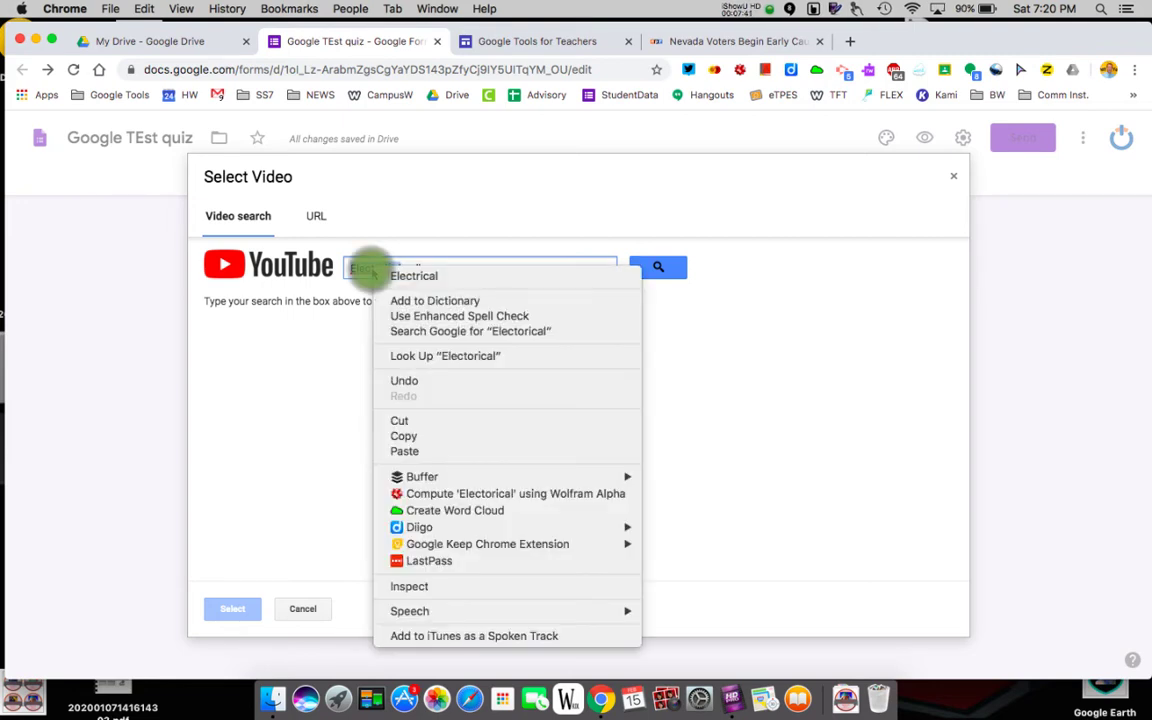
click(390, 275)
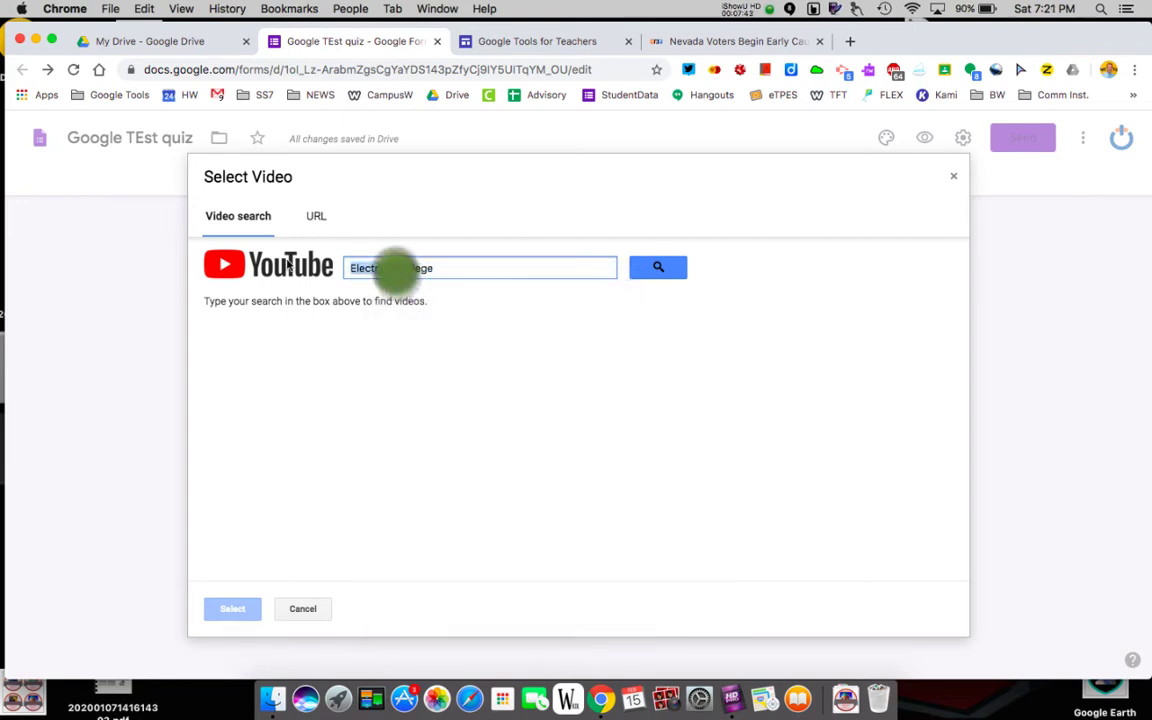
Search YouTube for 'Presidential election' and insert the video 'US Elections - How do they work?'
triple_click(396, 267)
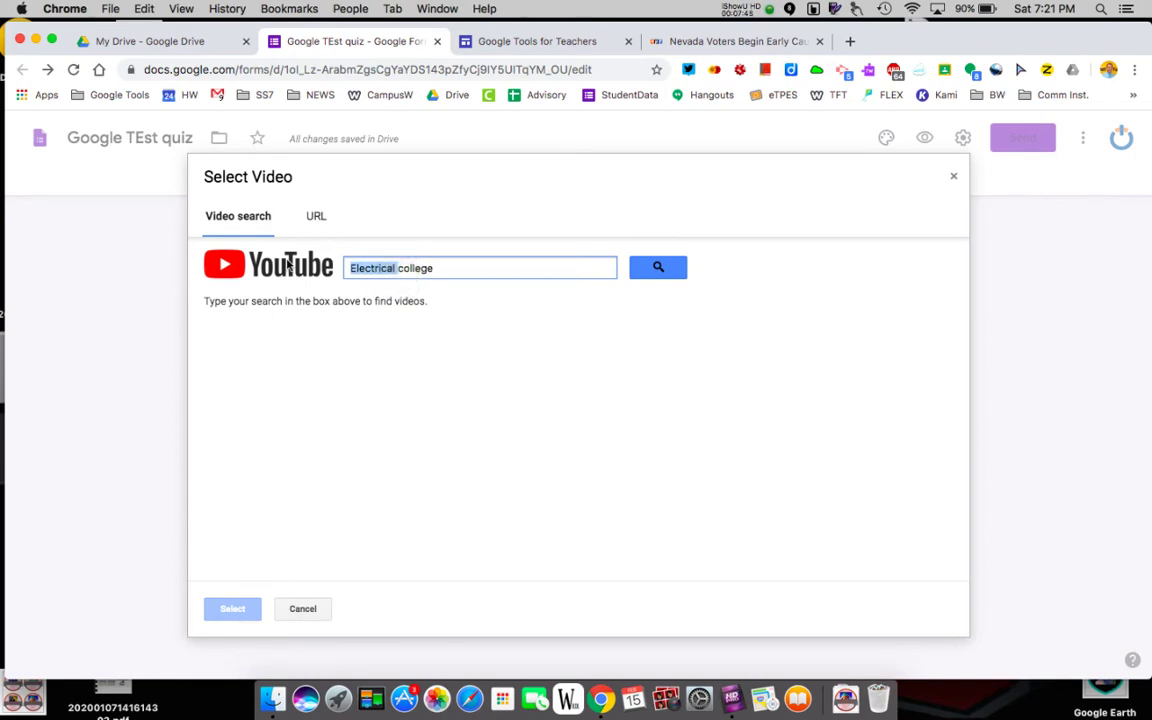
text(Pre)
key(Delete)
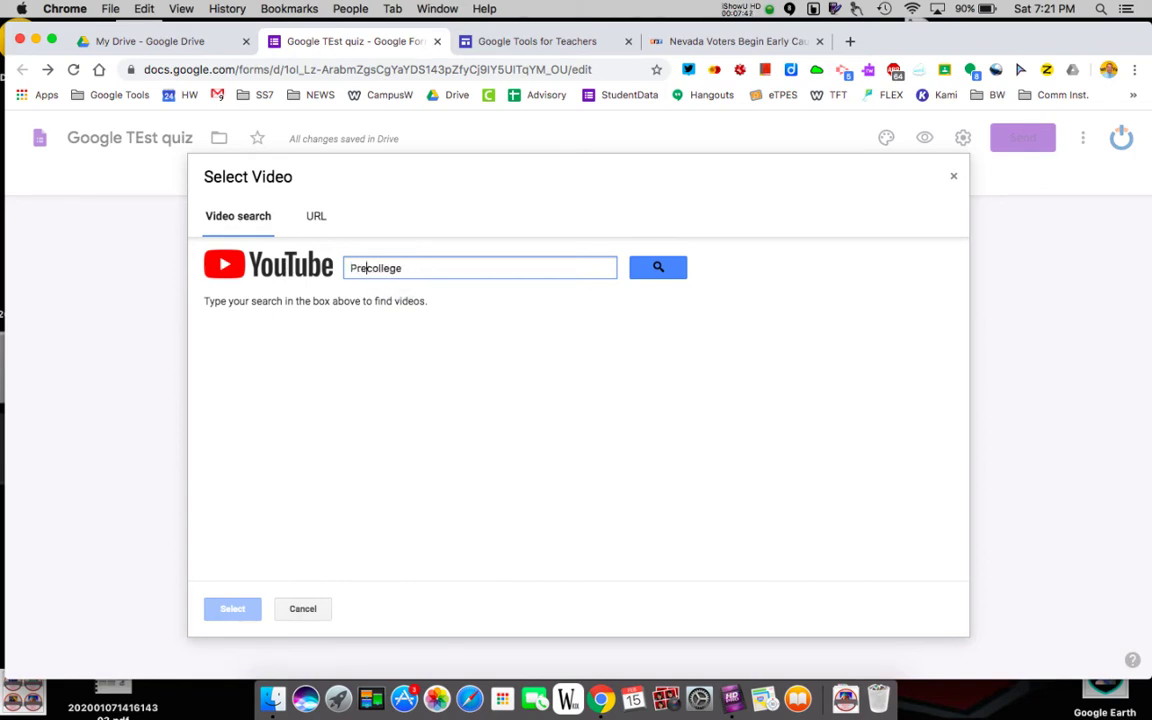
text(sidential)
key(BackSpace)
key(BackSpace)
text(nal)
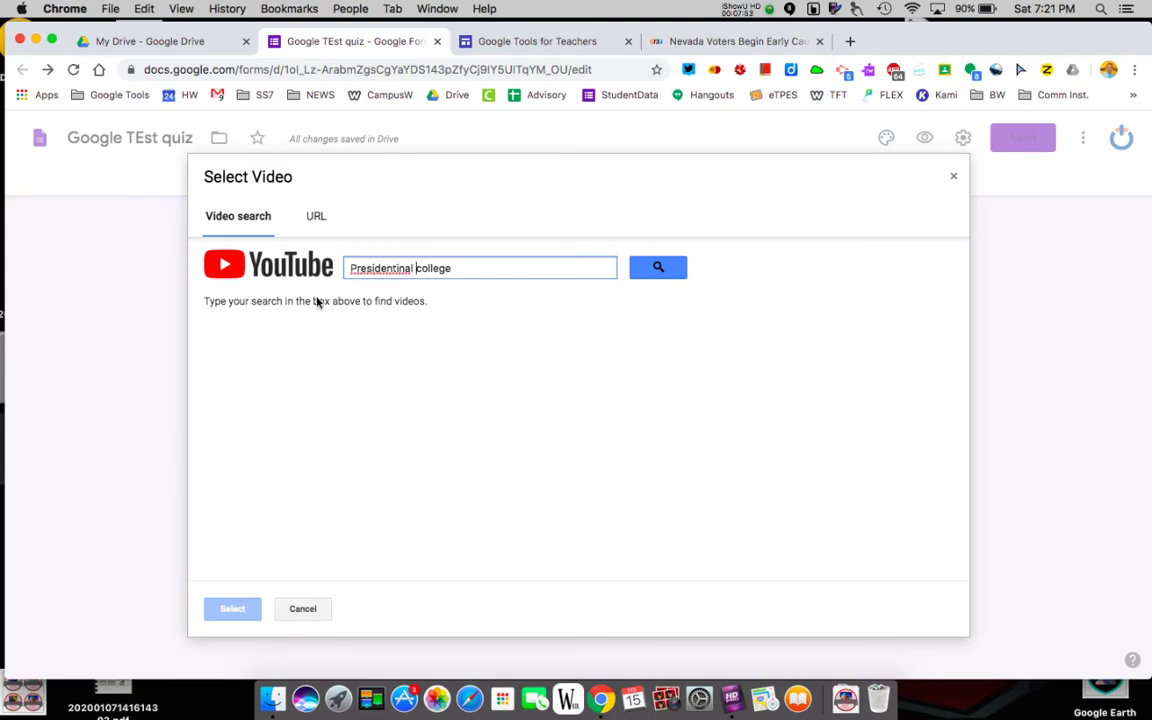
right_click(380, 267)
click(385, 279)
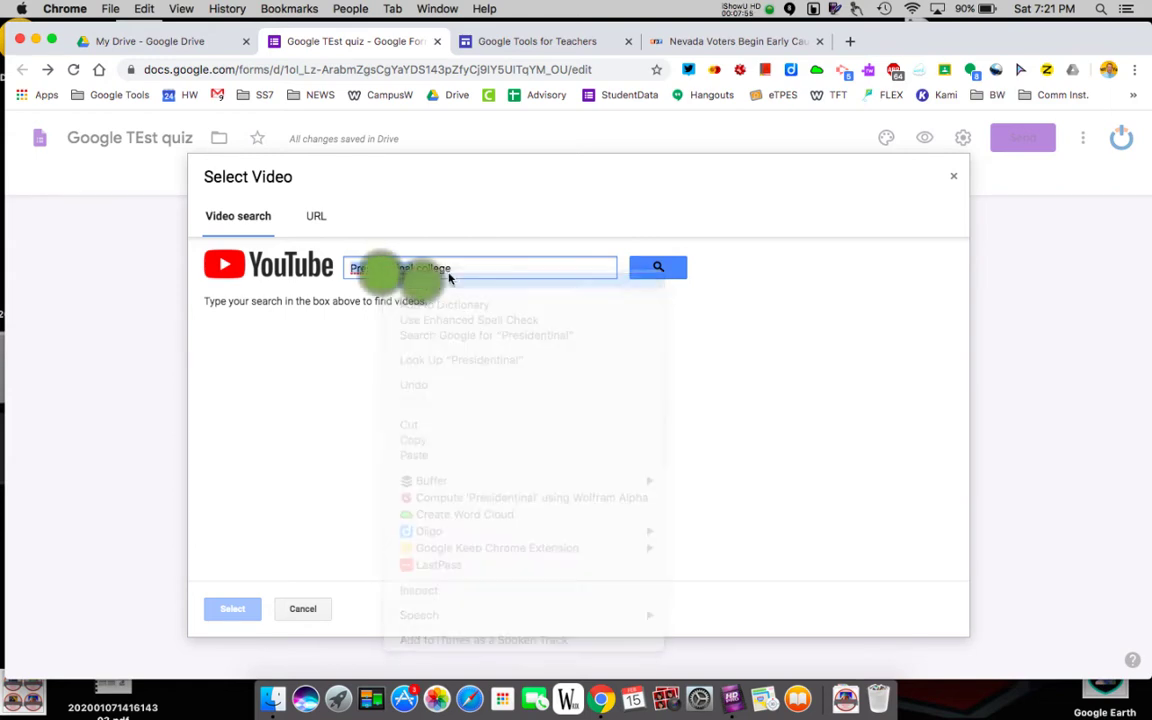
key(BackSpace)
key(BackSpace)
key(BackSpace)
key(BackSpace)
key(BackSpace)
key(BackSpace)
key(BackSpace)
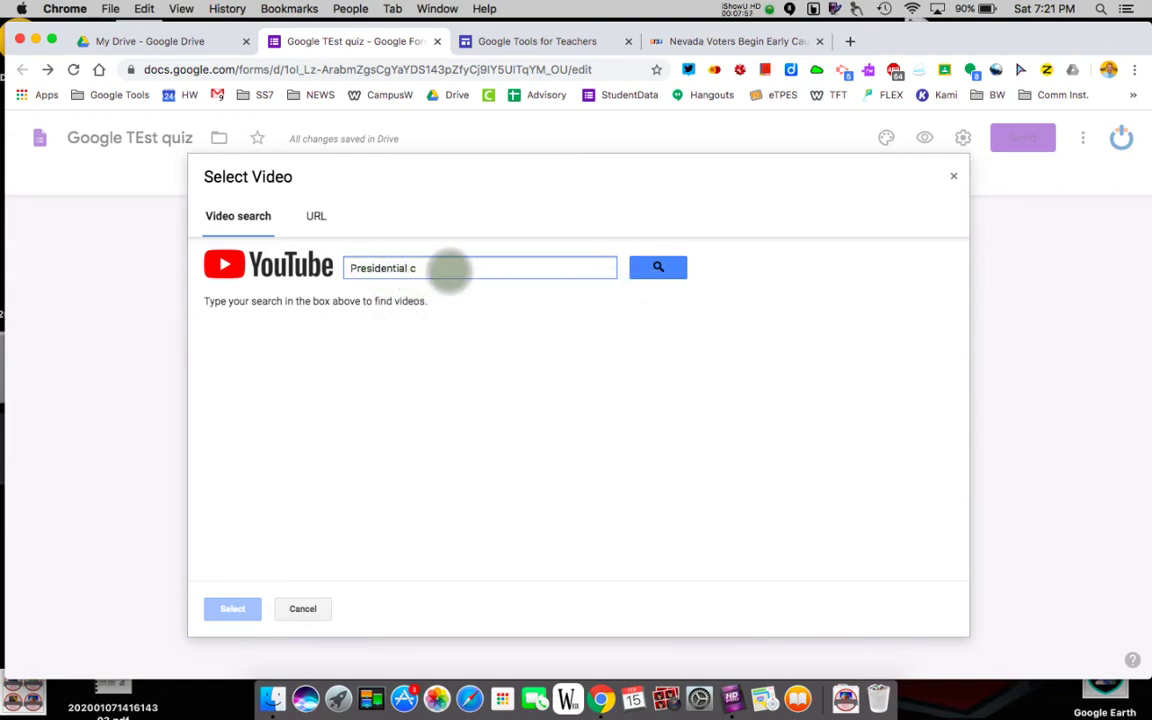
text(election)
key(Return)
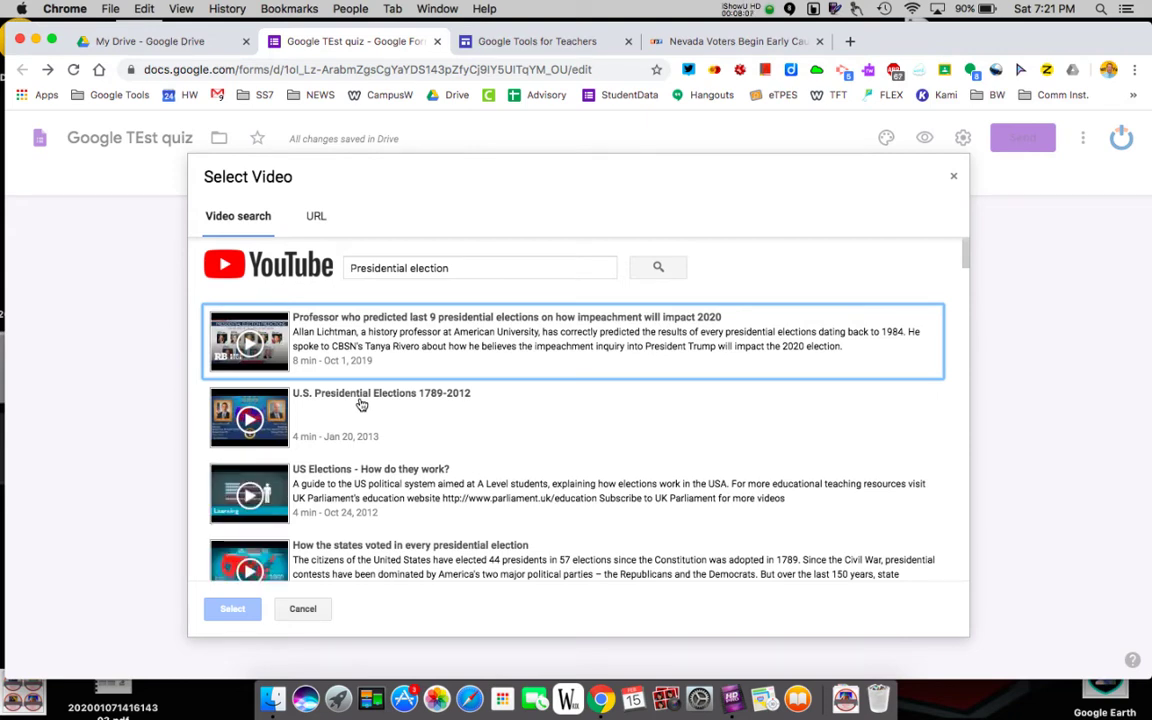
click(378, 480)
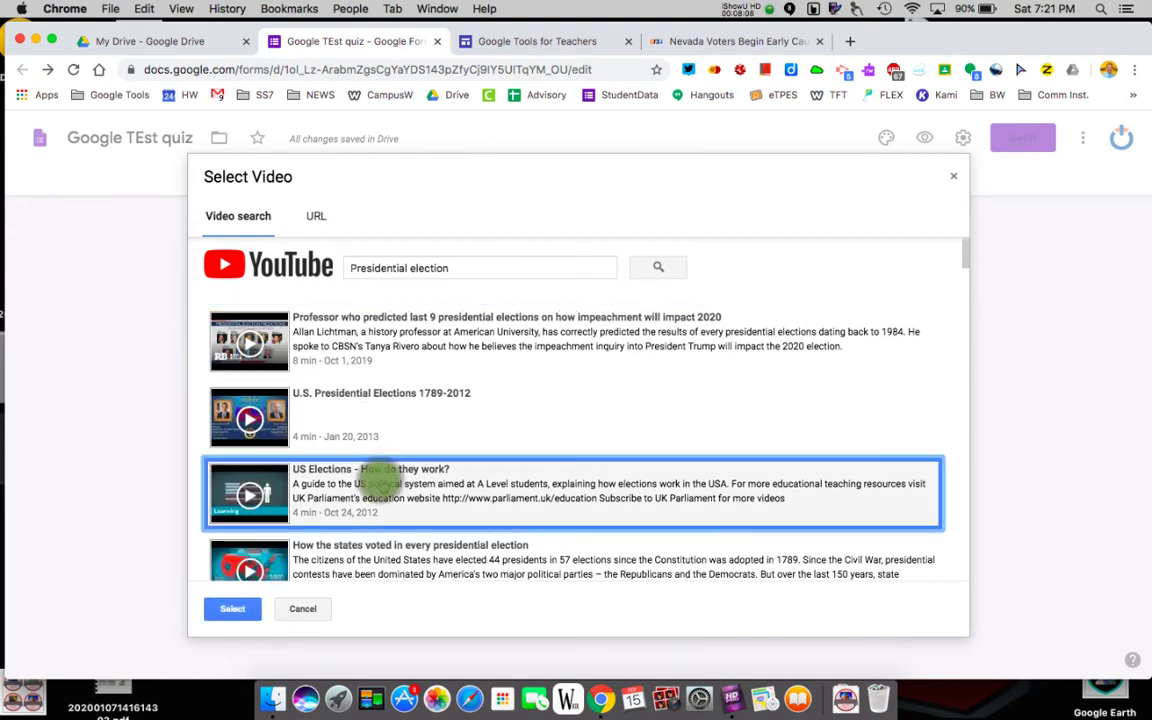
click(233, 609)
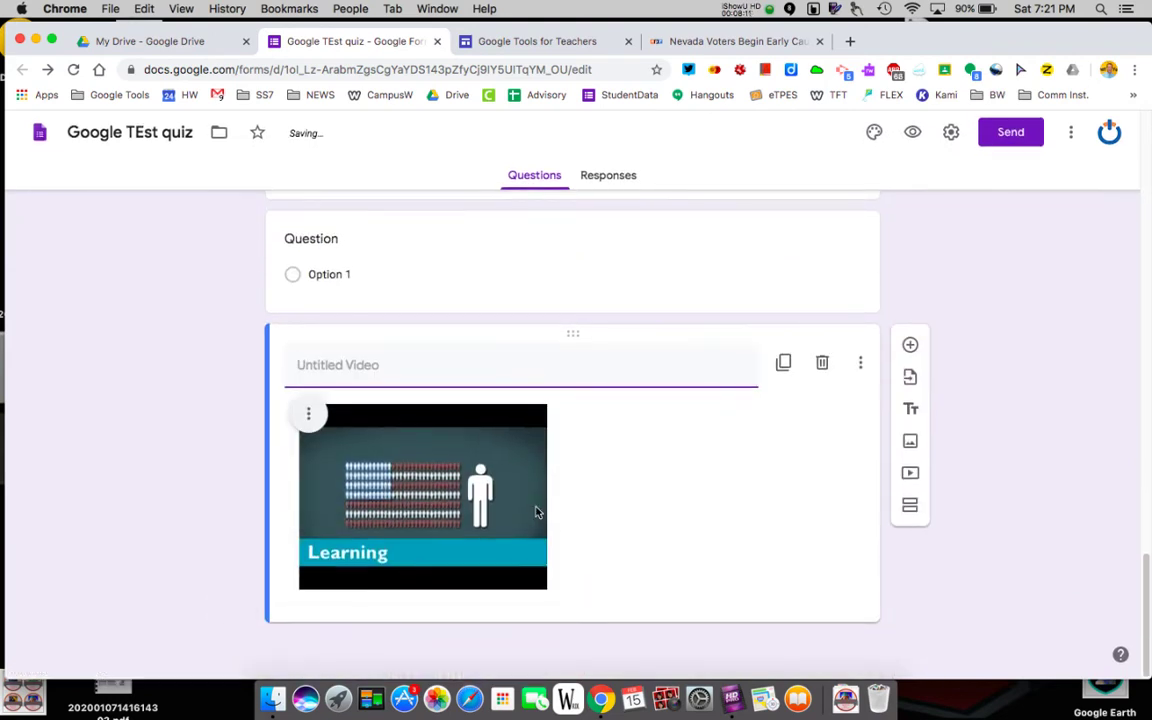
Title the video 'After you watch this answer the question below.'
click(334, 368)
text(After your)
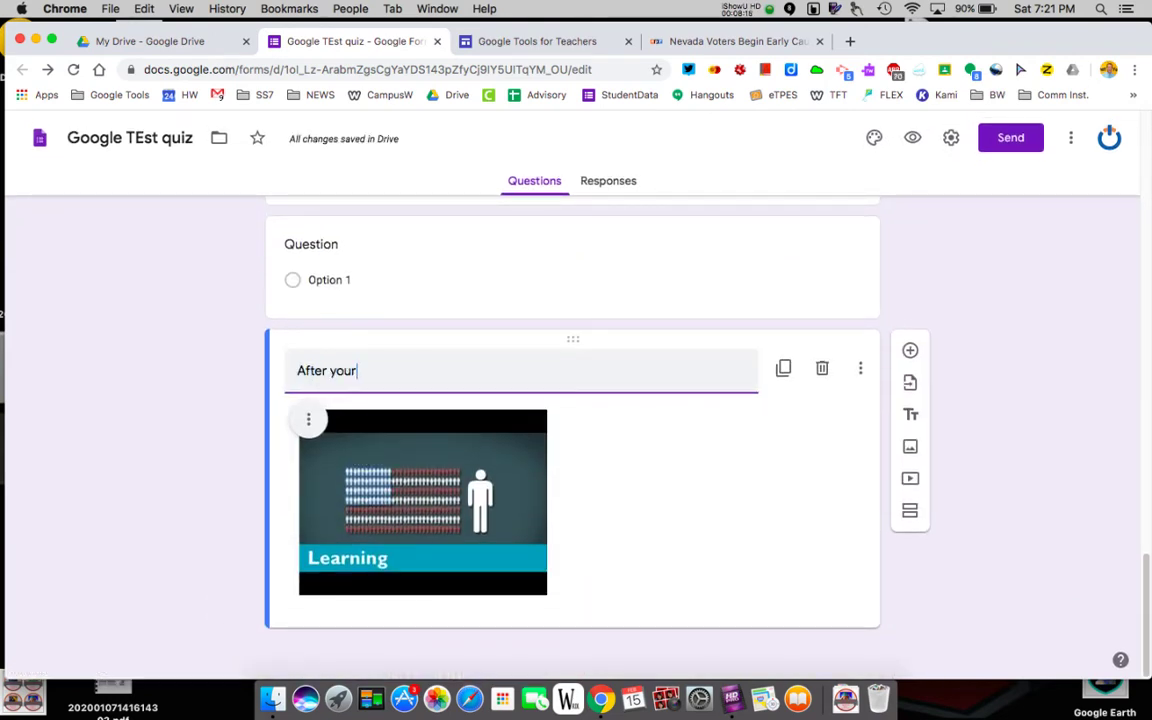
key(BackSpace)
text(w)
text(wer t)
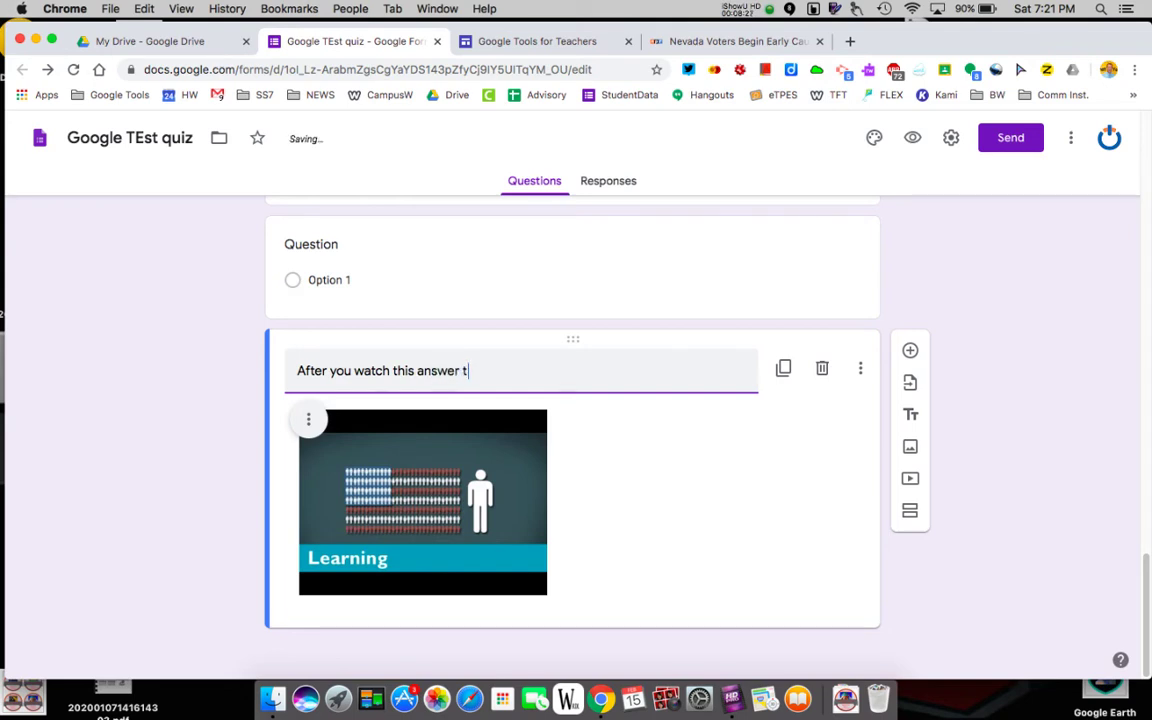
text(elow.)
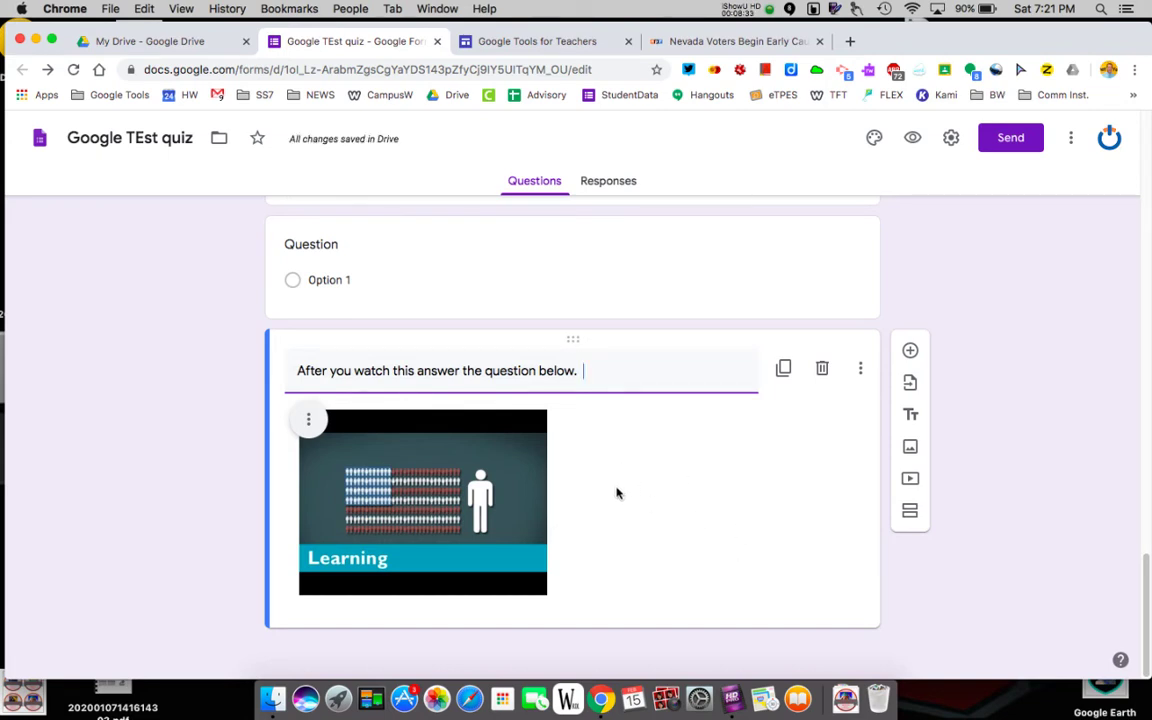
Move the blank question below the video as Paragraph question 'How does the system work?'
drag(566, 226, 575, 560)
click(575, 560)
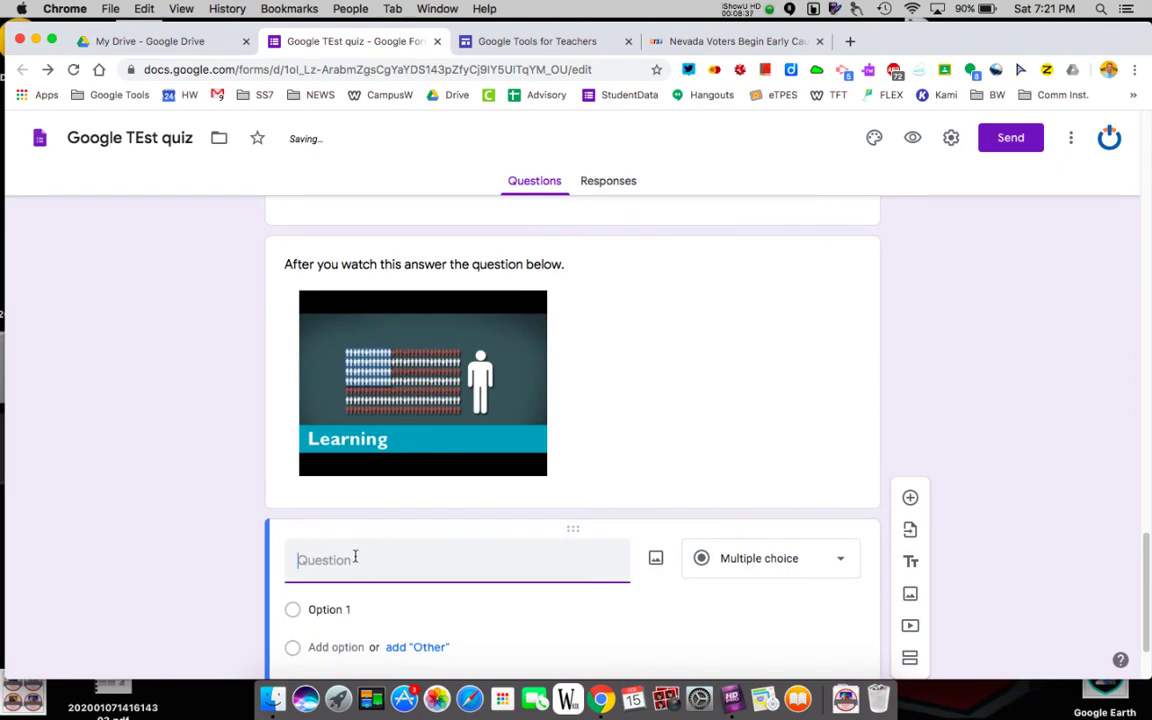
text(W)
key(BackSpace)
text(How does the system work?)
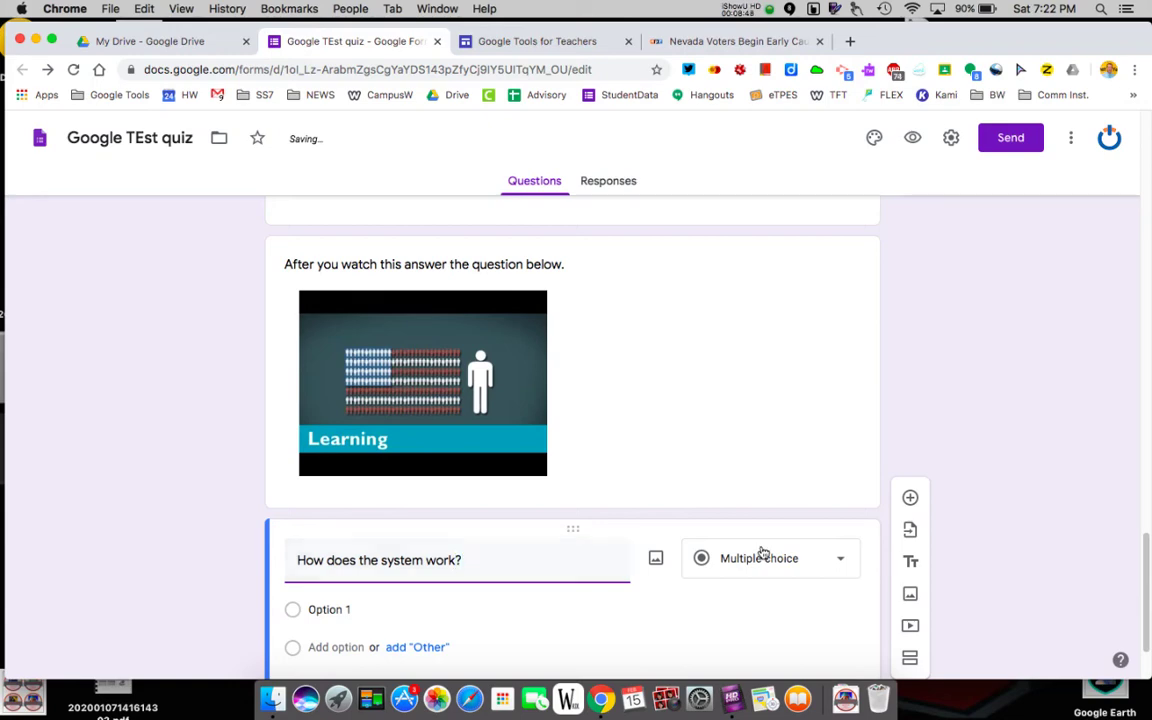
click(760, 553)
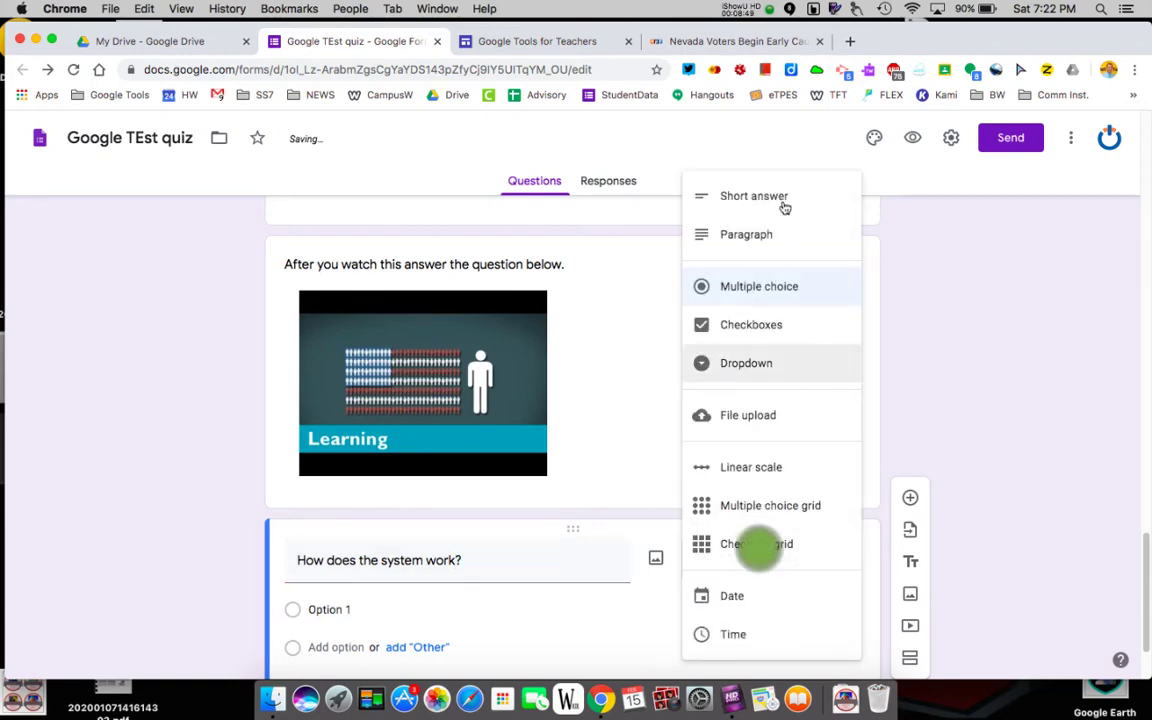
click(770, 236)
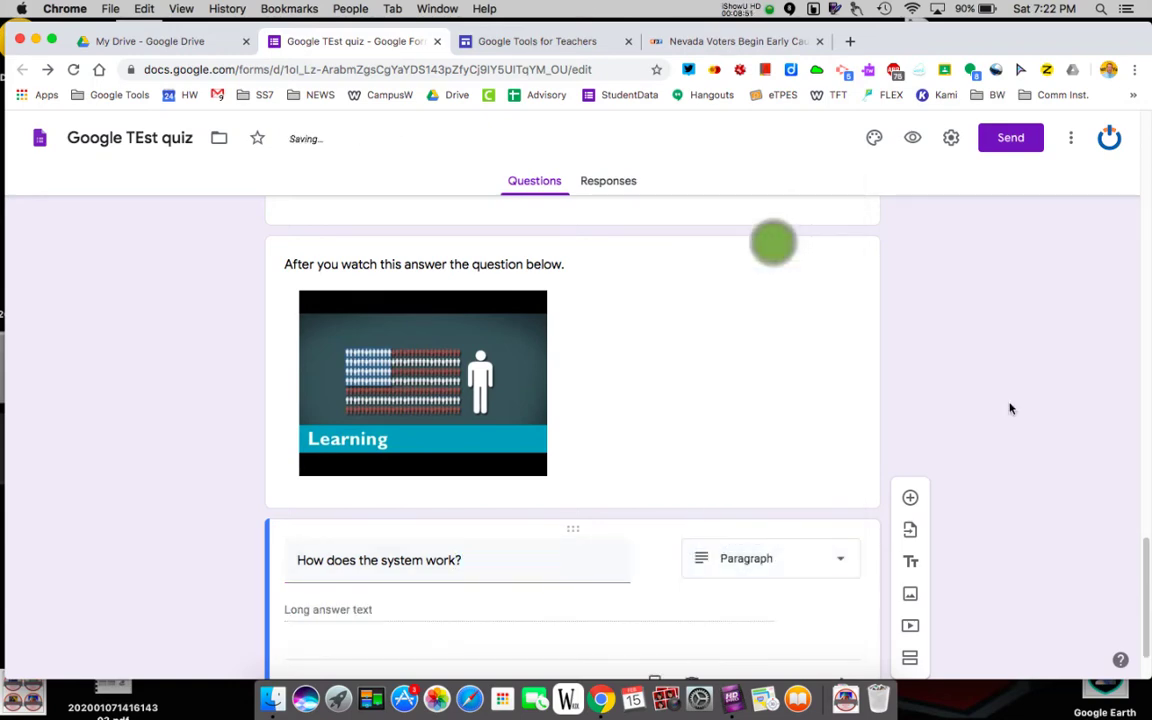
Use the black microphone photo as header image, giving a gold theme with cream background
scroll(1023, 398, up, 15)
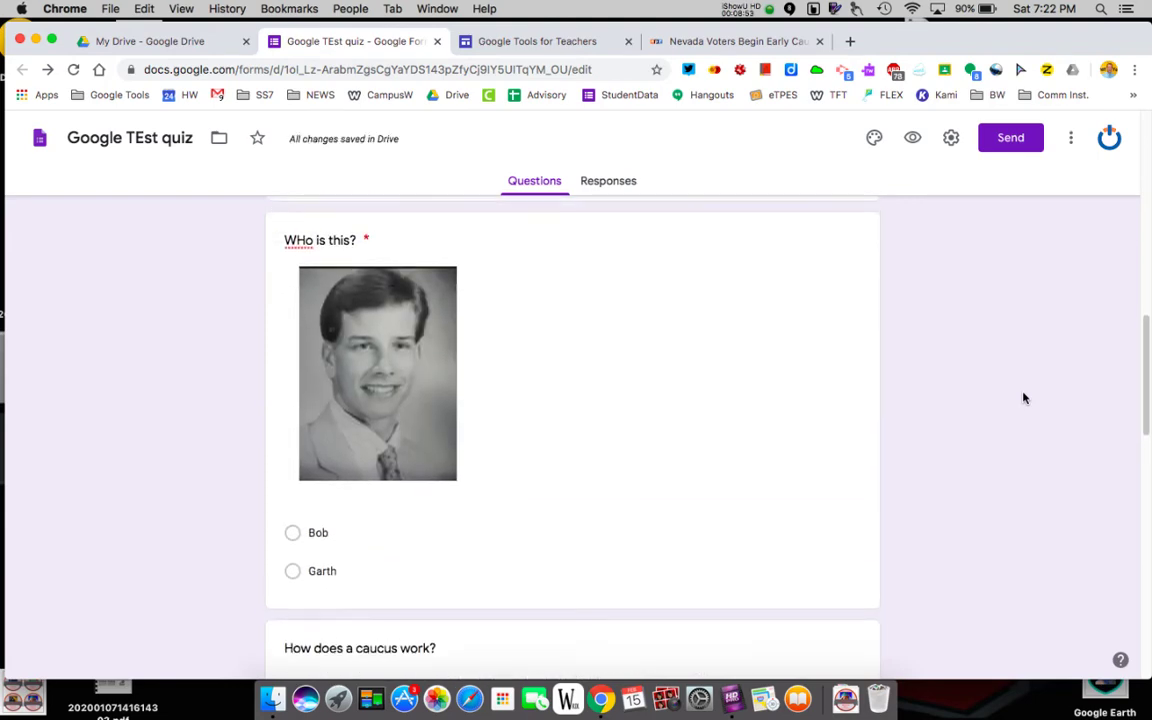
scroll(1023, 398, up, 5)
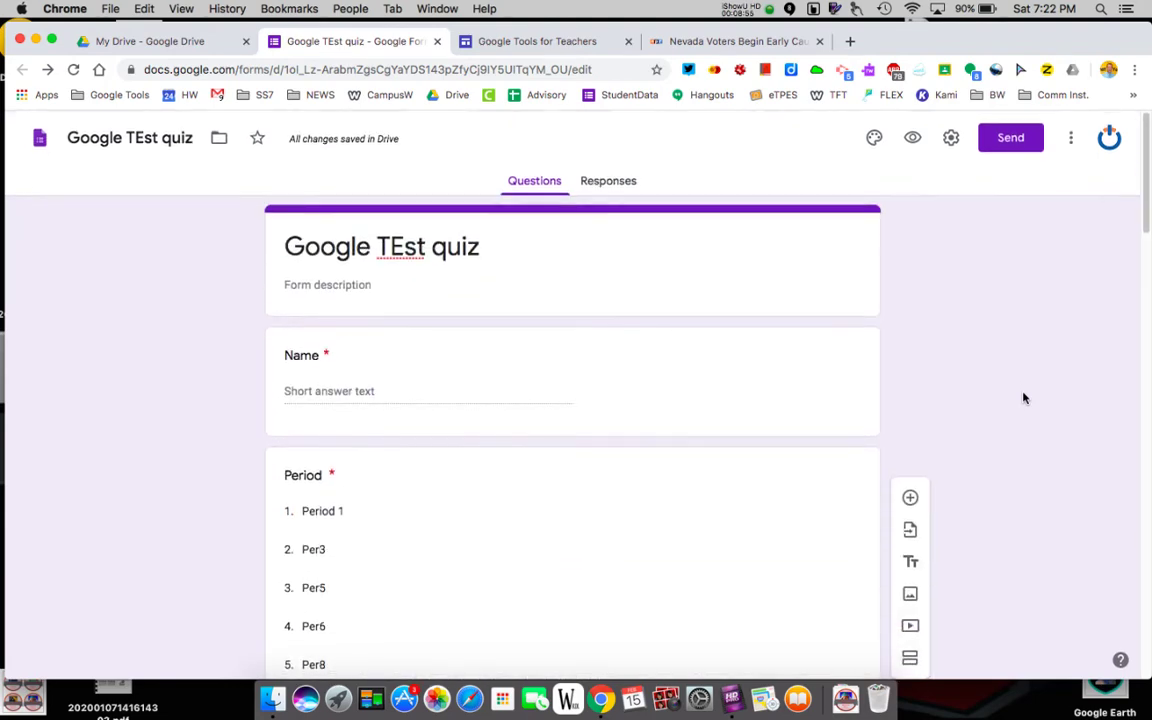
click(875, 138)
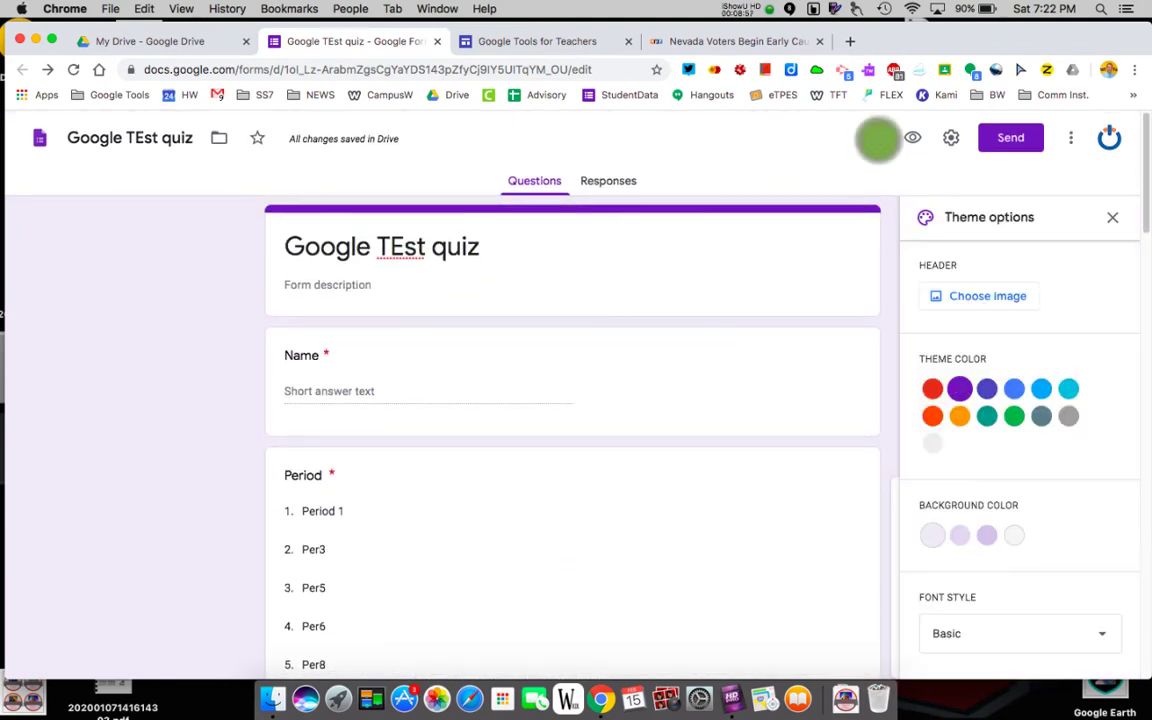
click(993, 297)
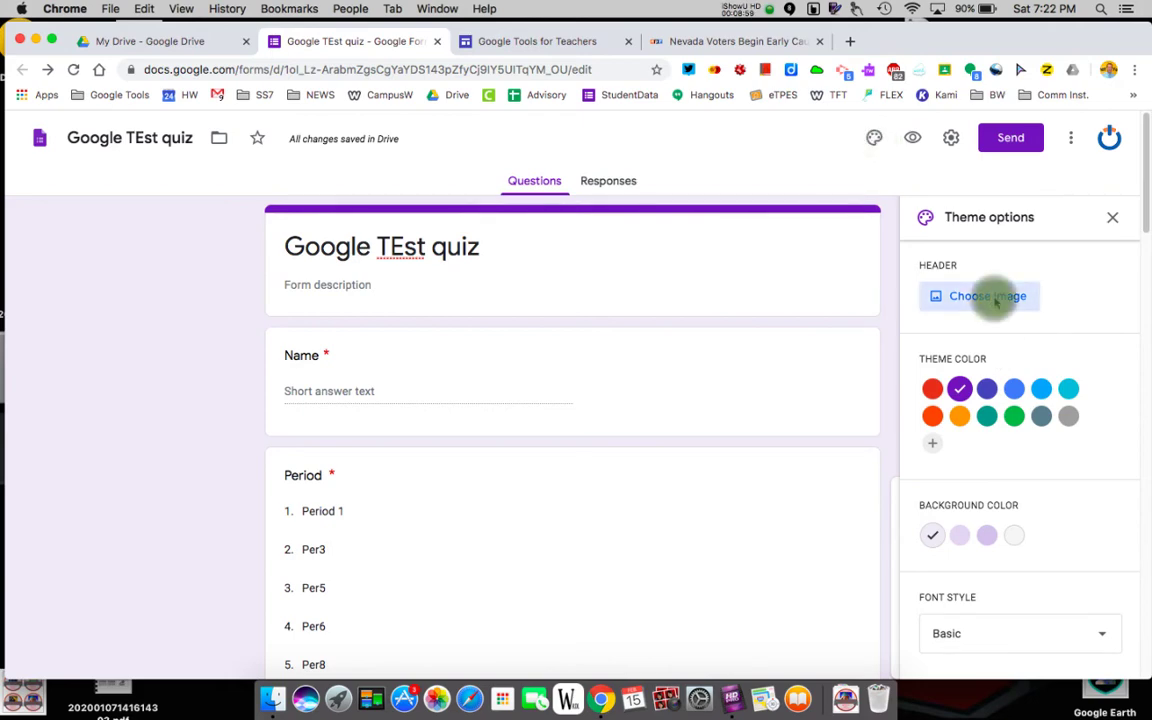
scroll(365, 561, down, 5)
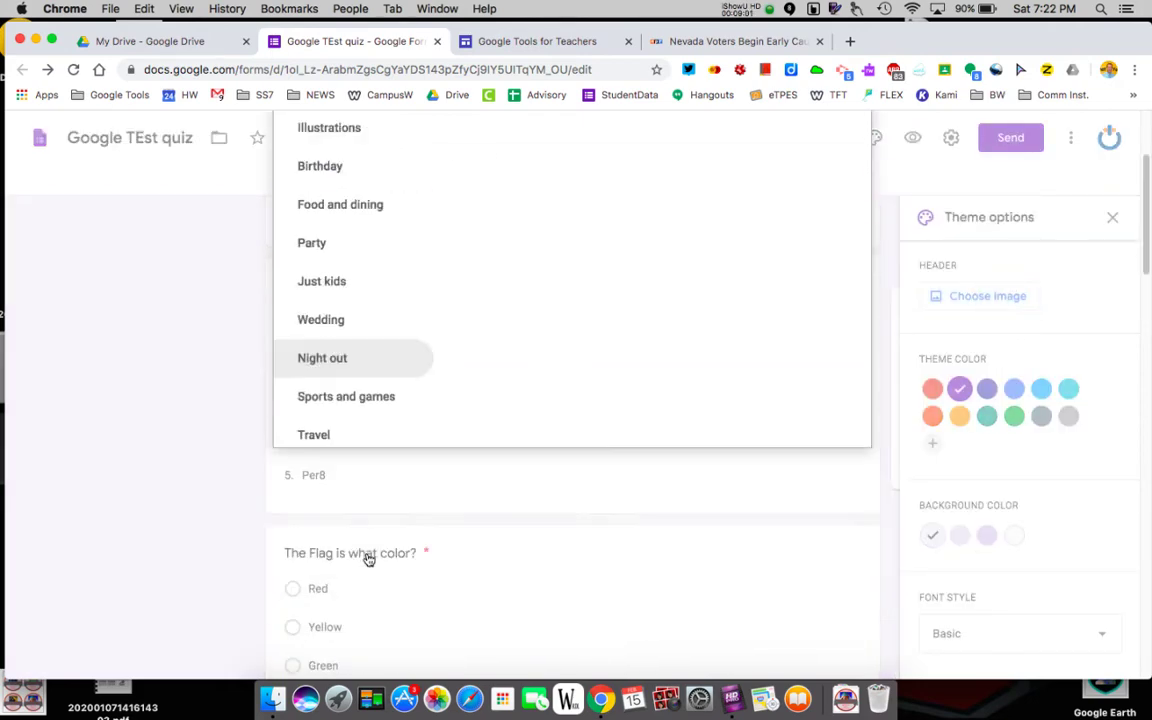
scroll(367, 558, up, 5)
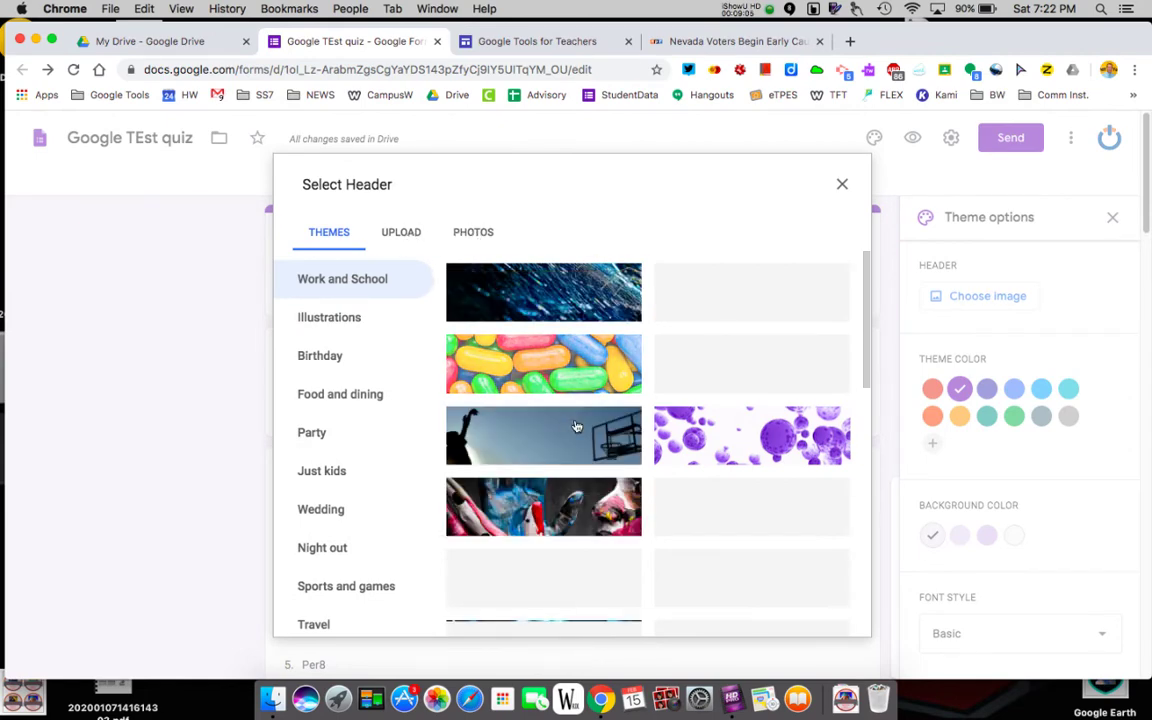
scroll(576, 470, down, 10)
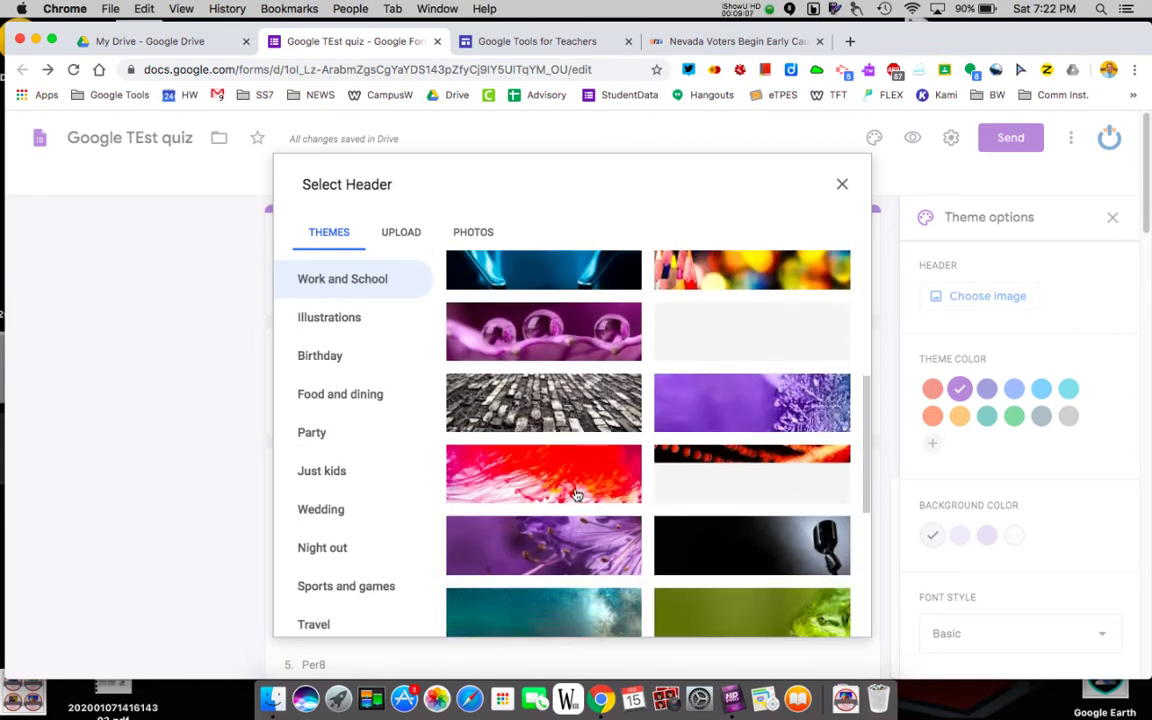
click(708, 432)
click(829, 616)
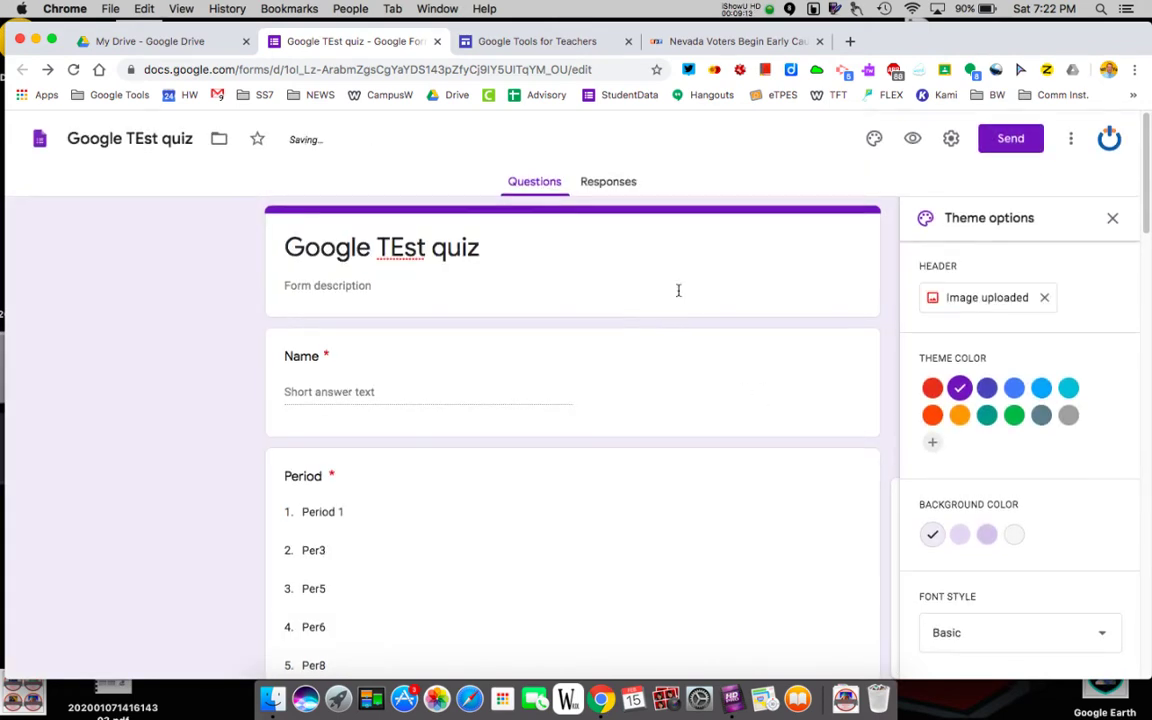
scroll(684, 316, down, 1)
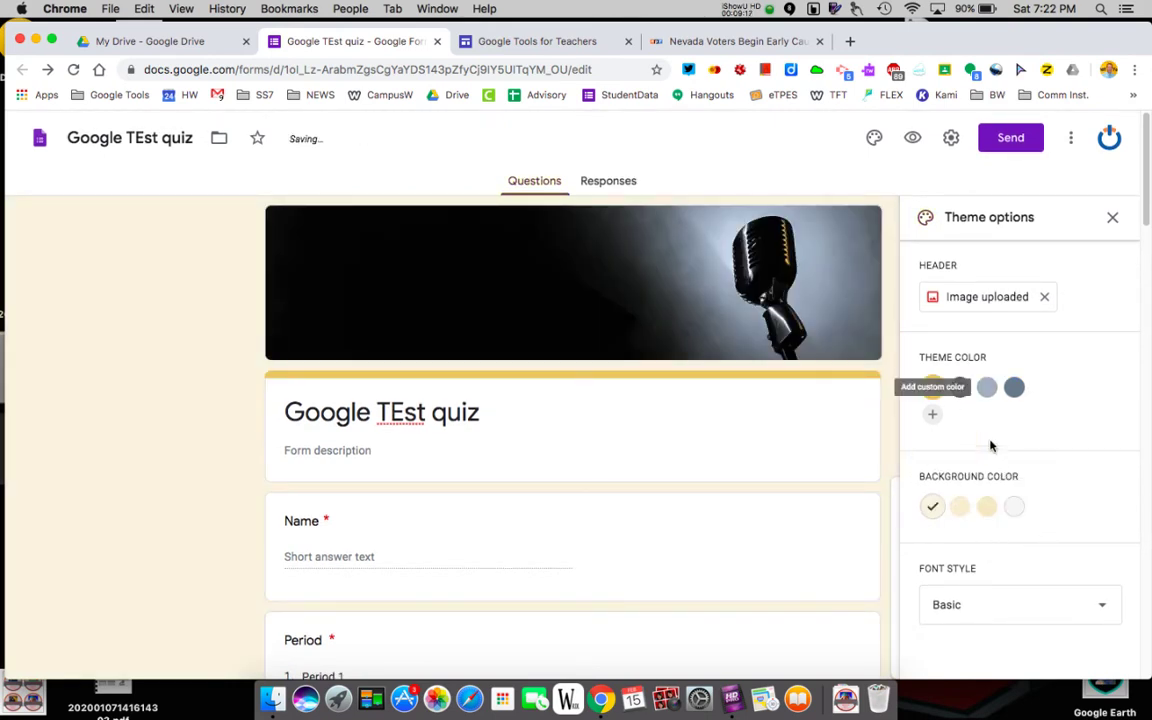
click(1098, 606)
Preview the quiz as a respondent would see it, then close the preview tab
click(1119, 377)
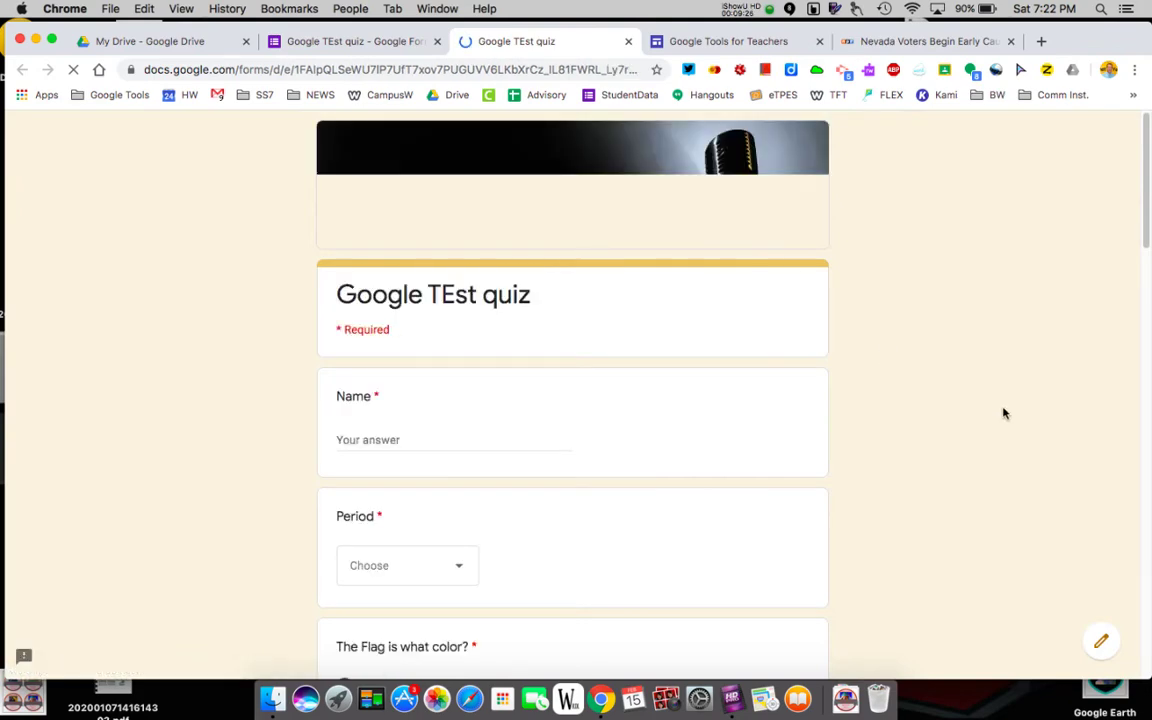
scroll(1006, 416, down, 12)
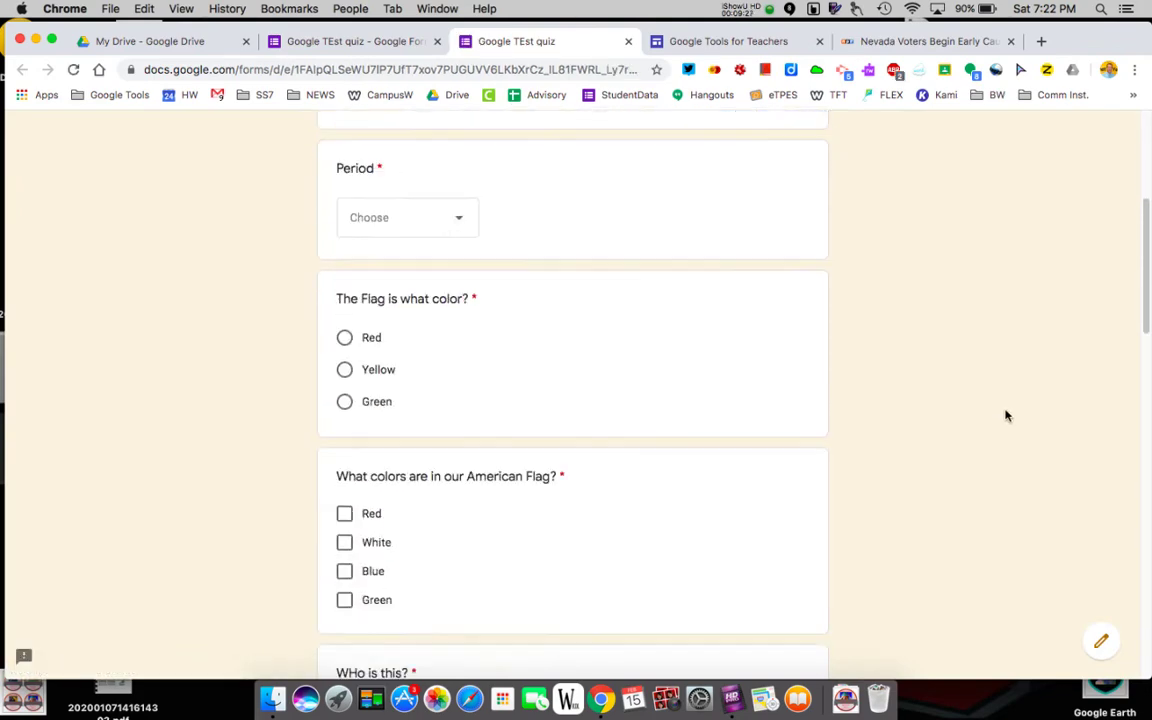
scroll(1006, 416, down, 10)
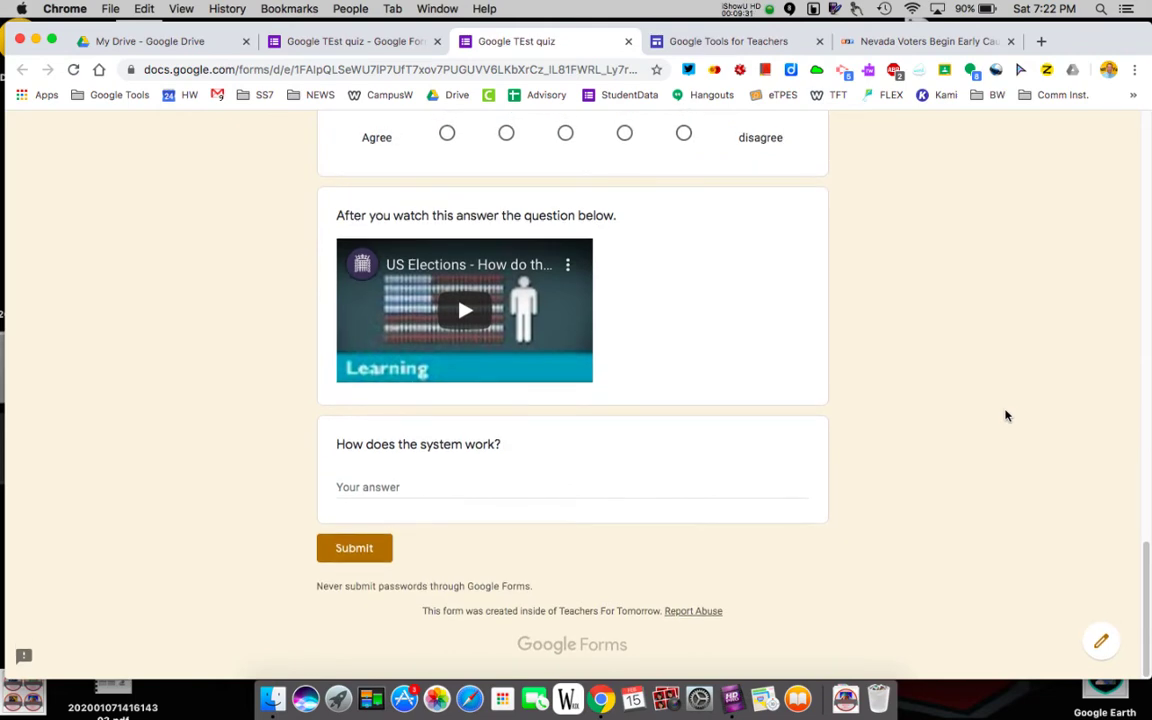
scroll(1006, 416, up, 20)
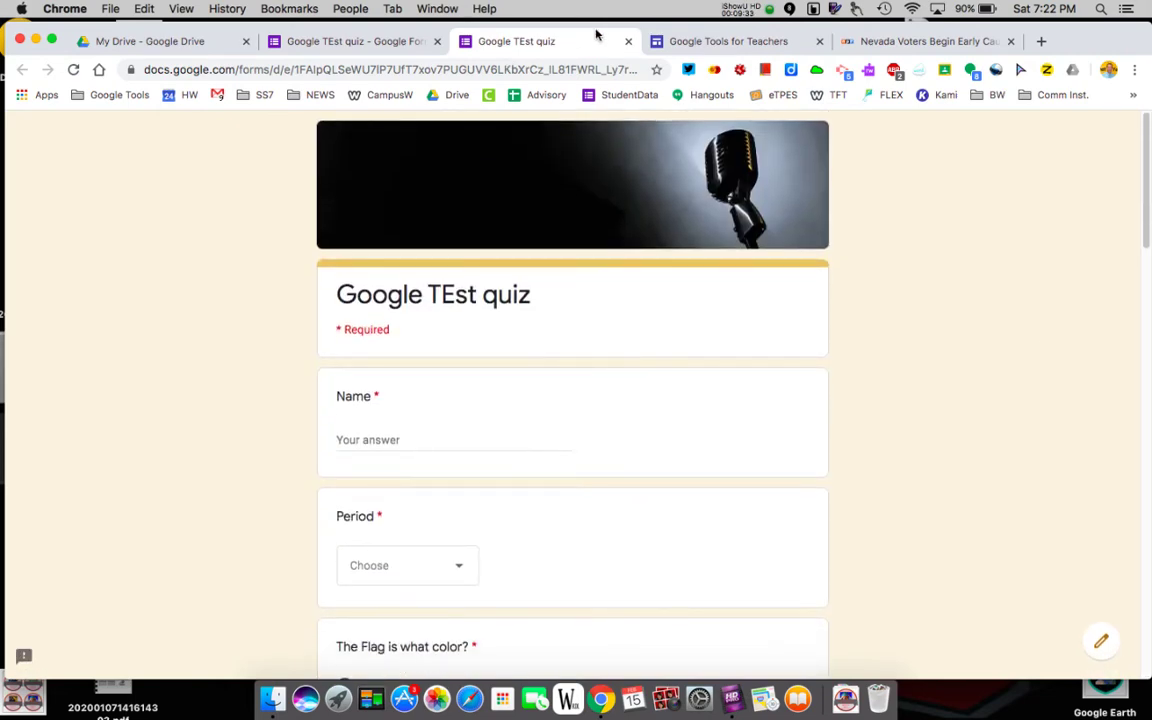
click(628, 41)
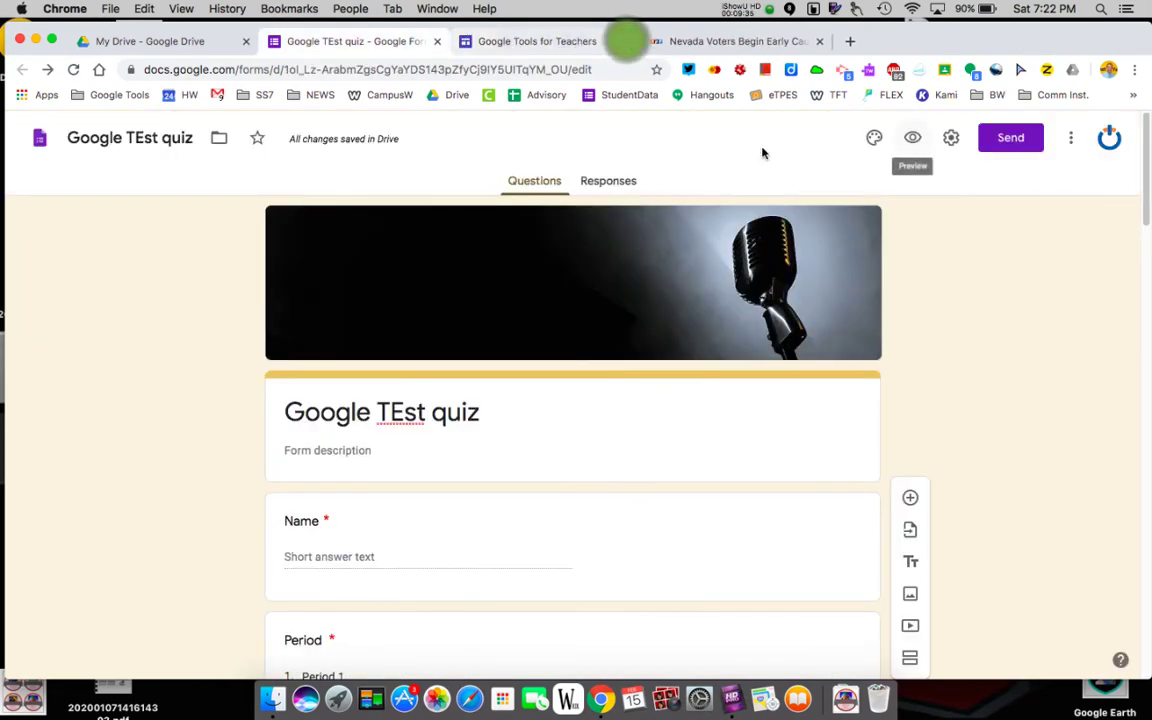
Turn on email collection, always-sent response receipts, and a limit of 1 response per person
click(951, 137)
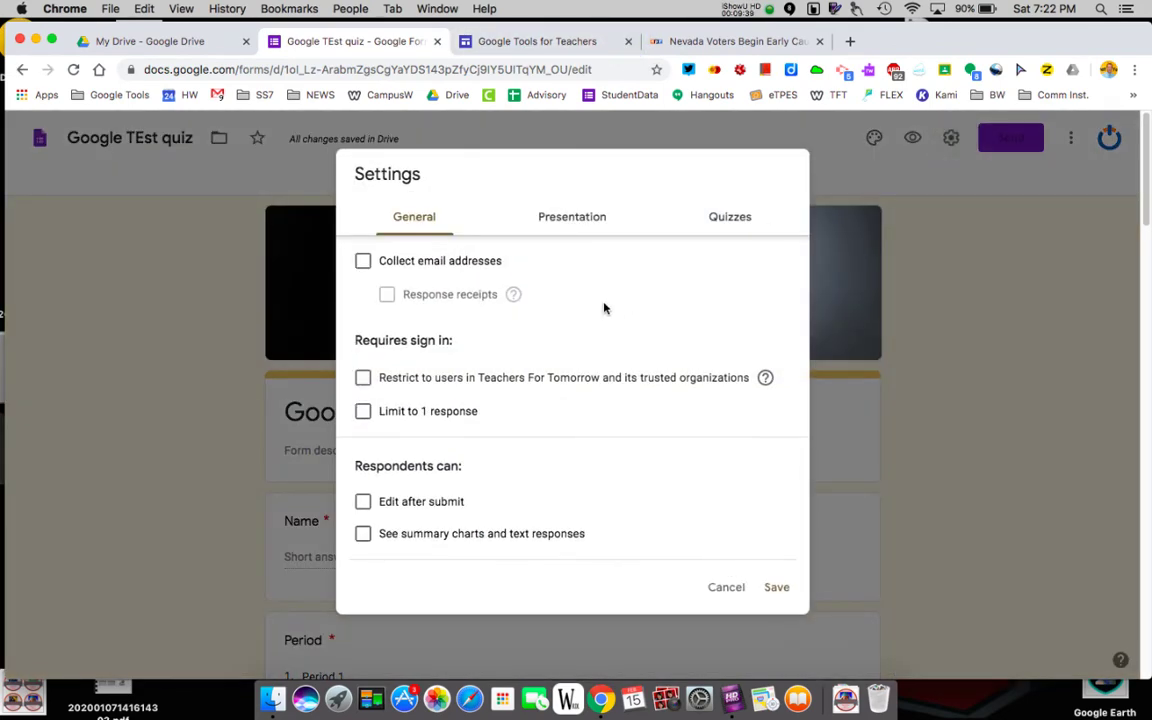
click(363, 261)
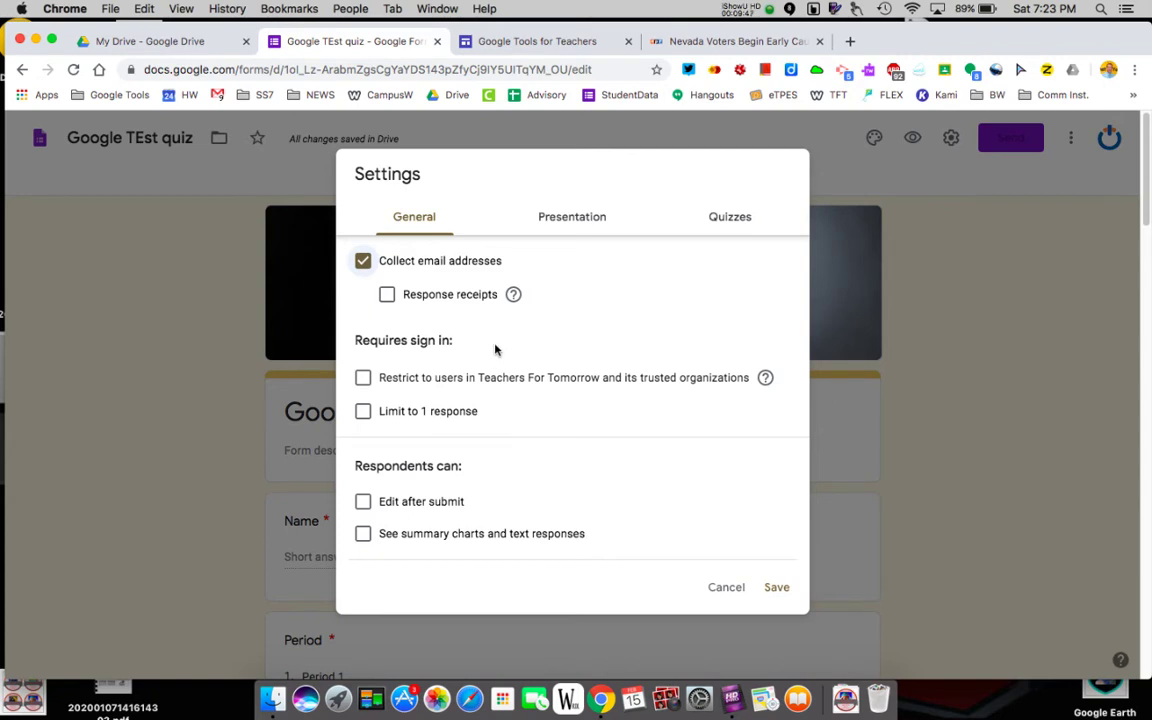
click(389, 298)
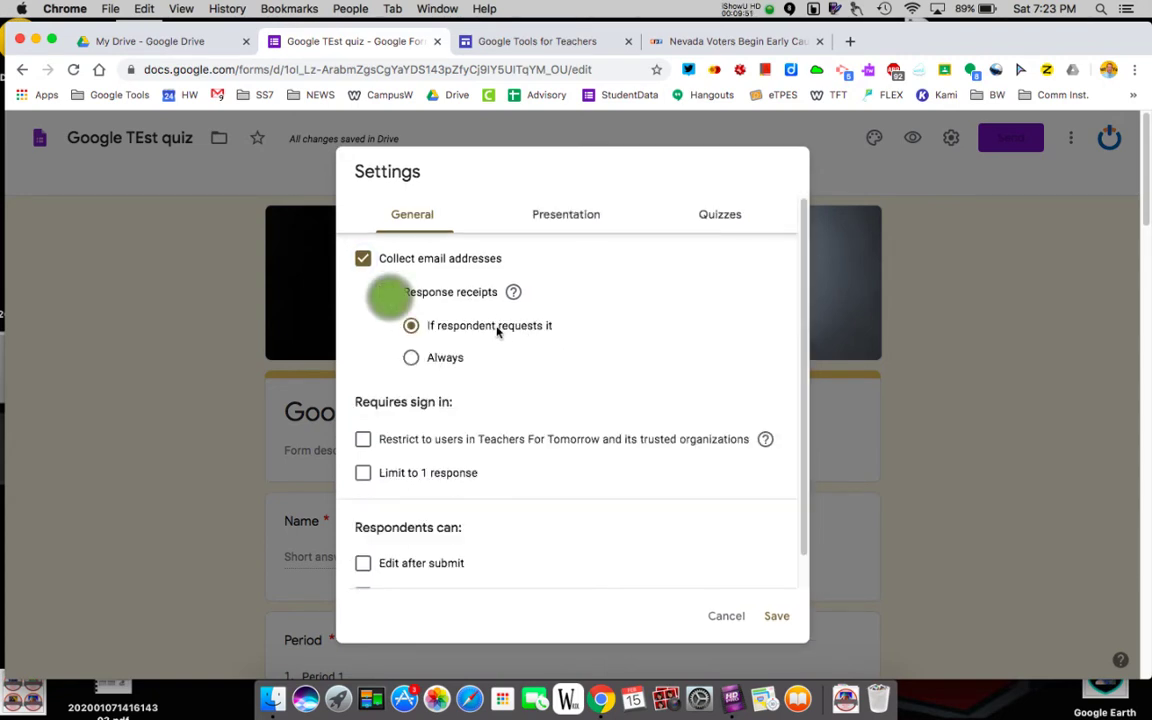
click(411, 360)
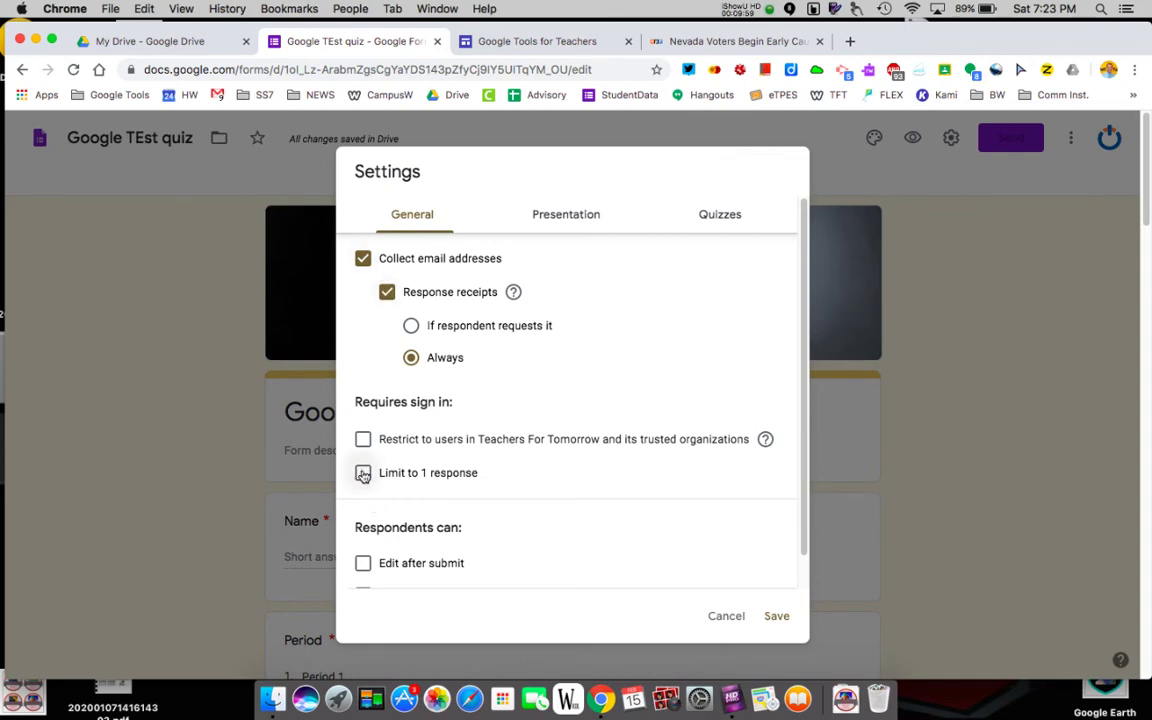
click(363, 474)
scroll(604, 415, down, 1)
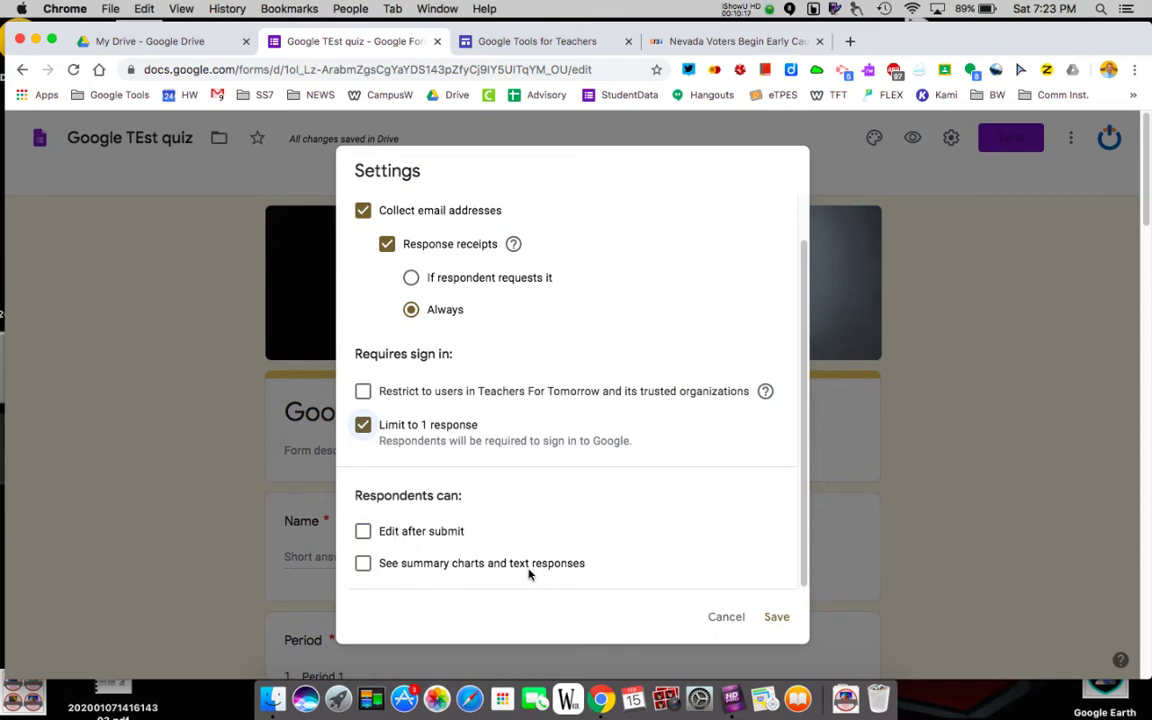
scroll(616, 531, up, 2)
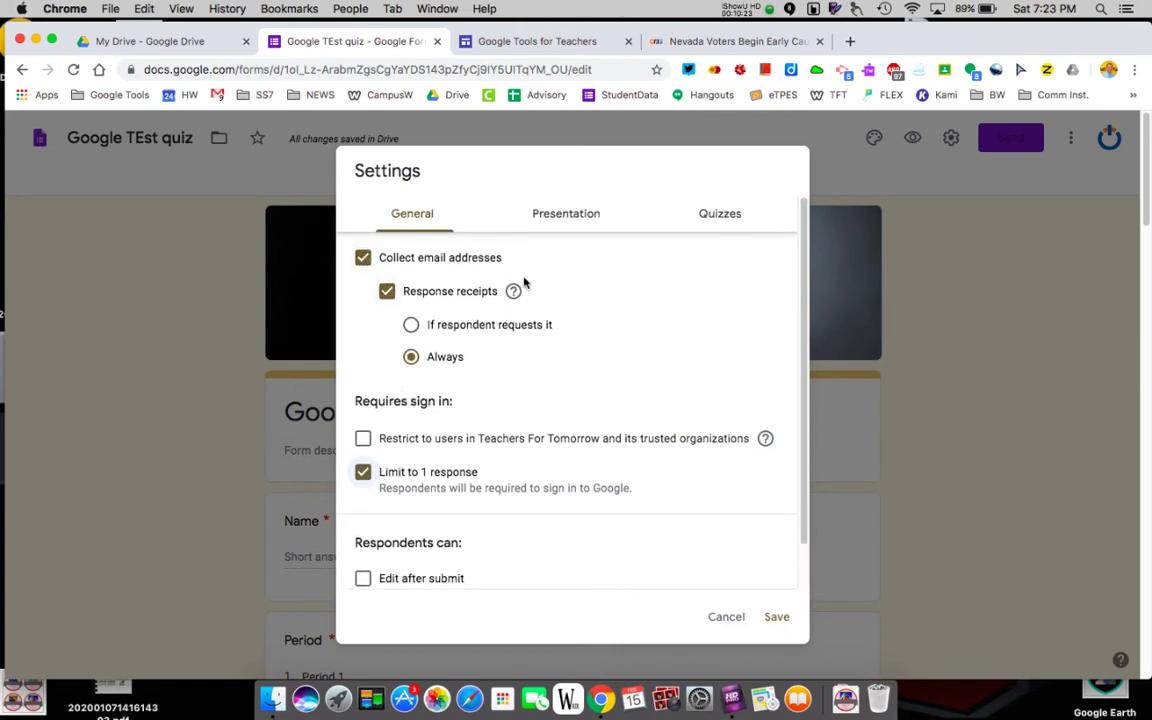
Review the Presentation settings, leaving progress bar and question shuffling unchecked
click(556, 214)
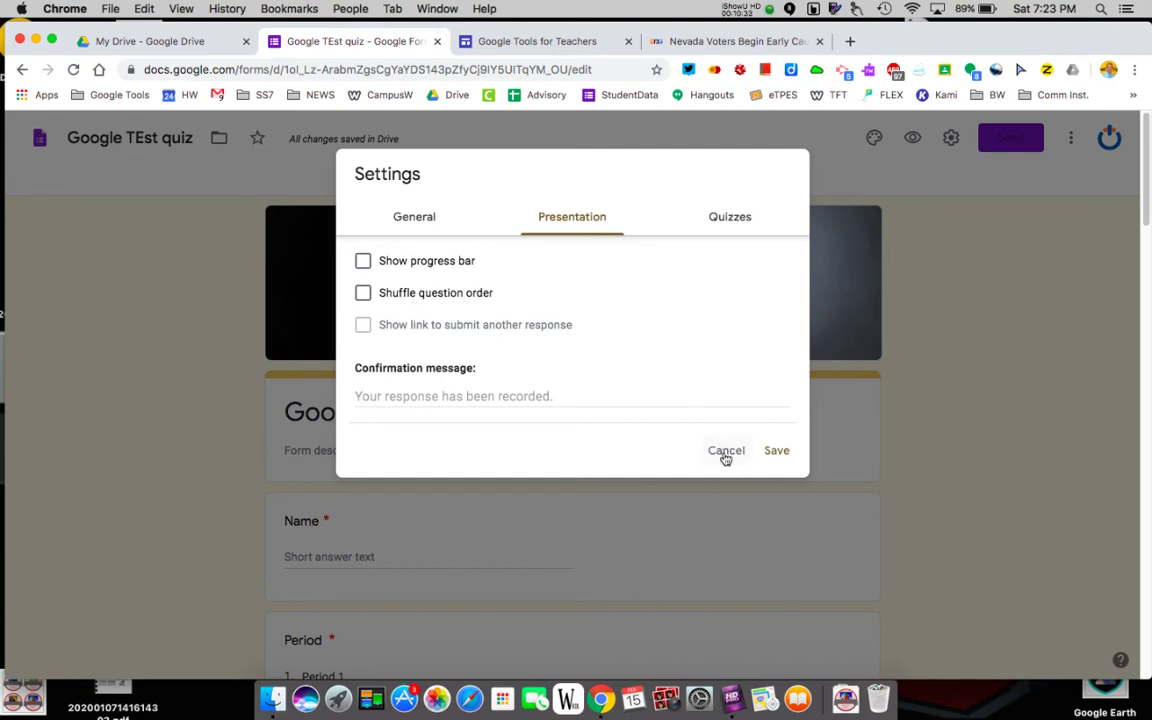
scroll(898, 522, down, 10)
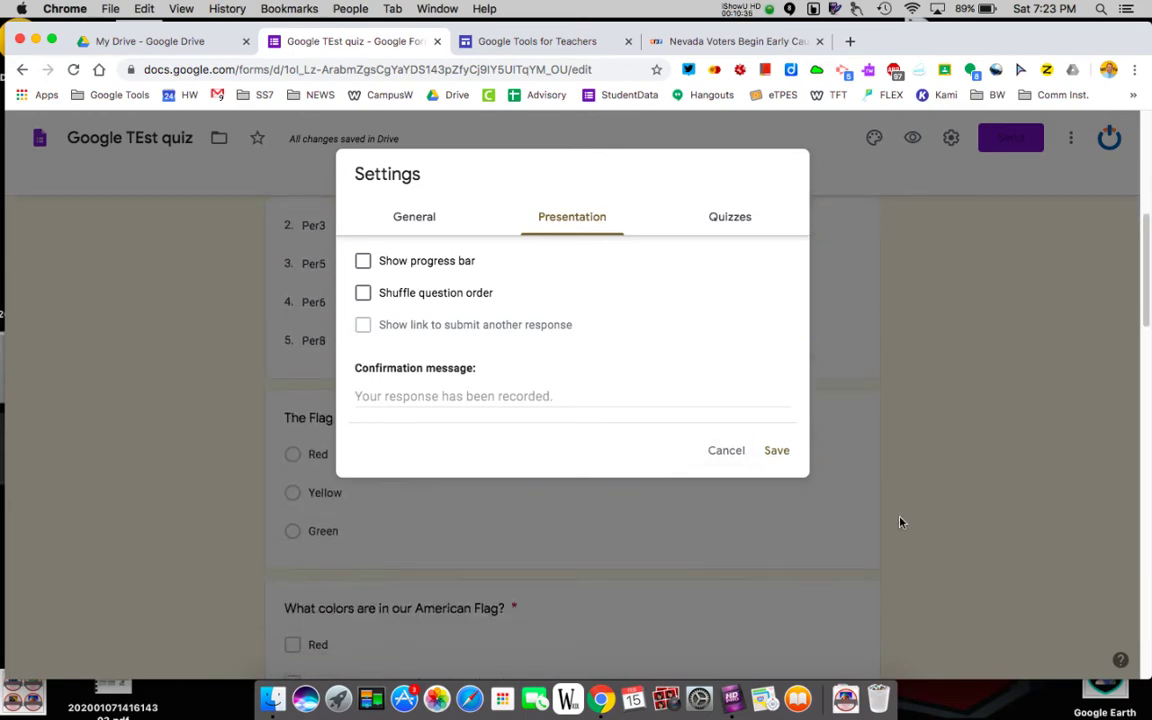
scroll(898, 522, down, 5)
key(ctrl+Up)
click(898, 520)
scroll(898, 520, up, 6)
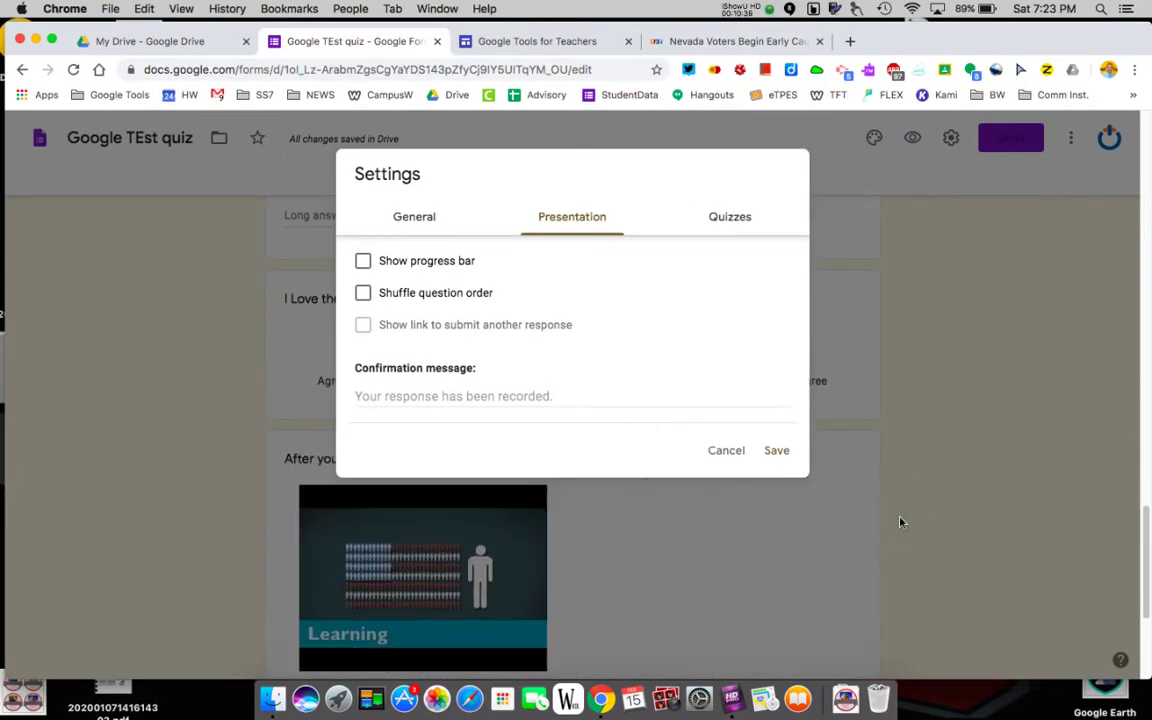
scroll(898, 522, down, 3)
scroll(898, 522, up, 4)
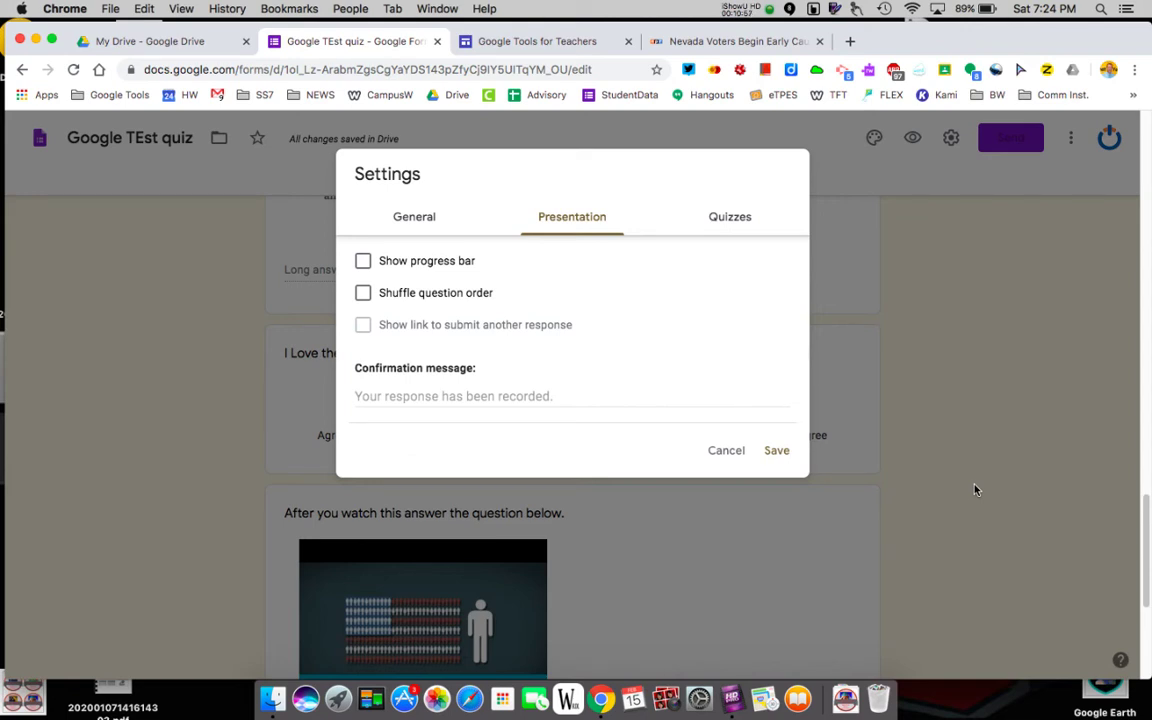
Make the form a quiz releasing grades immediately with correct answers hidden, and save
click(738, 222)
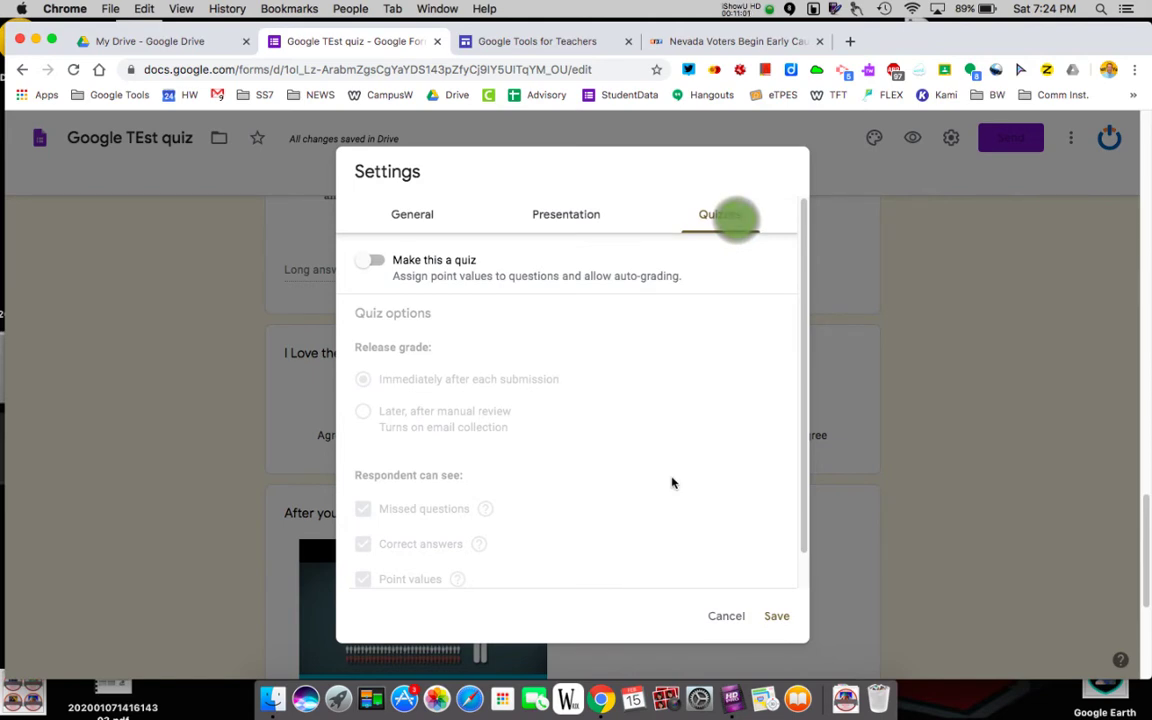
scroll(672, 483, down, 1)
scroll(672, 483, up, 1)
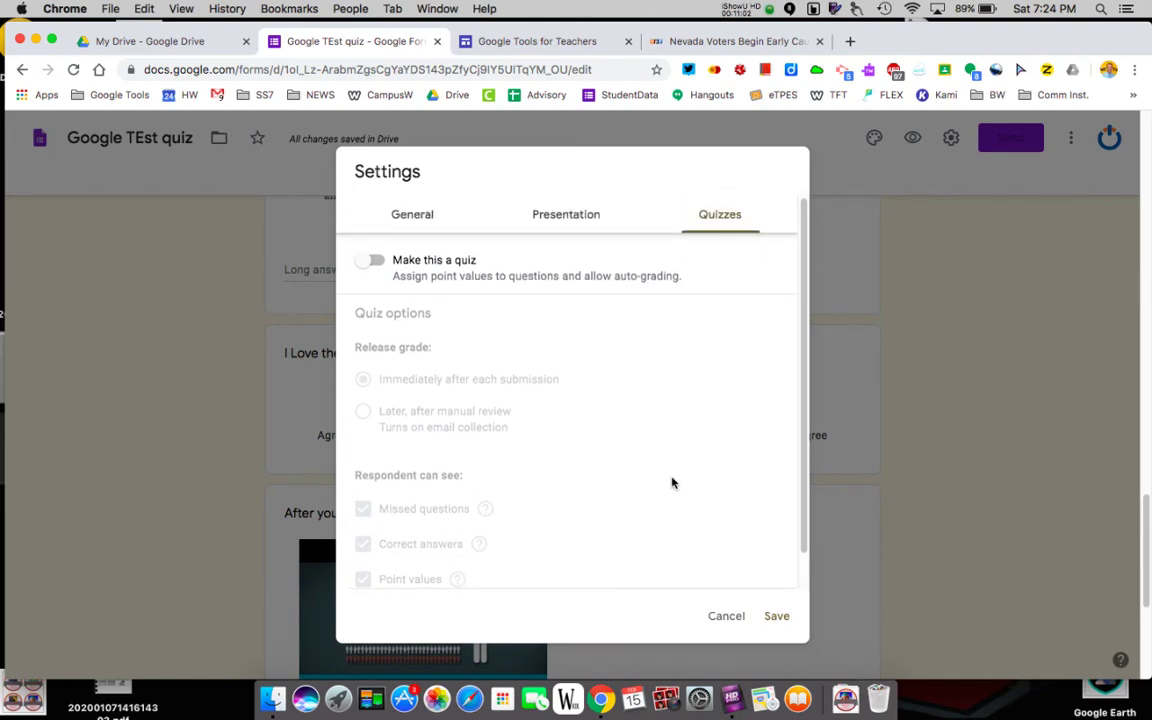
click(379, 262)
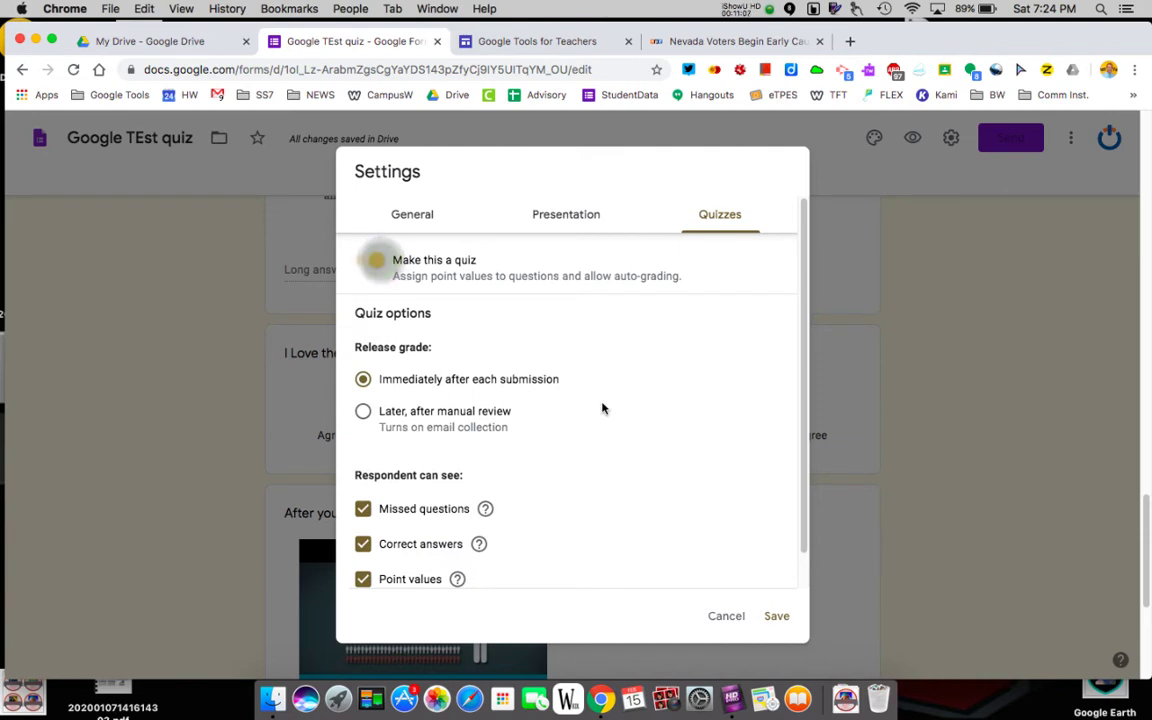
scroll(602, 408, down, 1)
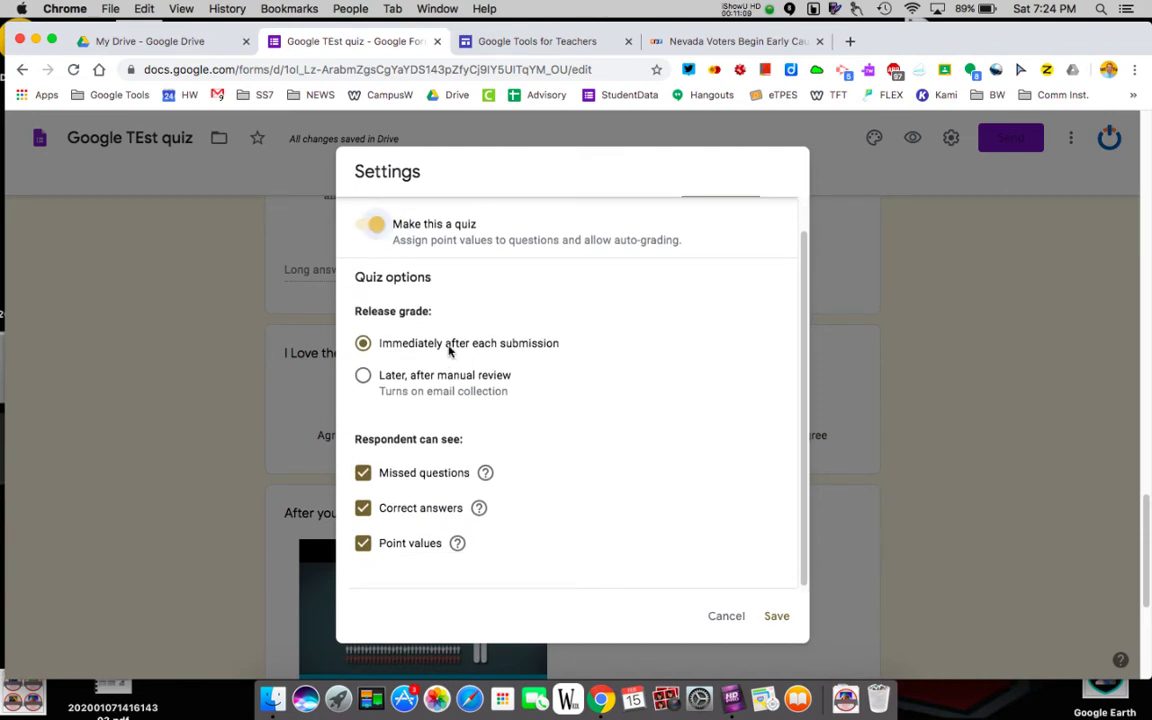
click(362, 376)
click(364, 343)
click(362, 508)
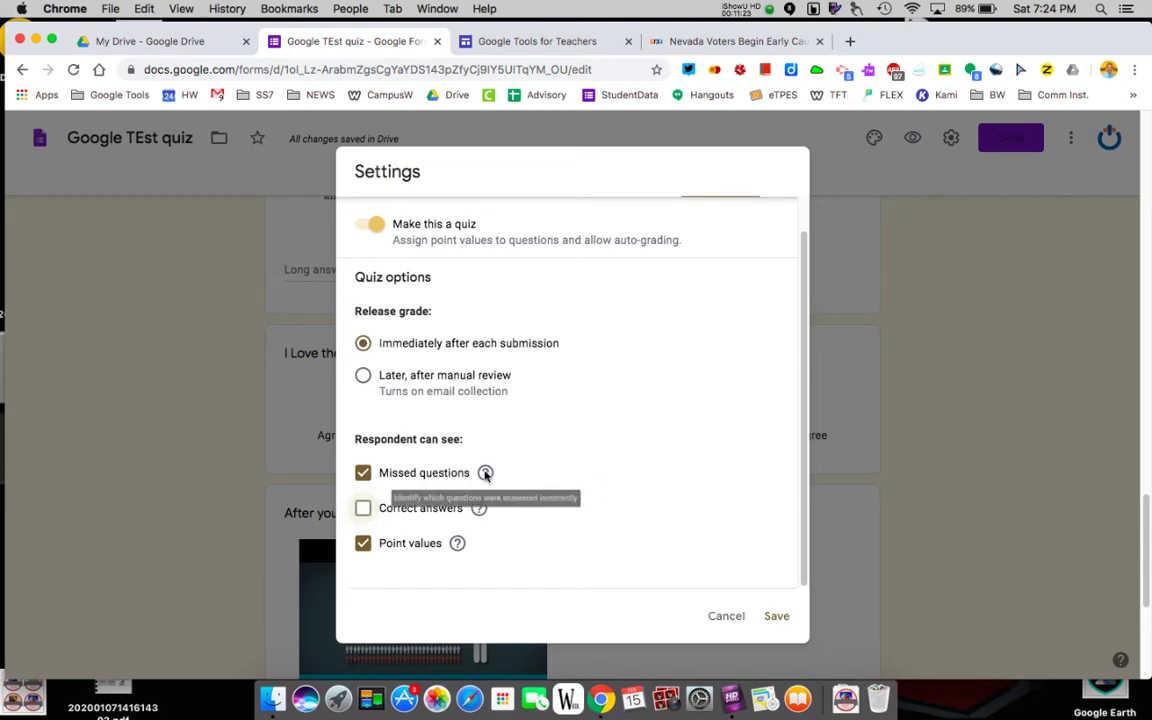
scroll(607, 528, down, 2)
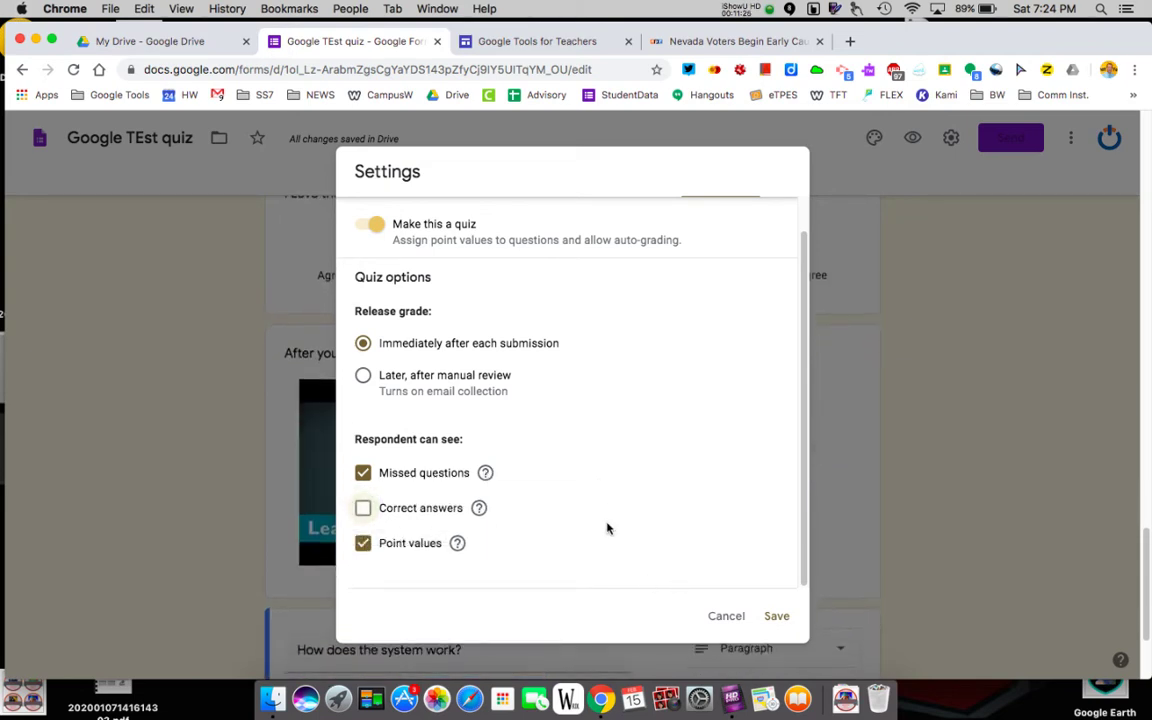
click(775, 616)
Give 'The Flag is what color?' an answer key: Red correct, worth 10 points
scroll(731, 446, down, 3)
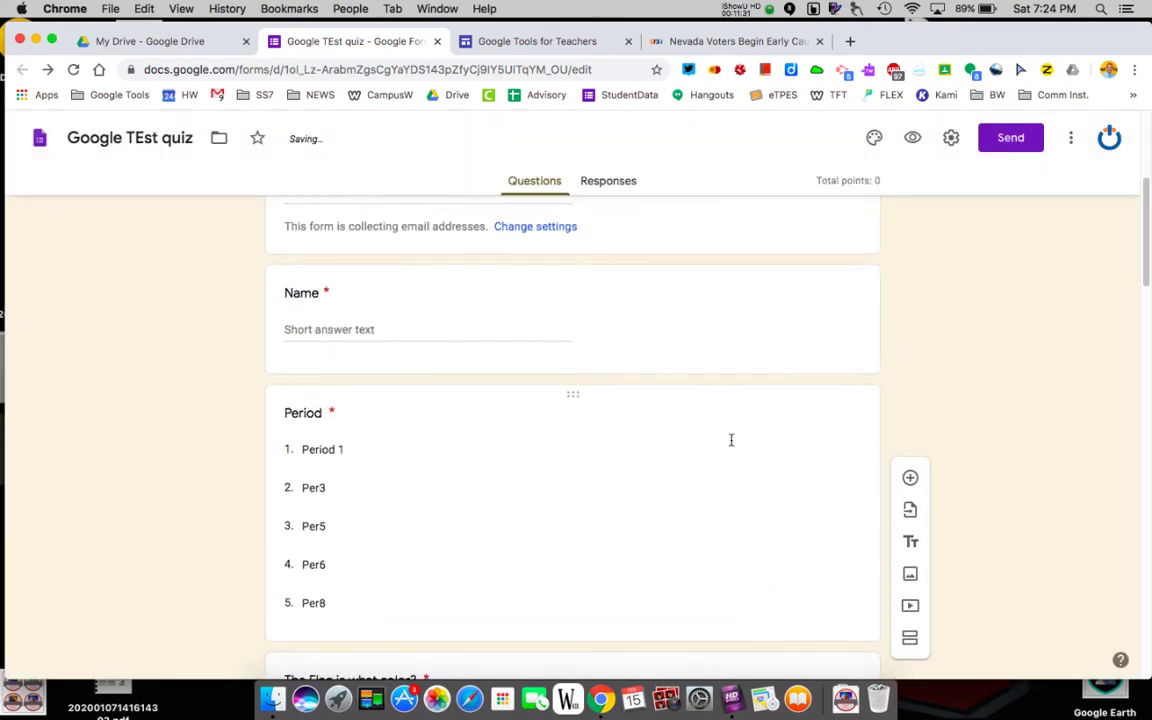
scroll(625, 480, down, 3)
click(624, 478)
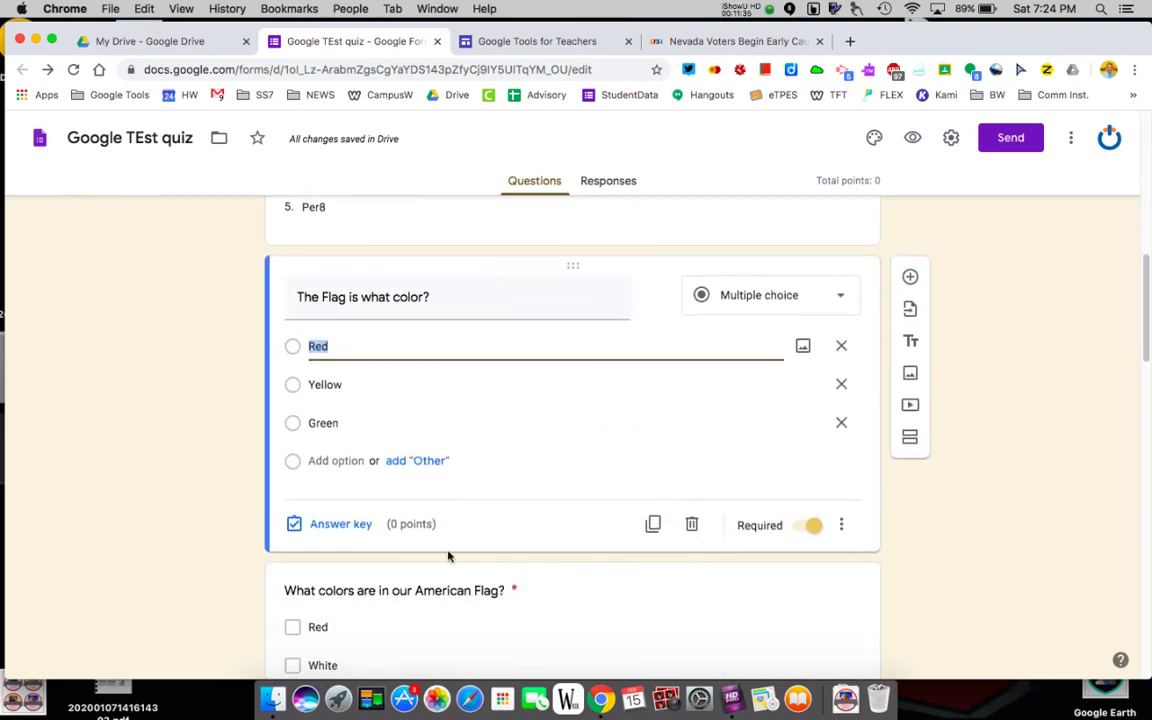
click(329, 526)
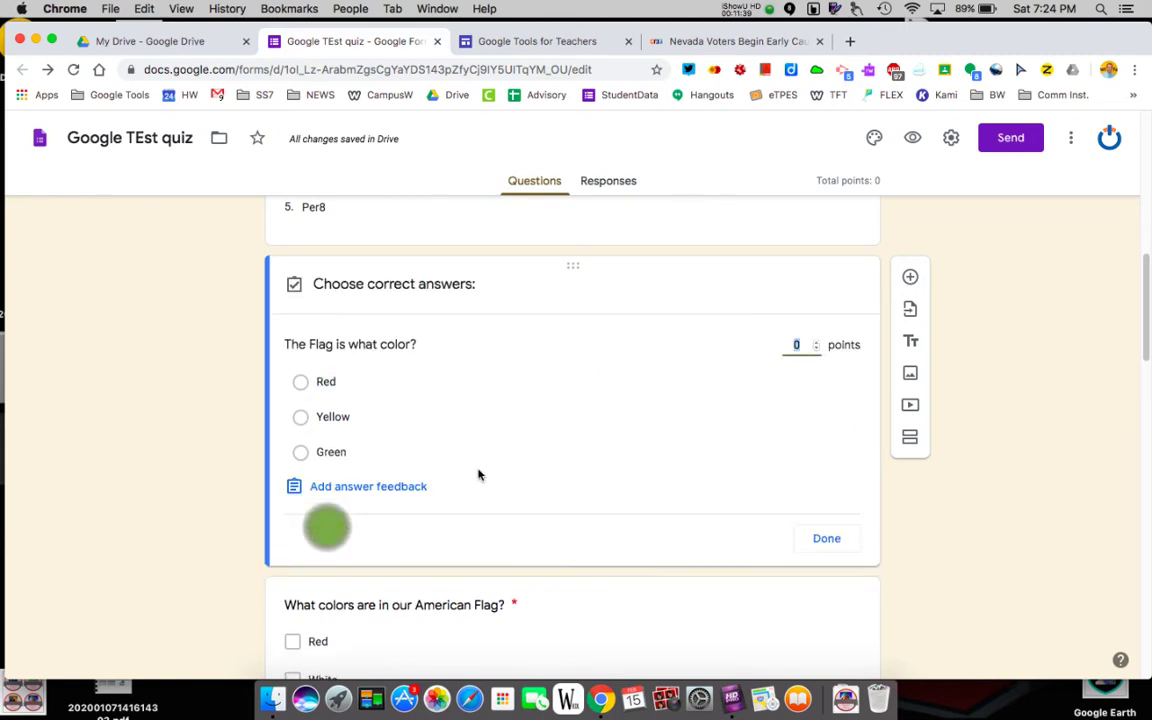
click(816, 344)
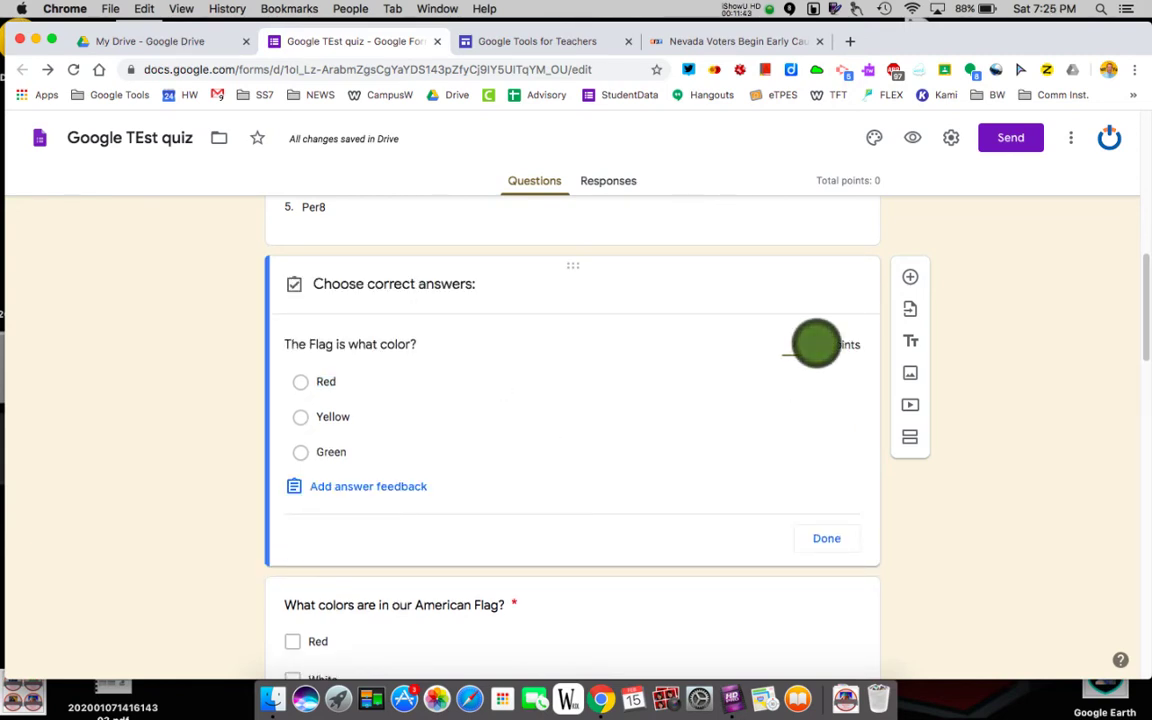
text(10)
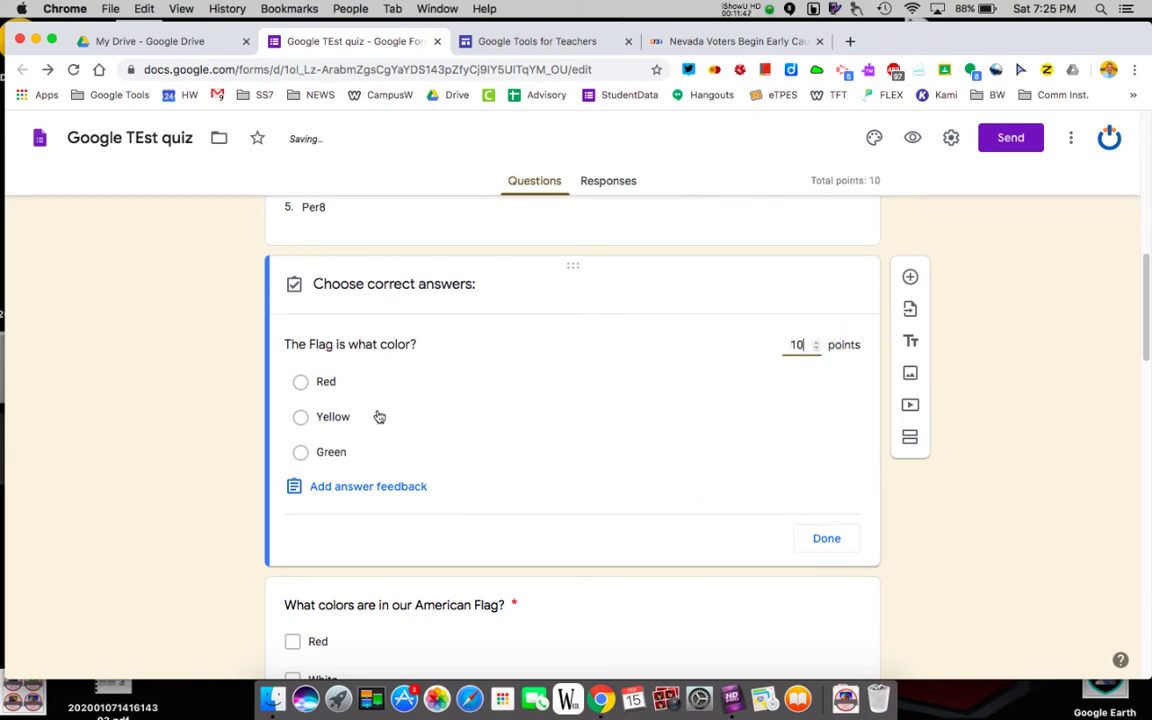
click(300, 381)
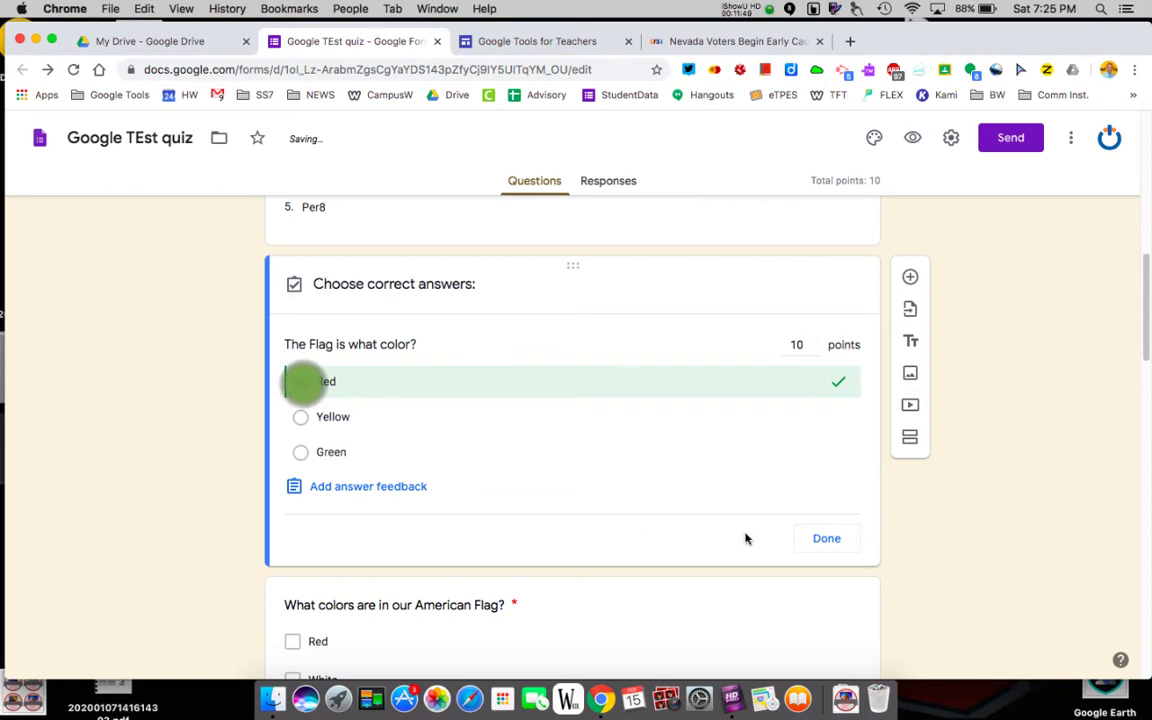
click(826, 538)
scroll(822, 535, down, 4)
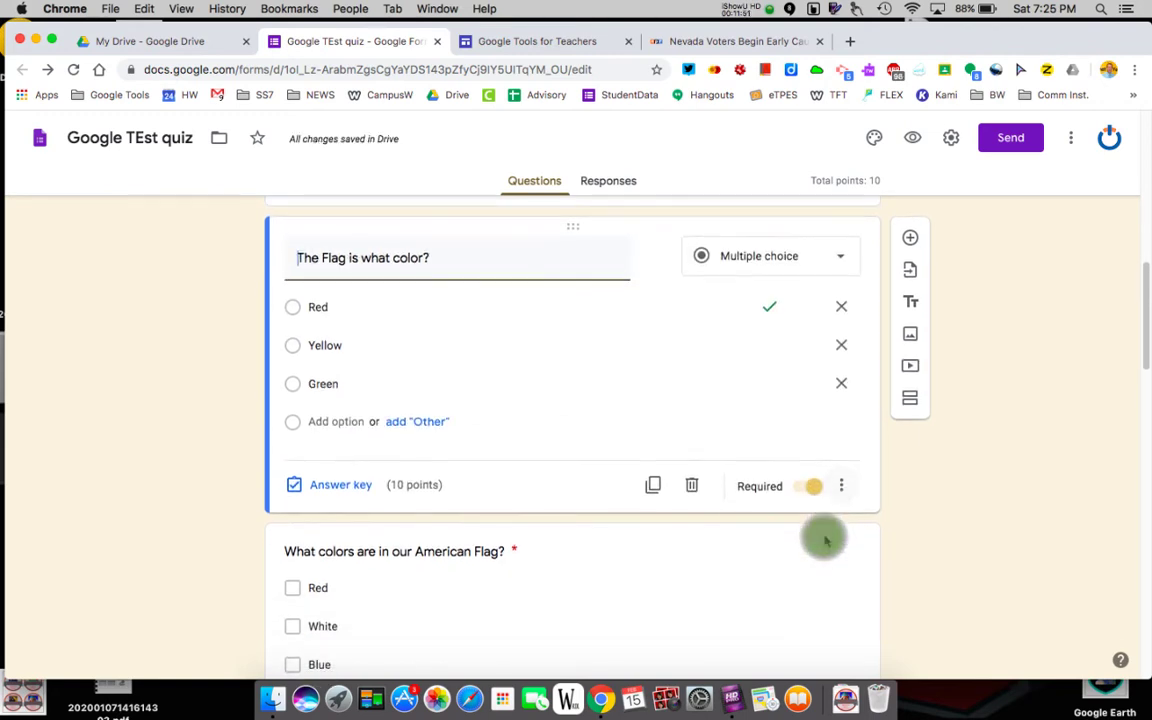
Give the American Flag question a 3-point answer key with Red, White and Blue correct
click(615, 466)
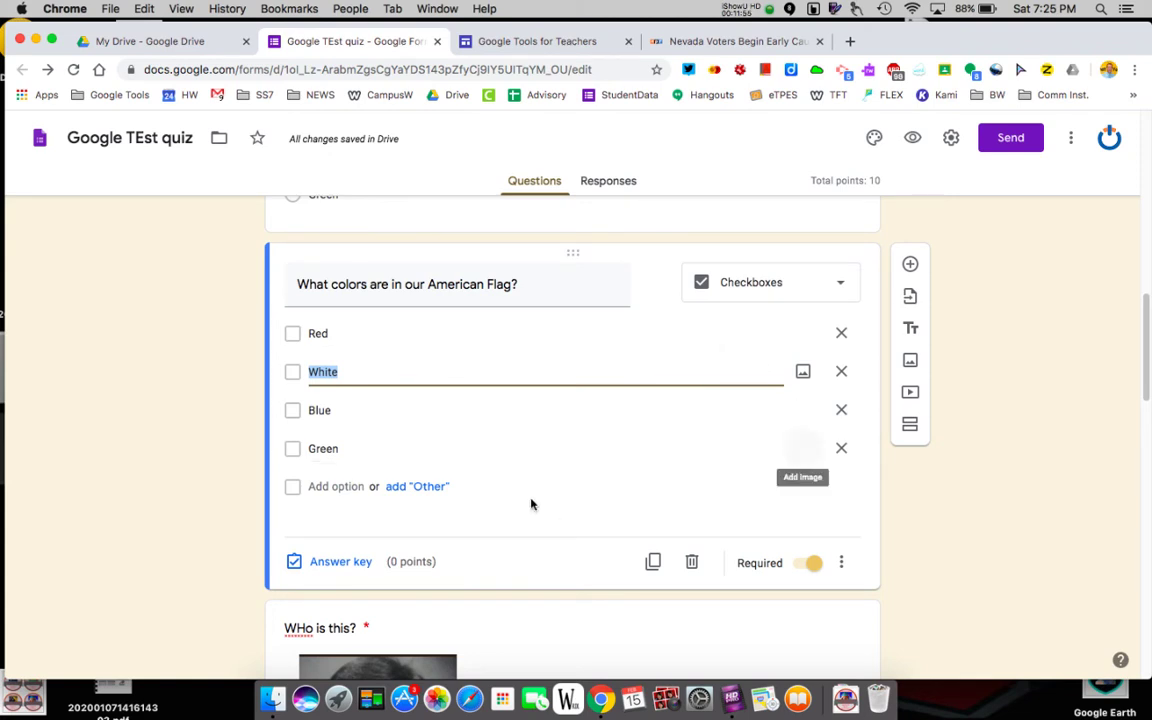
click(340, 564)
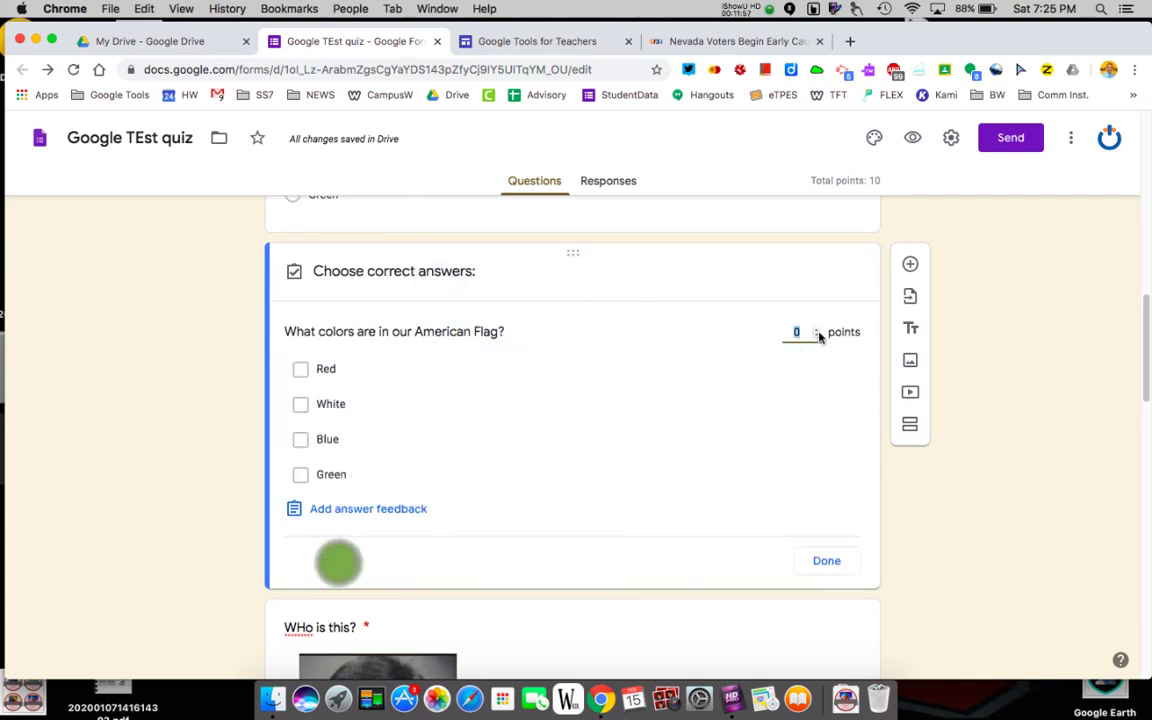
click(817, 329)
click(817, 329)
click(817, 329)
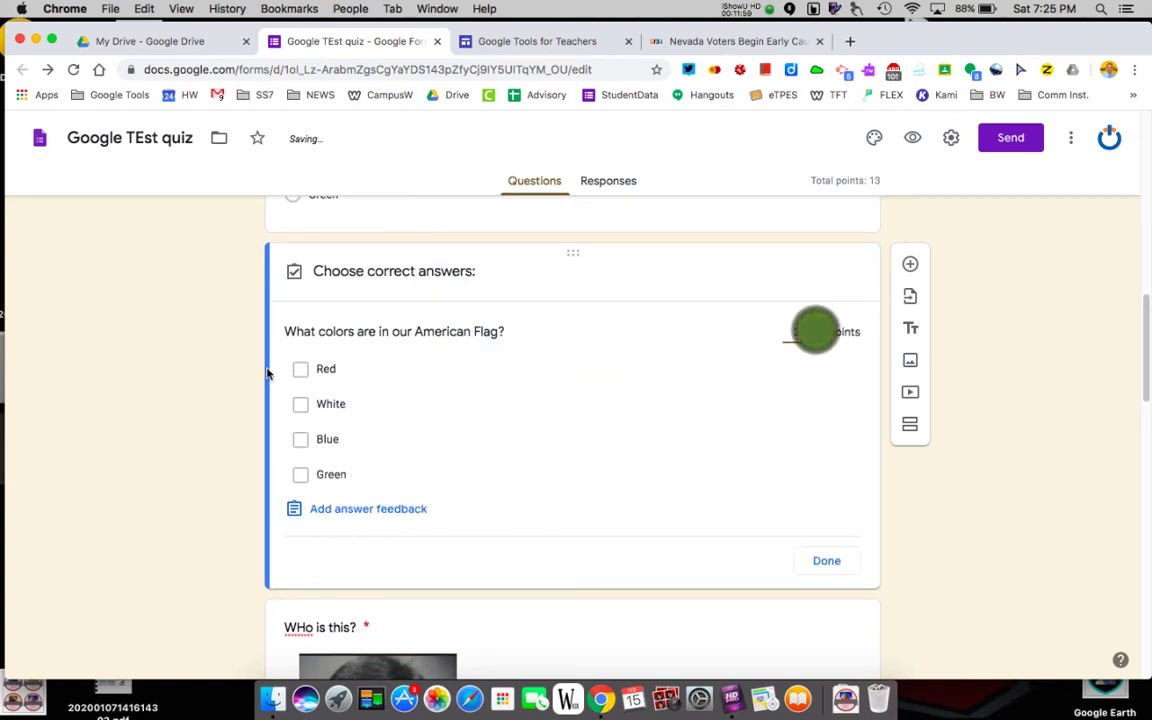
click(300, 369)
click(301, 404)
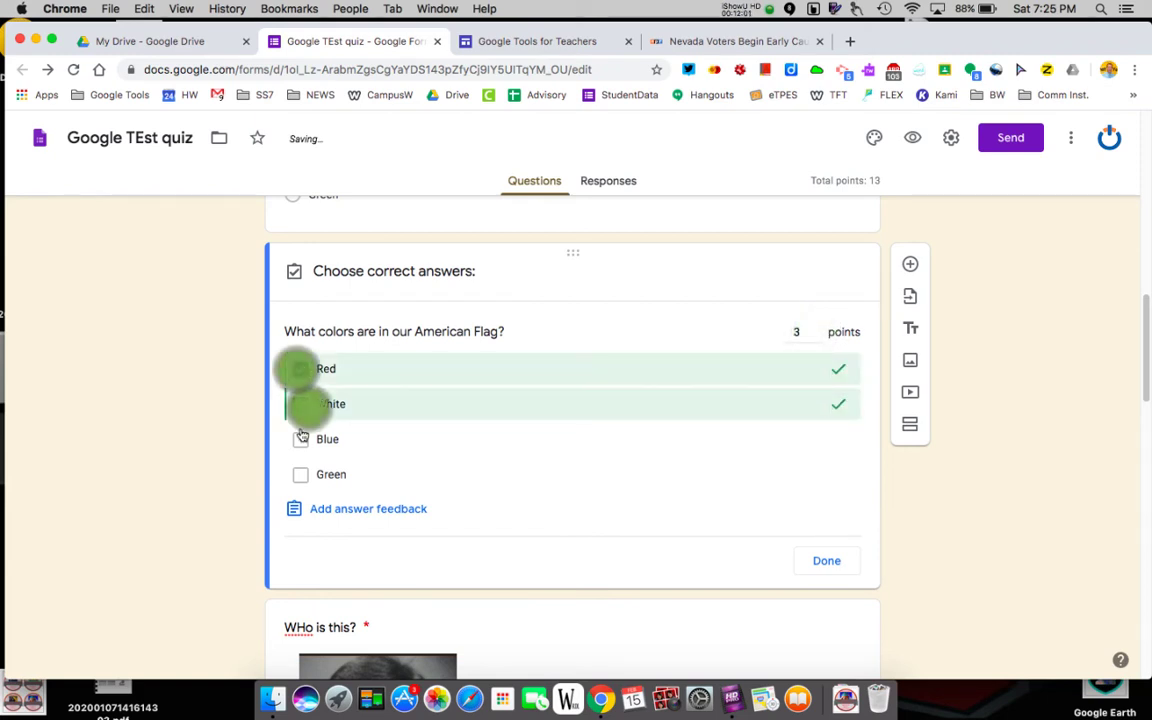
click(300, 439)
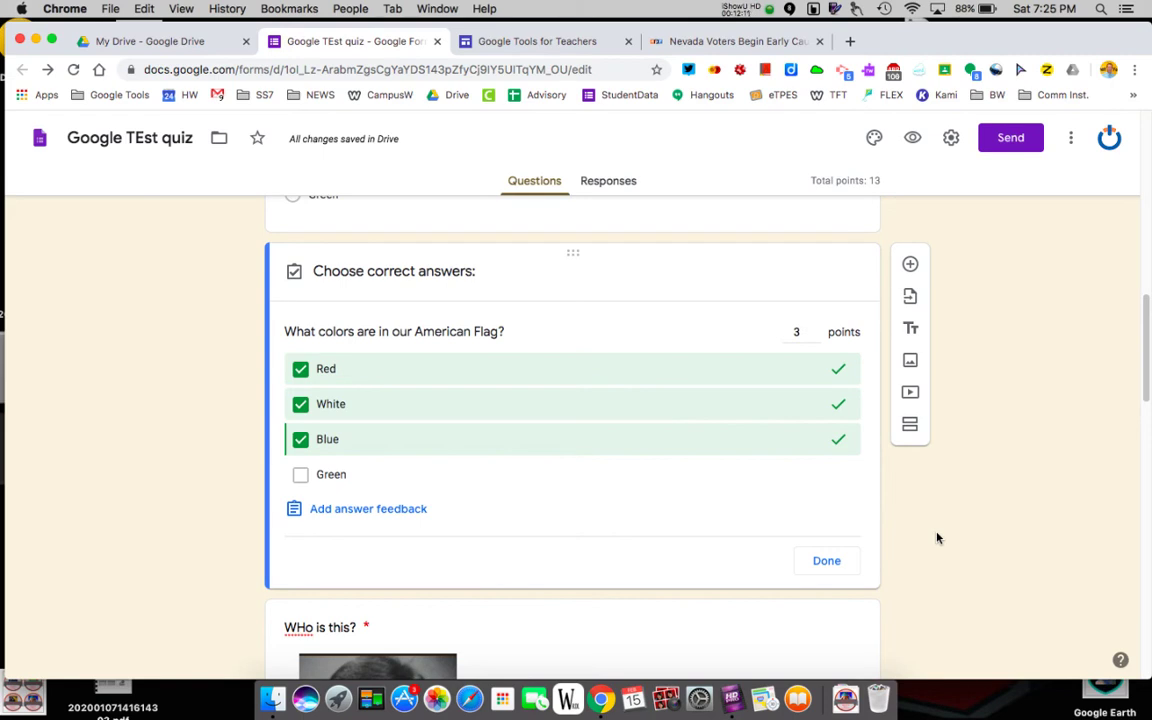
Save 'RED WHITE AND BLUE' as incorrect-answer feedback for the American Flag question
click(360, 510)
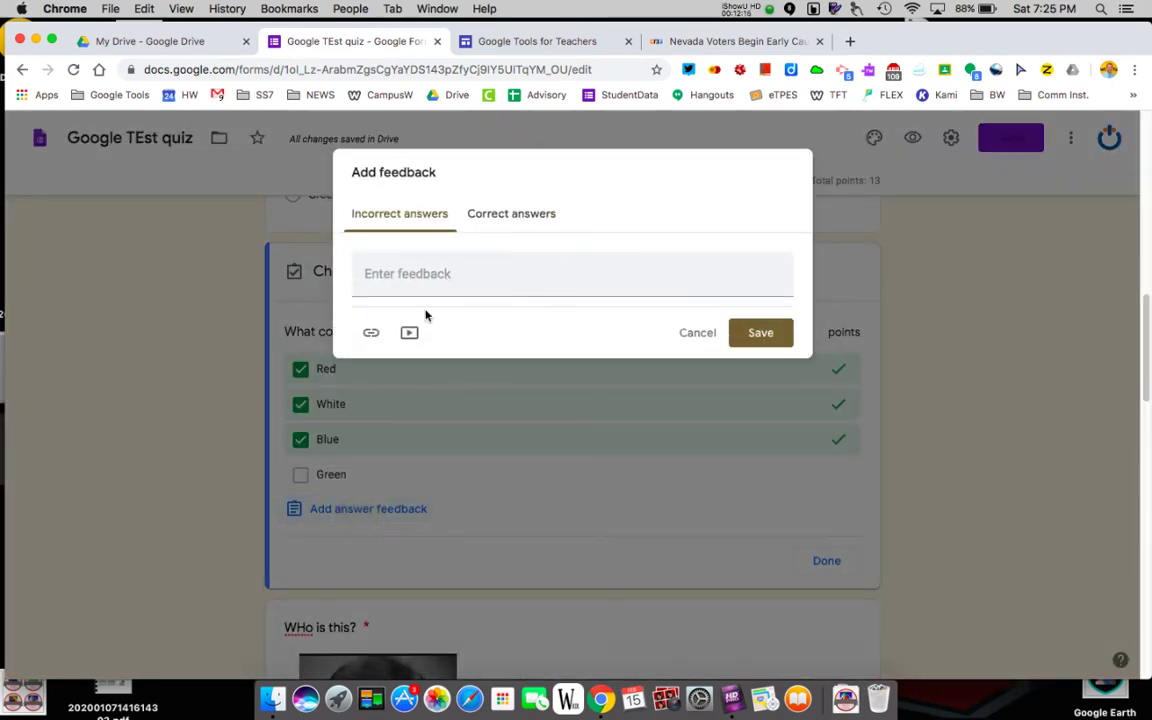
click(446, 275)
text(RED )
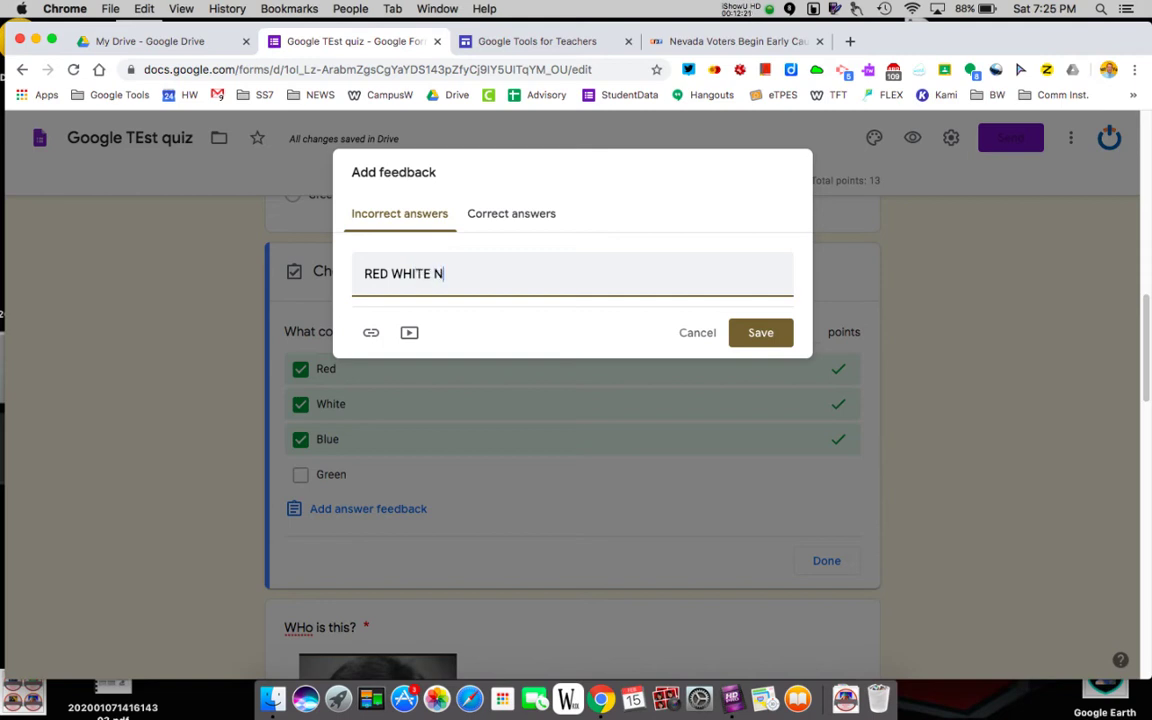
text(WHITE AND BLUE)
click(758, 332)
scroll(905, 510, down, 5)
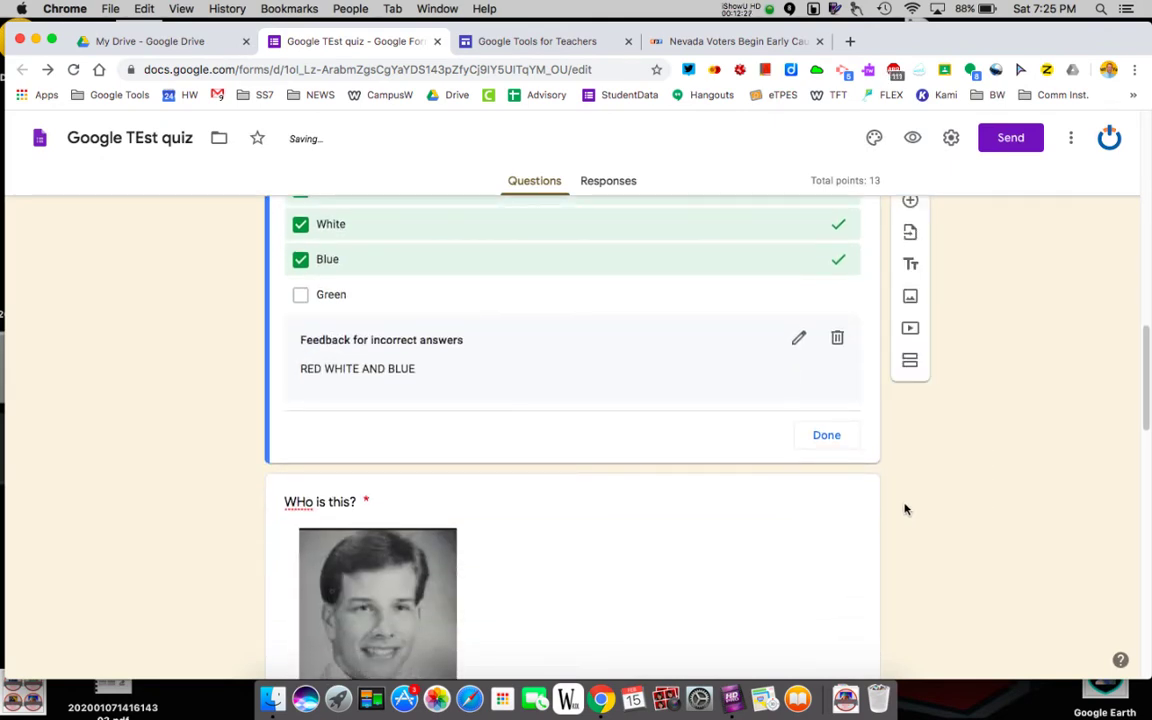
scroll(787, 483, up, 3)
Finish the flag answer key, then make 'WHo is this?' worth 1 point with Garth correct
click(827, 339)
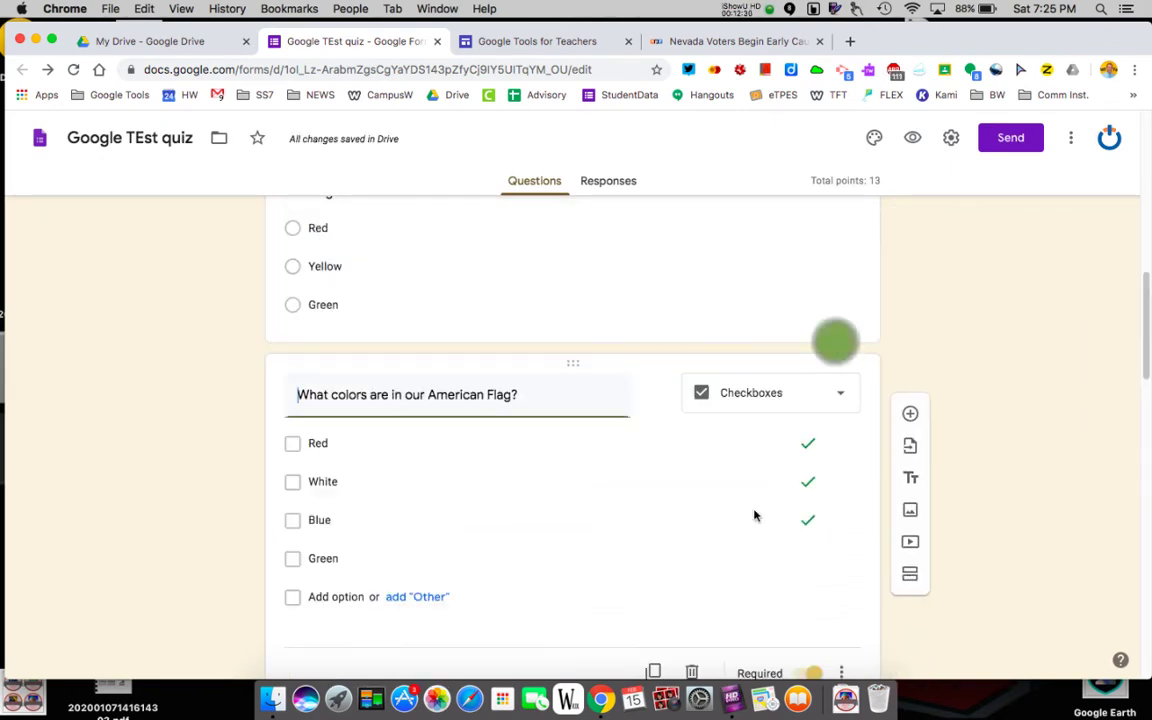
scroll(676, 609, down, 4)
click(676, 604)
scroll(674, 599, down, 2)
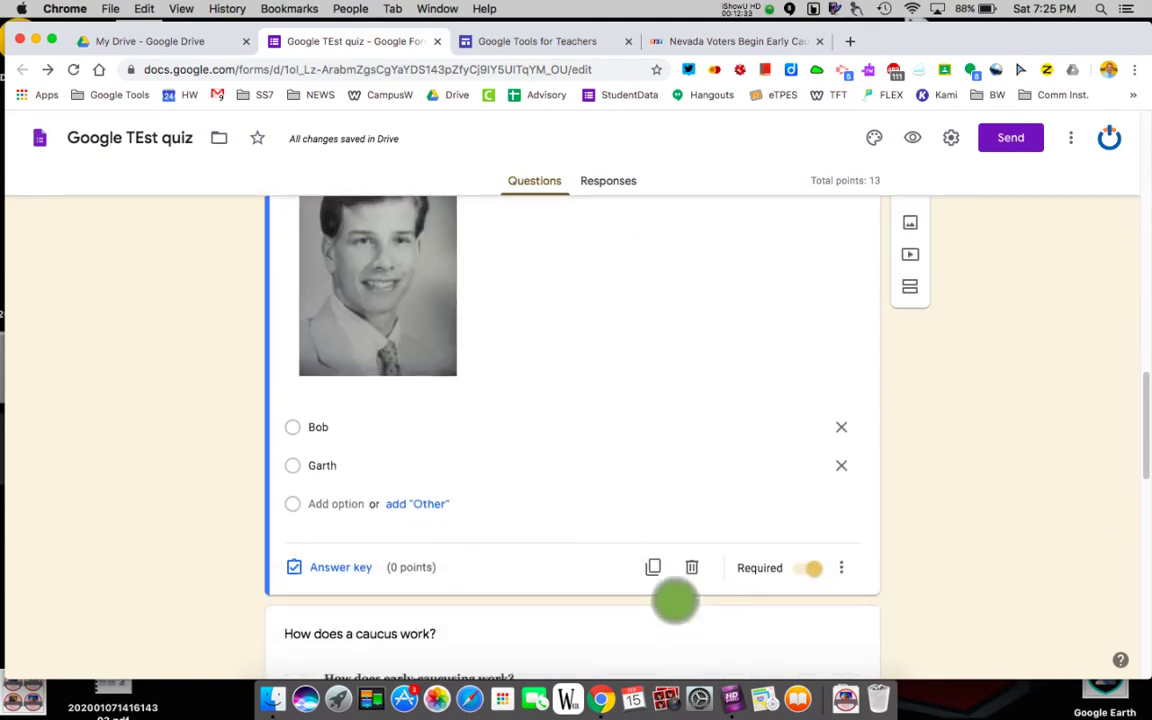
click(330, 577)
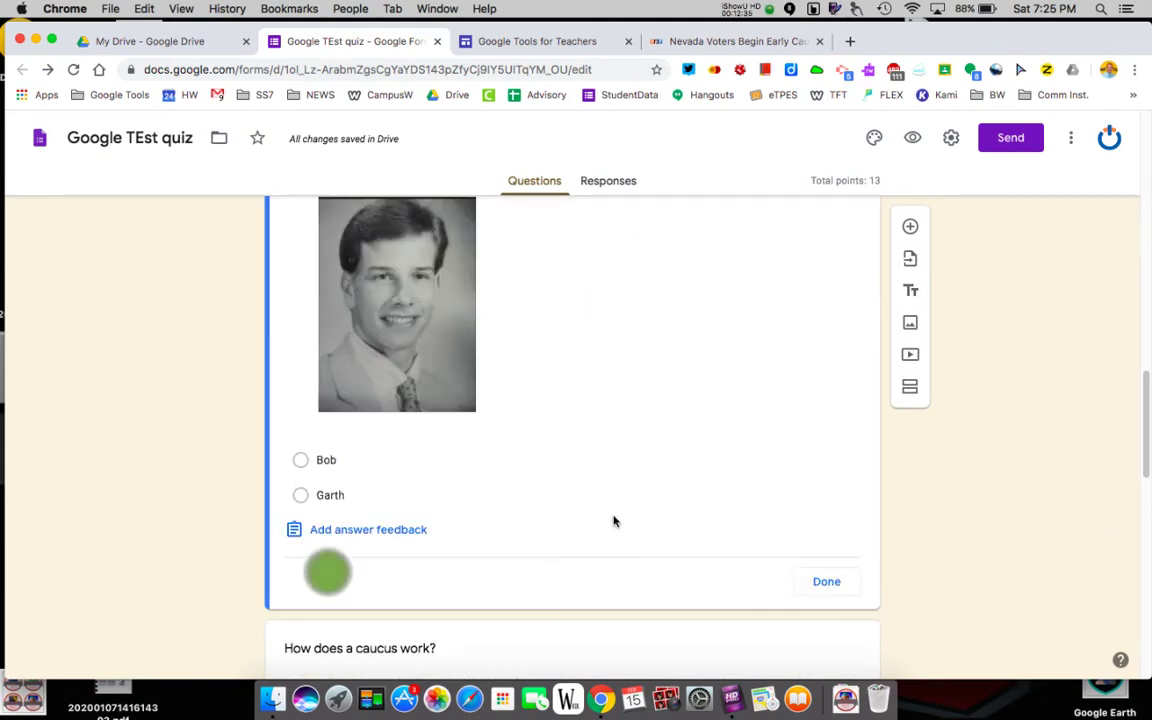
click(816, 377)
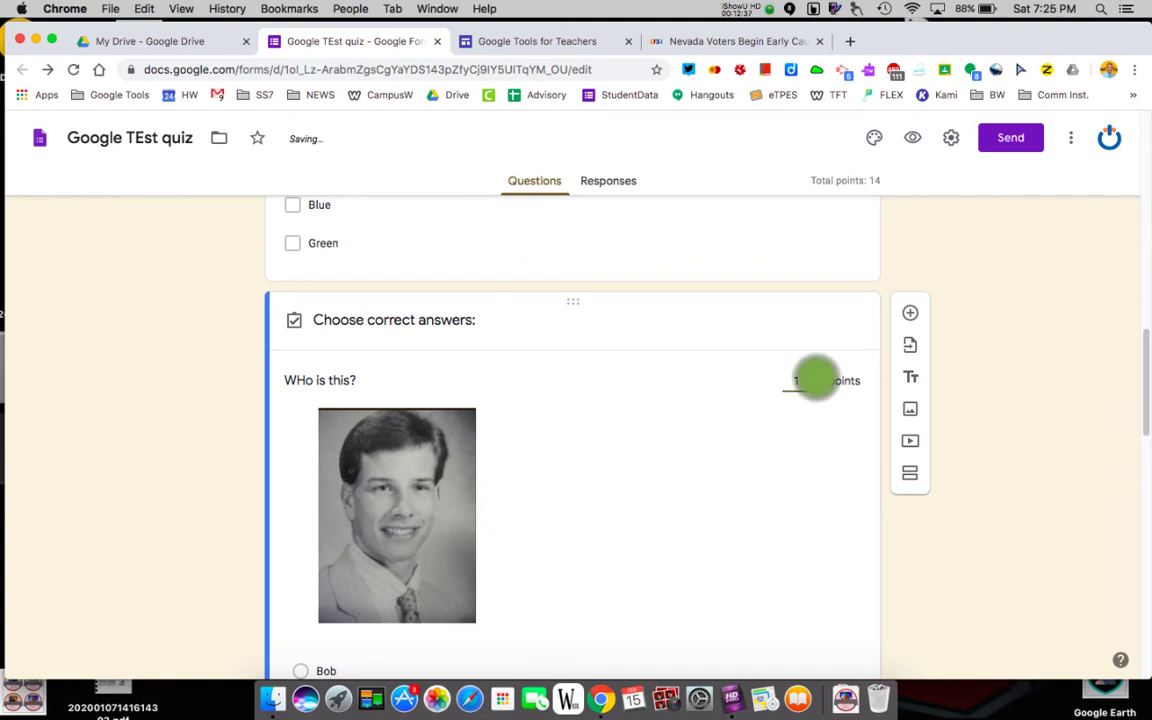
scroll(620, 510, down, 2)
click(300, 578)
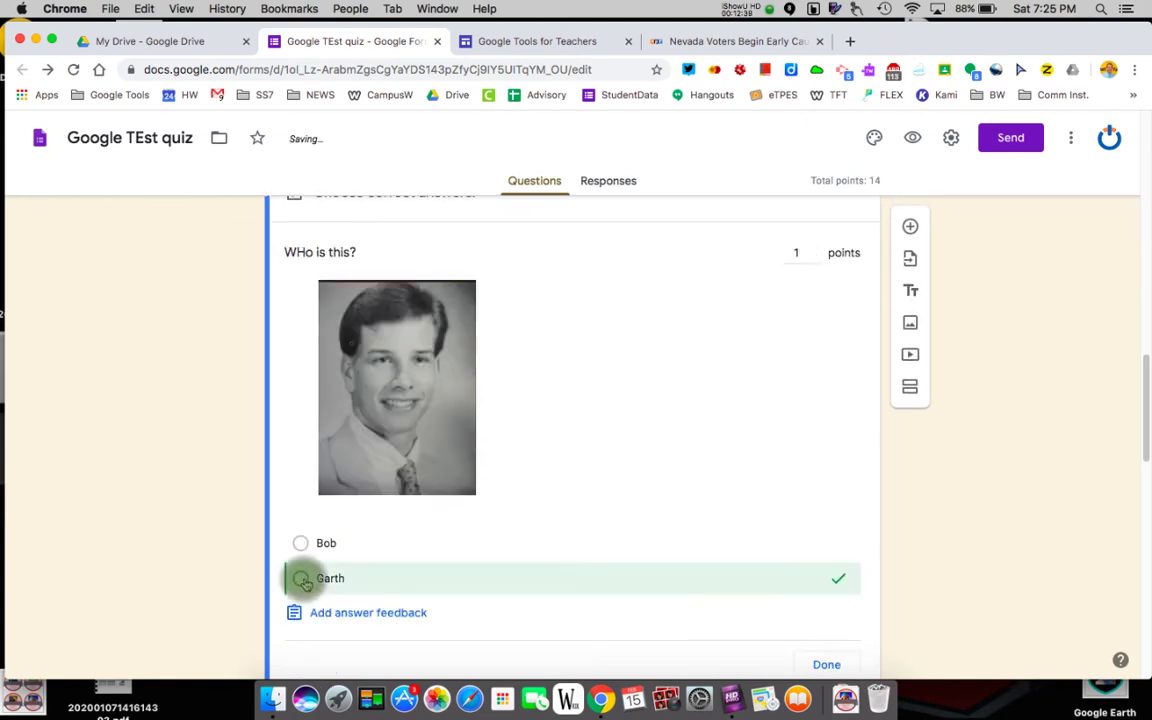
scroll(974, 553, down, 2)
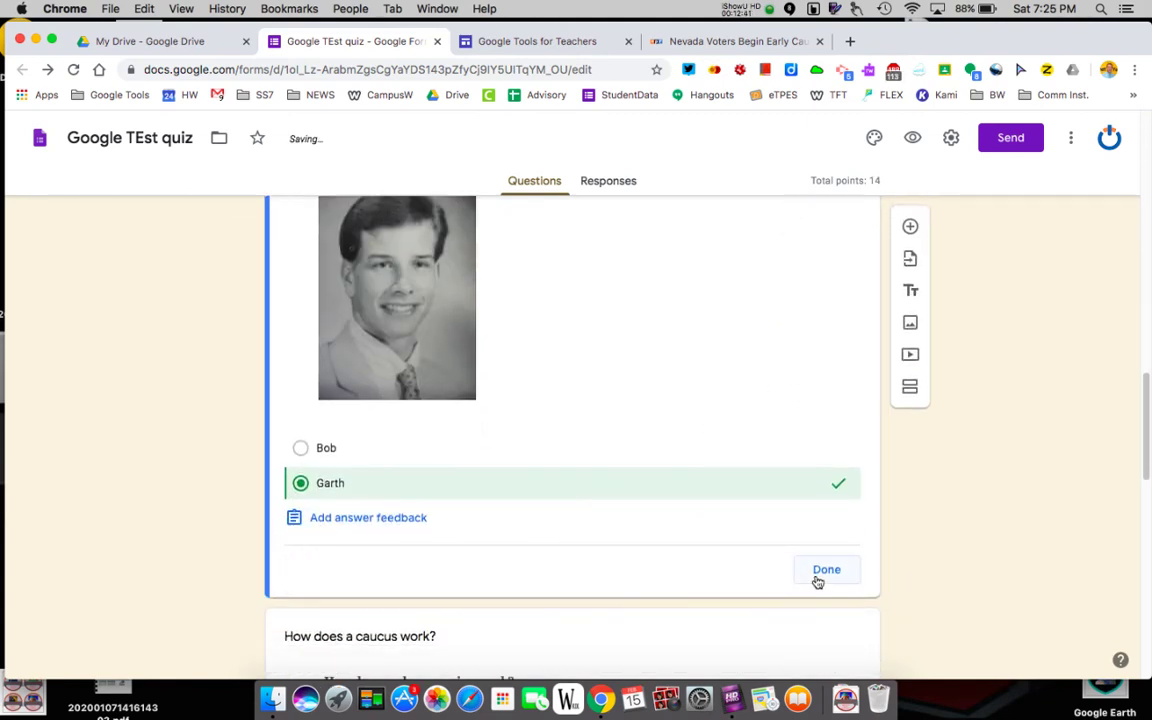
click(818, 577)
scroll(936, 558, down, 5)
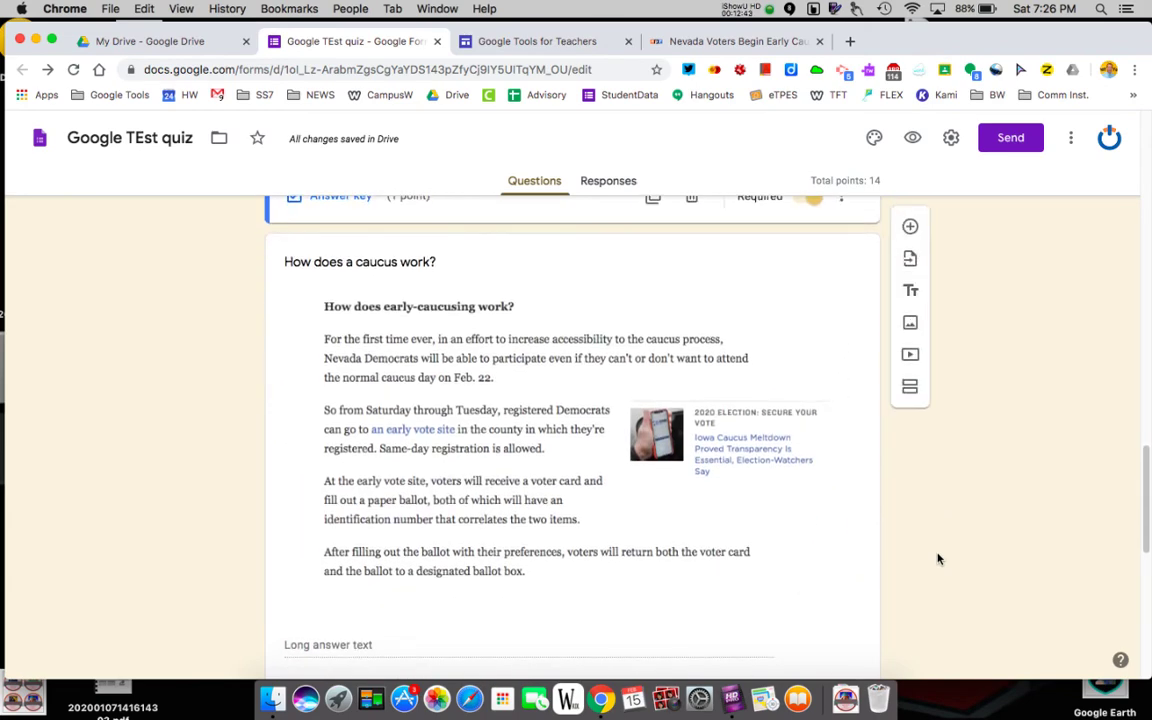
click(811, 571)
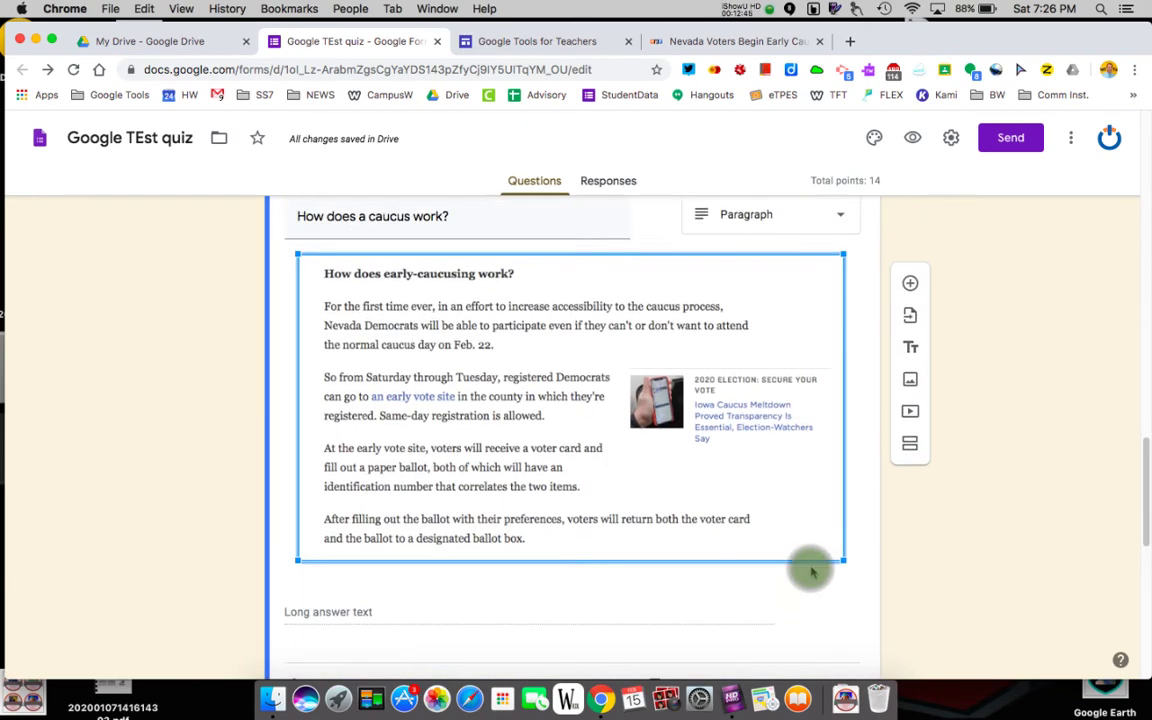
scroll(812, 566, down, 3)
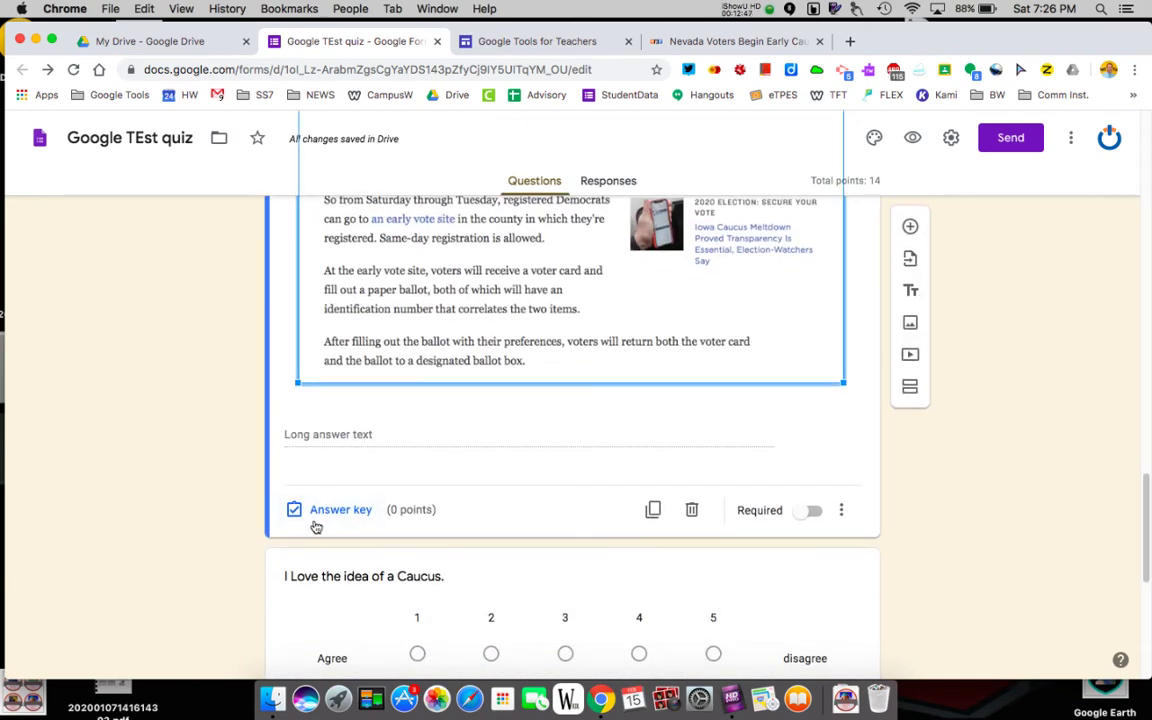
scroll(601, 458, down, 4)
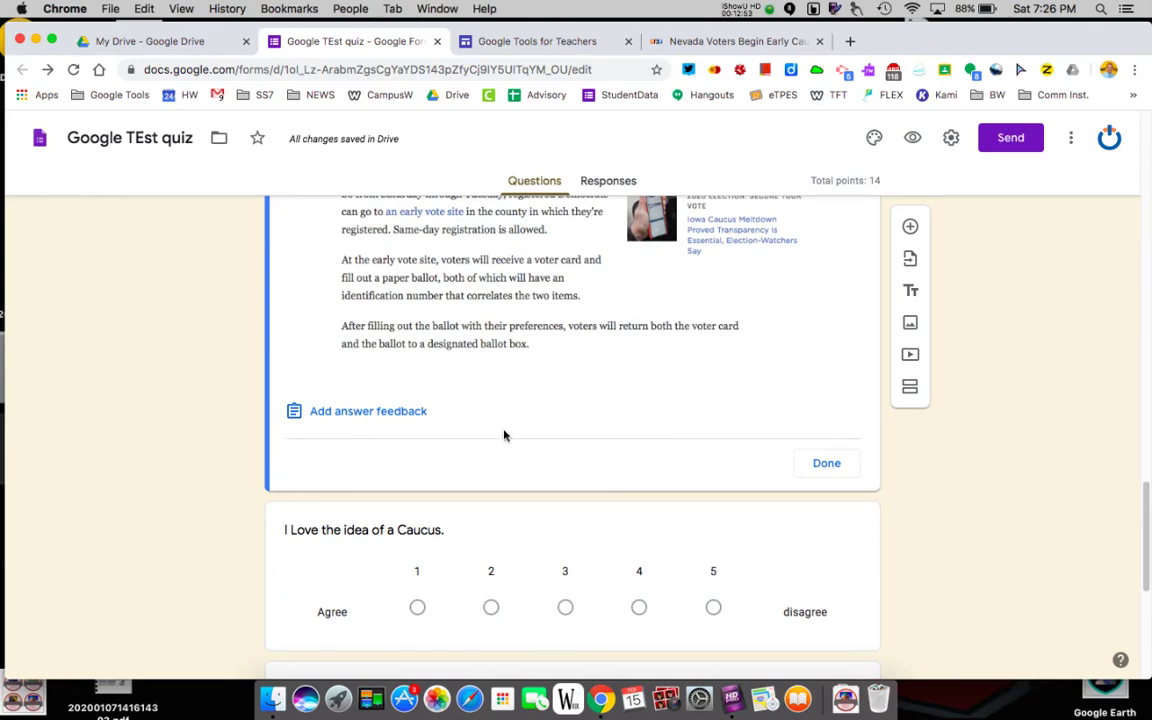
scroll(504, 435, up, 3)
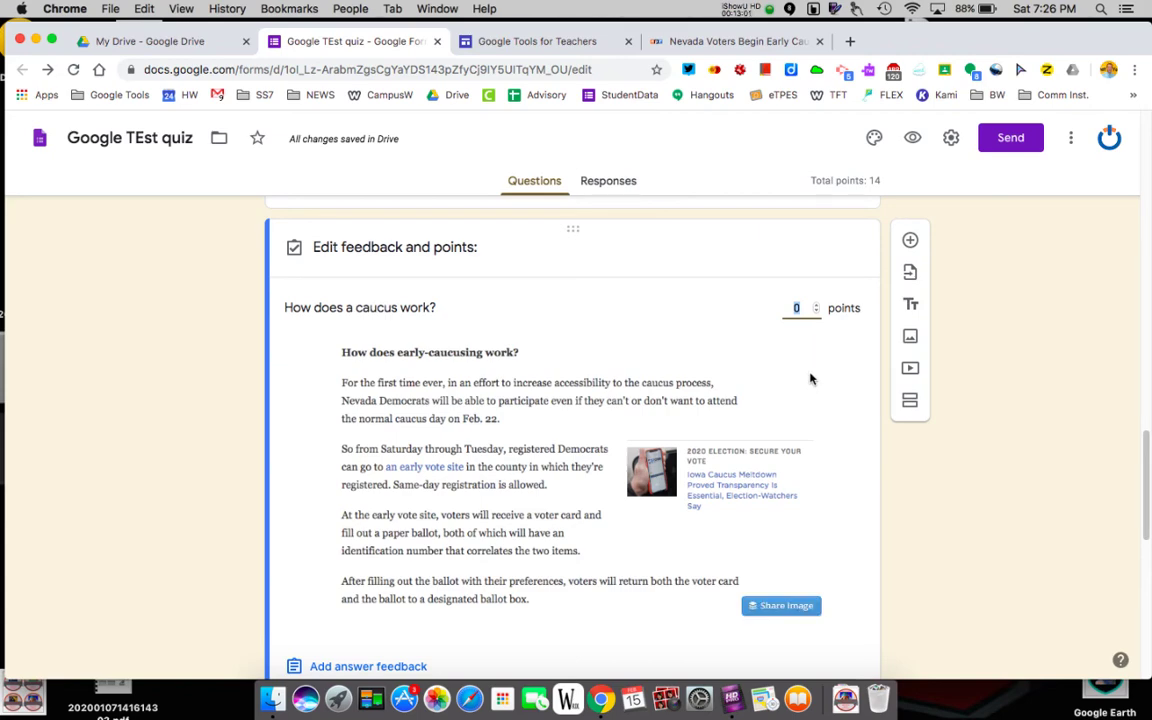
scroll(810, 378, down, 5)
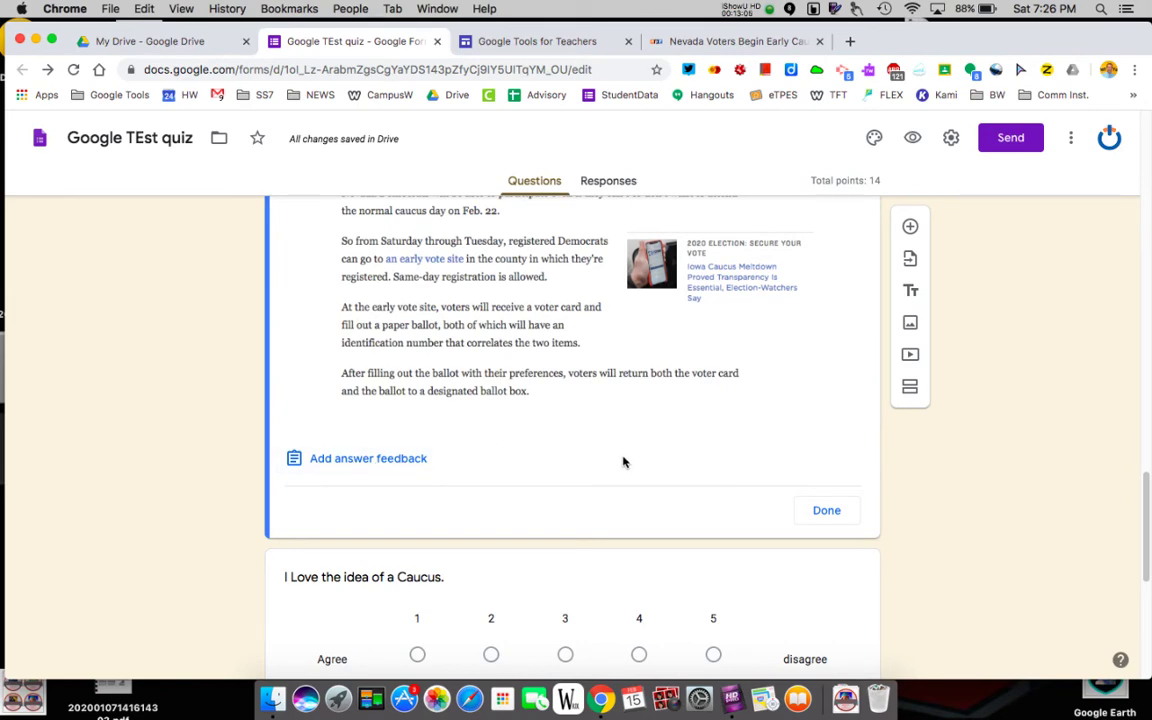
scroll(634, 473, up, 5)
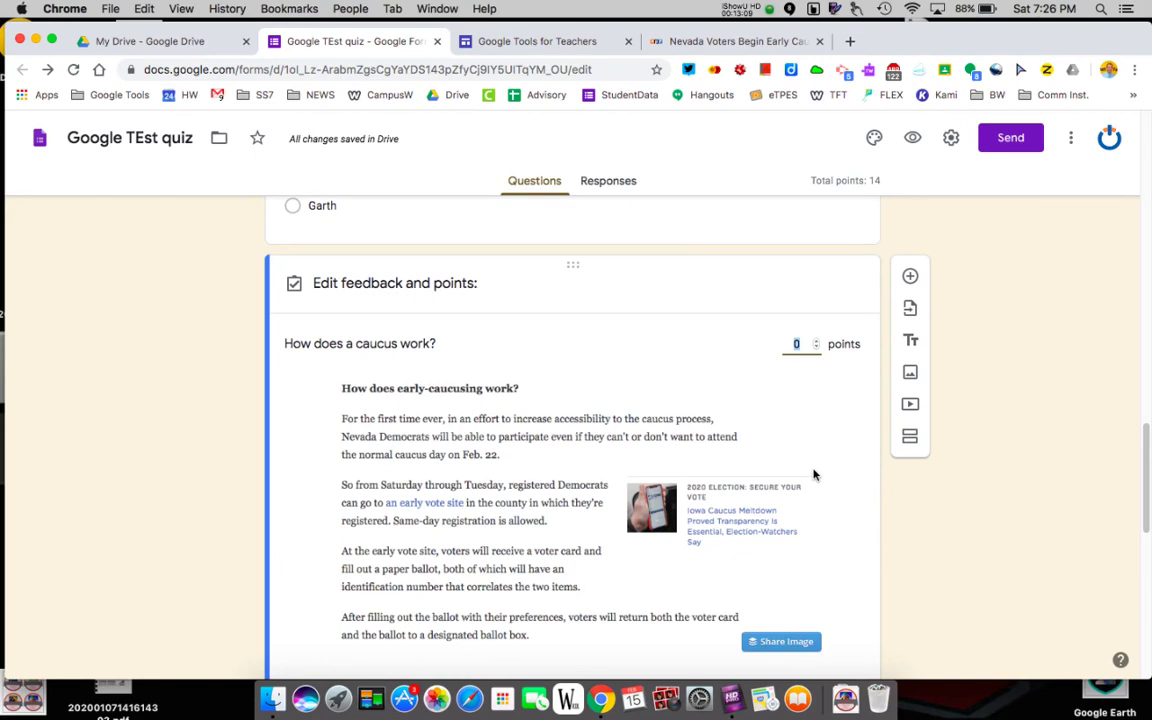
scroll(813, 474, down, 5)
click(830, 520)
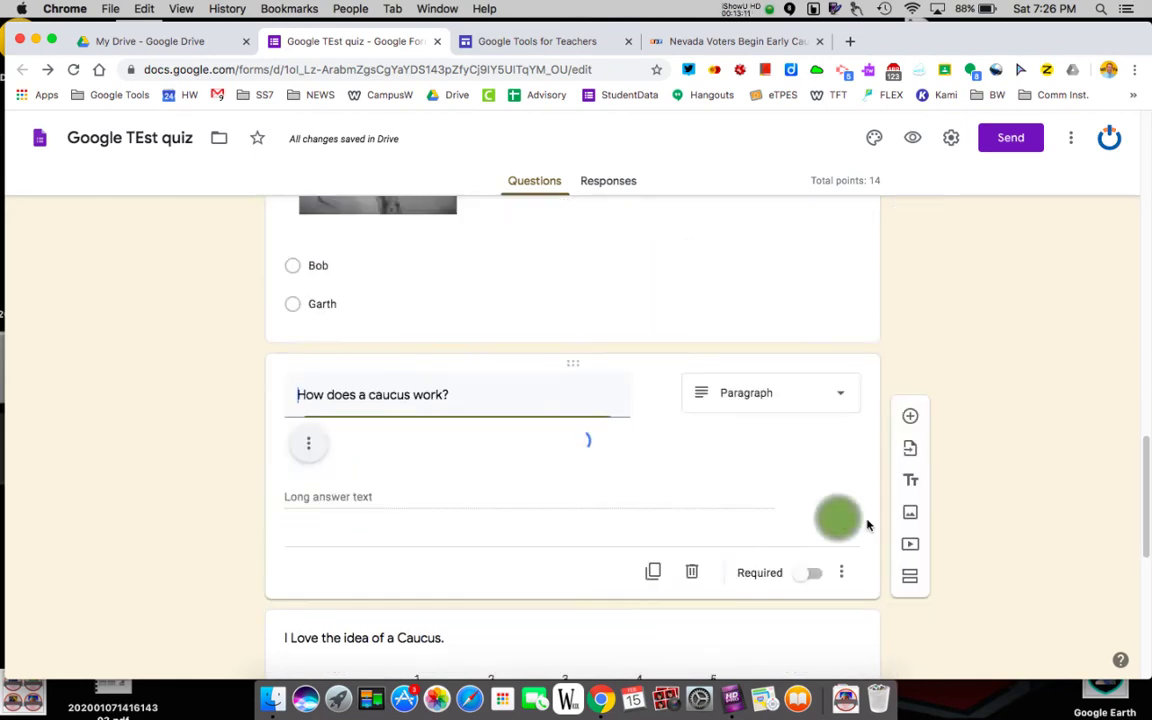
scroll(1083, 545, down, 10)
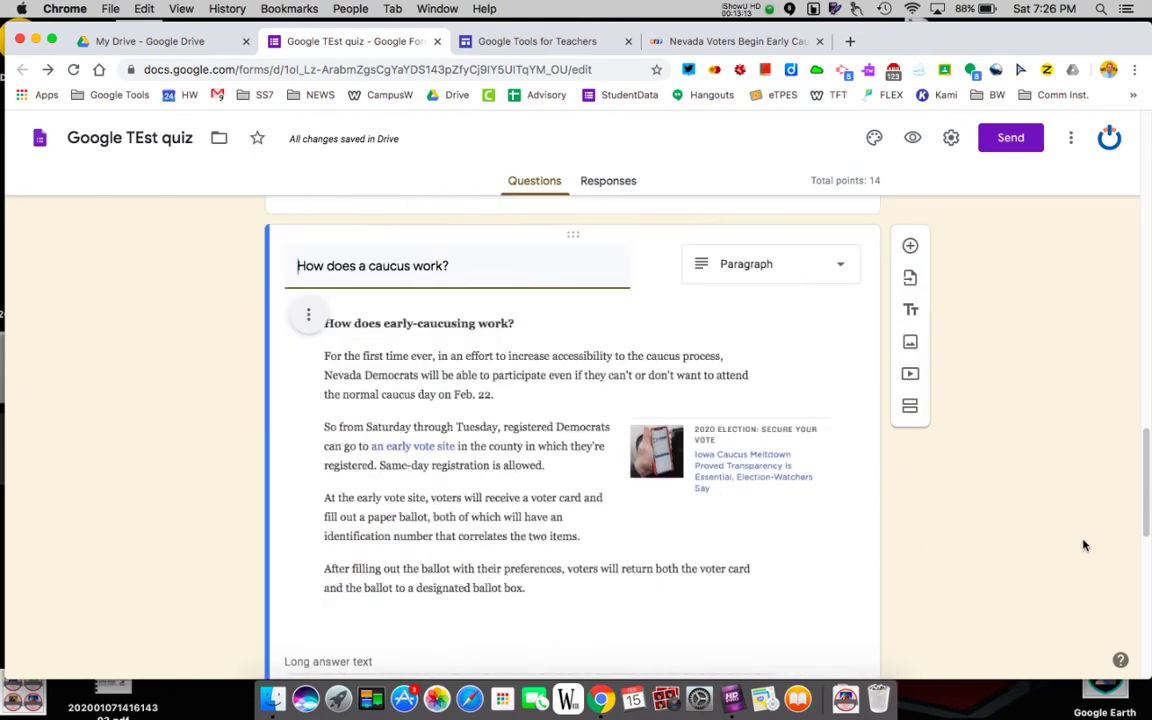
scroll(1083, 545, down, 2)
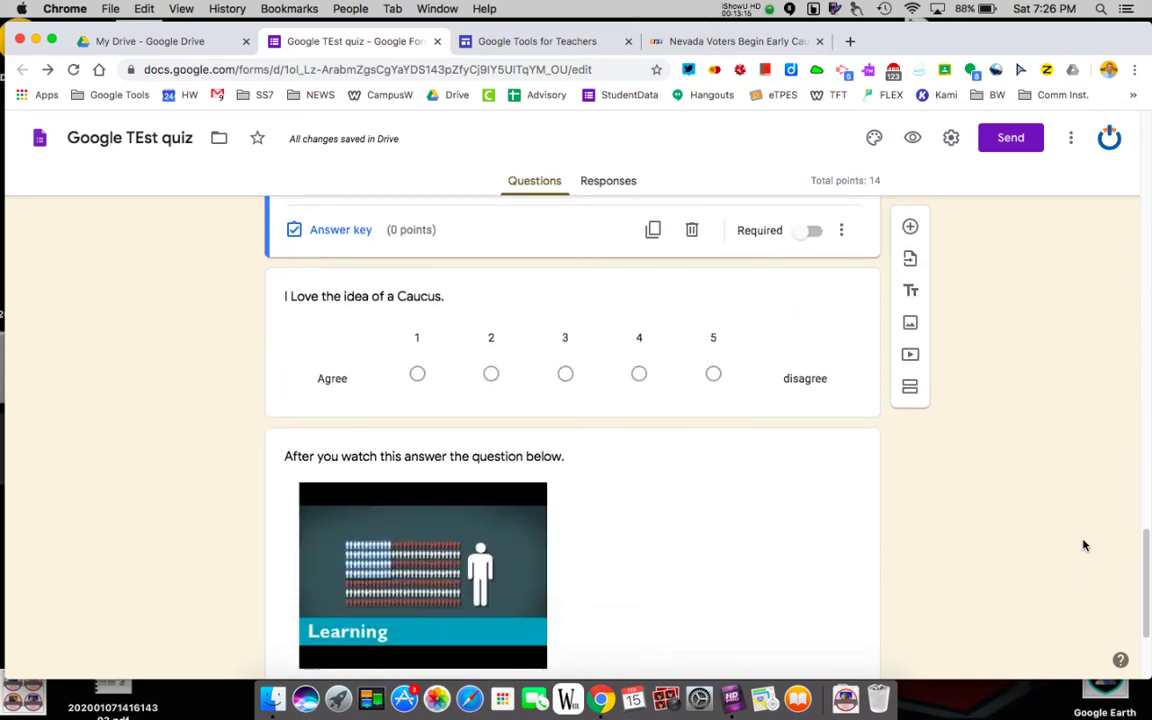
click(816, 333)
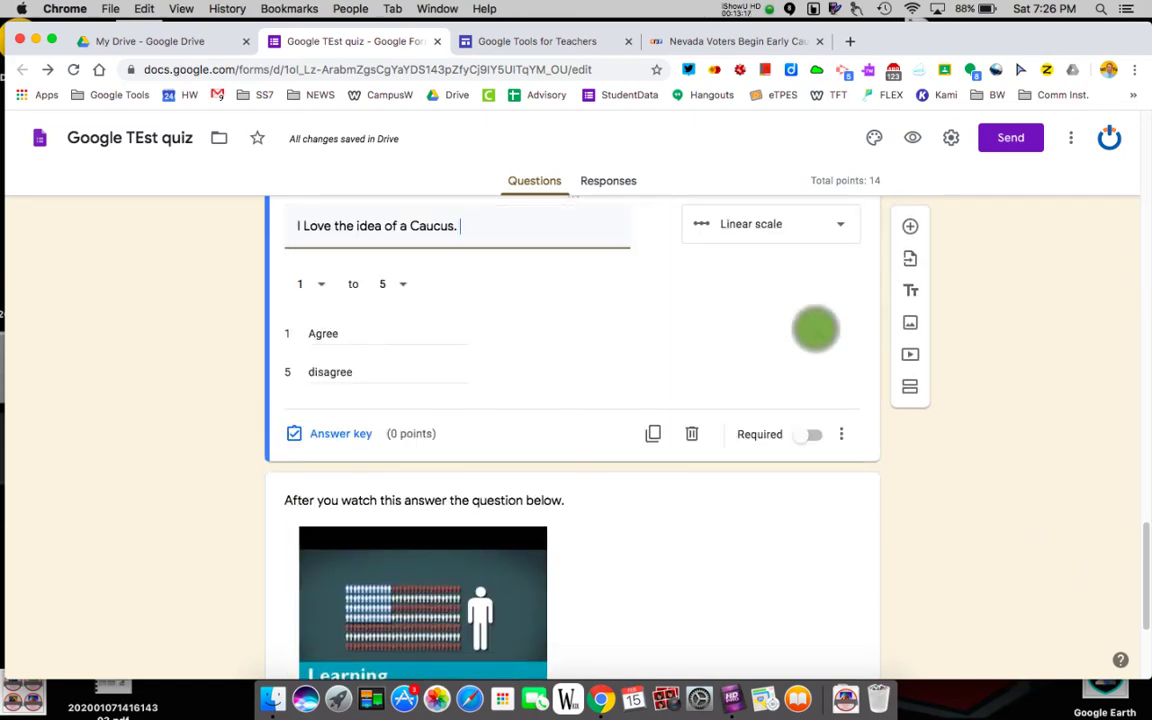
click(330, 433)
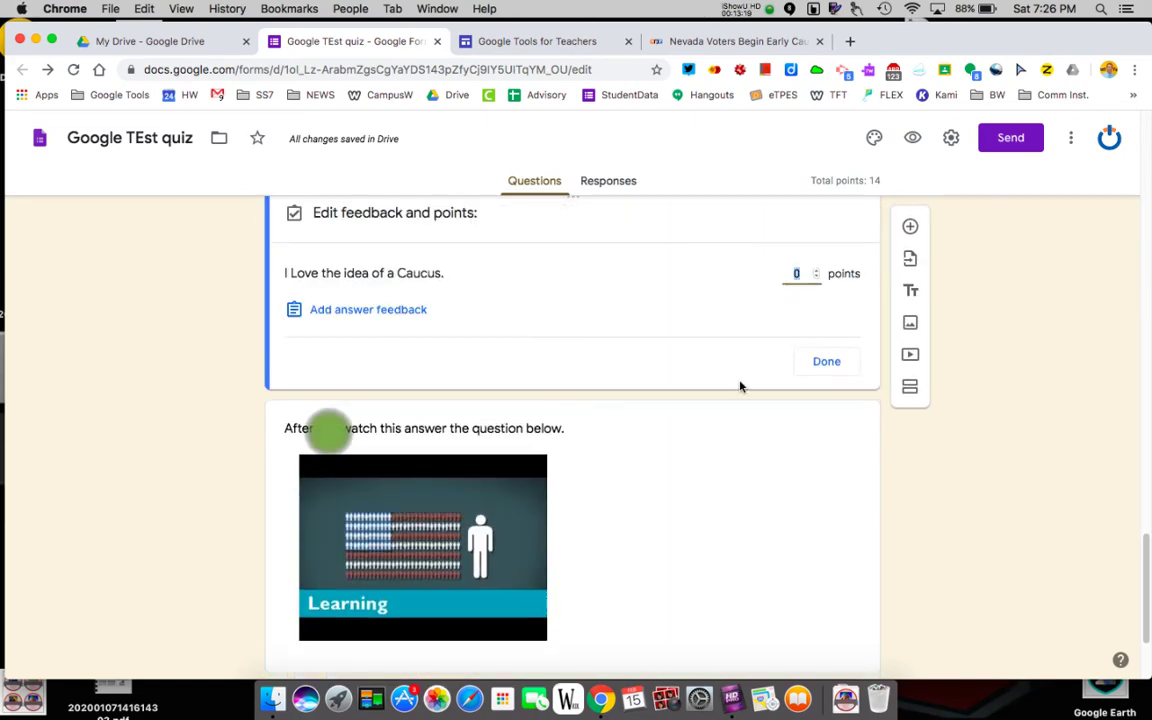
click(818, 268)
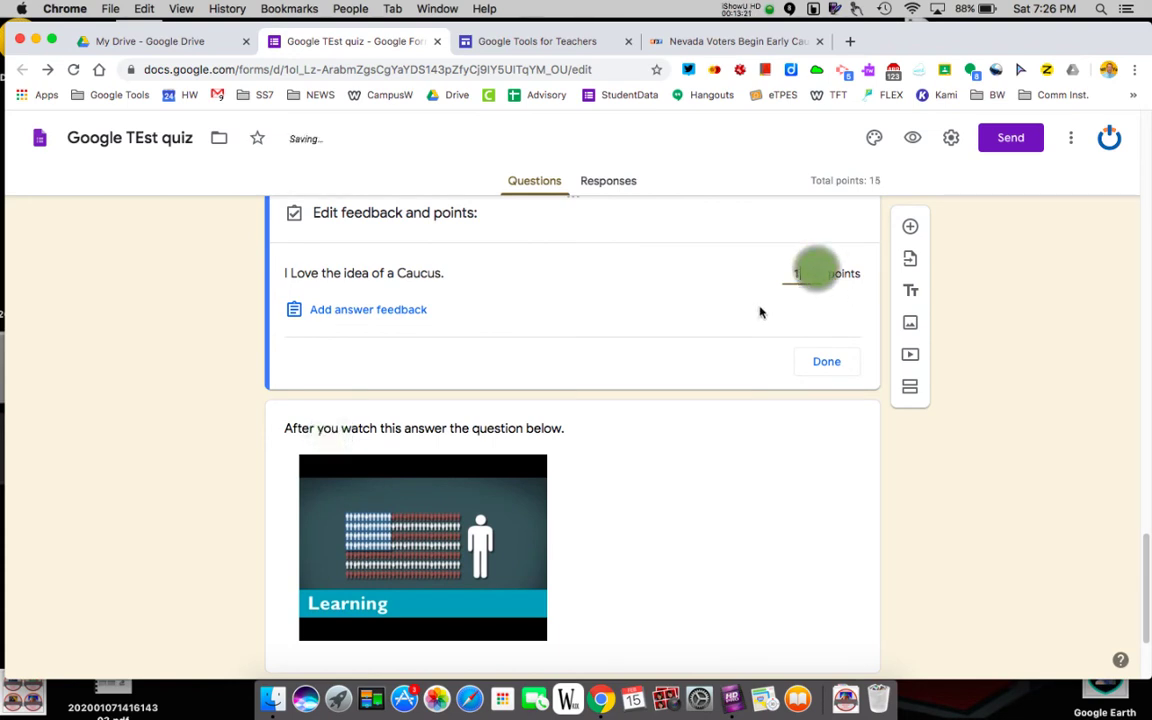
click(822, 362)
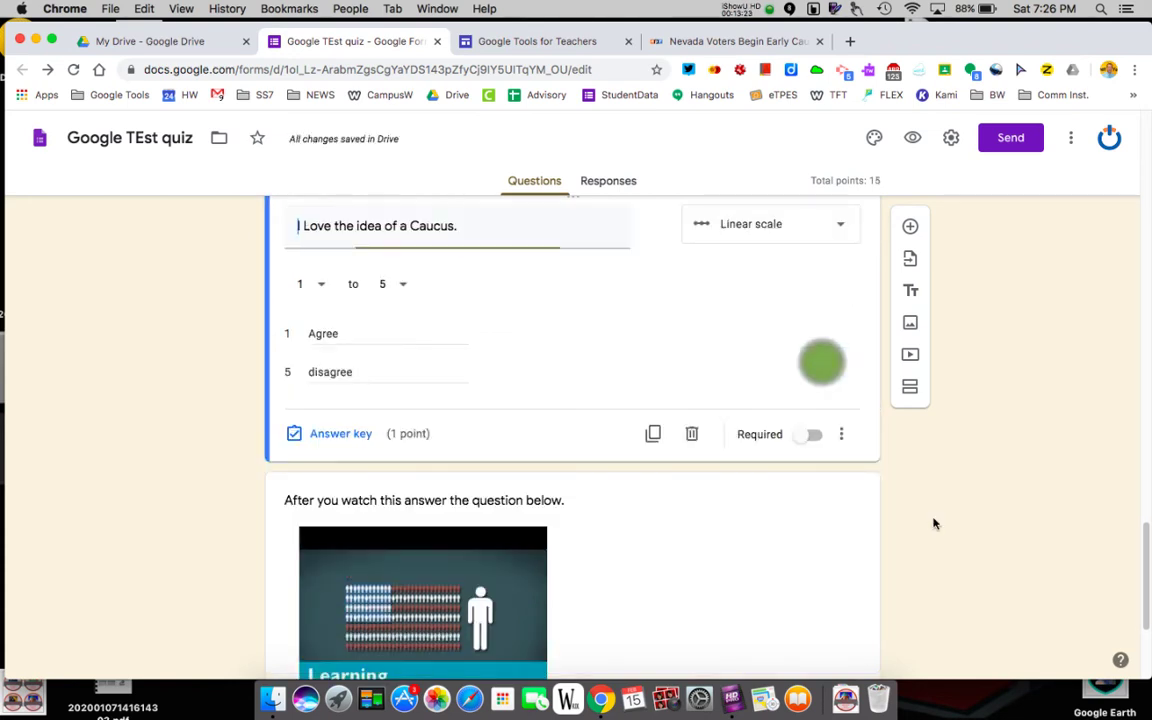
scroll(934, 523, down, 3)
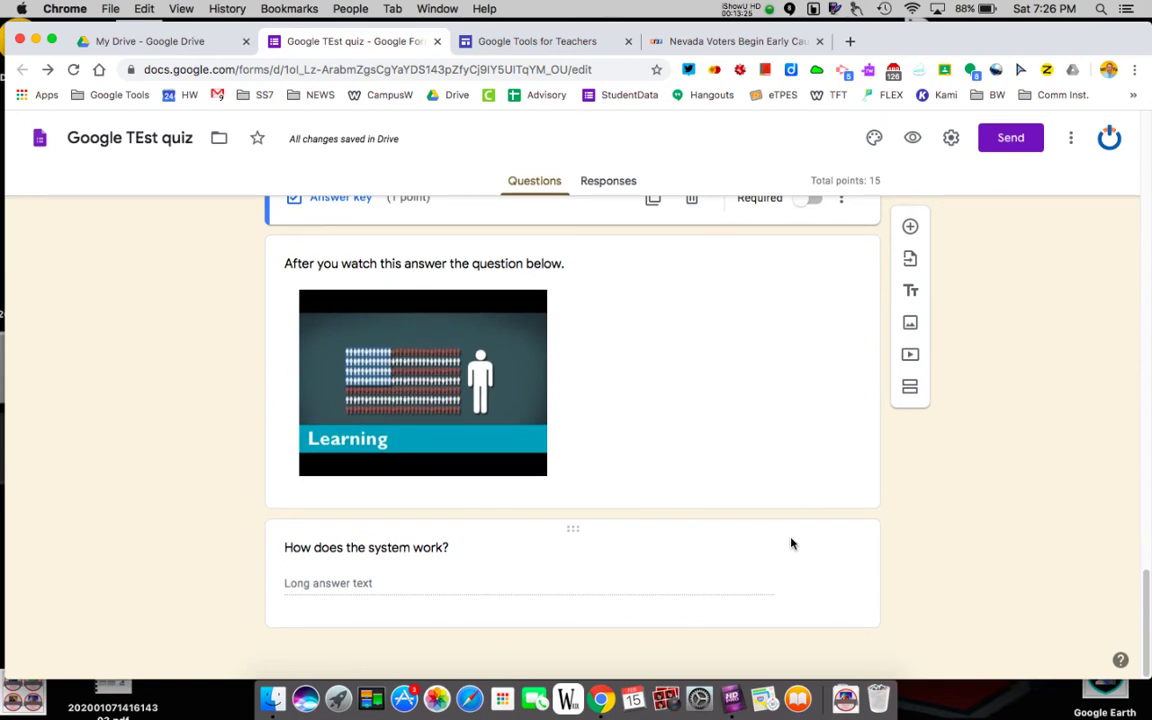
click(790, 540)
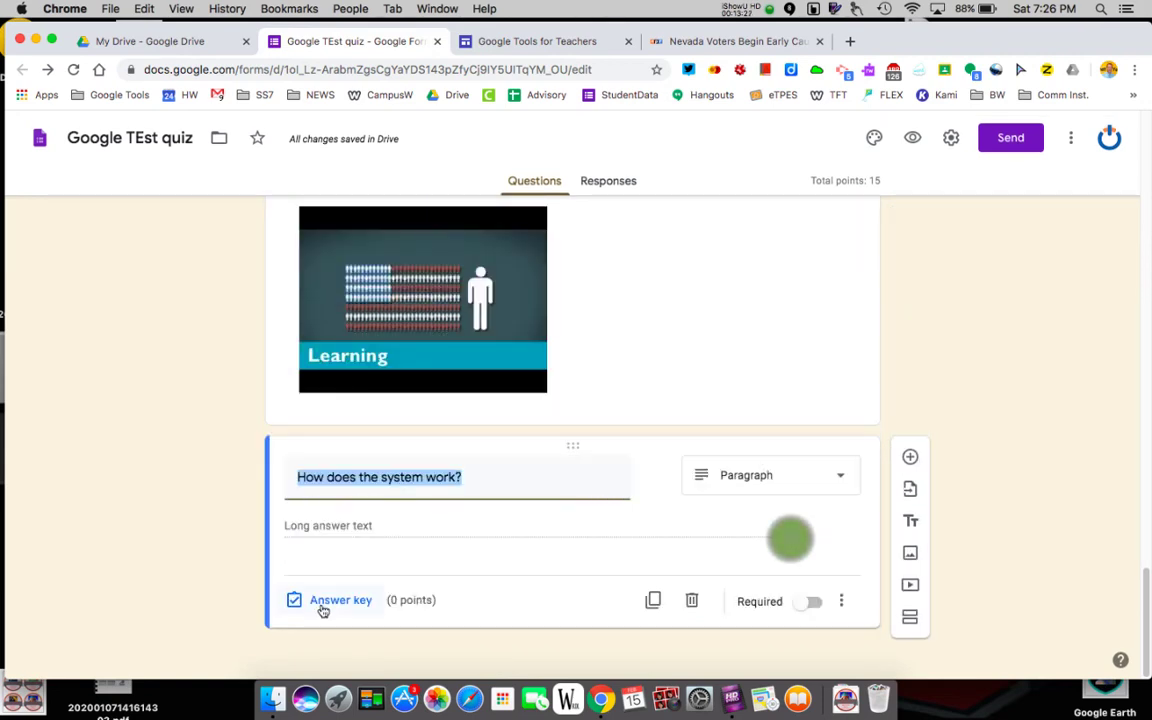
click(1027, 520)
scroll(1027, 520, up, 20)
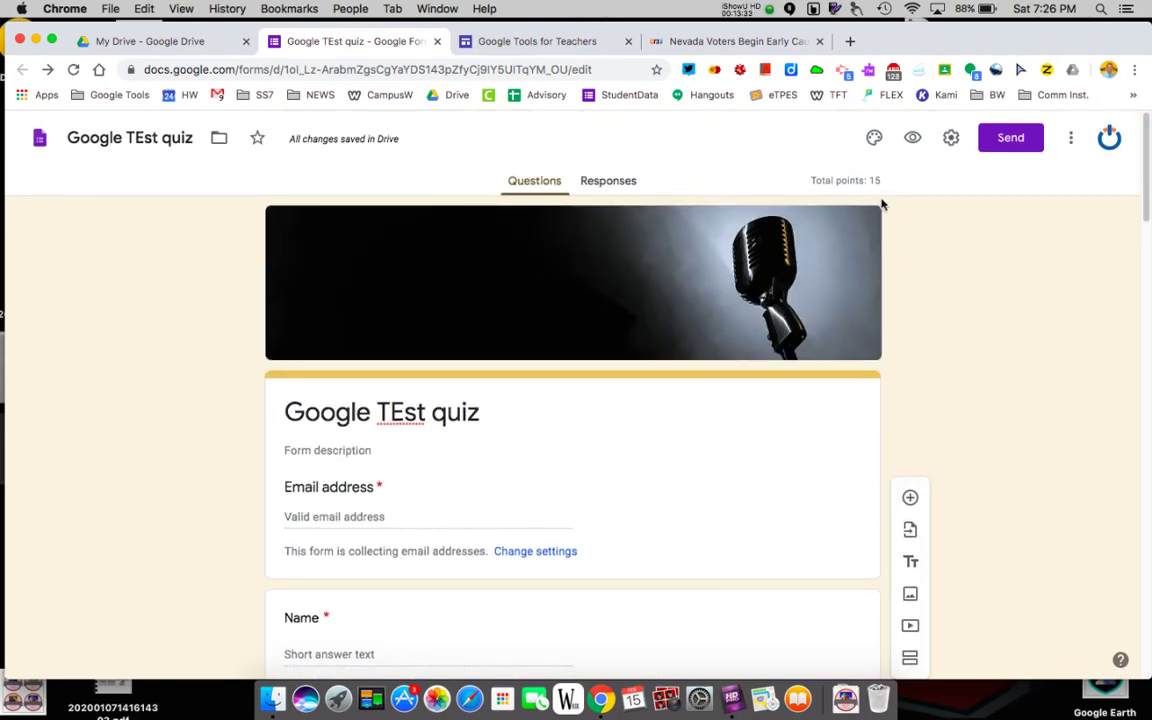
click(883, 183)
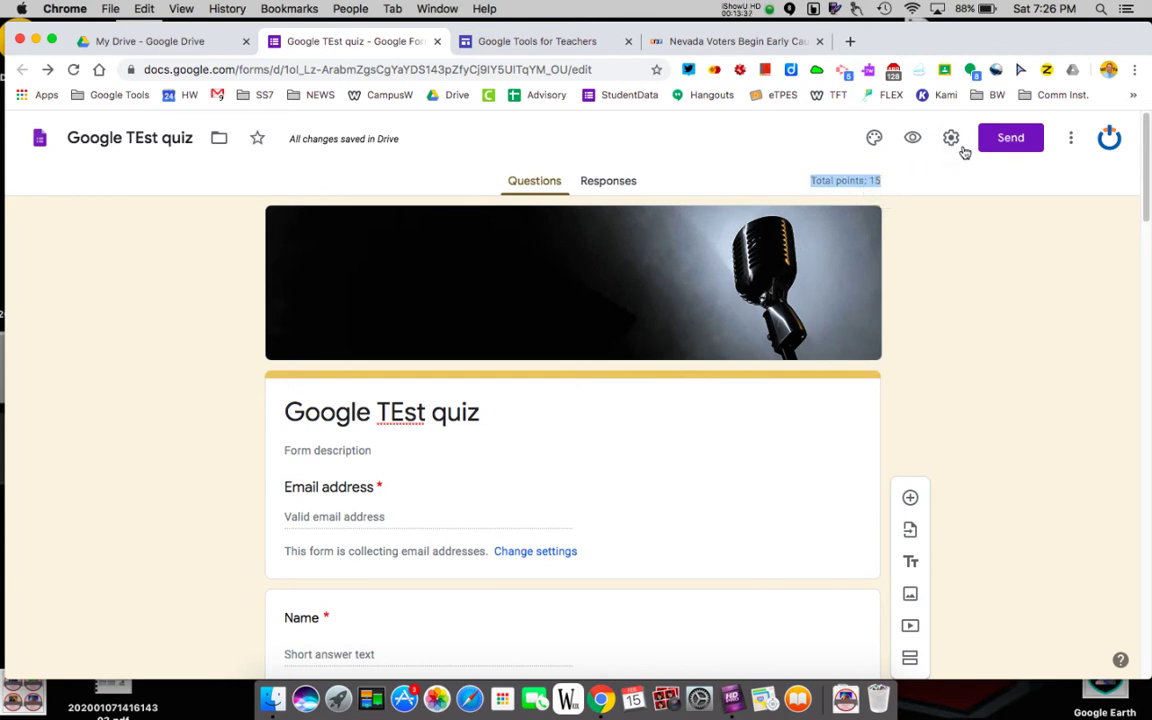
Get the quiz's shareable link with Shorten URL turned on
click(1018, 137)
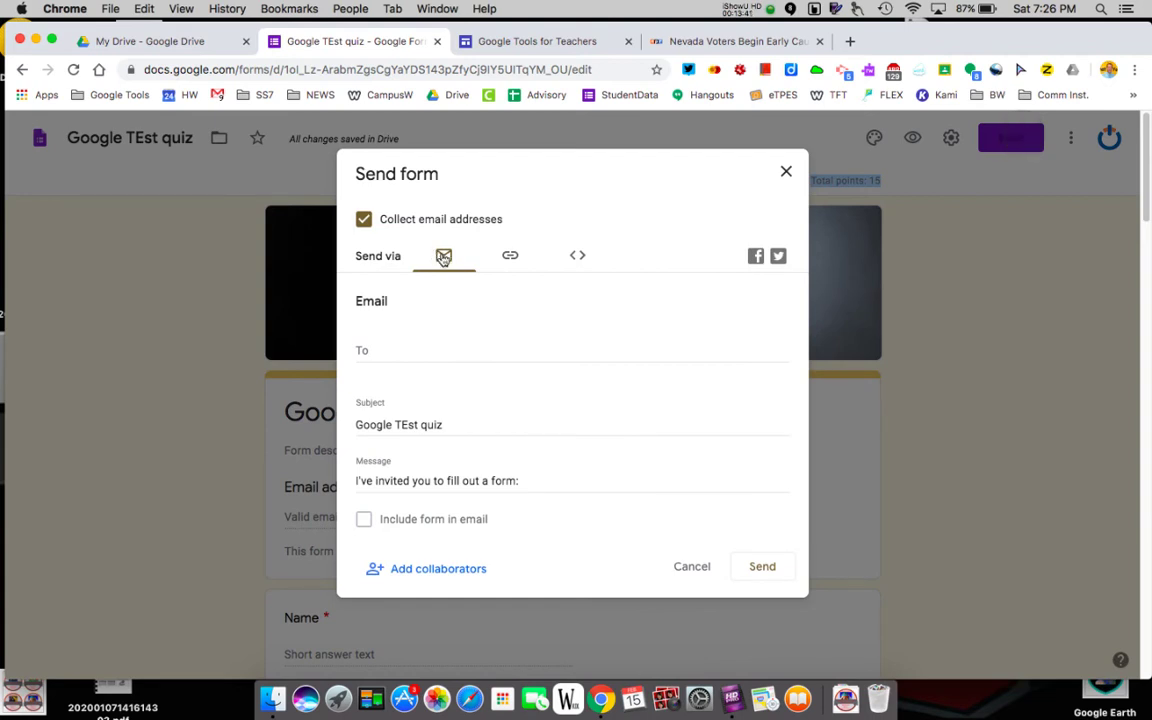
click(512, 258)
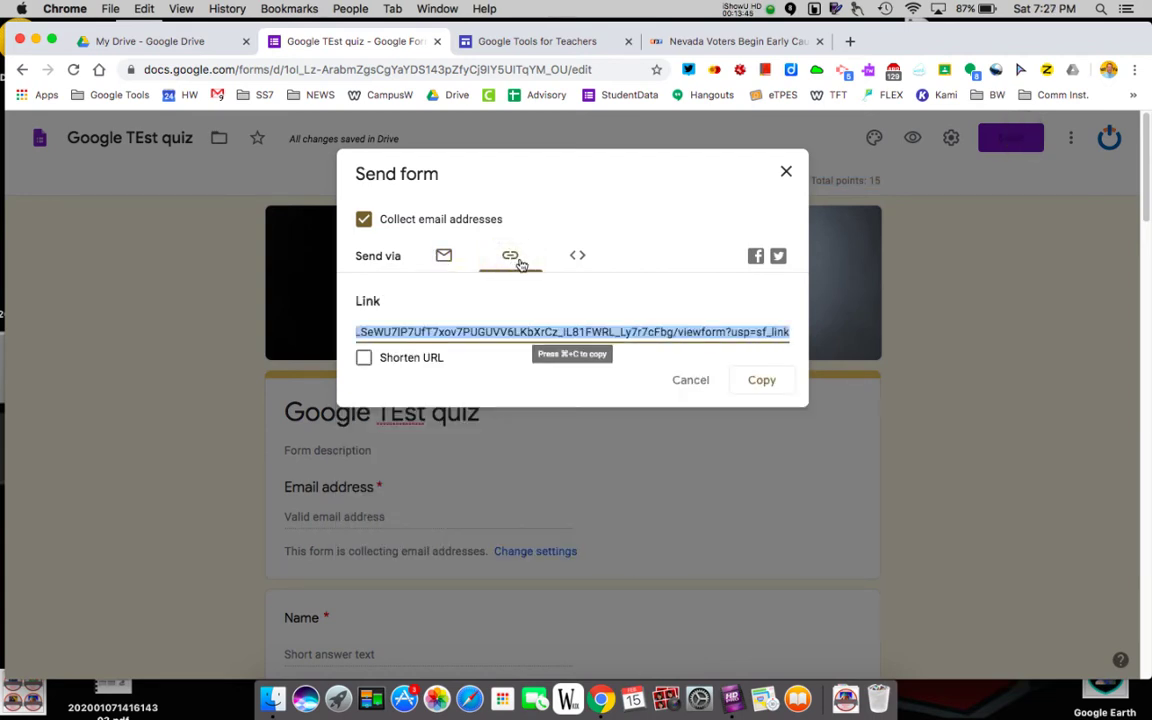
click(363, 357)
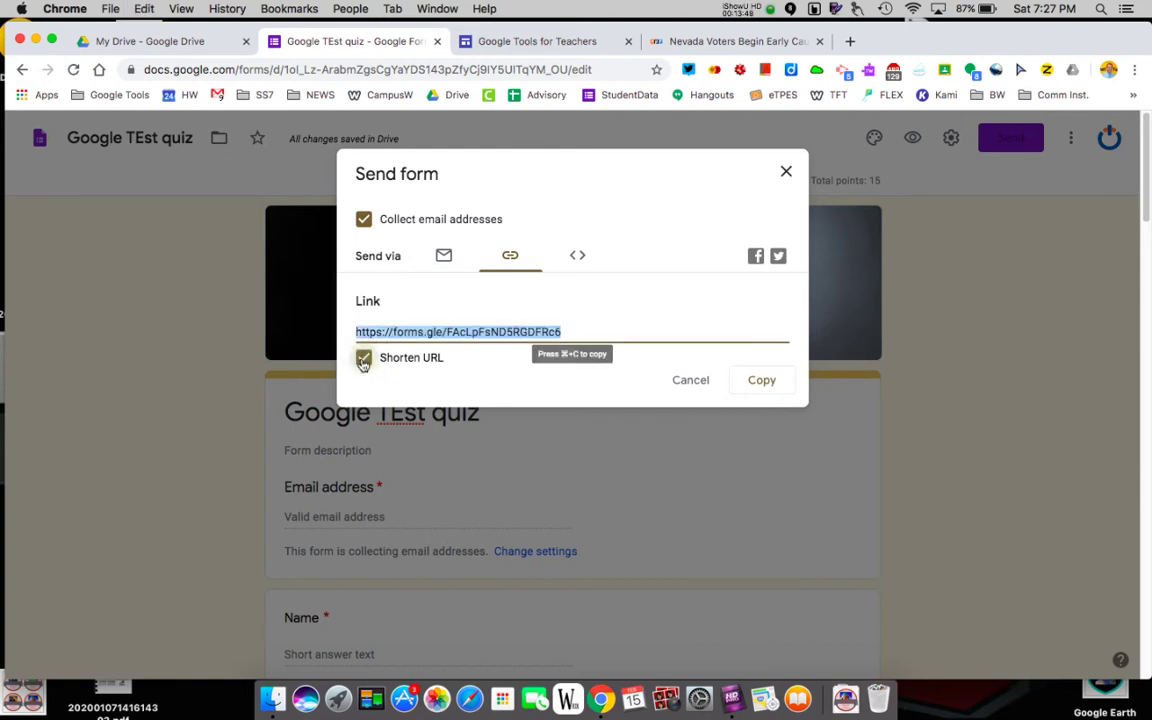
Select the quiz's iframe embed code and return to the Google Tools for Teachers site editor
click(577, 255)
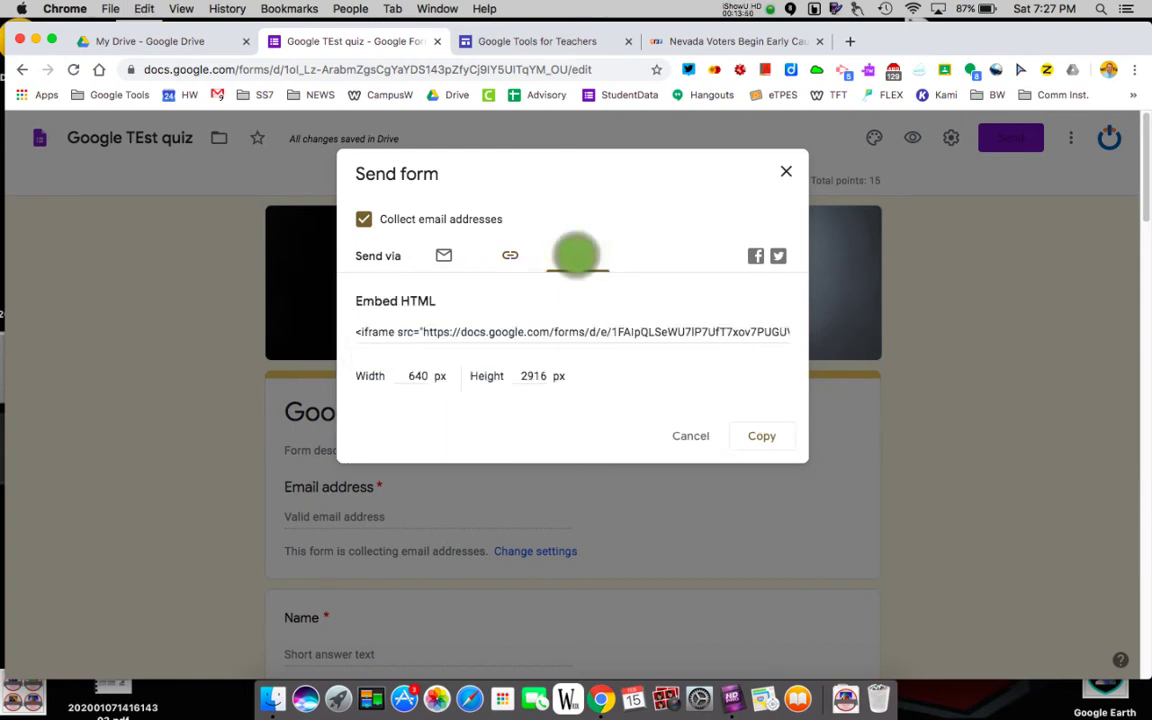
click(578, 332)
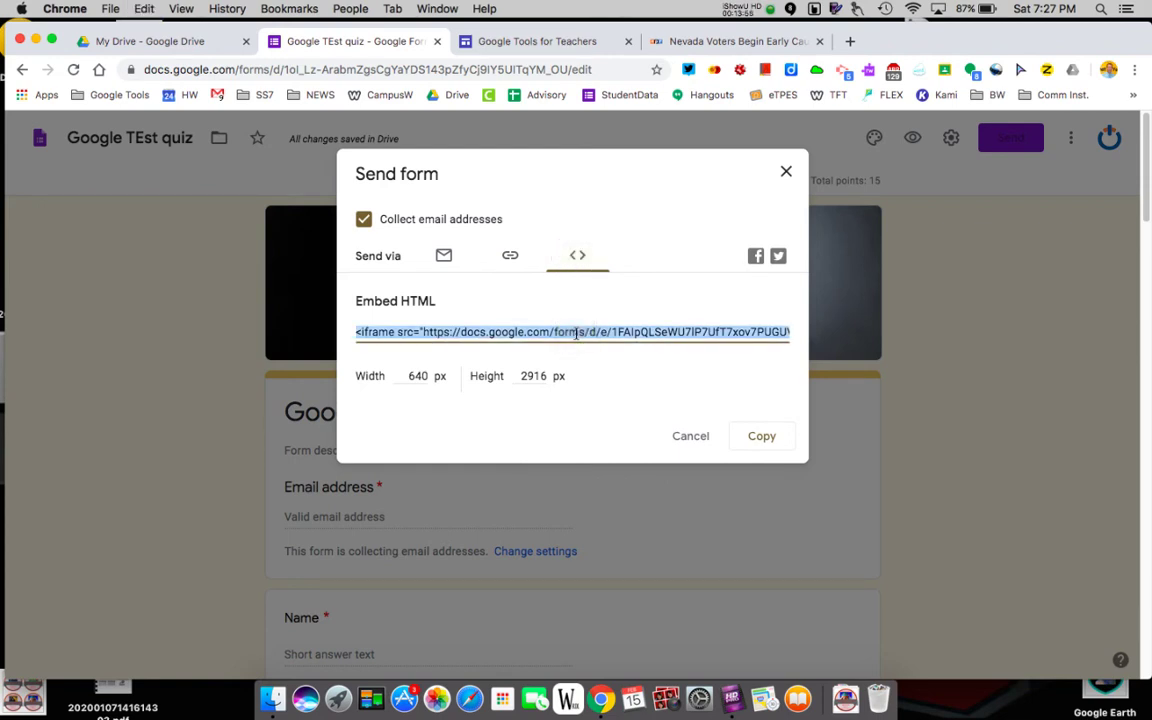
click(553, 42)
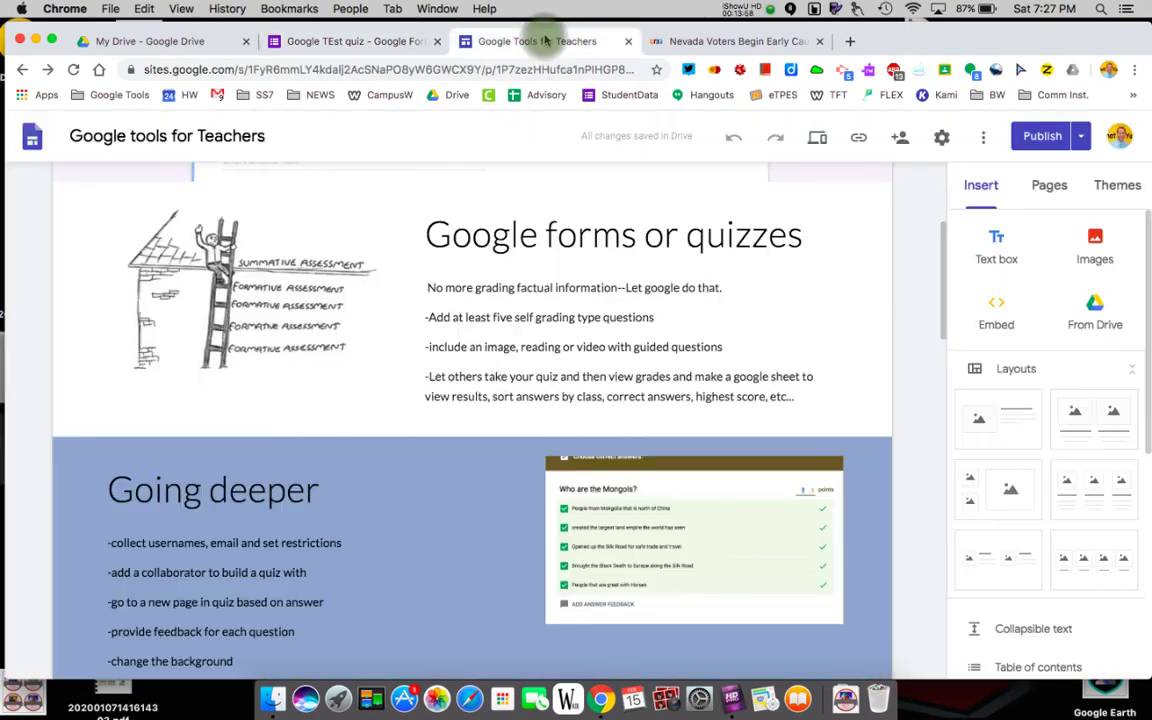
click(992, 315)
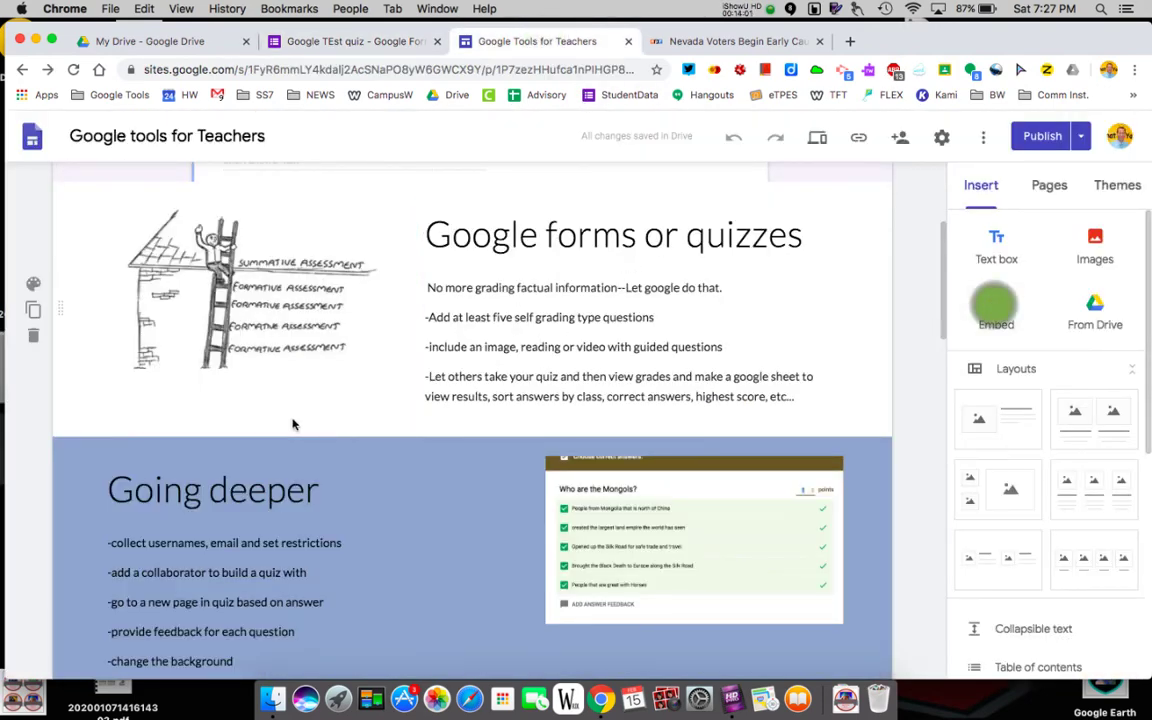
click(996, 310)
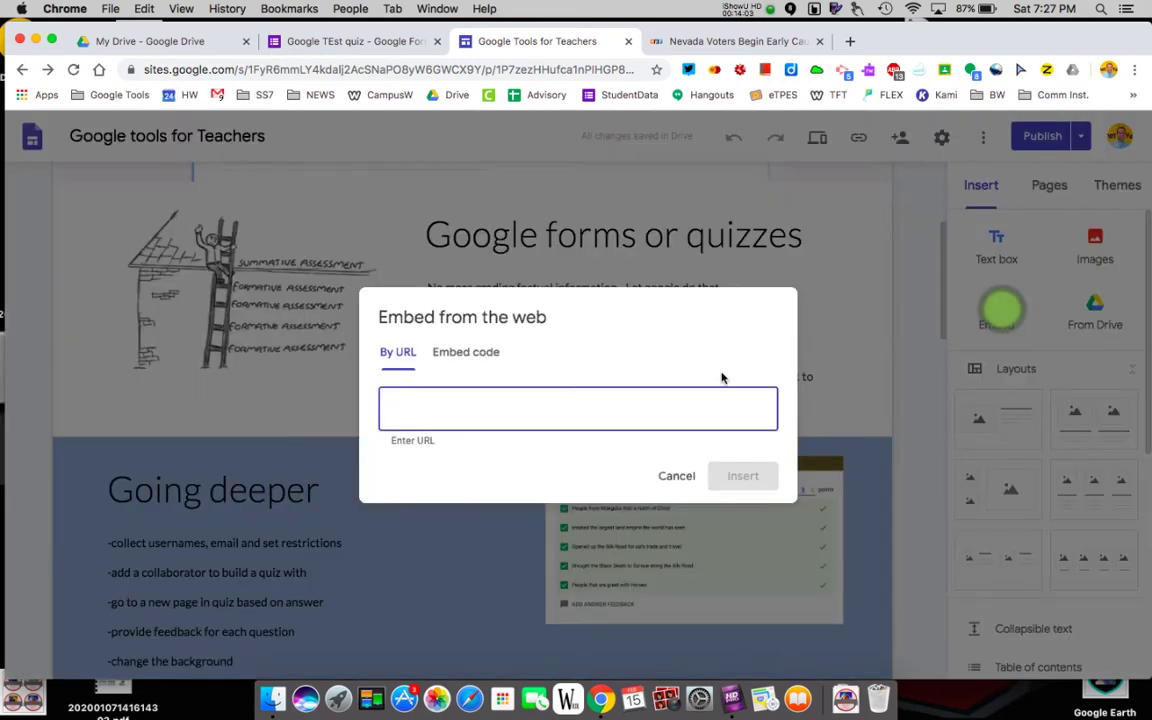
click(589, 409)
key(super+v)
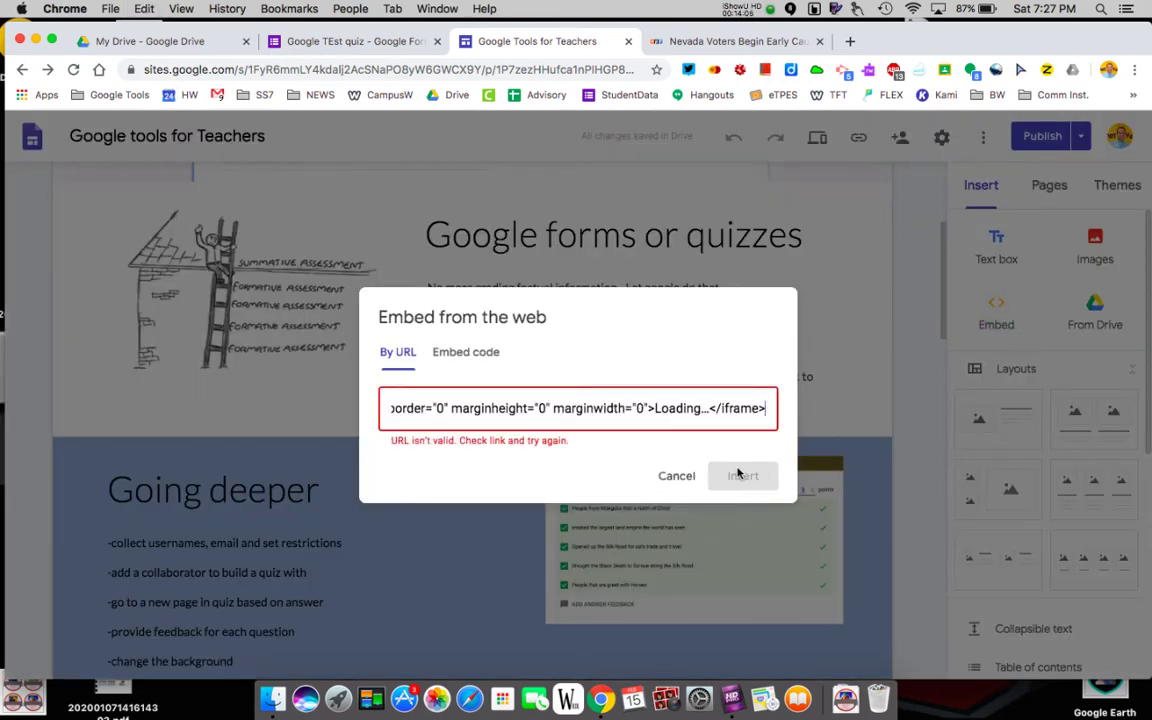
click(476, 360)
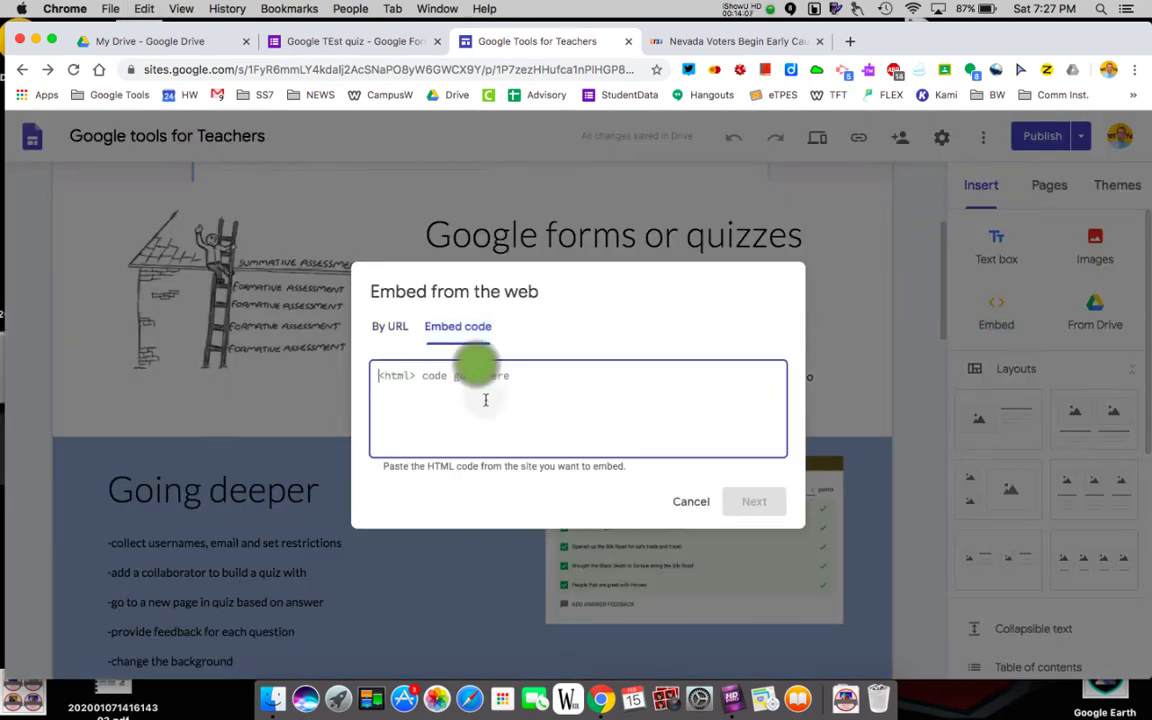
click(481, 392)
key(super+v)
click(756, 501)
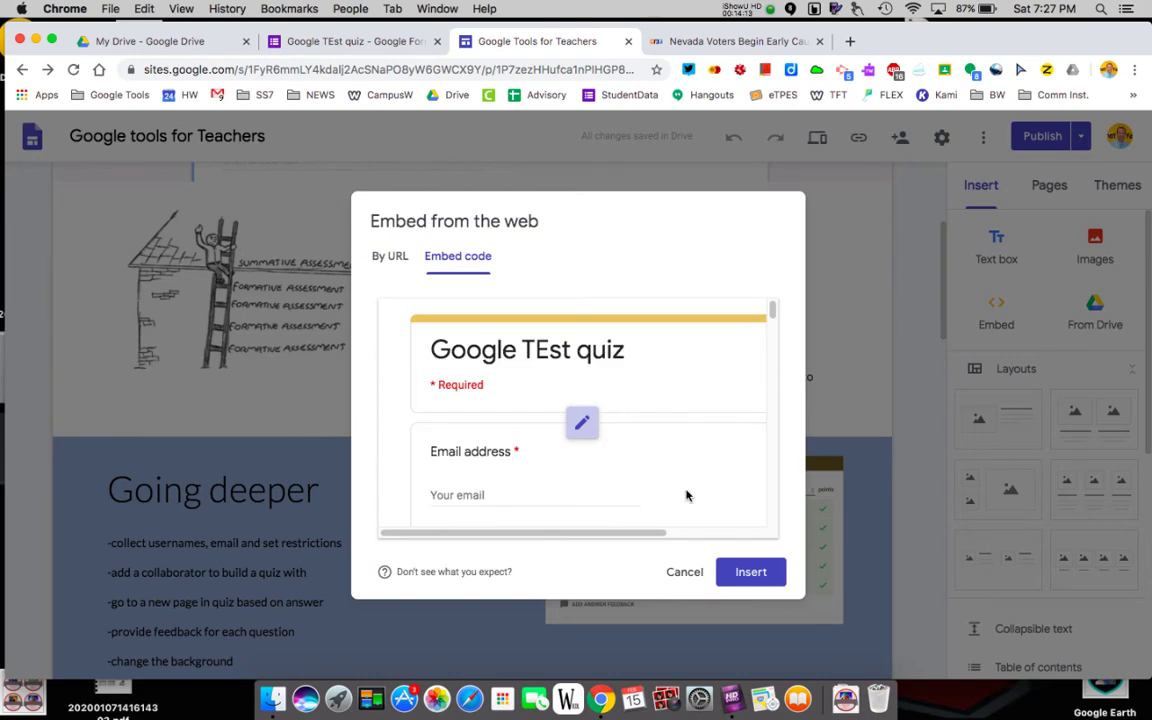
click(750, 571)
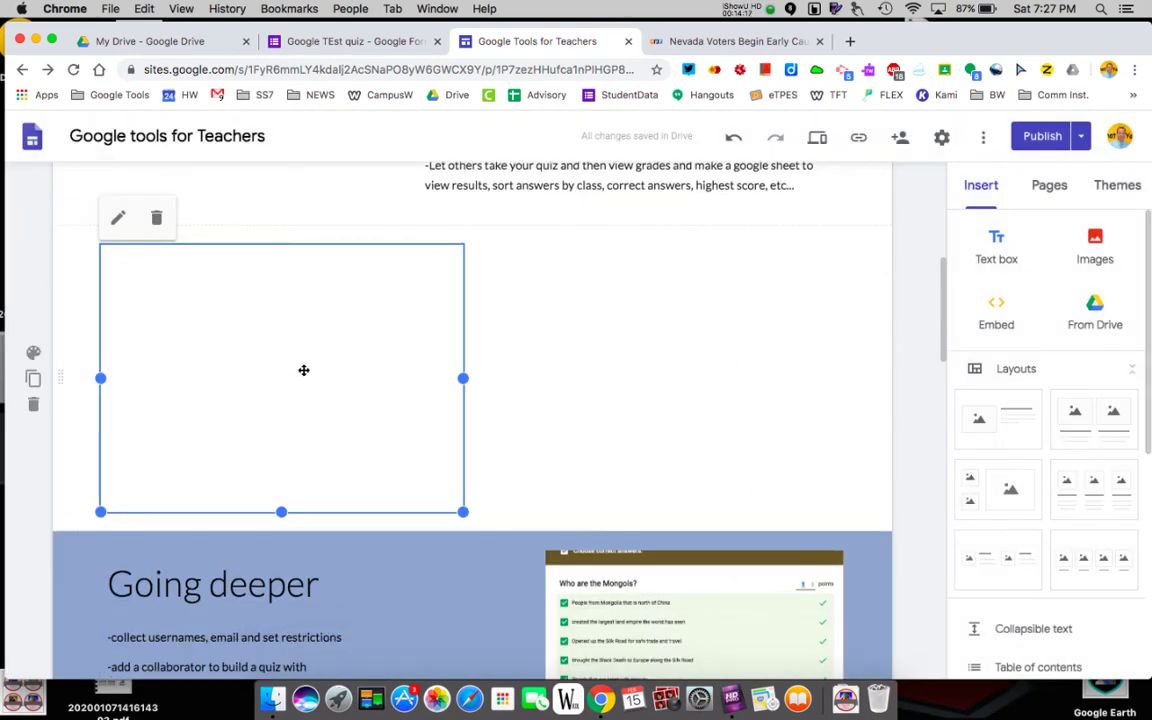
scroll(360, 397, down, 3)
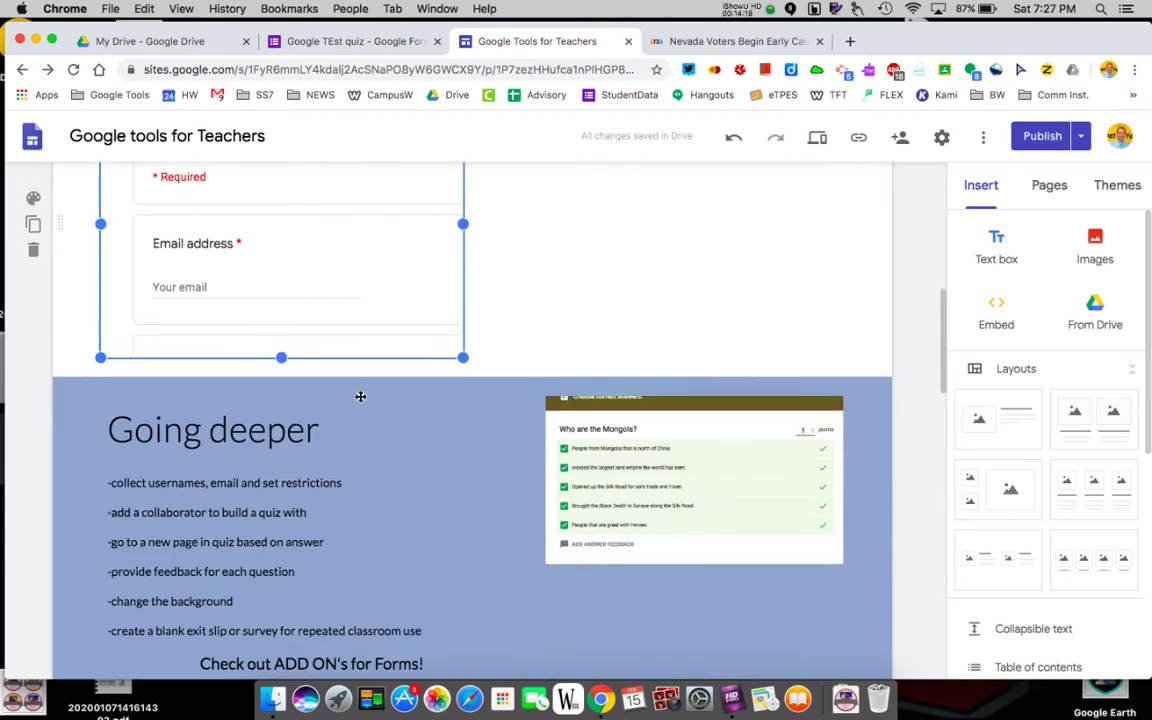
scroll(360, 397, up, 4)
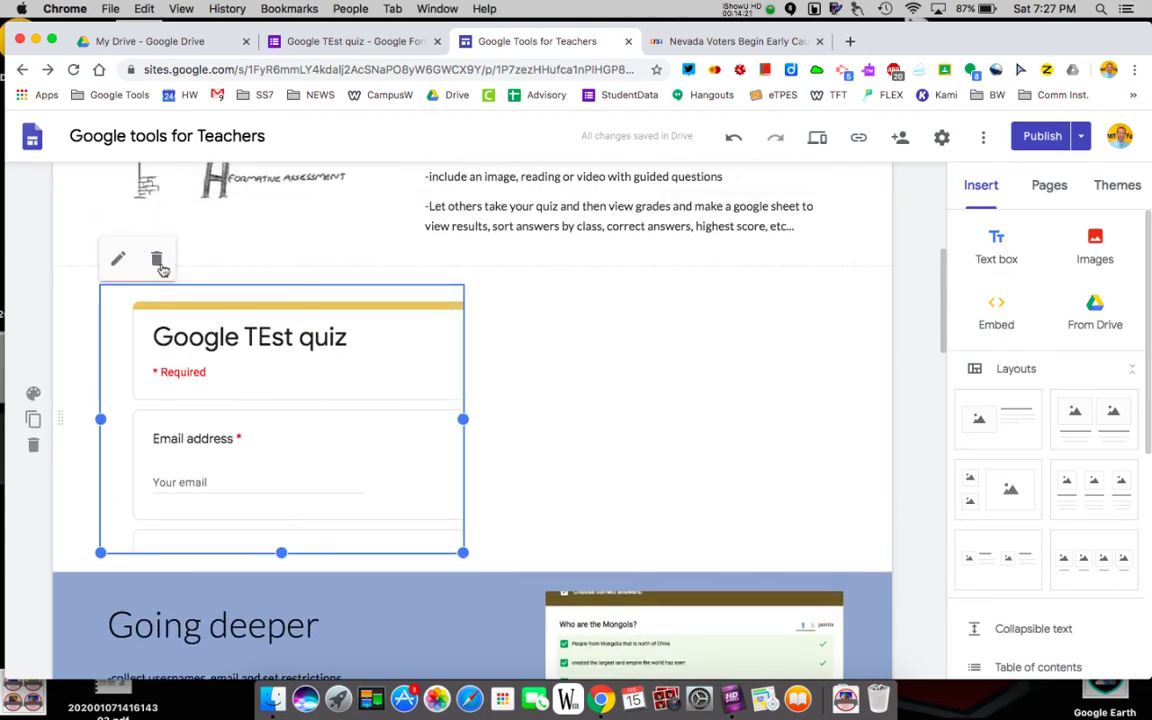
click(158, 262)
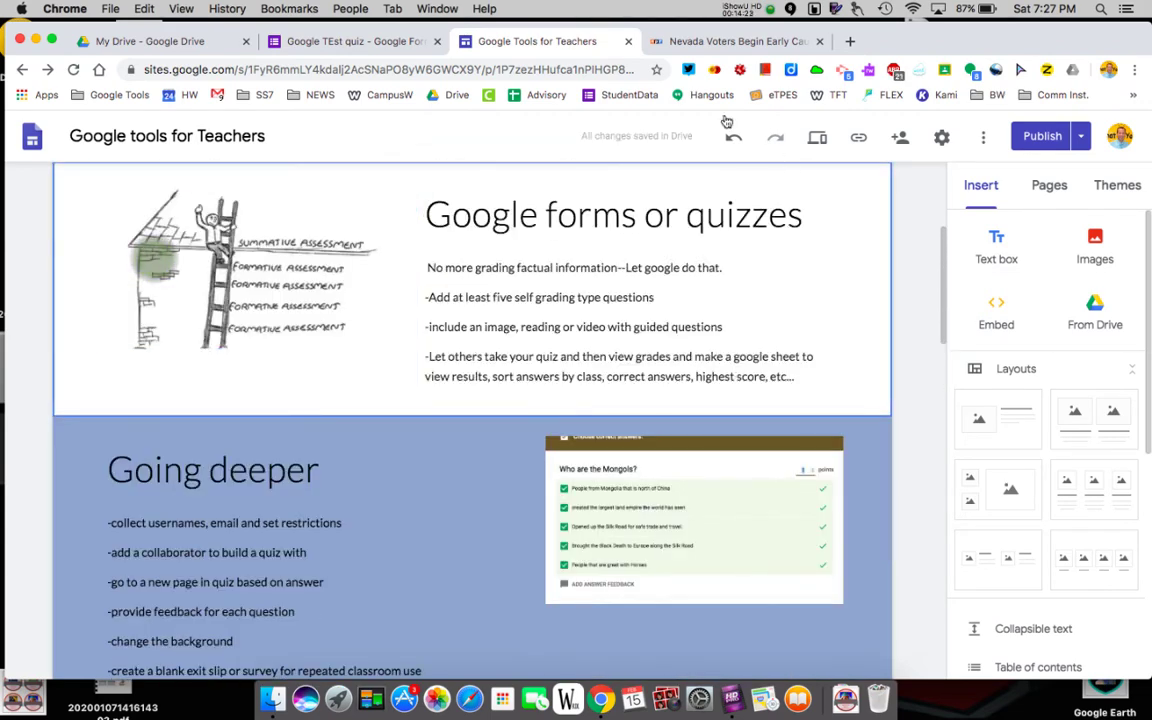
click(374, 41)
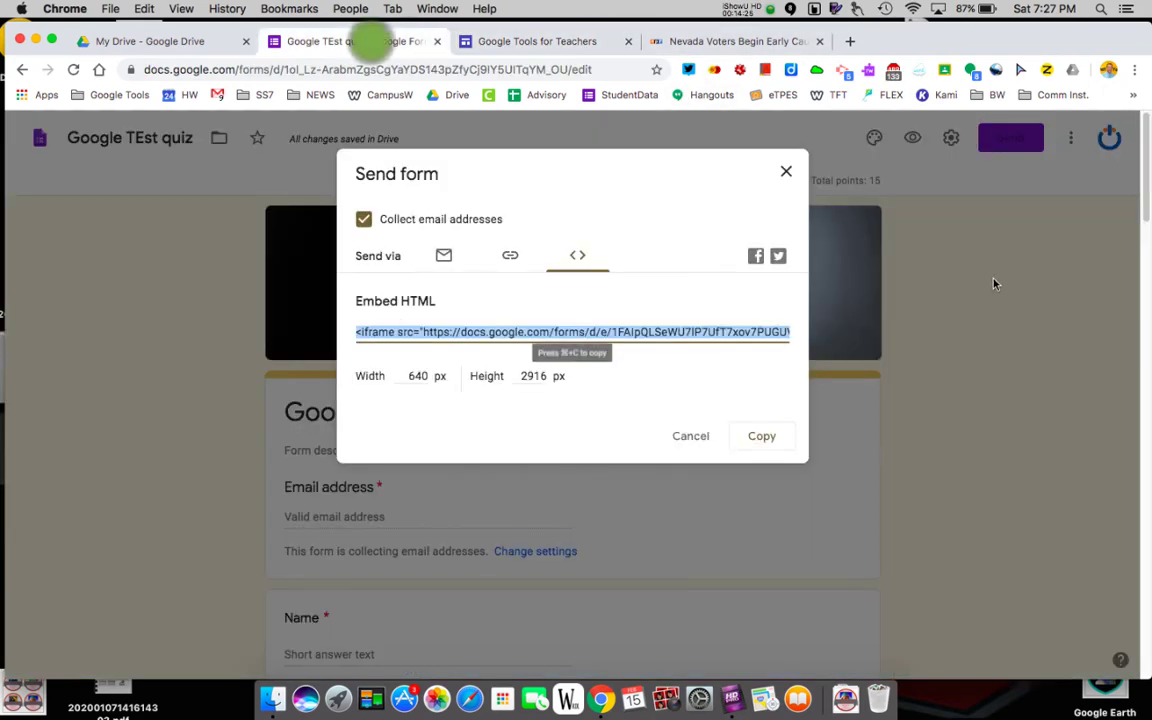
click(508, 254)
click(522, 330)
key(super+c)
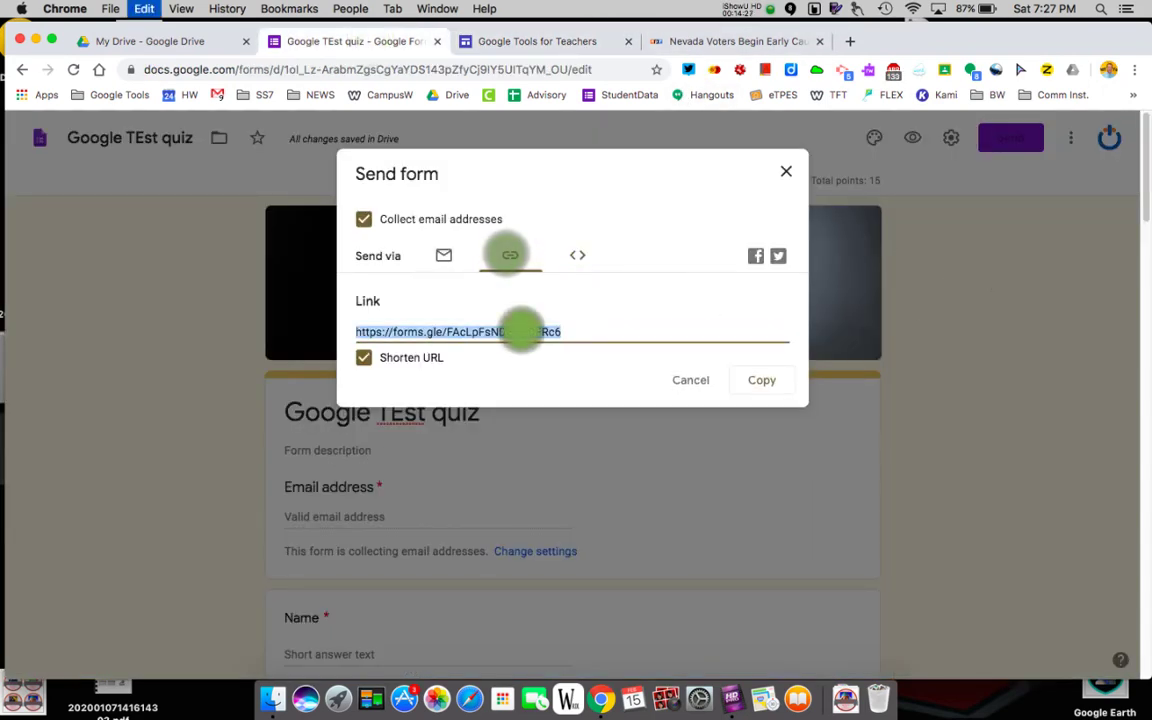
click(558, 41)
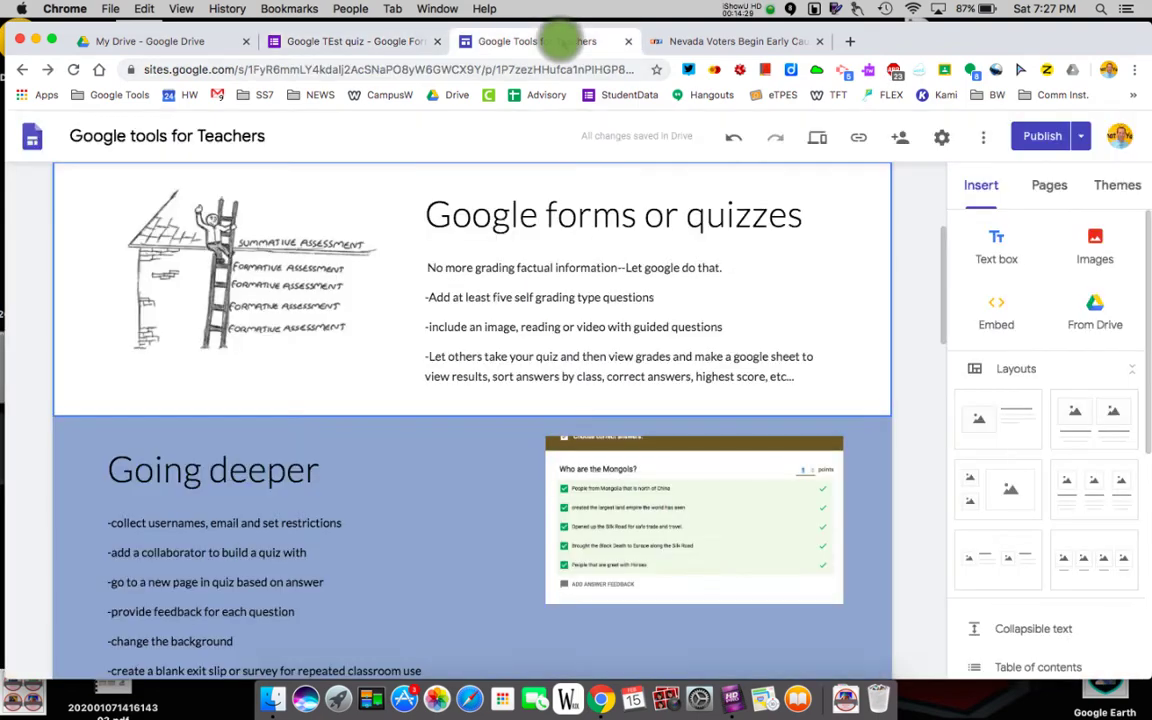
Add a new line 'Here is my example.' to the end of the quiz text block
click(818, 379)
key(Return)
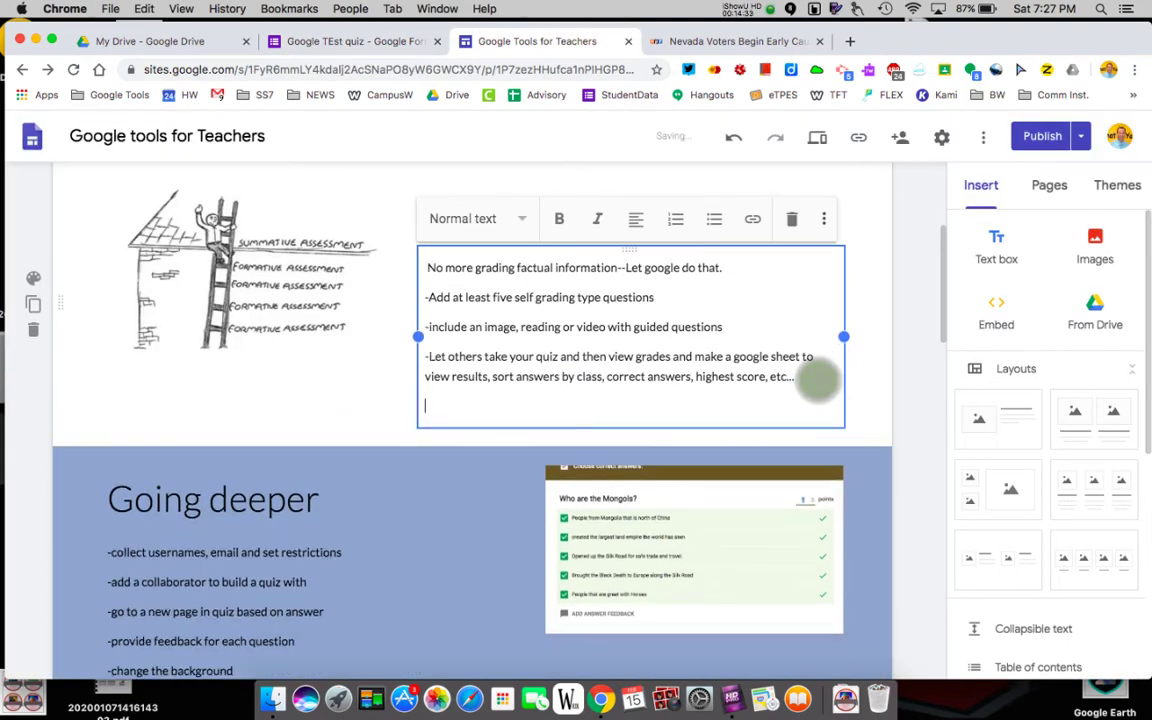
text(Here is my example)
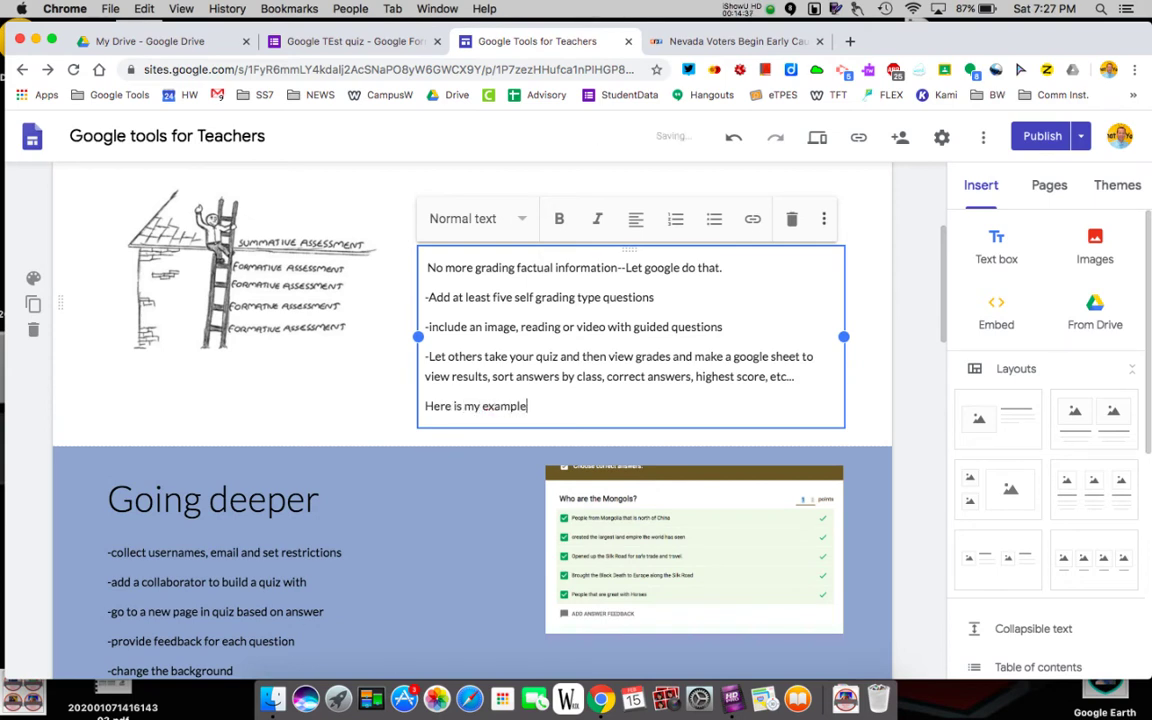
text(.)
Link the words 'is my example' to the quiz's short URL, then return to the quiz
drag(526, 405, 457, 403)
drag(526, 406, 527, 405)
click(752, 221)
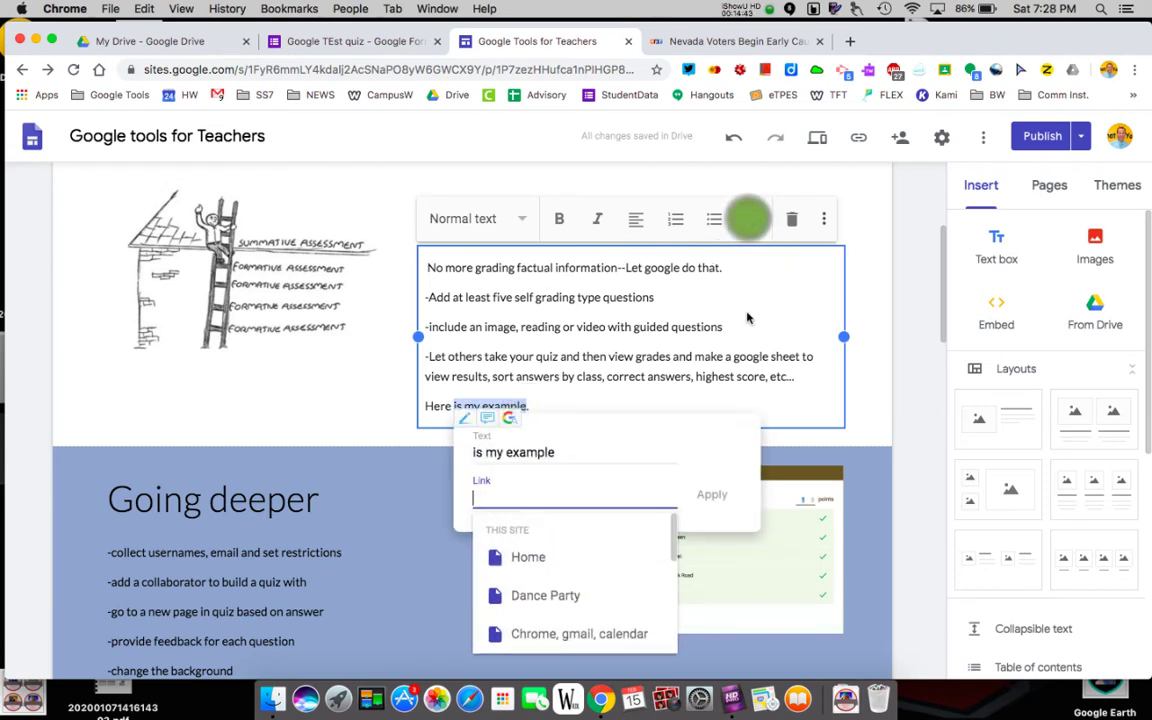
key(cmd+v)
click(711, 494)
click(885, 392)
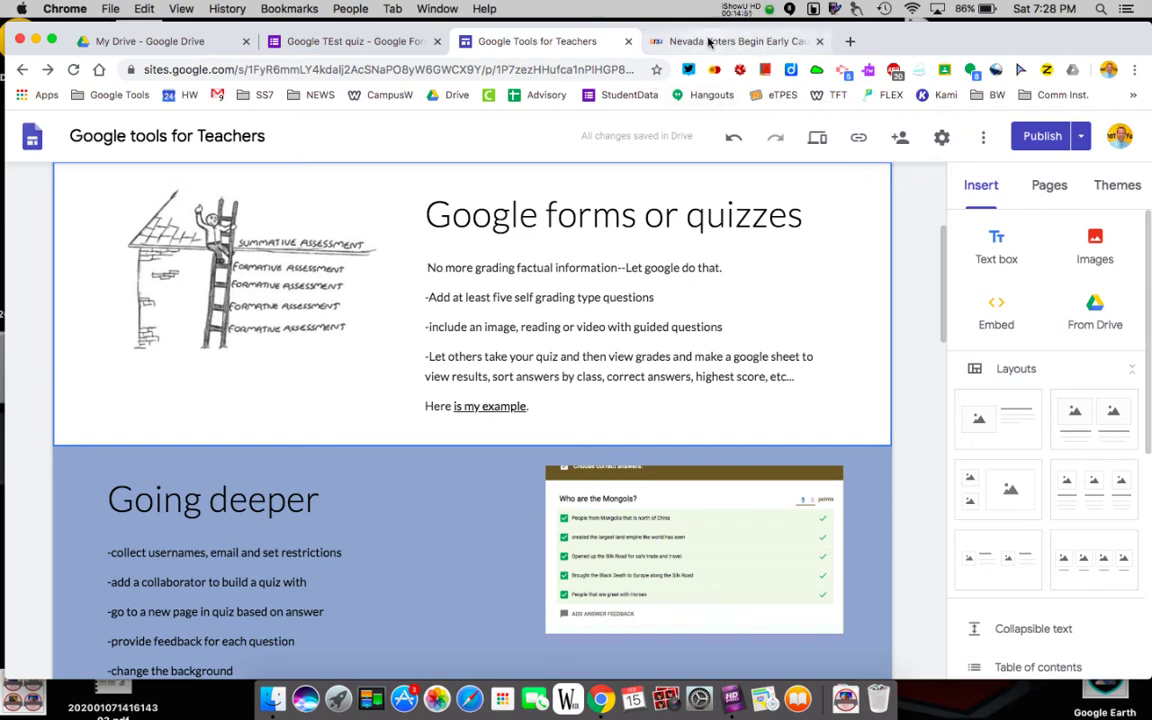
click(368, 43)
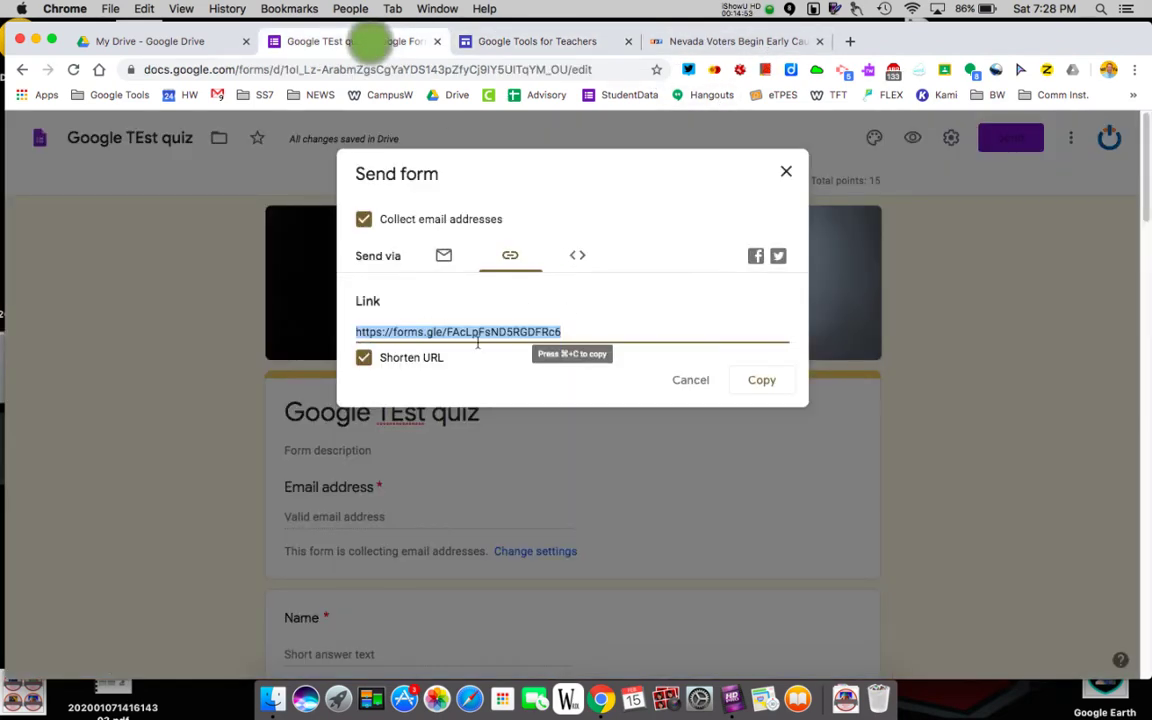
Open the quiz link in a new browser tab
click(846, 42)
click(448, 72)
key(super+v)
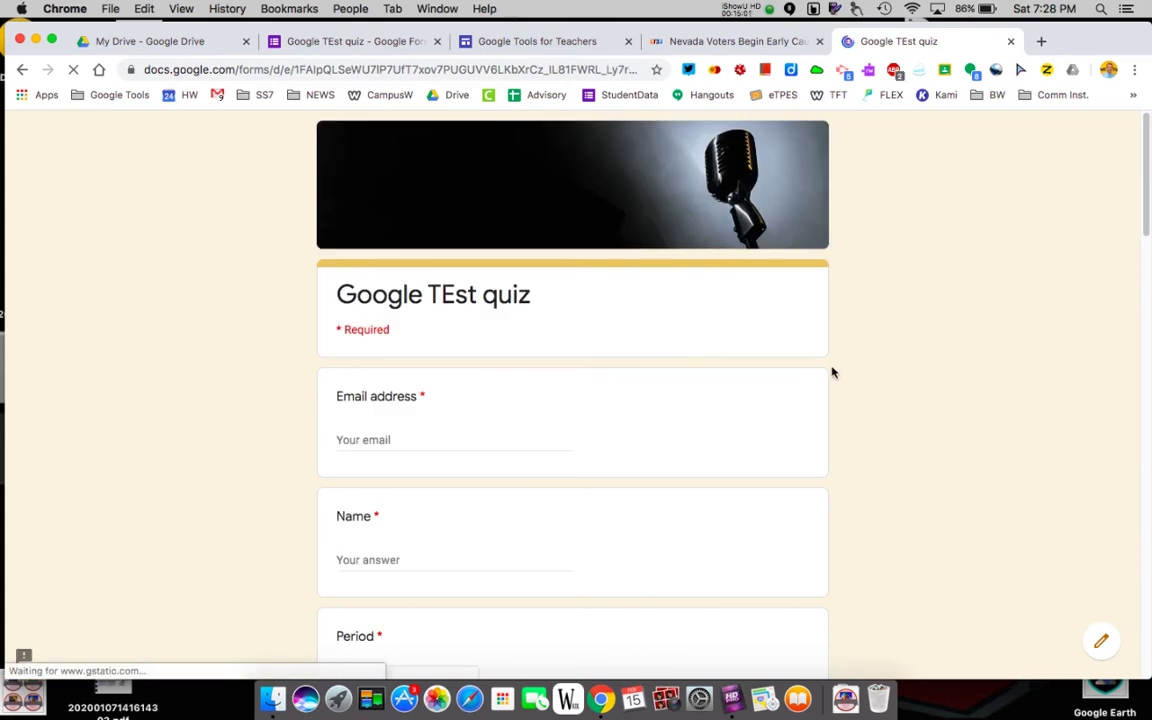
Autofill the respondent's e-mail and name and choose Per3 as the period
click(409, 438)
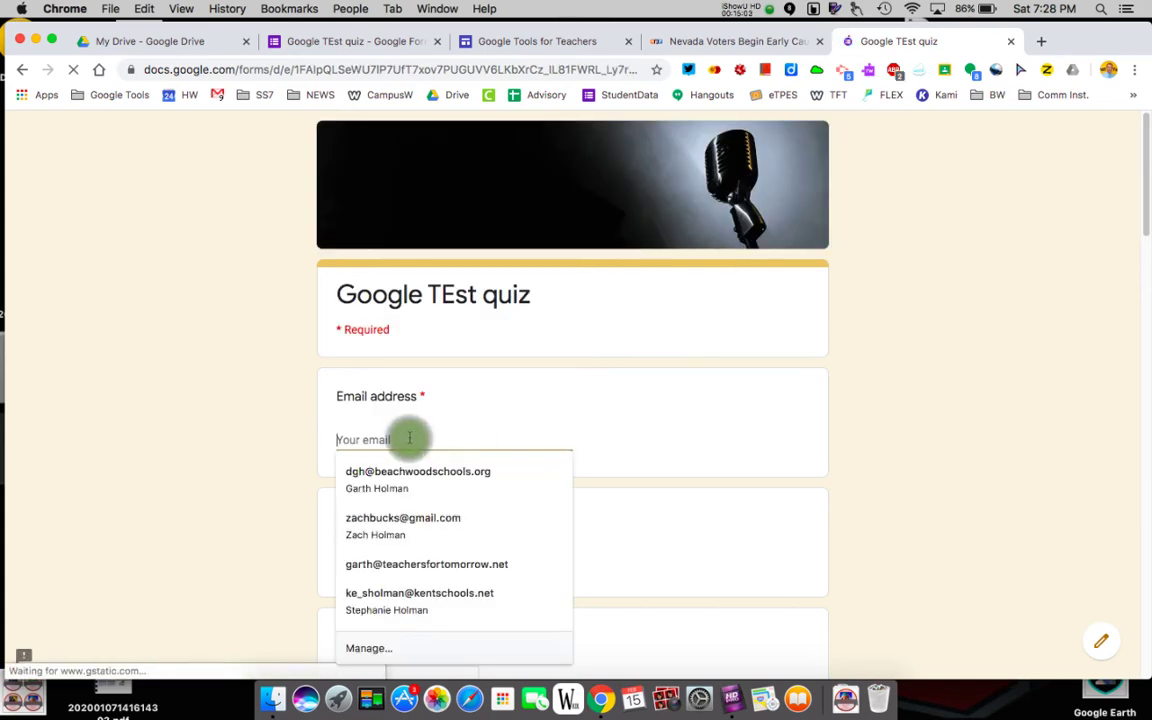
click(418, 527)
scroll(490, 500, down, 3)
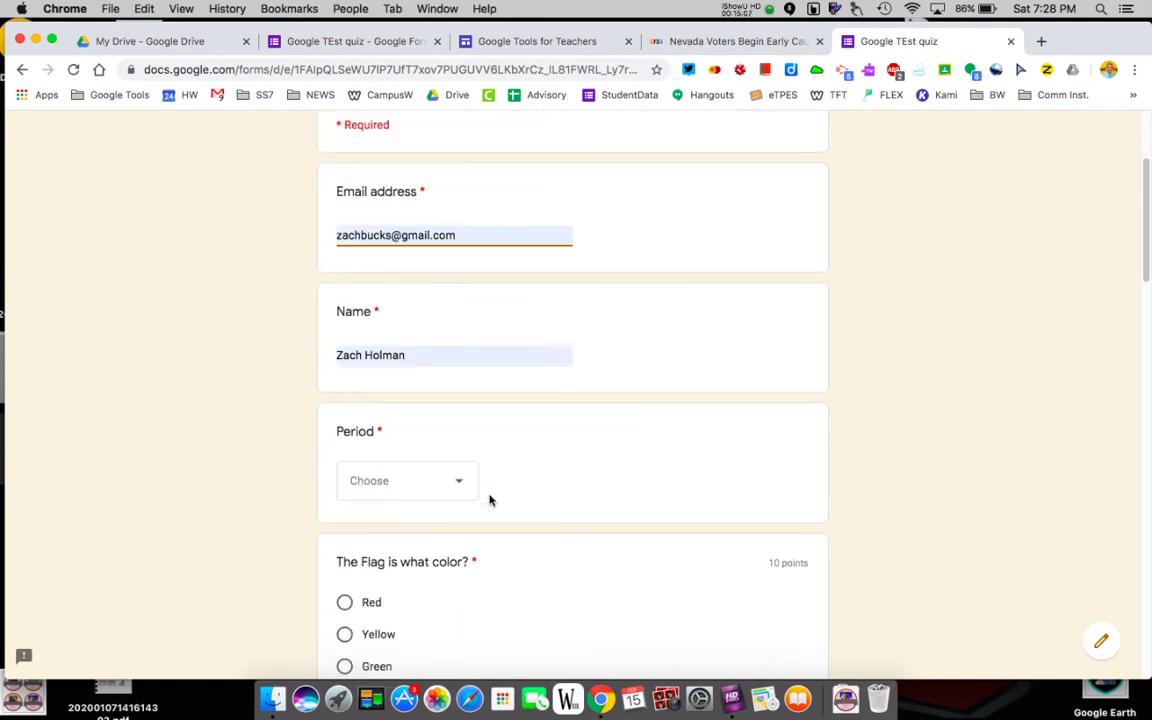
click(463, 485)
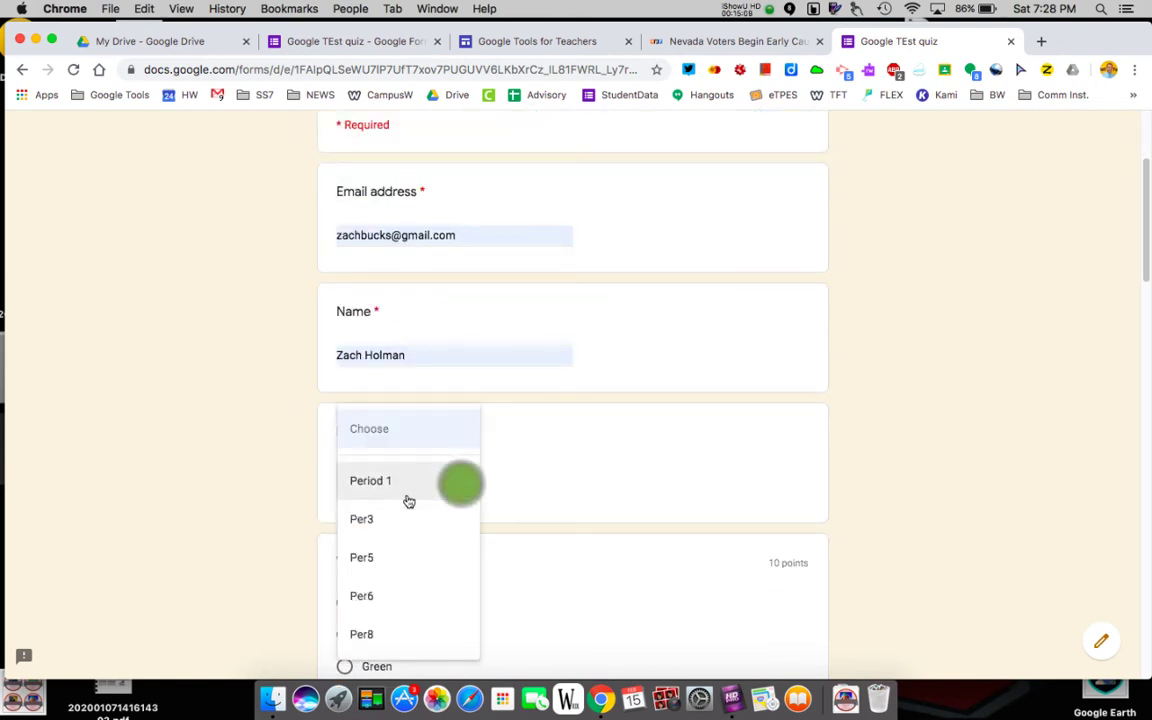
click(395, 533)
scroll(622, 483, down, 3)
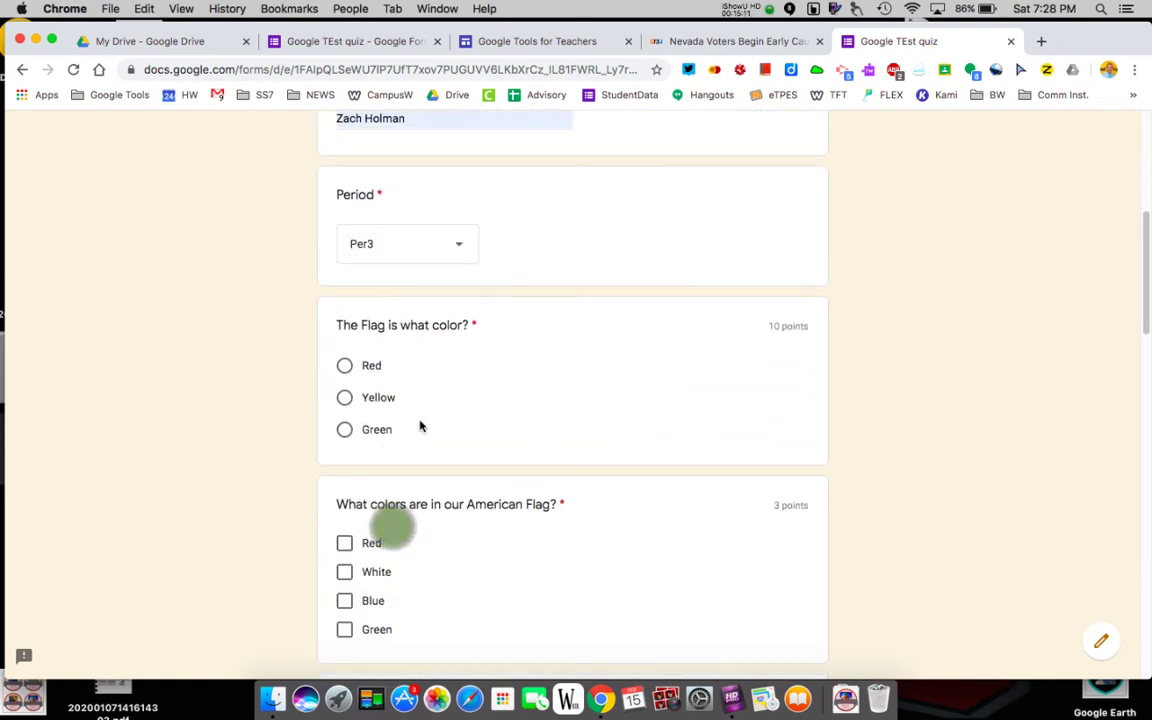
Check Red and White as flag colours and choose Garth for the photo question
click(344, 366)
scroll(609, 435, down, 2)
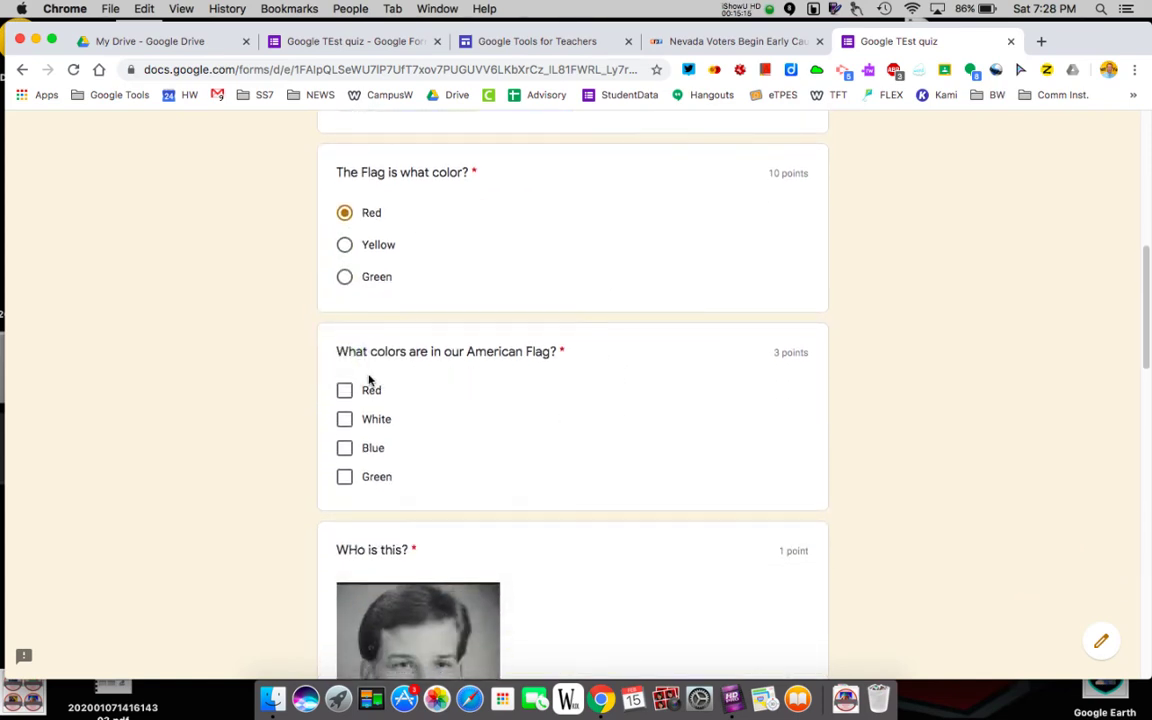
click(347, 390)
click(344, 416)
scroll(505, 452, down, 5)
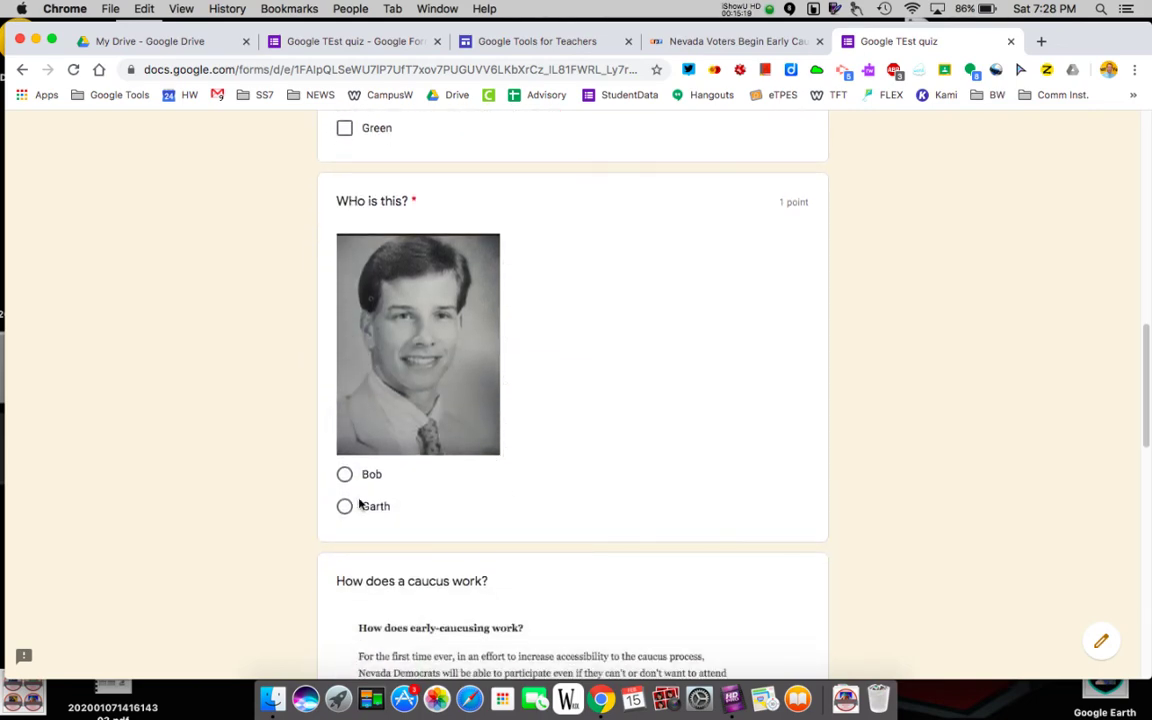
click(344, 506)
scroll(627, 501, down, 5)
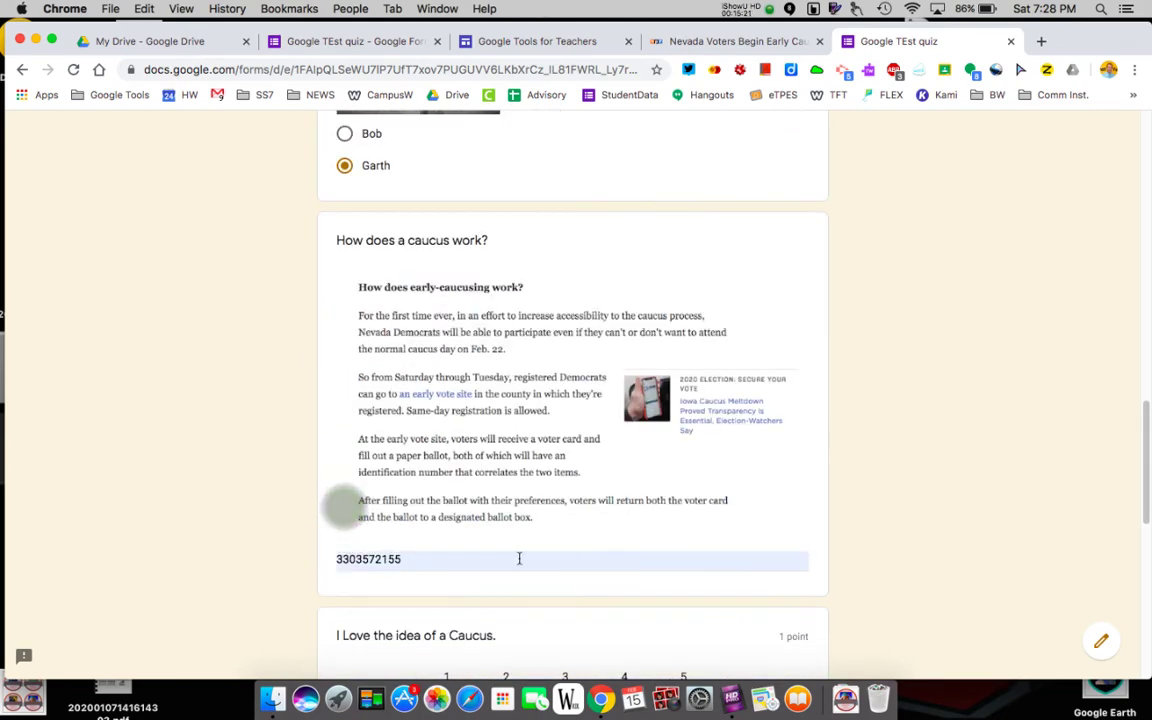
Clear the autofilled number from the caucus answer and rate the caucus statement 5
click(487, 563)
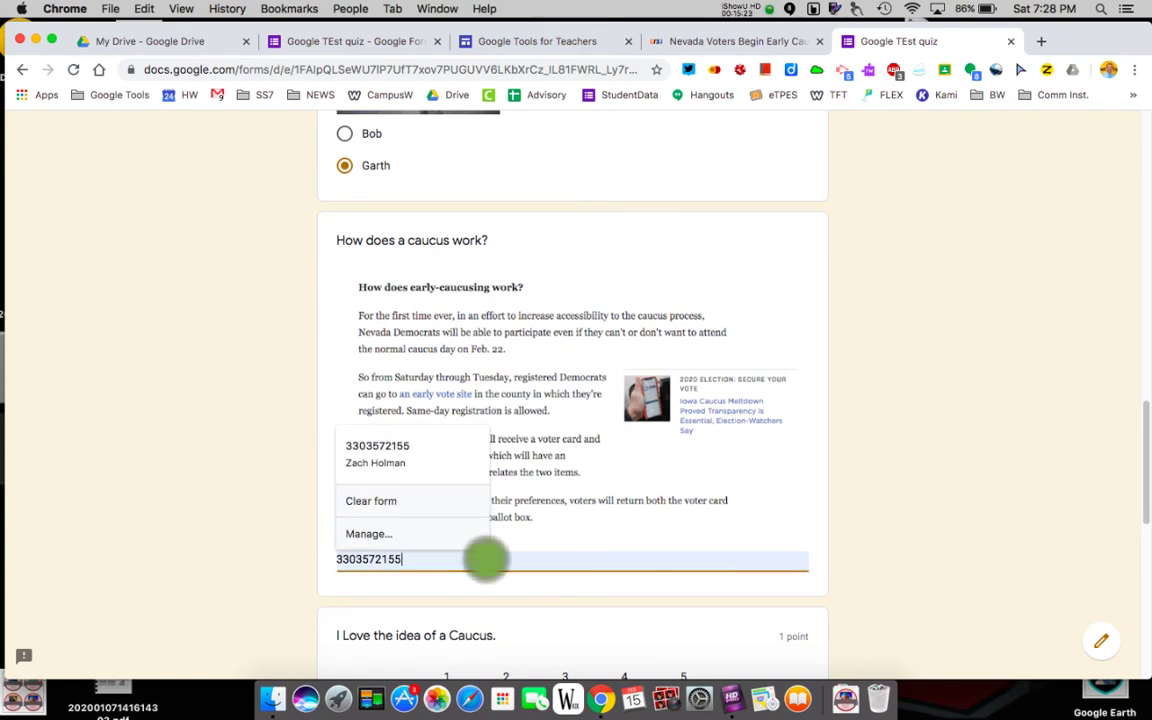
drag(486, 559, 373, 558)
key(BackSpace)
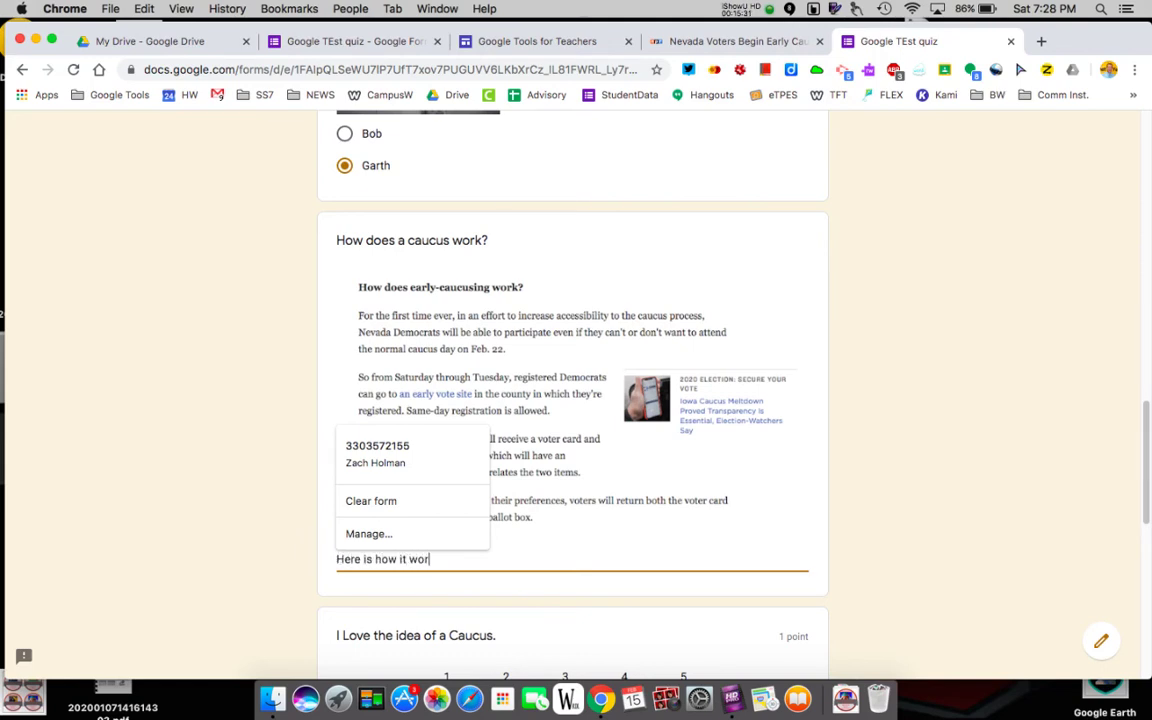
scroll(644, 528, down, 5)
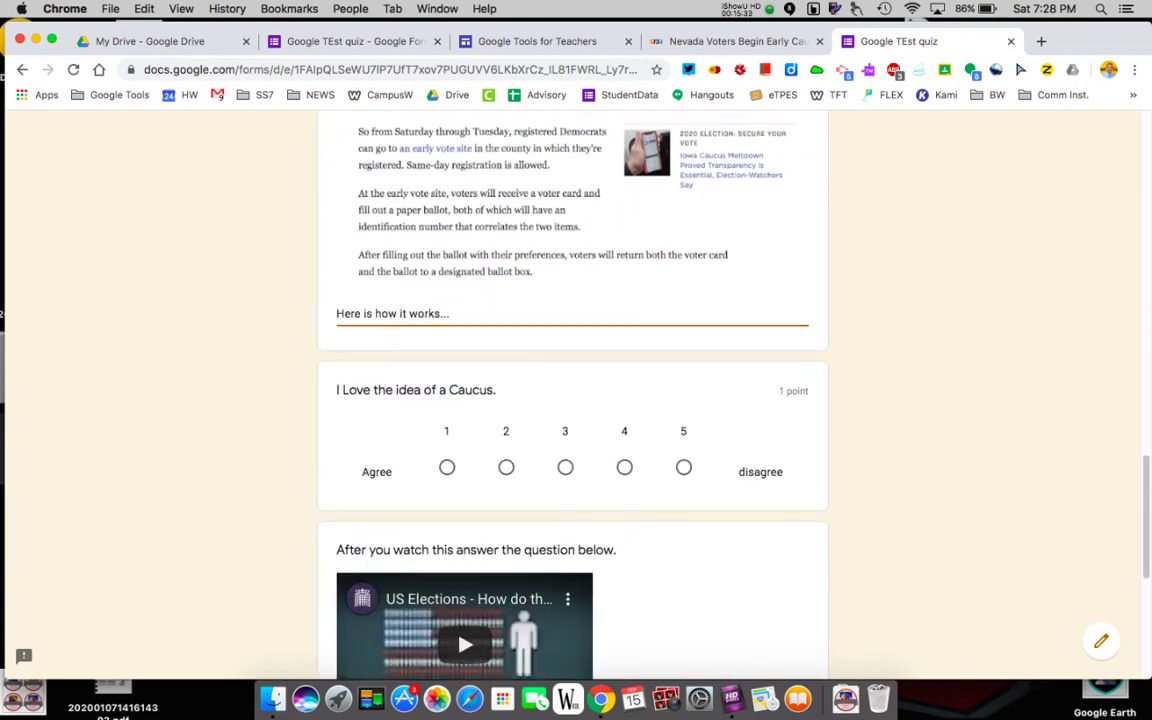
click(684, 443)
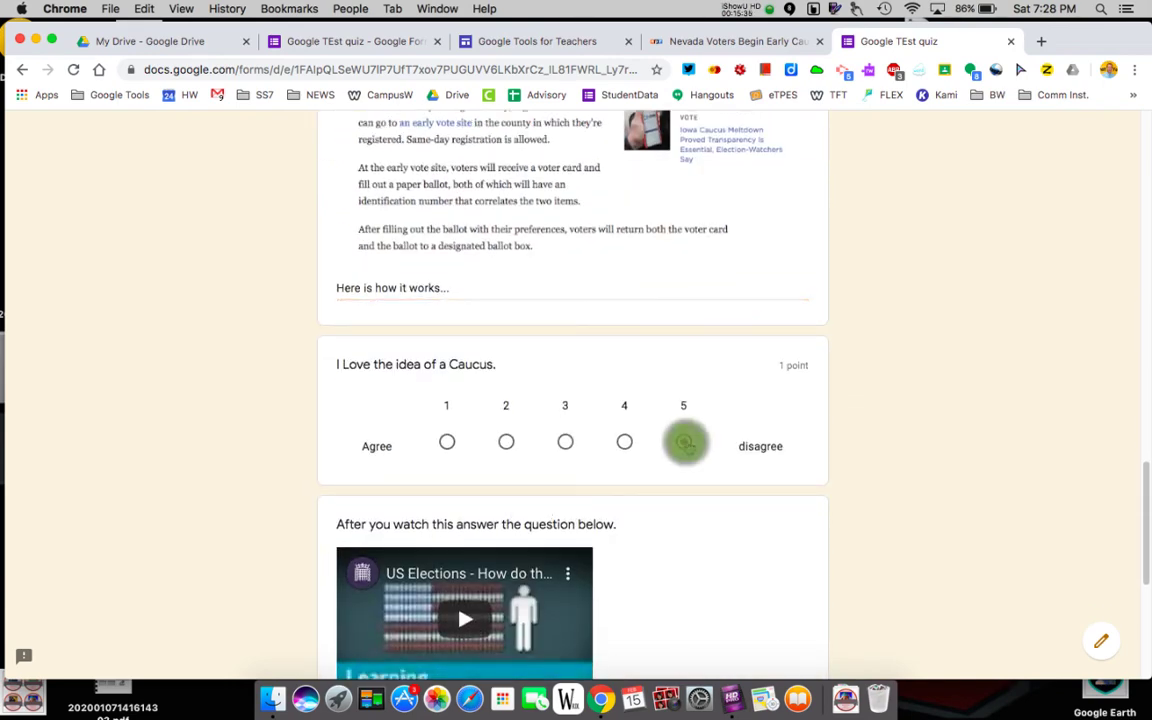
Play and pause the US Elections video, answer the last question, and submit the quiz
scroll(700, 540, down, 4)
click(463, 391)
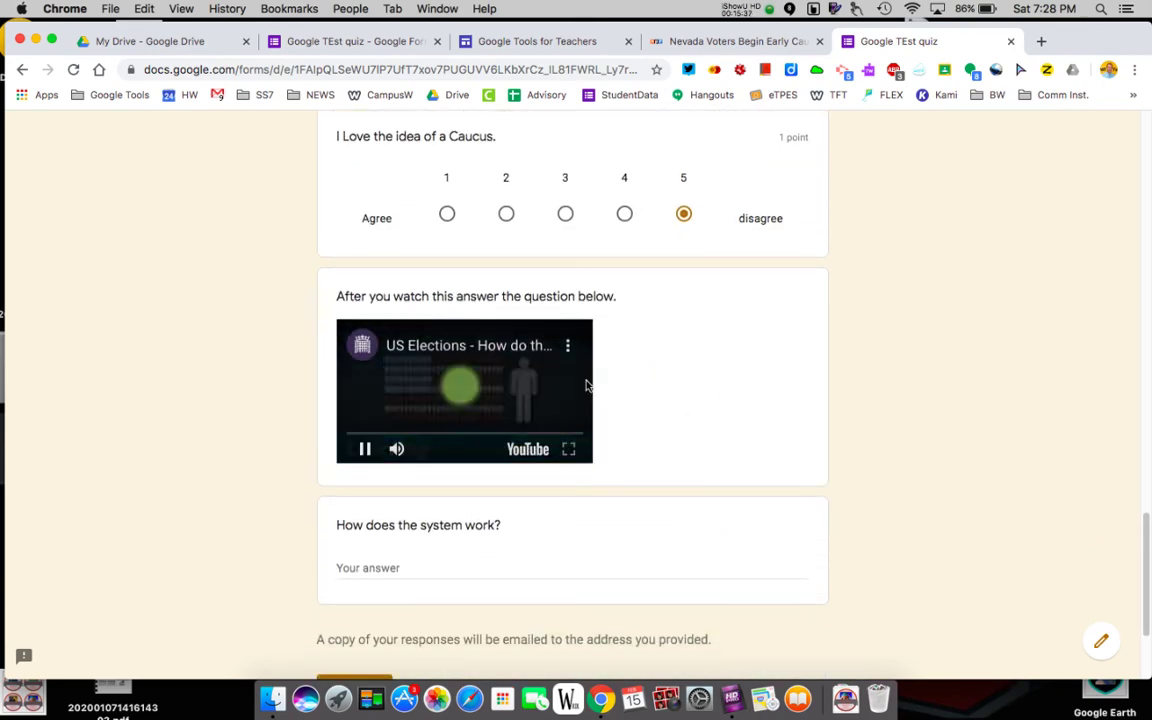
click(365, 451)
click(378, 569)
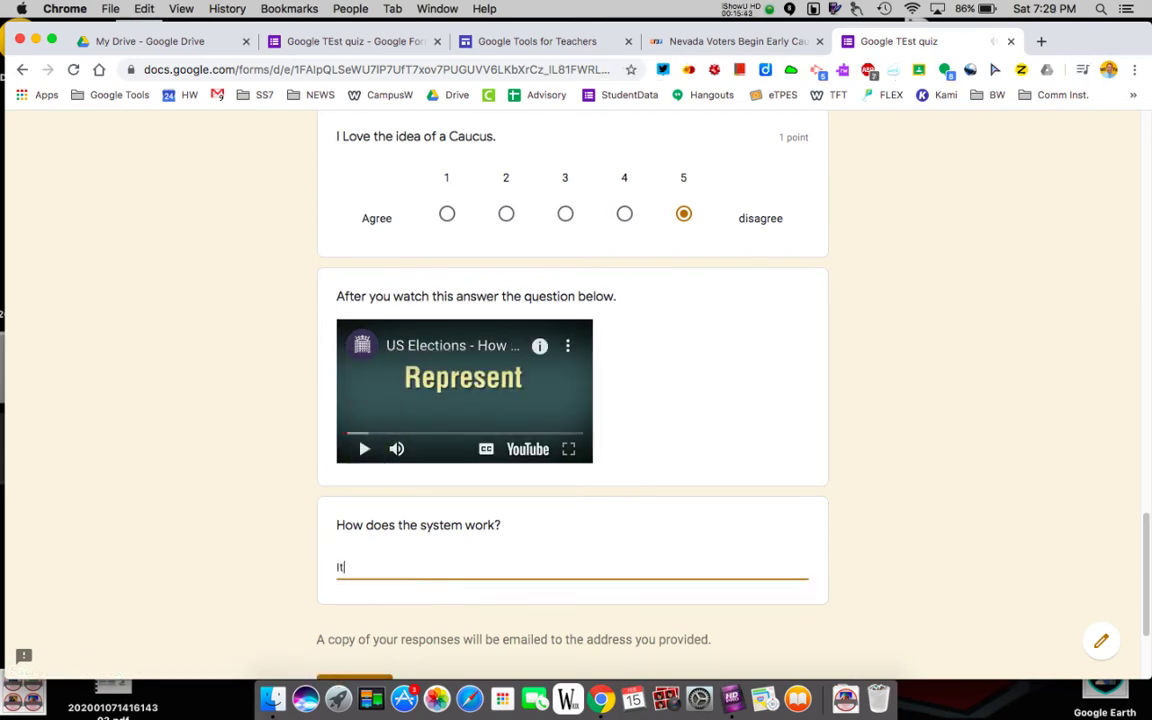
scroll(464, 567, down, 4)
click(358, 503)
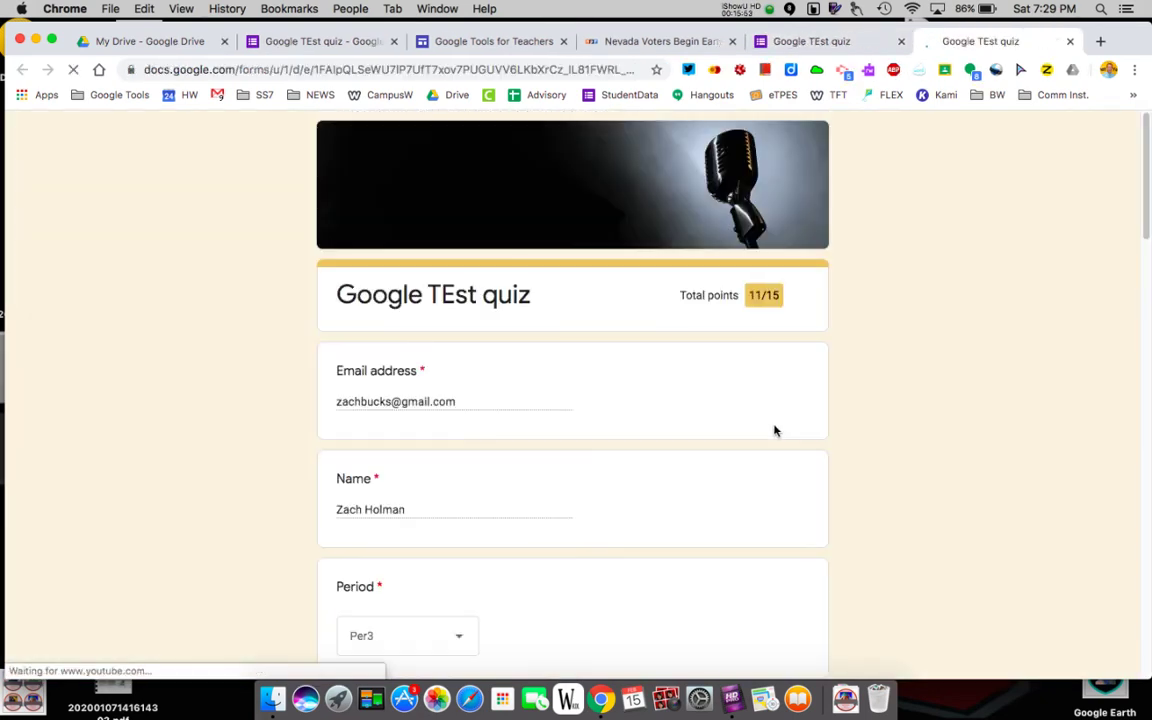
Review each graded answer on the 11/15 score page, then go to My Drive
scroll(949, 456, down, 10)
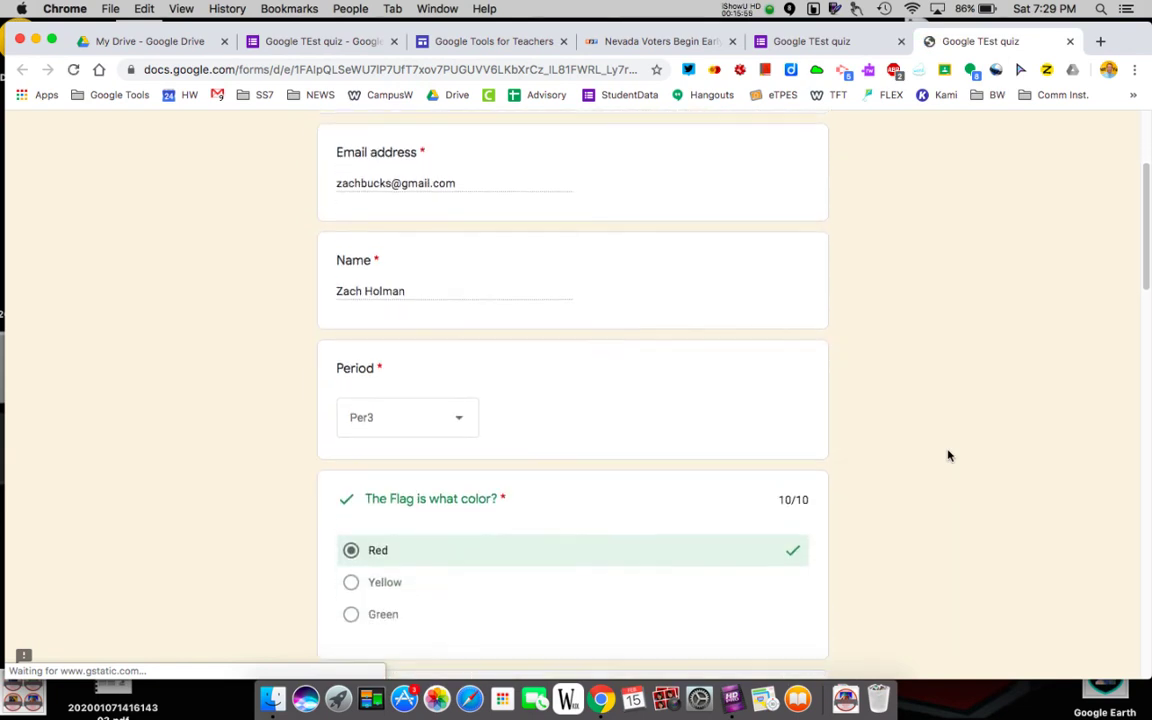
scroll(900, 440, down, 3)
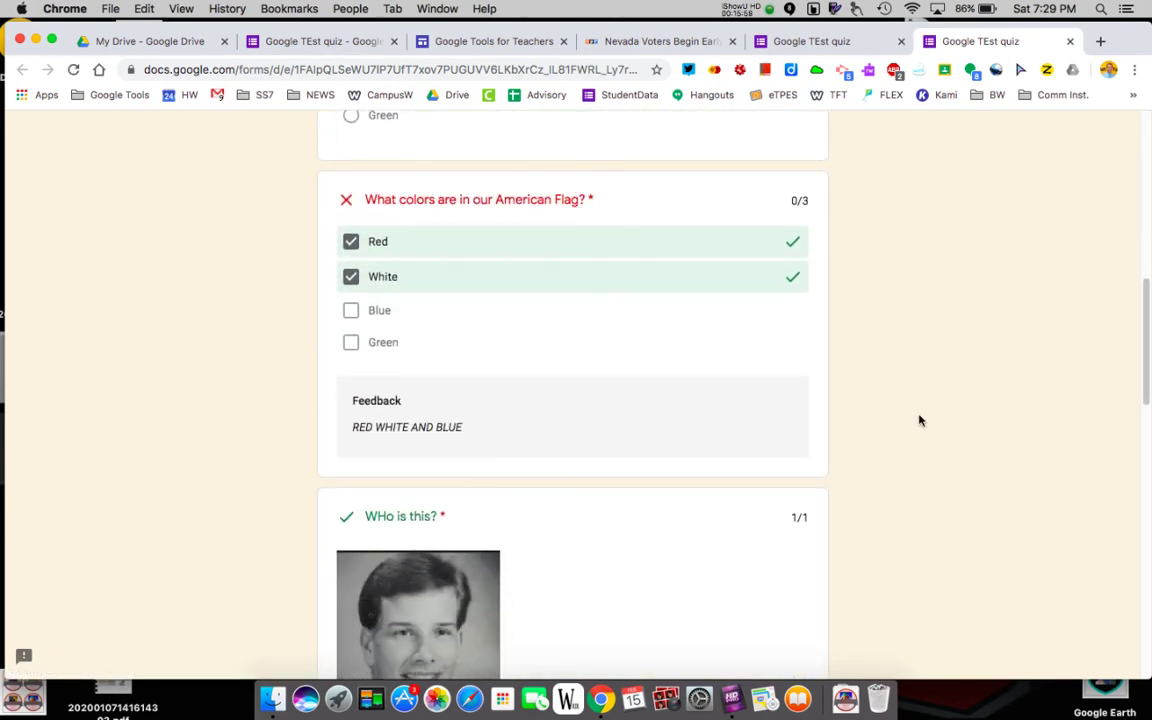
scroll(873, 462, down, 15)
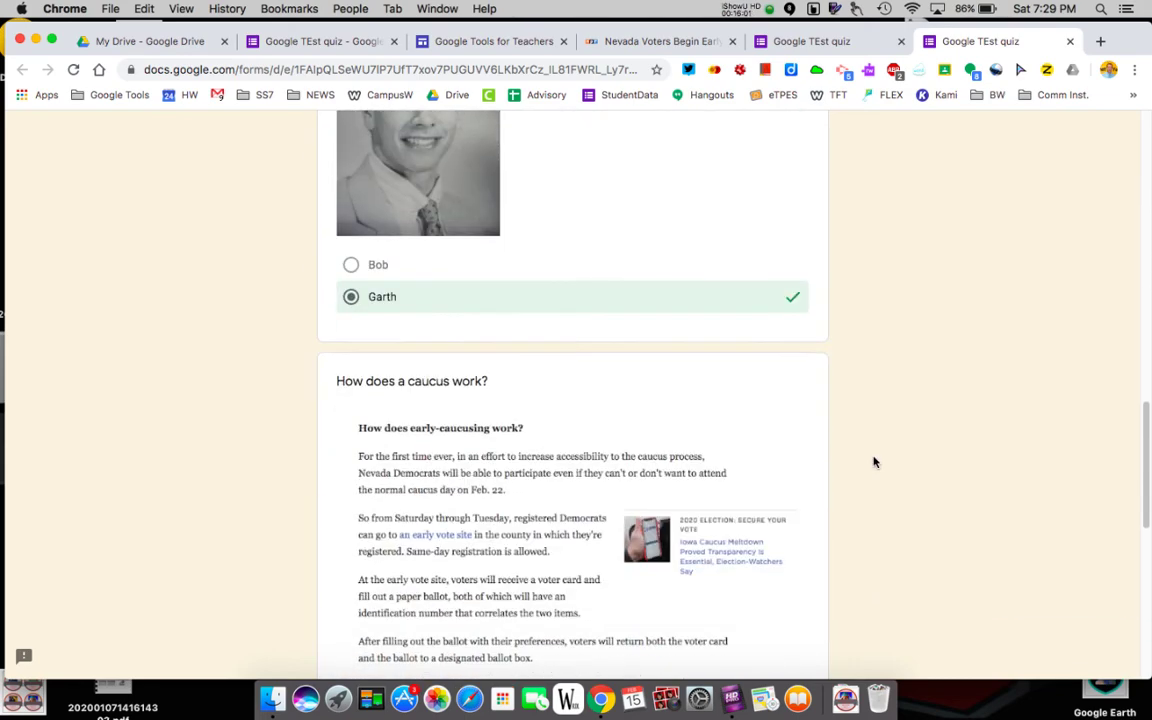
scroll(700, 502, down, 4)
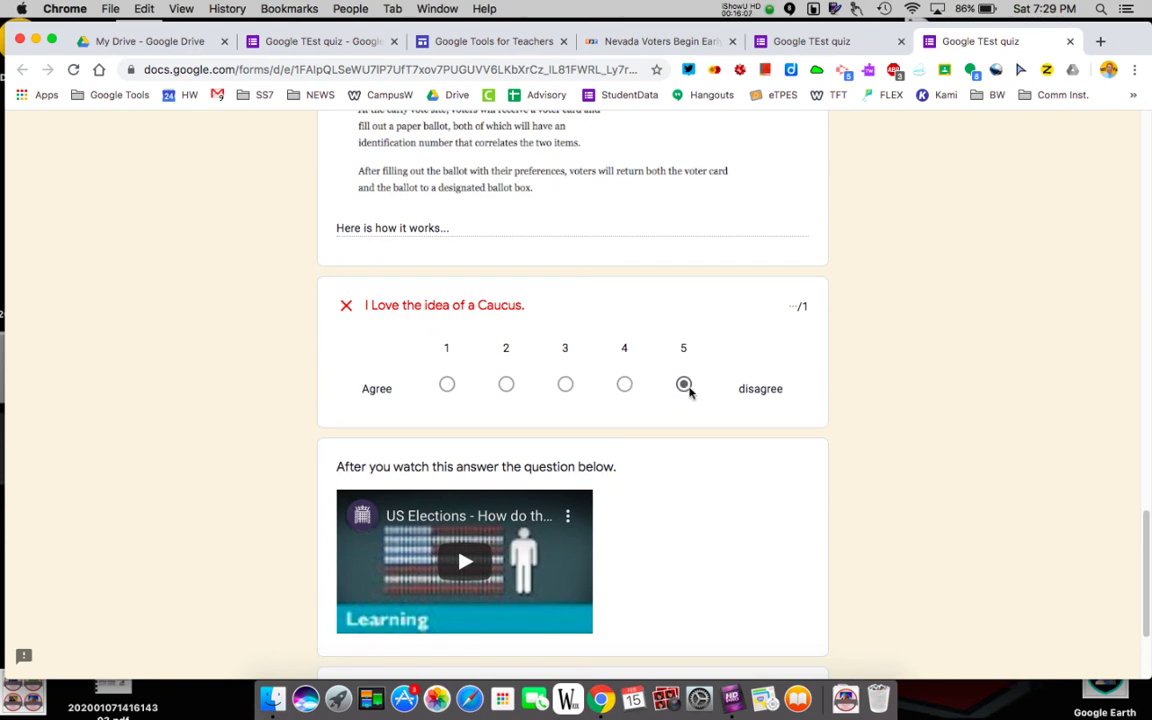
scroll(937, 435, down, 4)
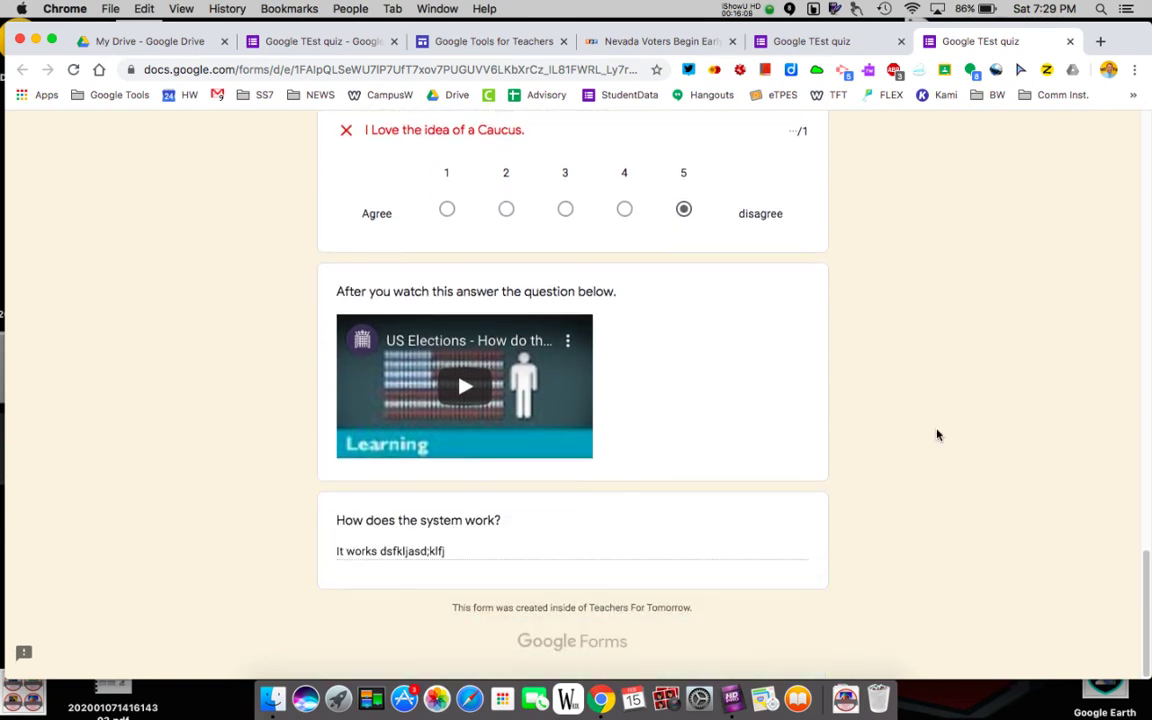
scroll(937, 435, up, 20)
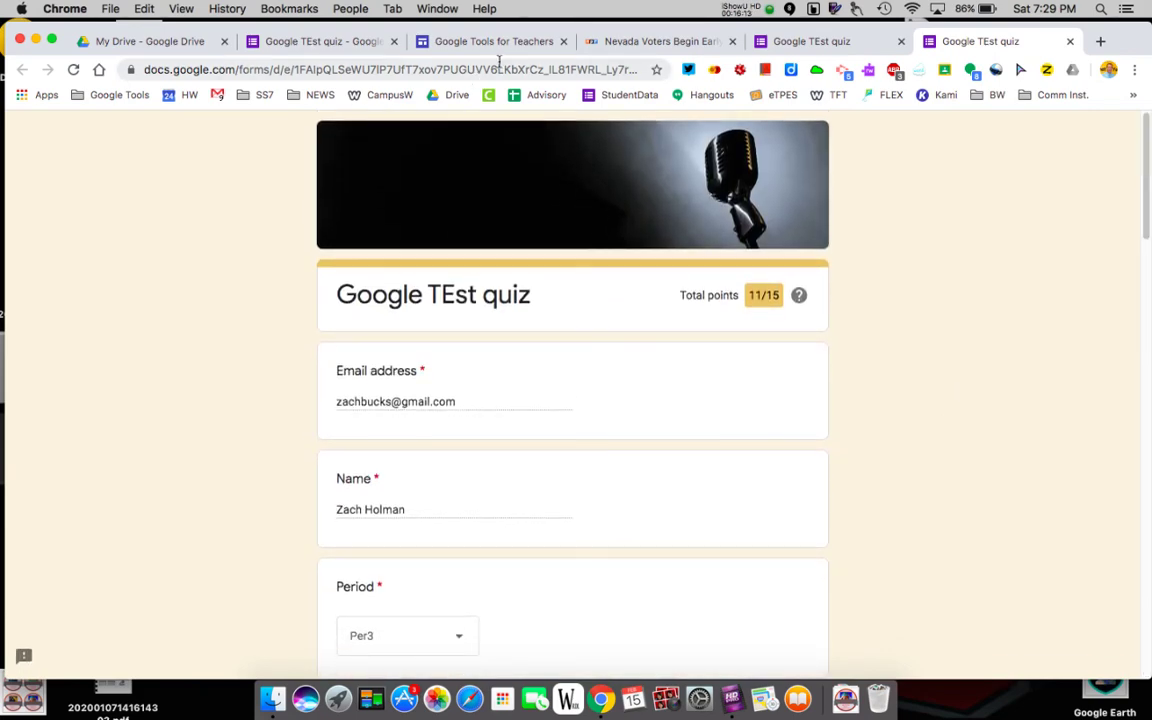
click(173, 42)
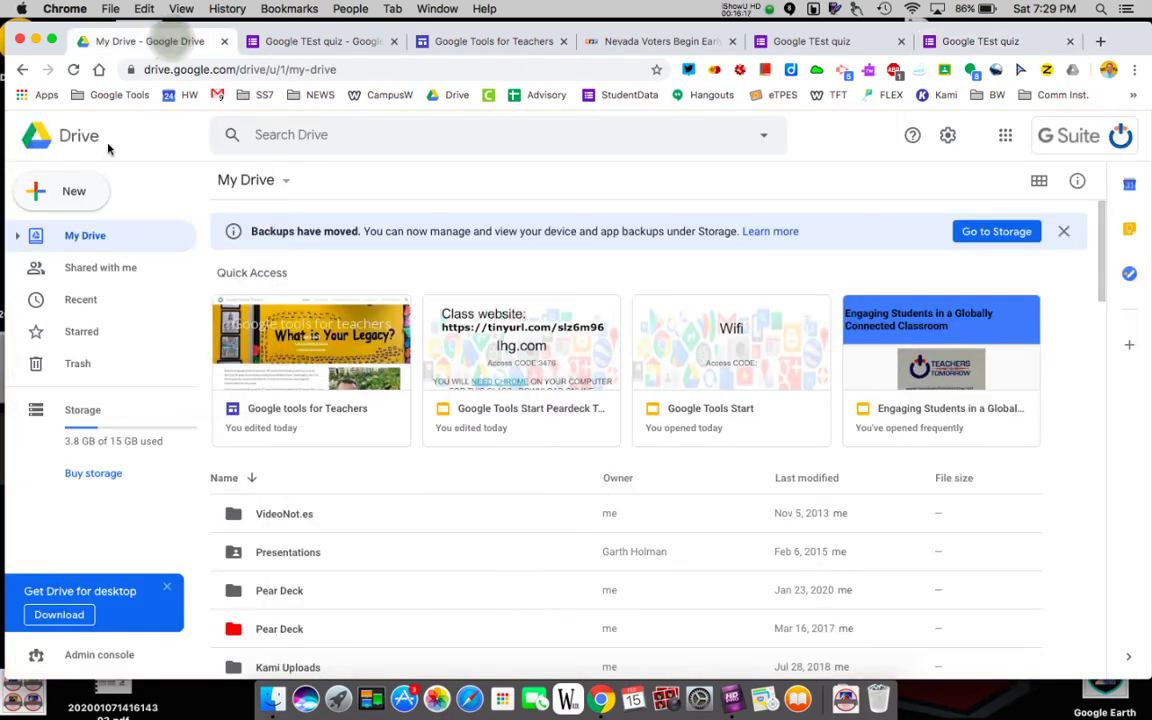
Reload the My Drive file list
click(73, 69)
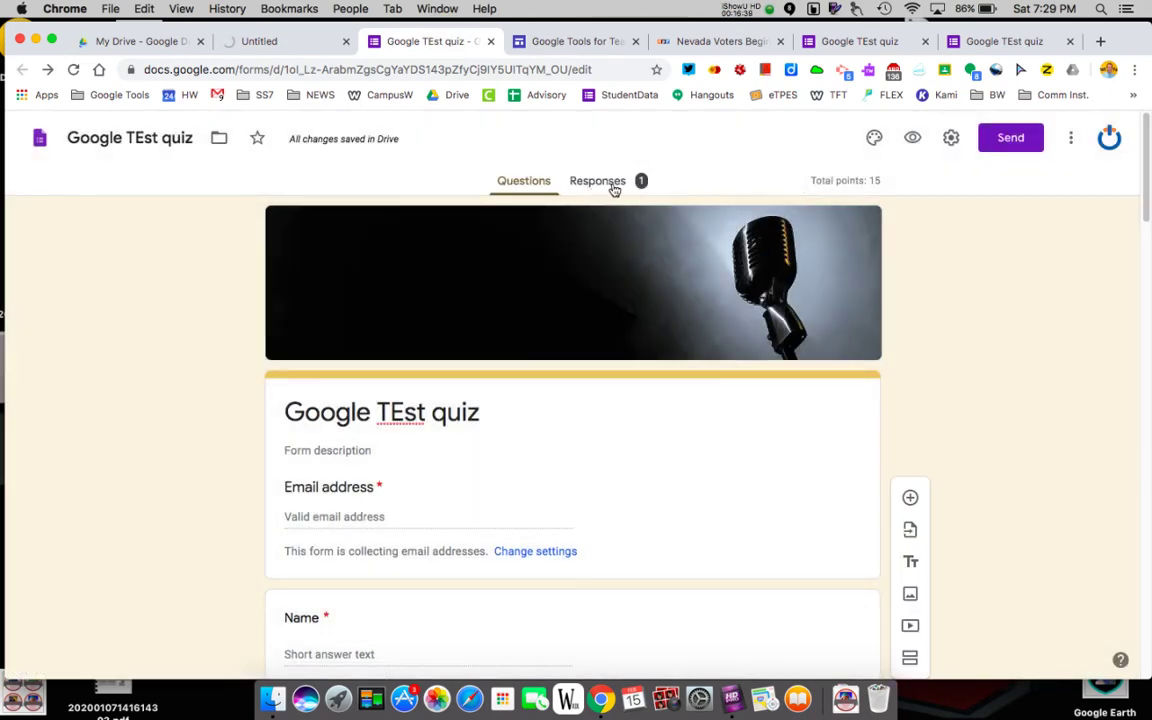
Review the quiz's 1-response summary and dismiss the per-question responses tip
click(612, 186)
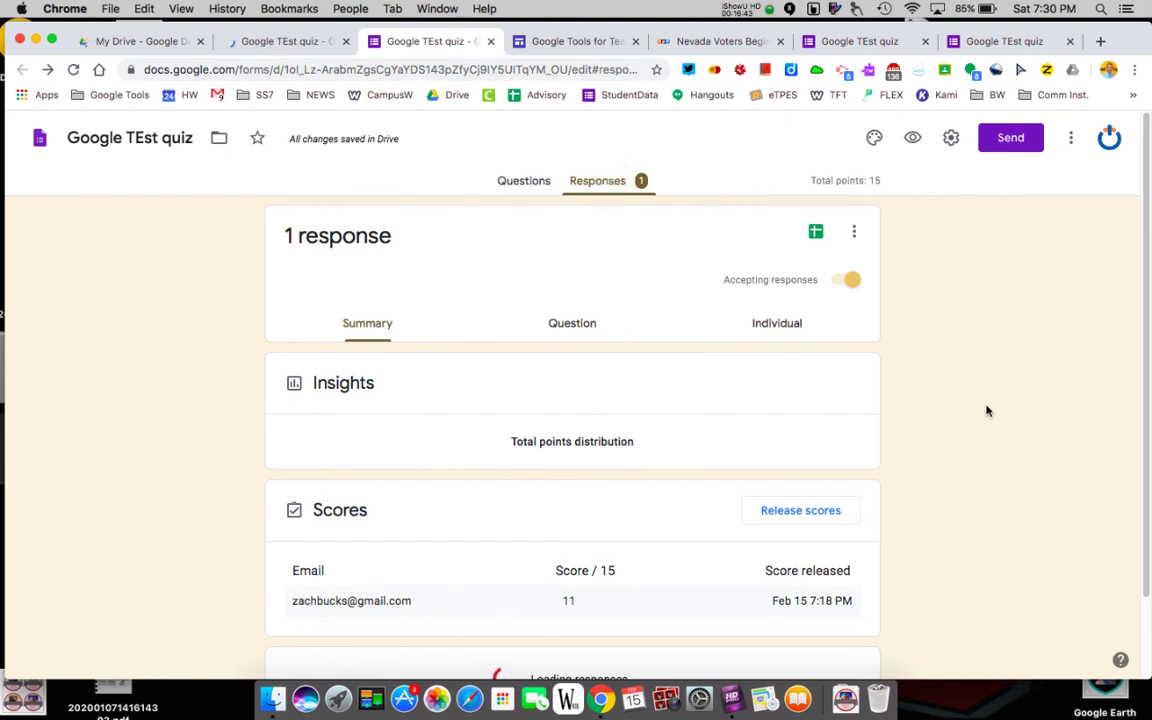
scroll(645, 450, down, 2)
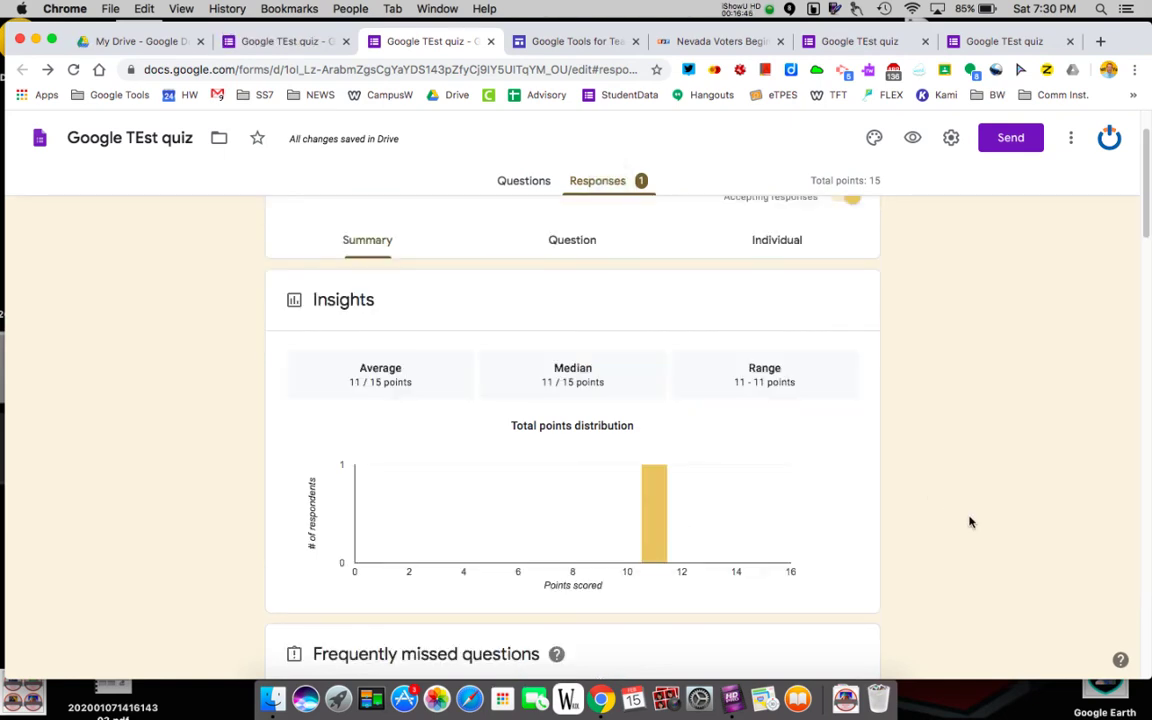
scroll(802, 424, down, 5)
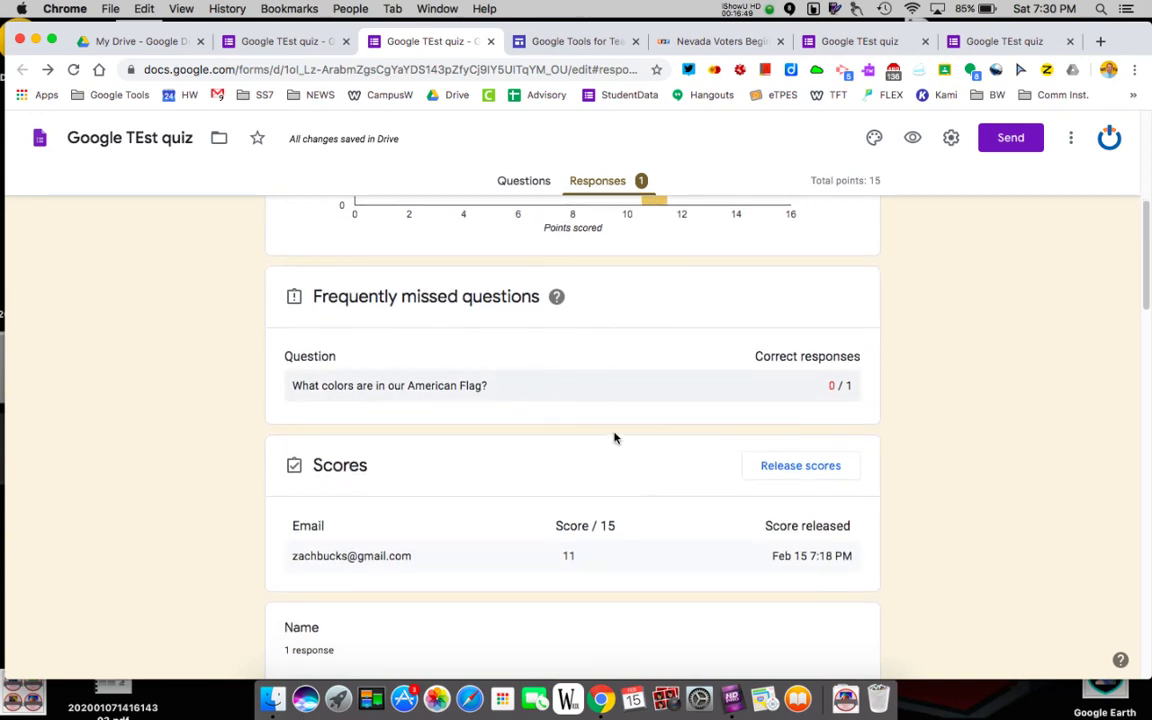
scroll(612, 468, down, 2)
scroll(615, 468, down, 8)
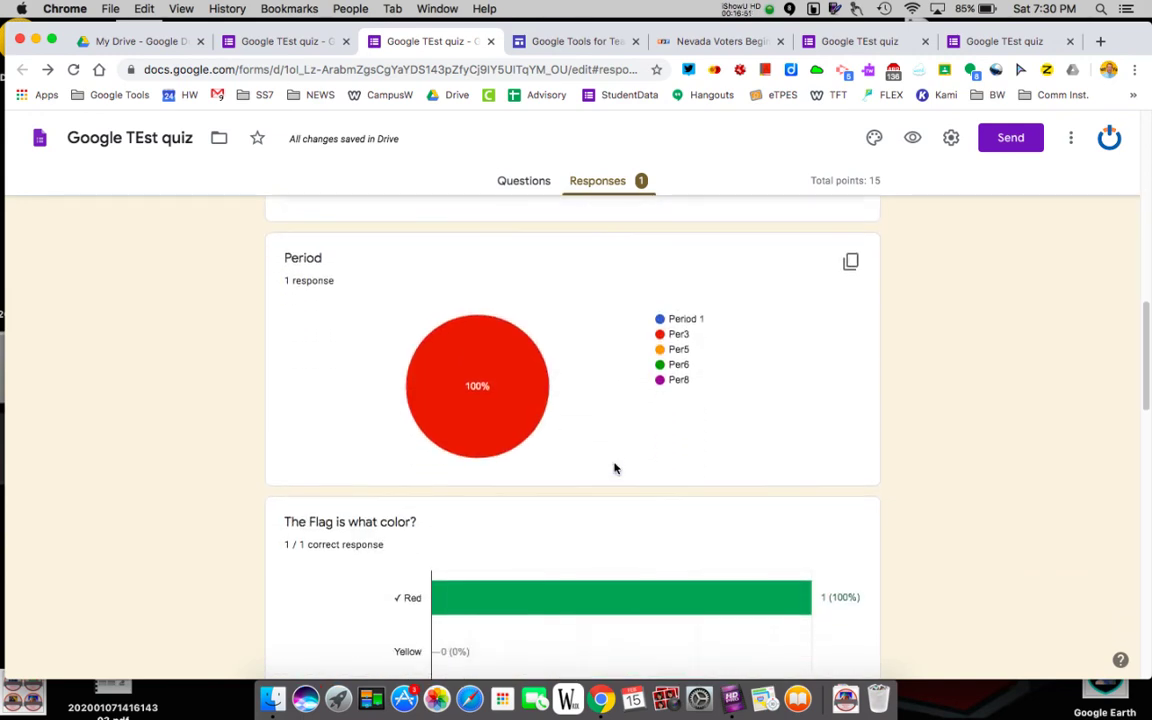
scroll(615, 468, down, 5)
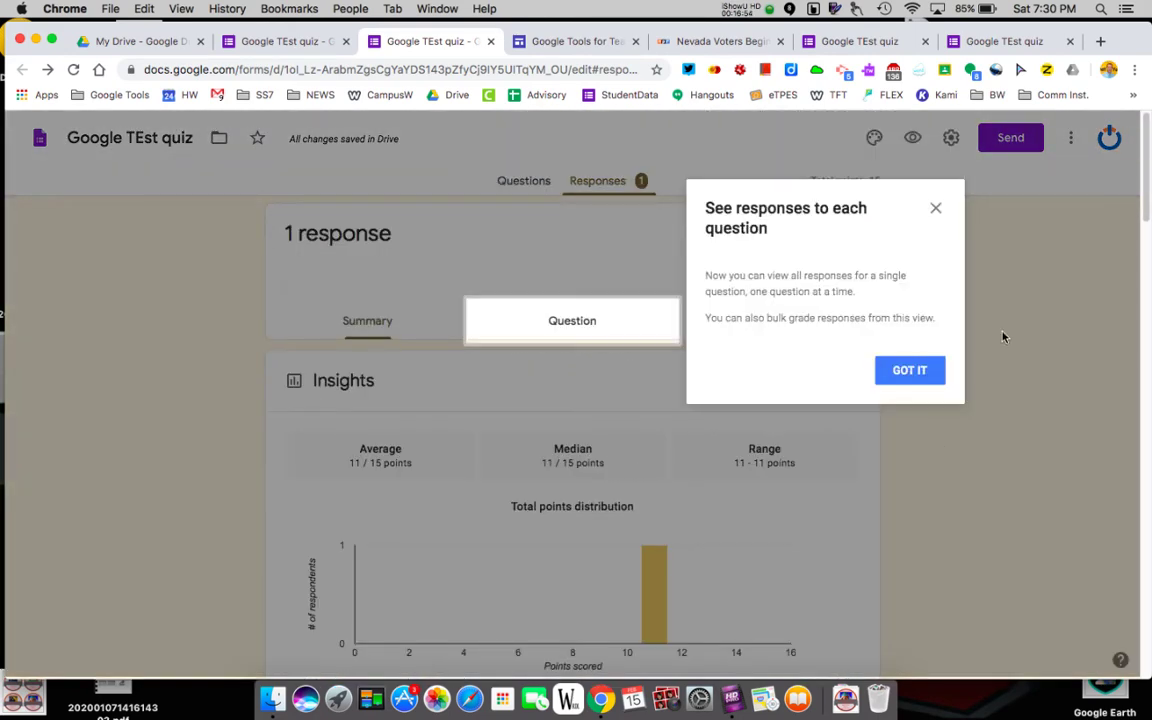
click(934, 207)
Start creating a linked spreadsheet for the quiz responses
scroll(721, 442, down, 4)
scroll(721, 442, down, 15)
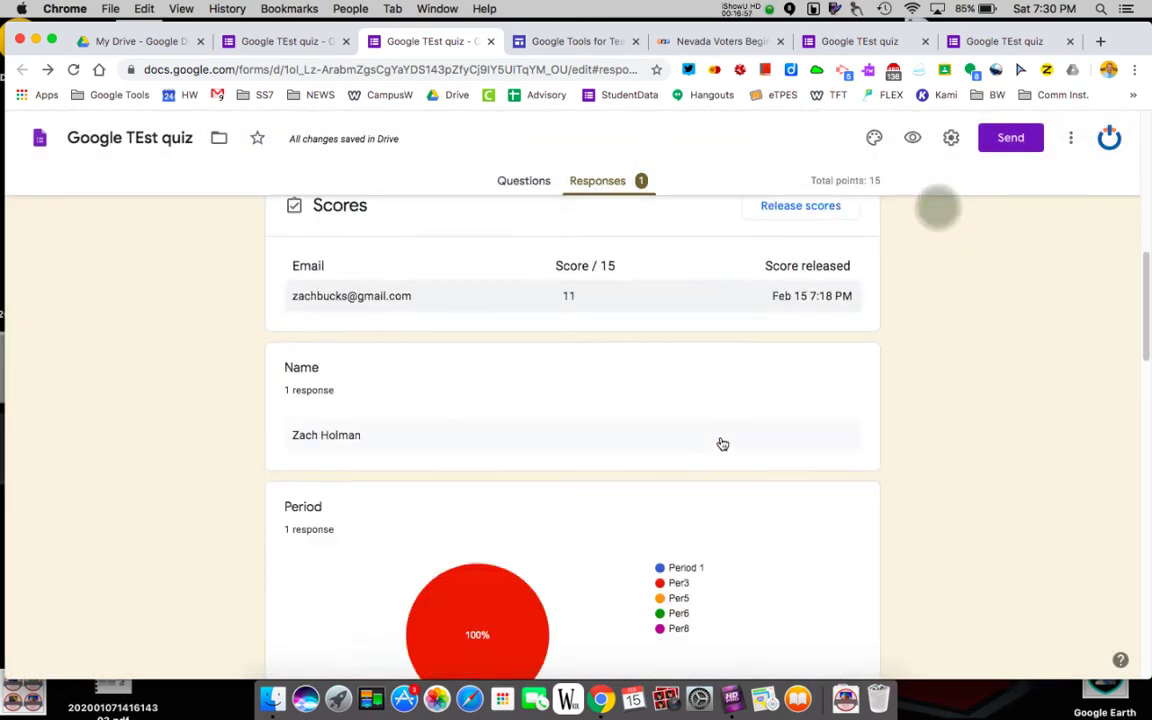
scroll(721, 442, down, 3)
scroll(721, 442, up, 1)
scroll(721, 442, up, 20)
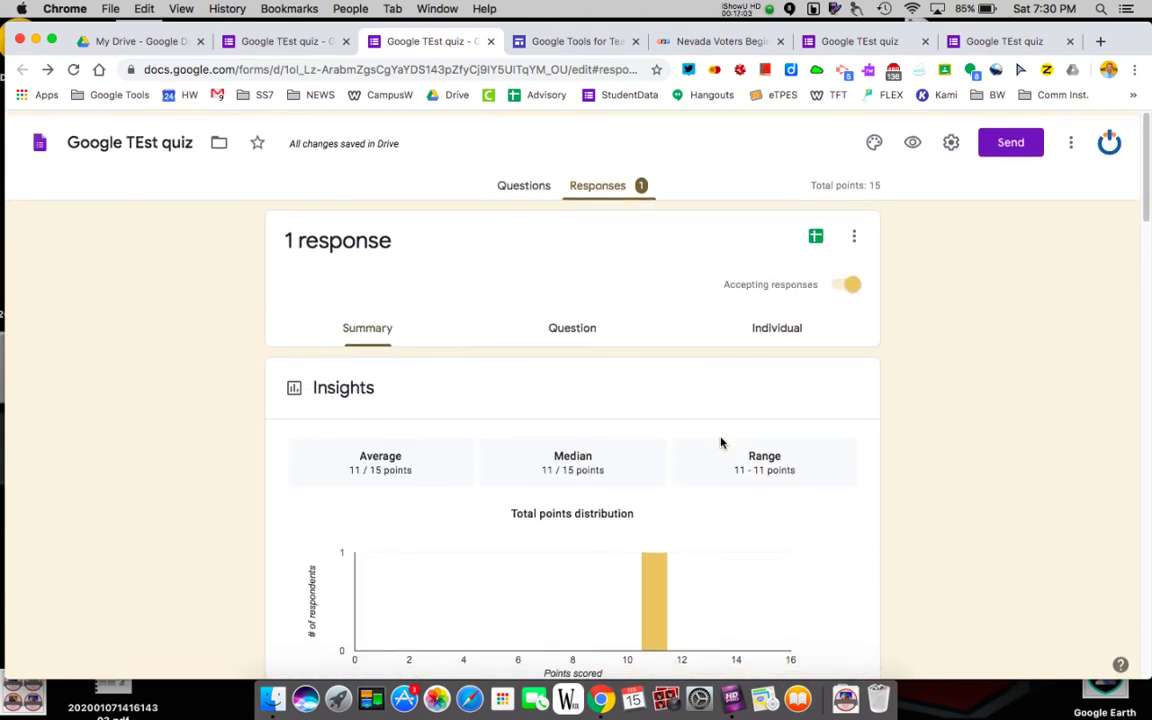
click(817, 233)
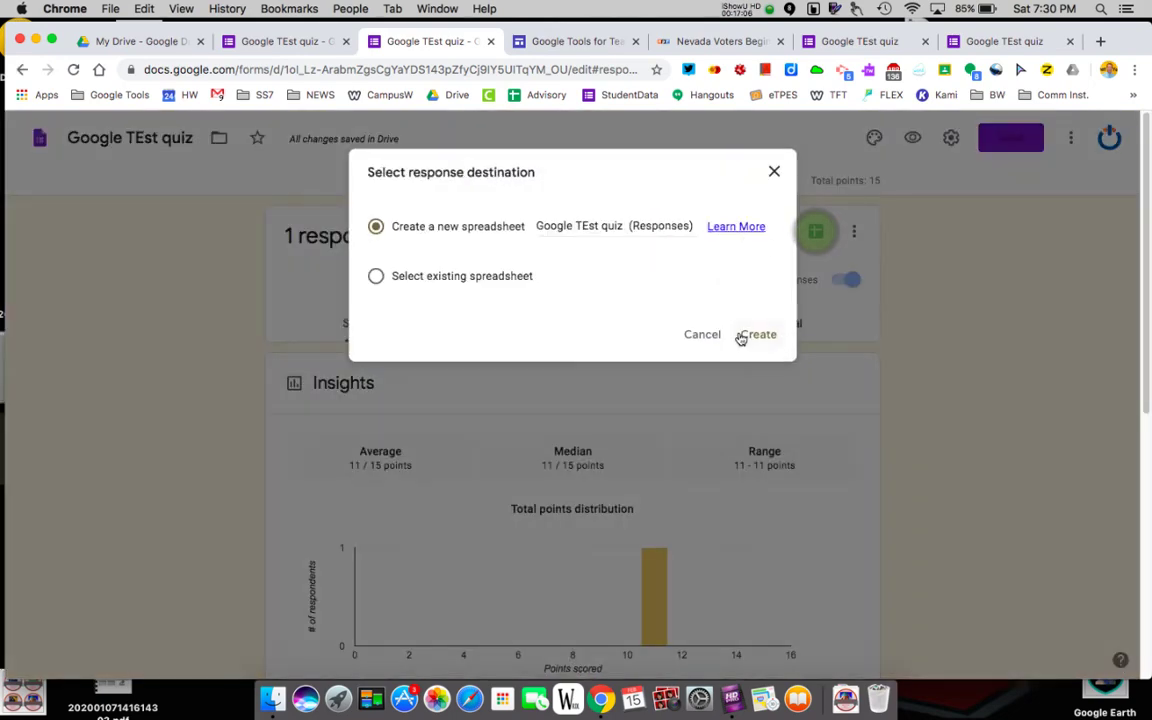
Create the linked response sheet and inspect the response row's e-mail, score, name, Per3 and caucus cells
click(752, 335)
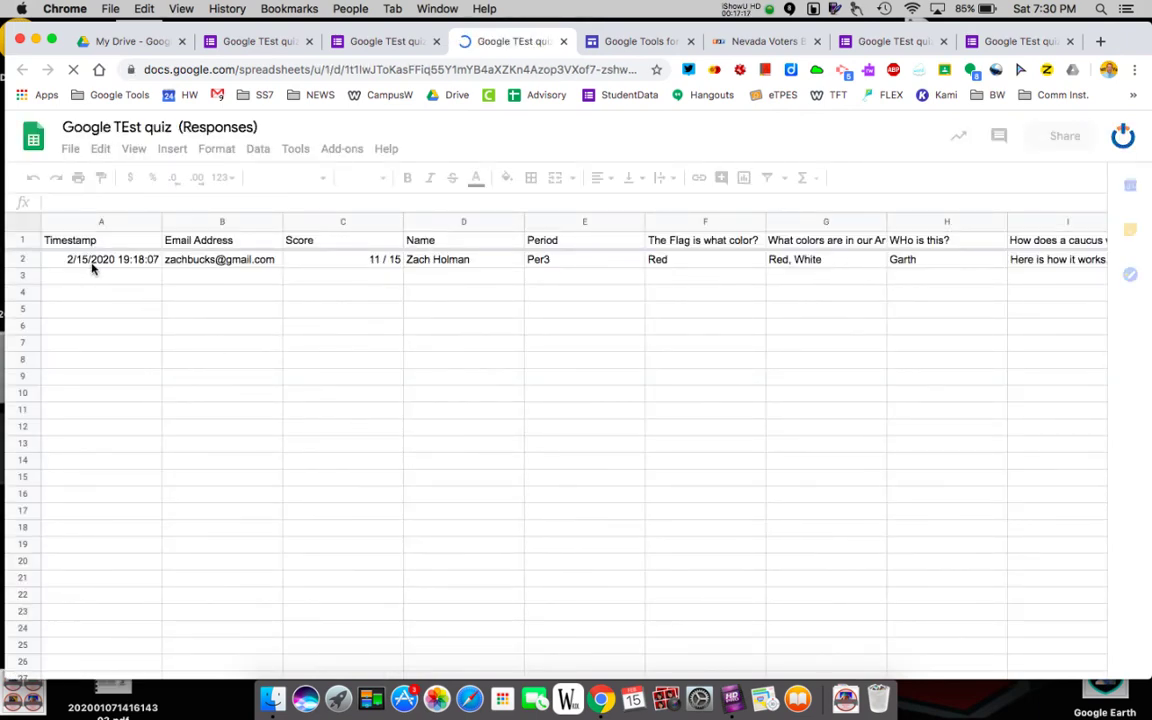
click(200, 260)
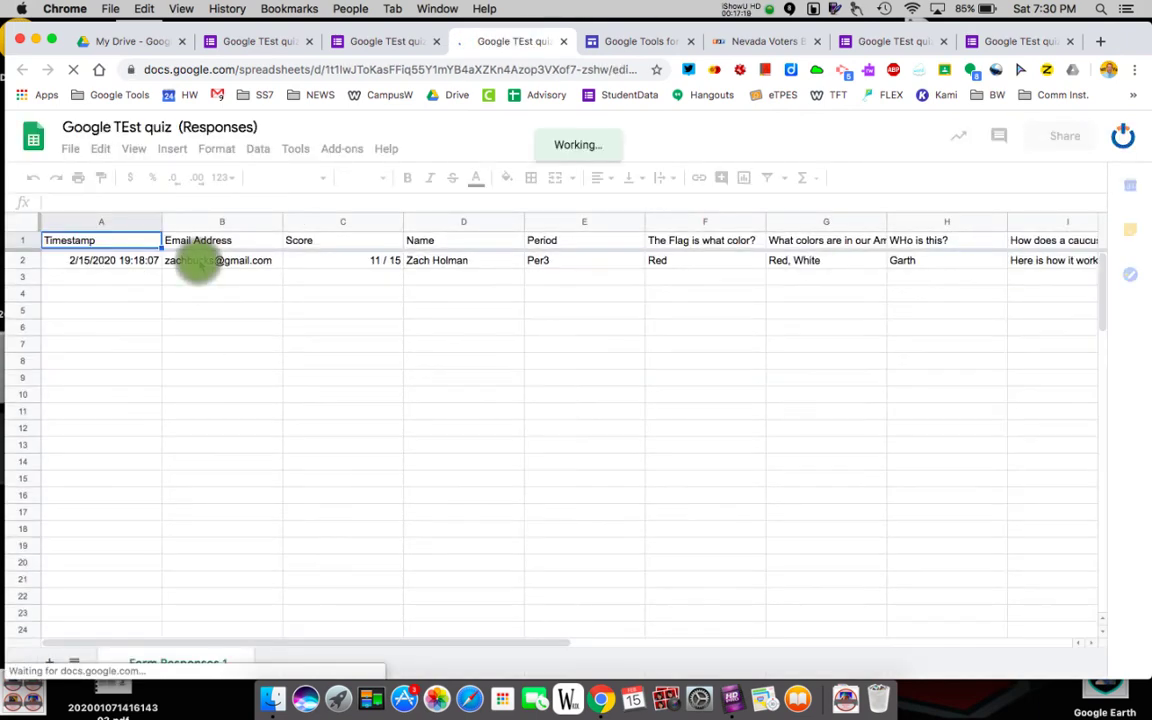
click(383, 261)
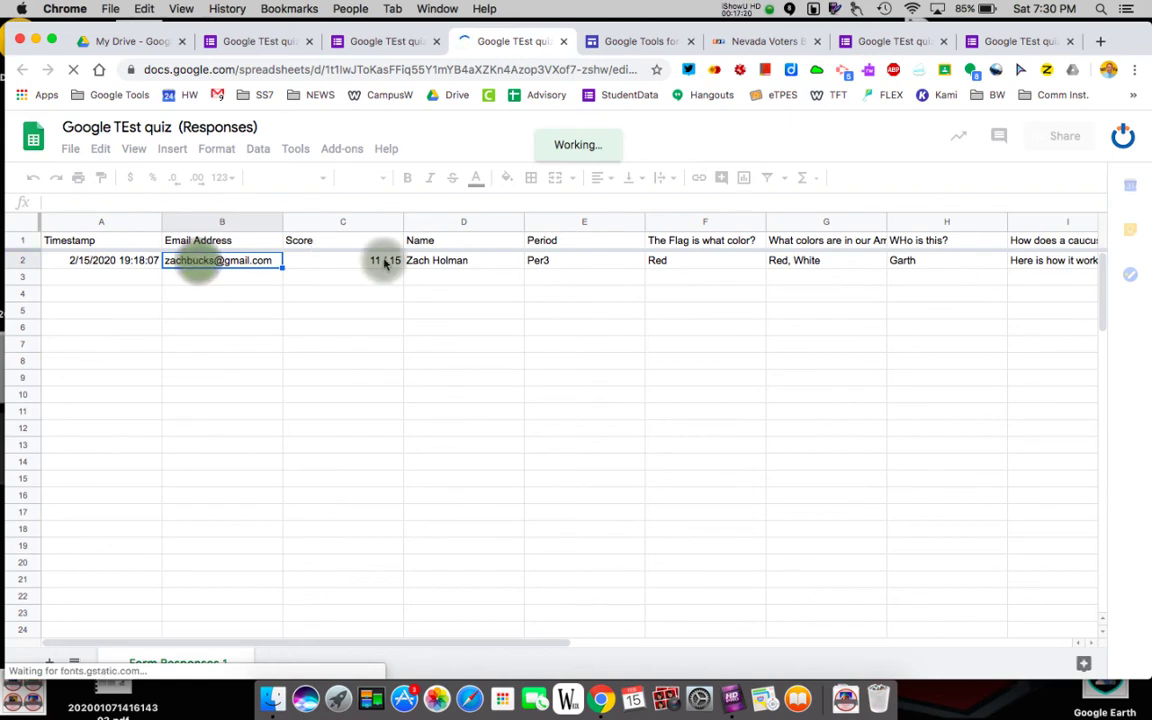
click(450, 260)
click(527, 260)
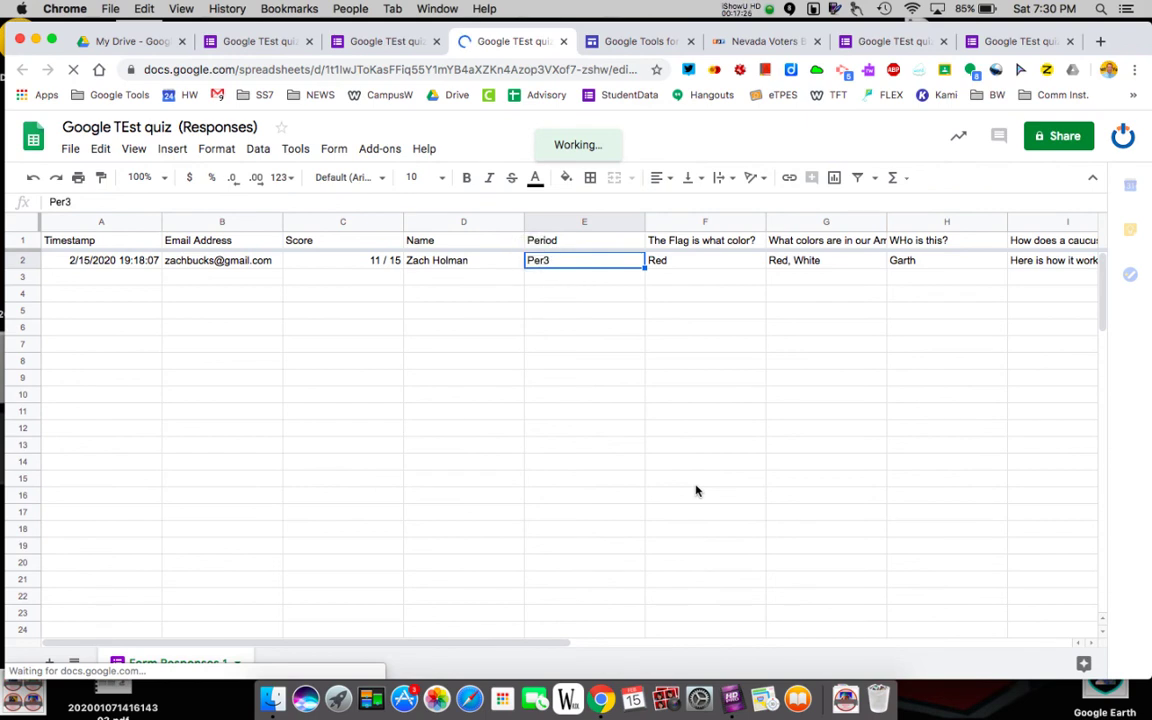
scroll(915, 481, right, 5)
scroll(933, 483, left, 4)
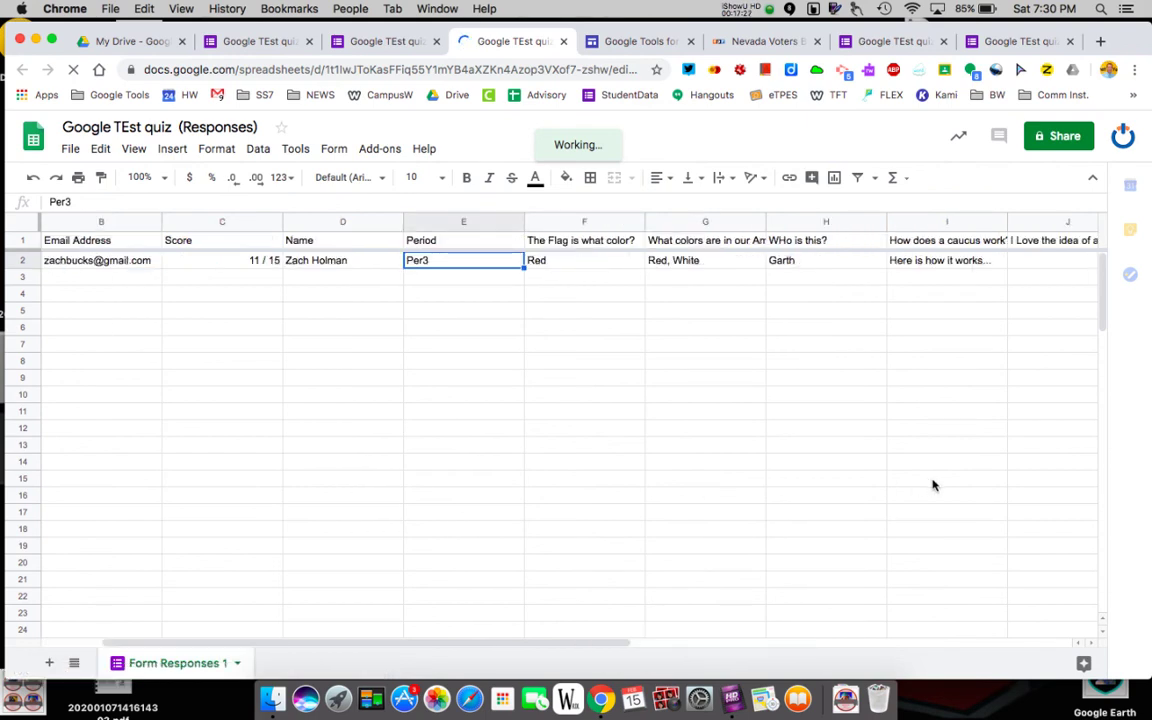
scroll(946, 470, right, 3)
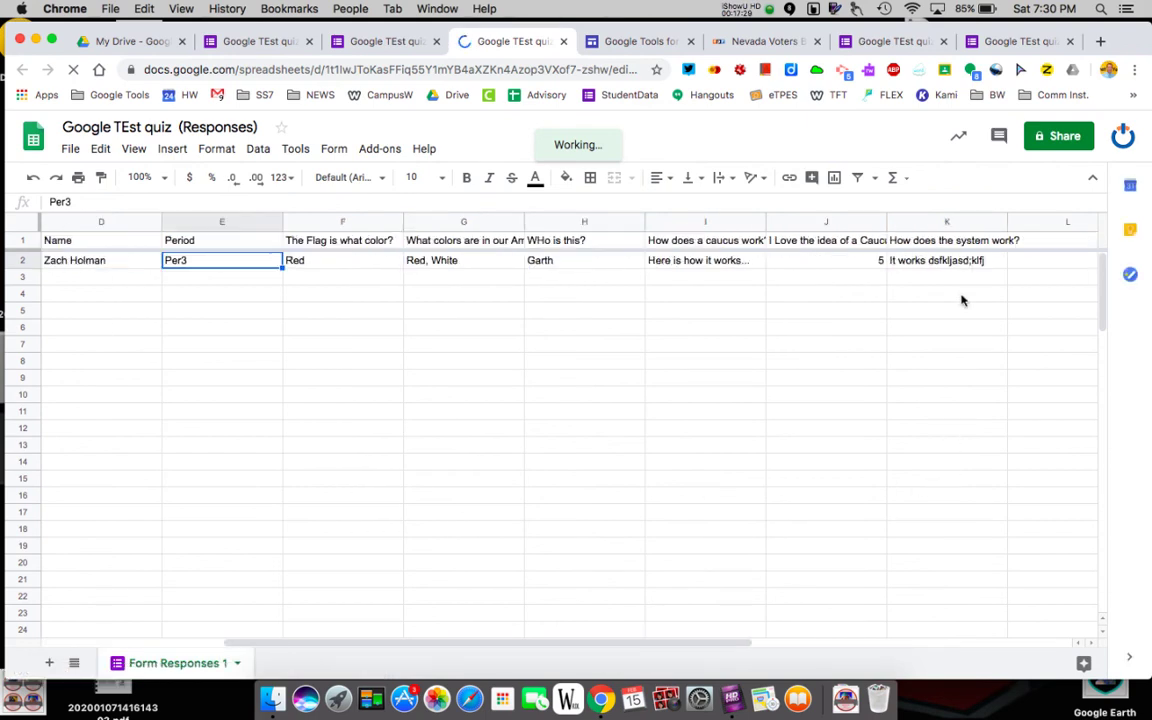
click(707, 262)
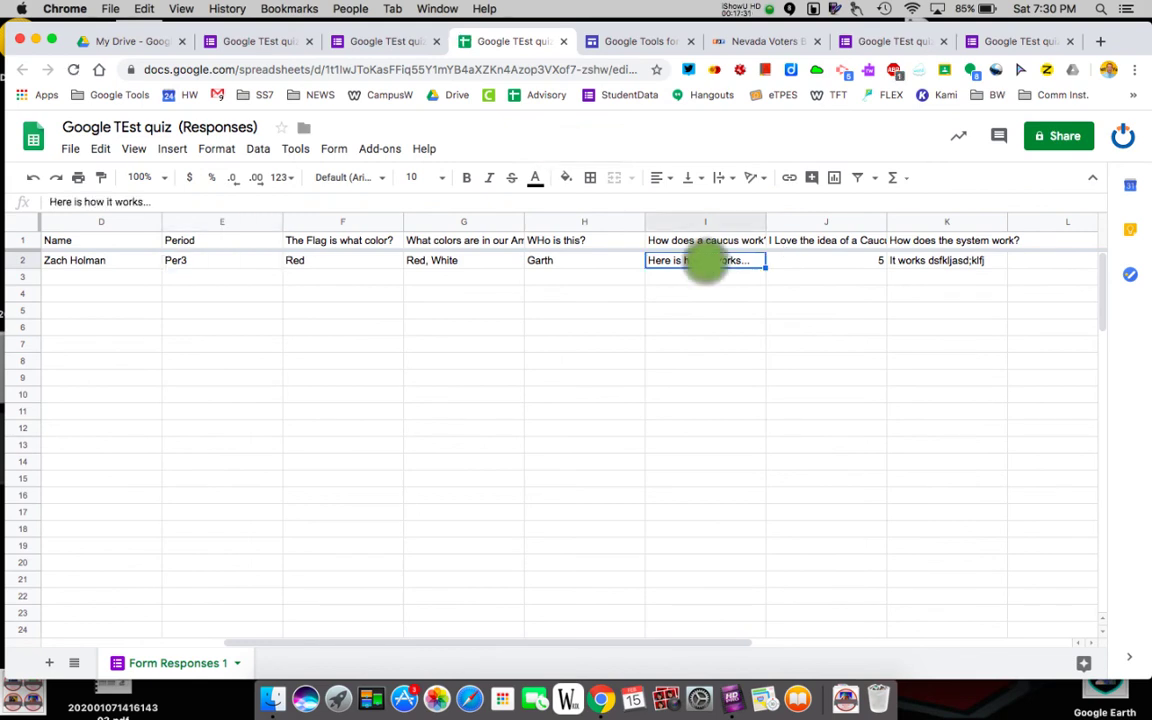
scroll(140, 291, left, 3)
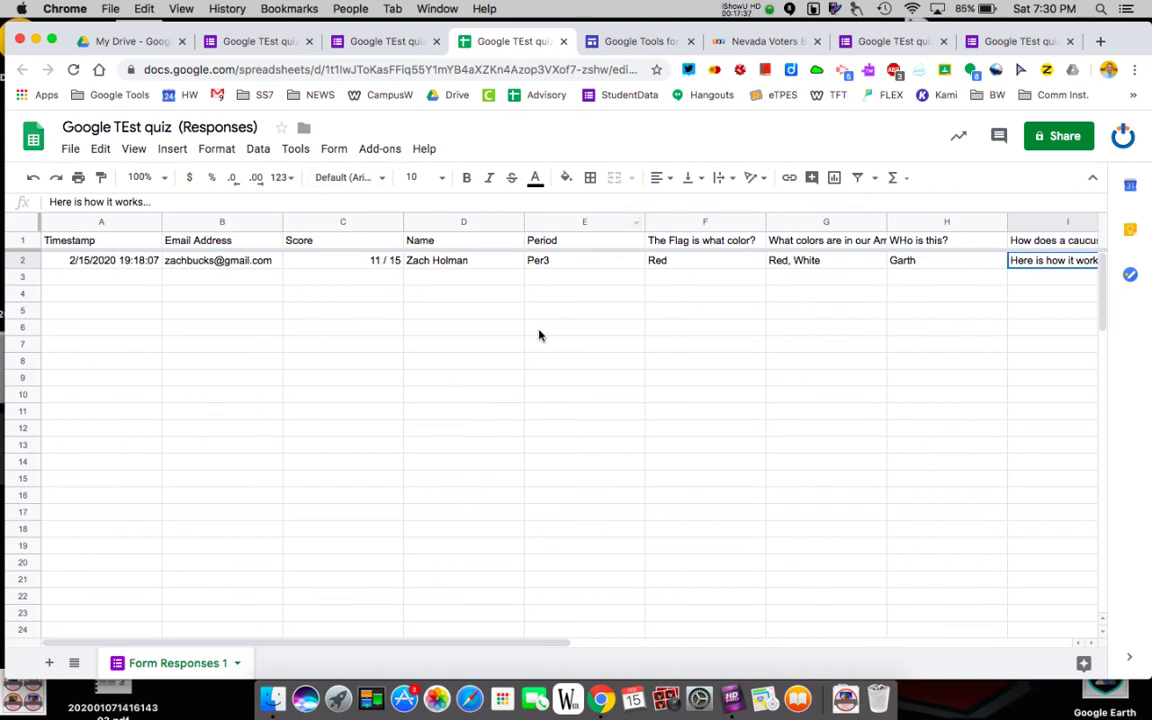
Sort the whole sheet A to Z by the Period column
click(352, 221)
click(430, 221)
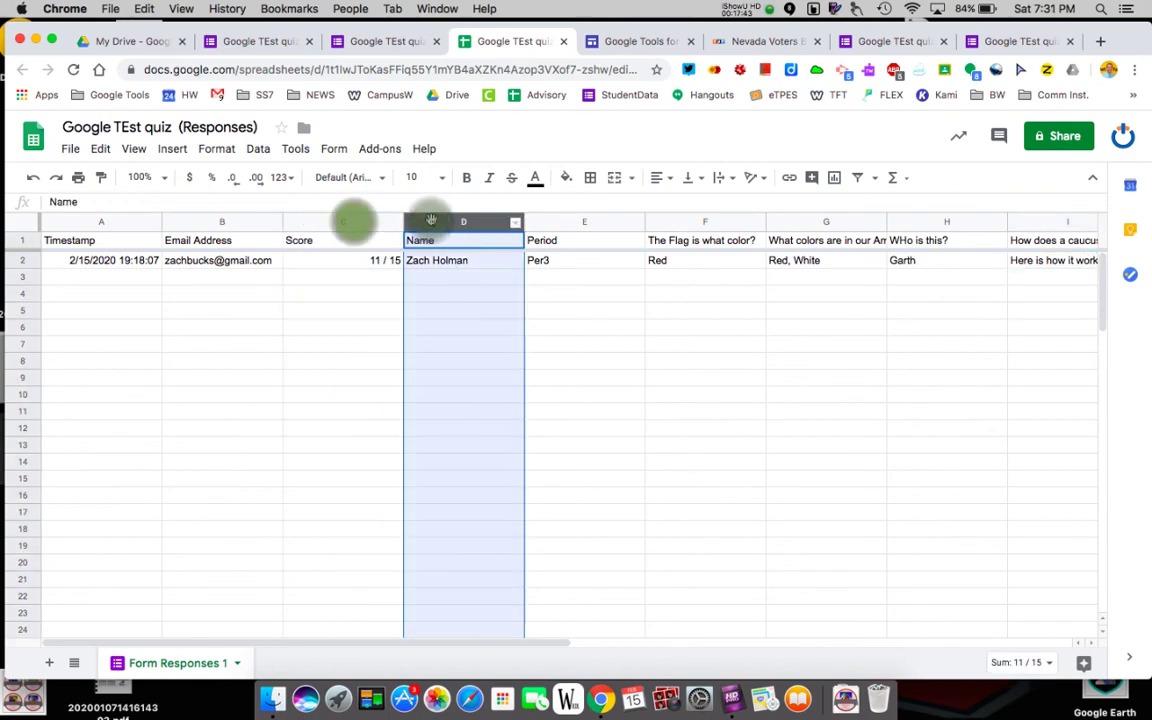
click(555, 221)
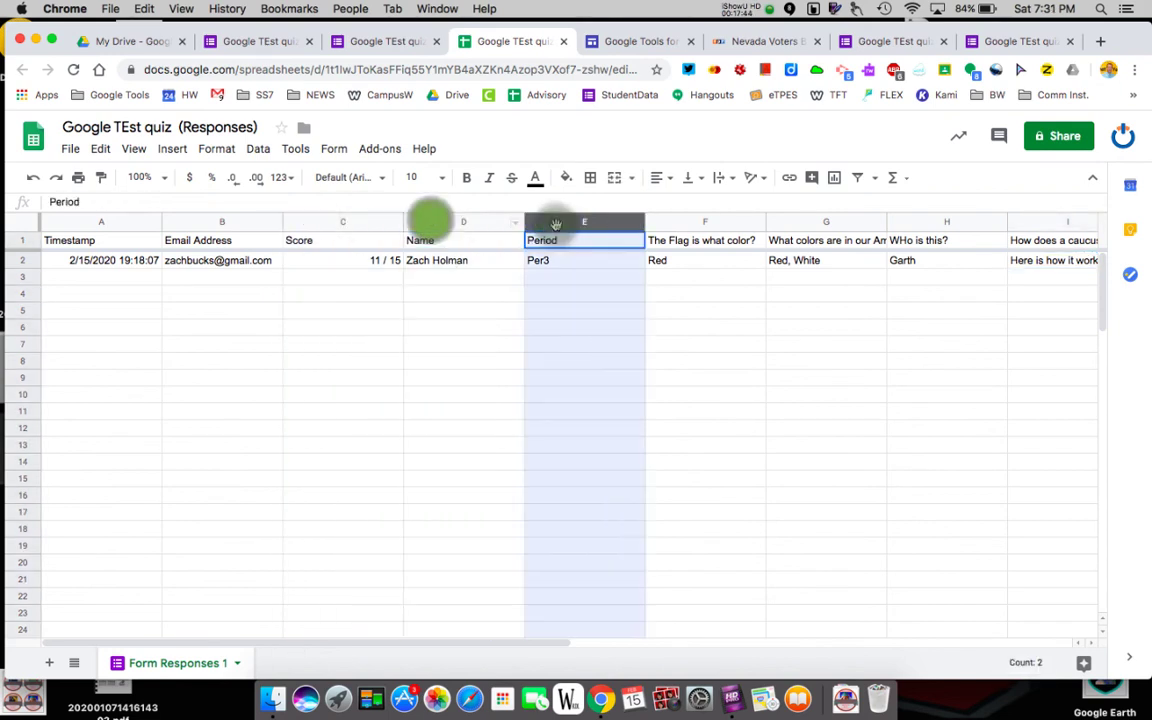
click(216, 148)
mouse_move(165, 150)
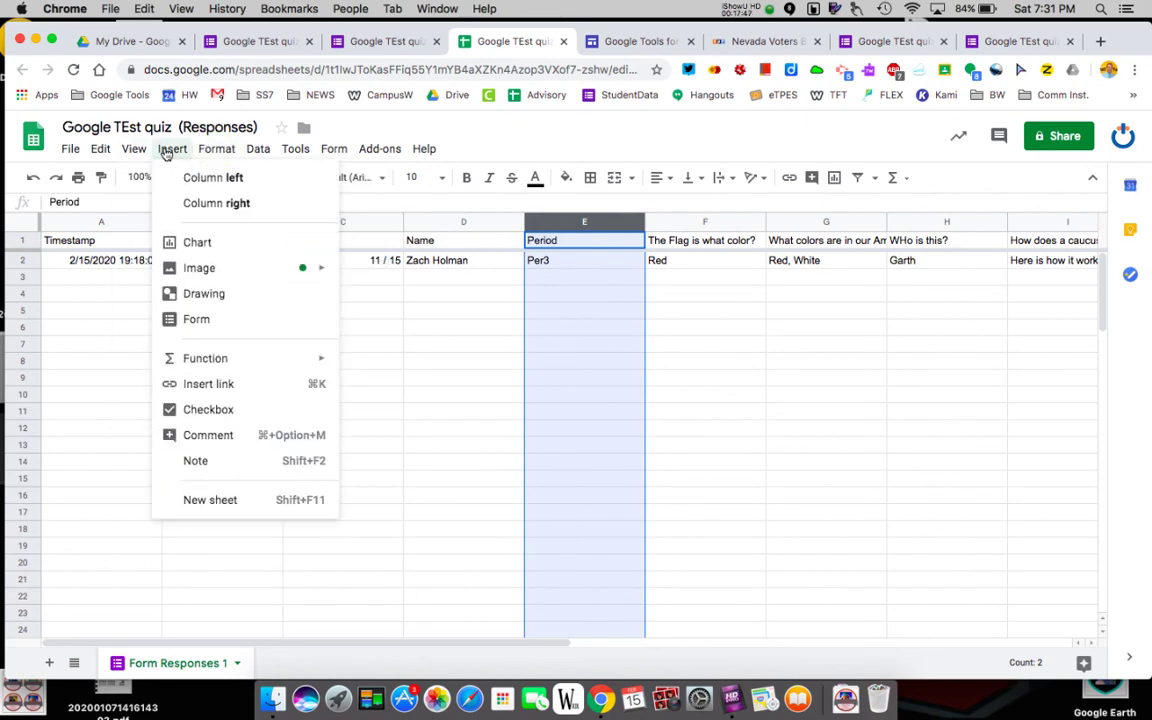
mouse_move(258, 148)
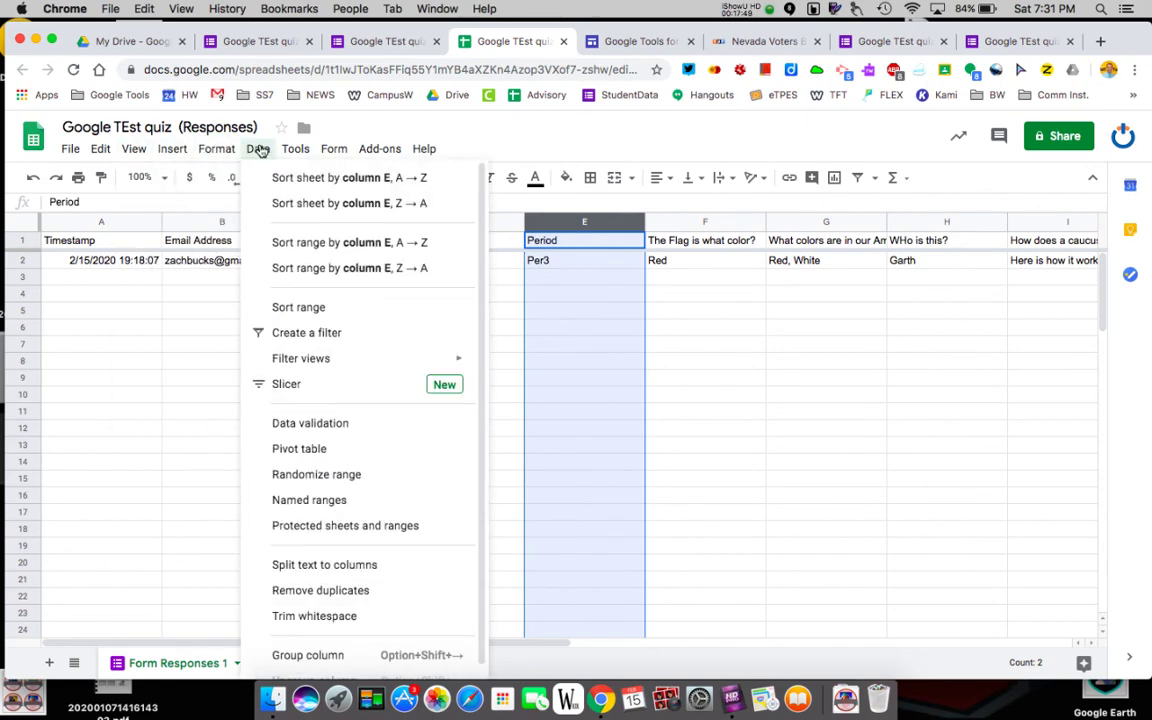
click(370, 178)
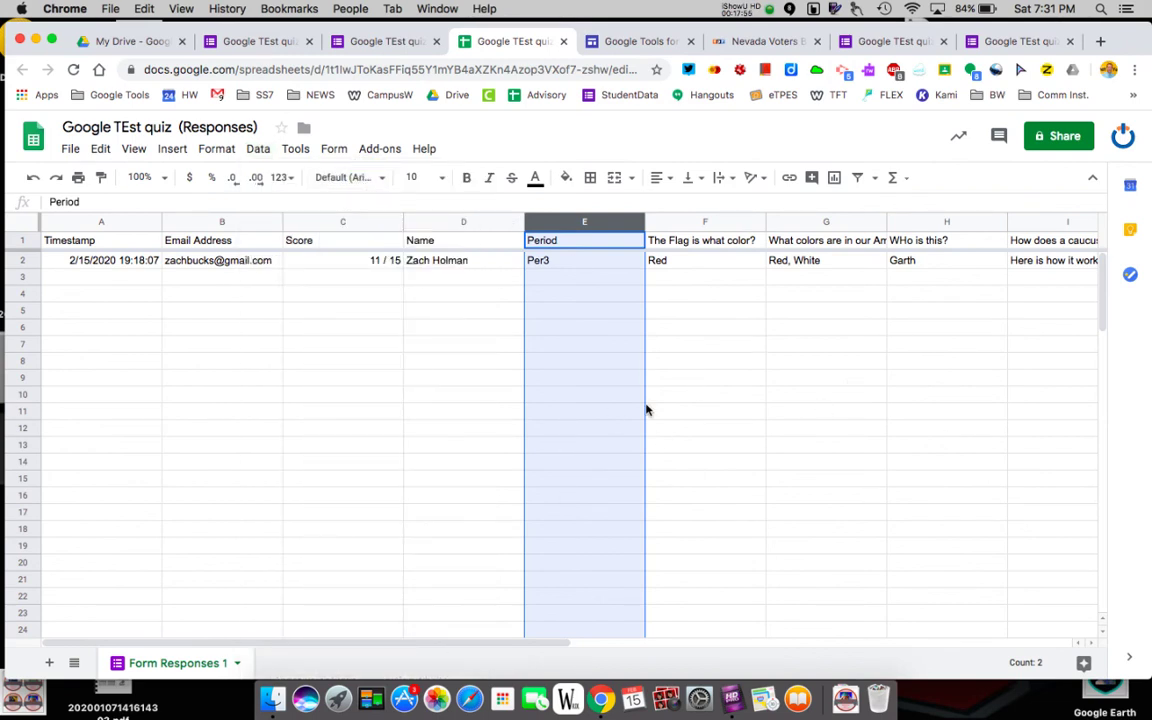
Check the quiz's response summary and its Settings > Quizzes grading options, then return to the Google tools for Teachers site
click(386, 41)
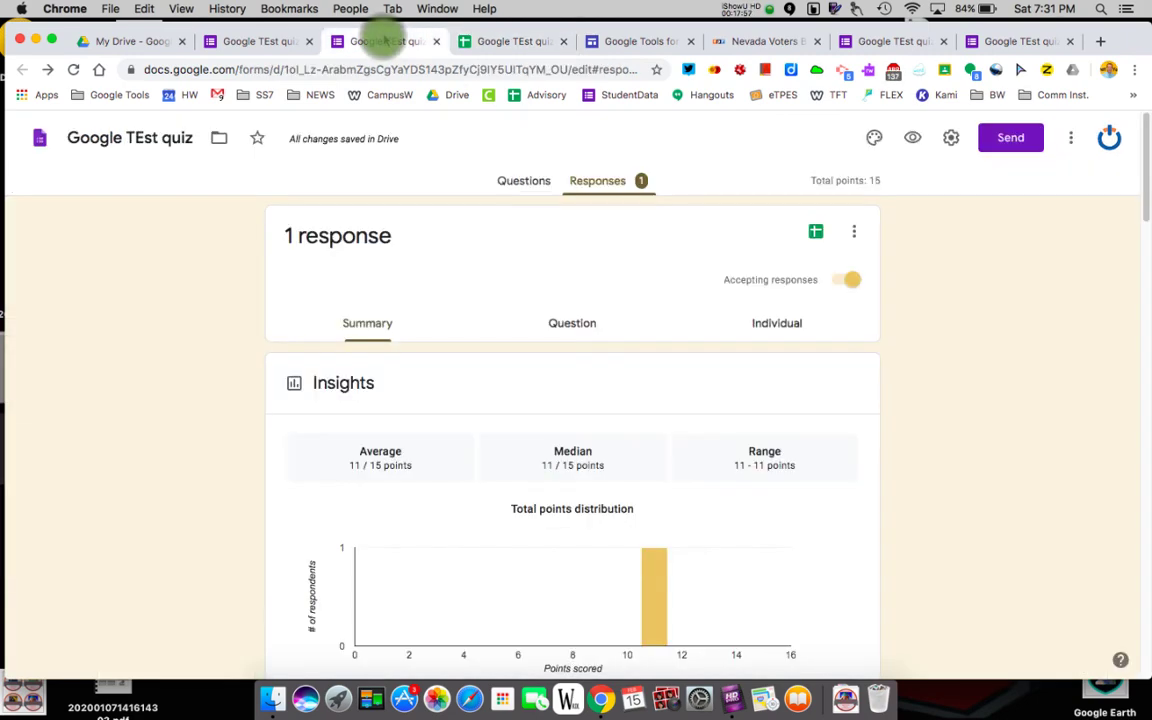
scroll(600, 412, down, 15)
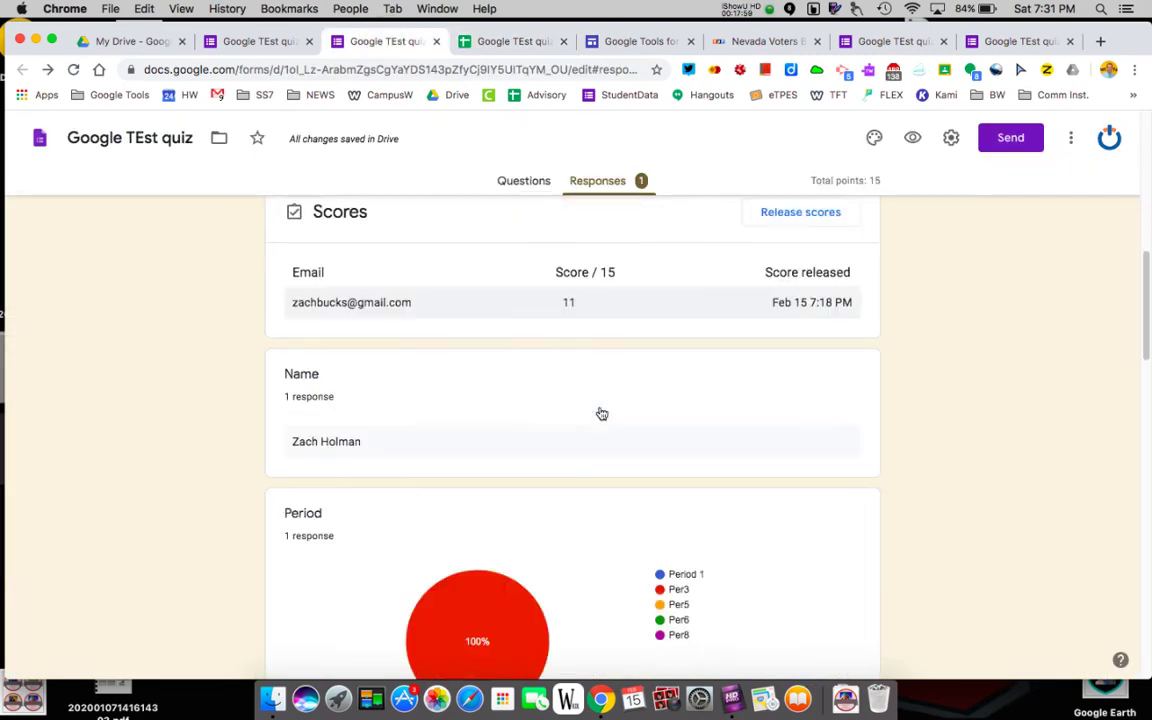
scroll(600, 412, up, 15)
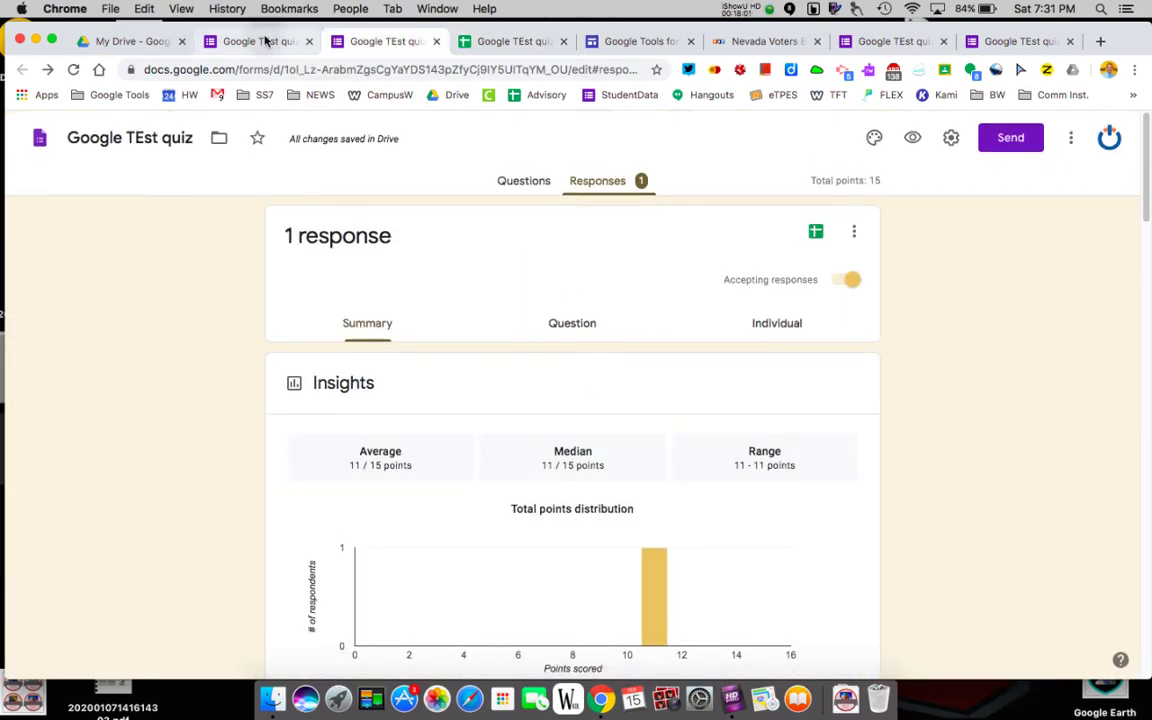
click(263, 41)
click(952, 140)
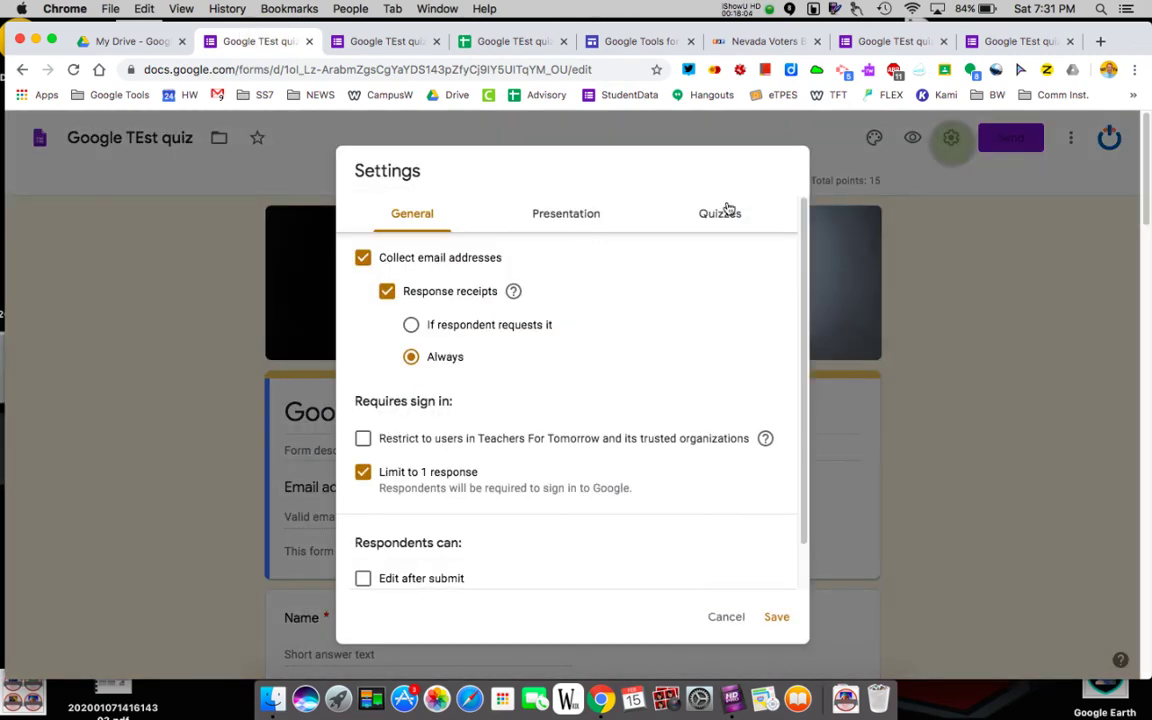
click(722, 214)
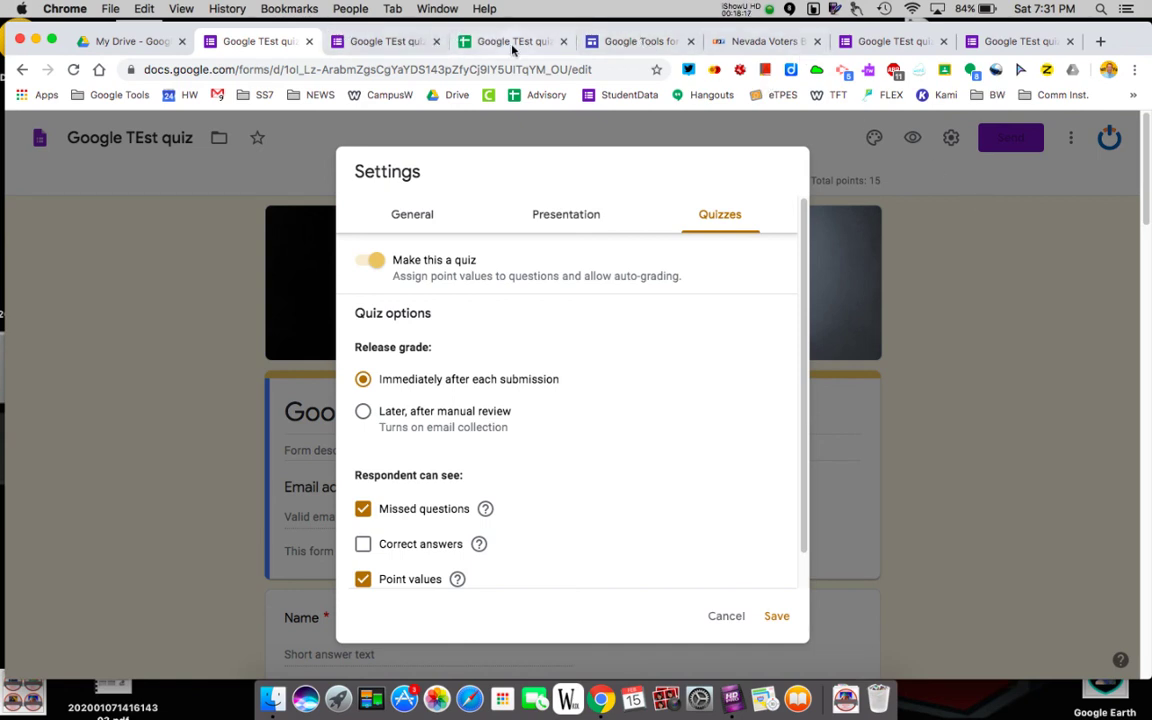
click(648, 41)
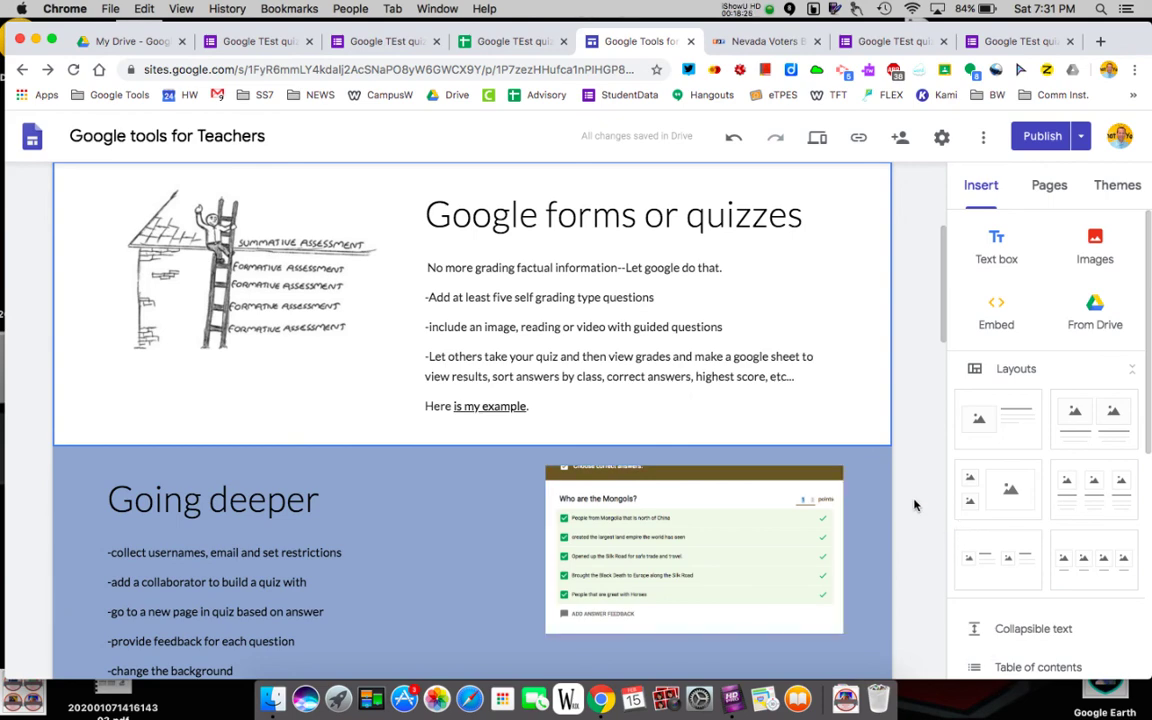
scroll(902, 500, up, 5)
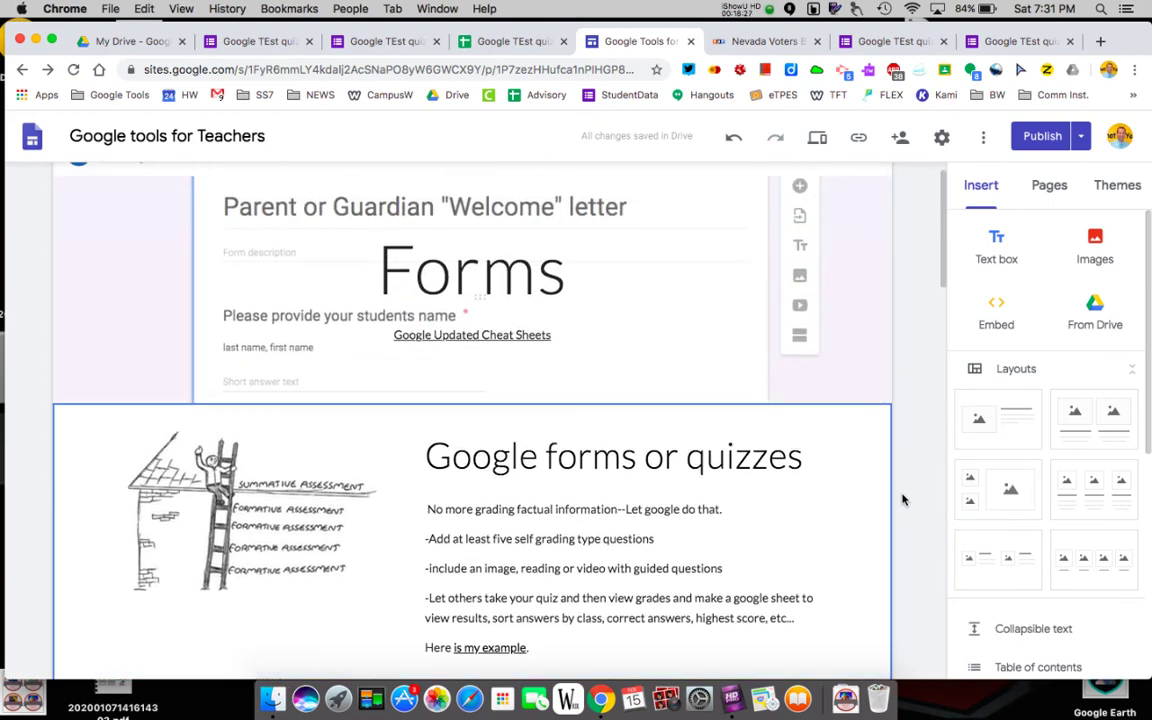
scroll(915, 483, down, 8)
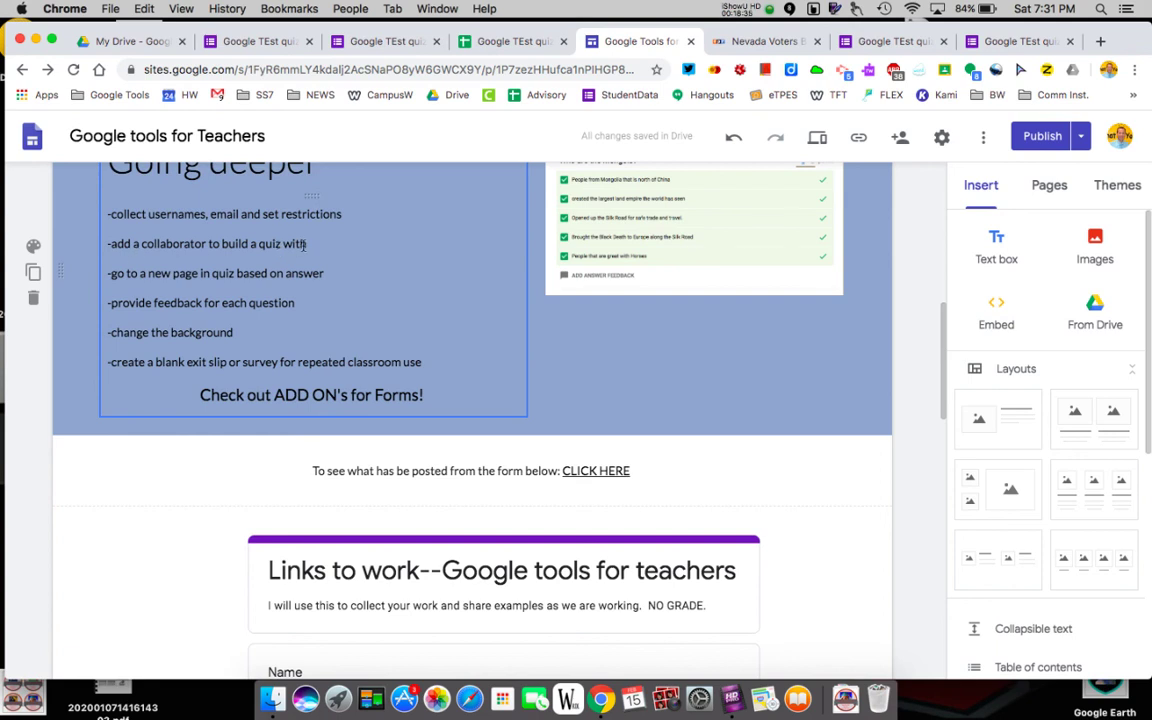
drag(305, 244, 142, 244)
click(393, 264)
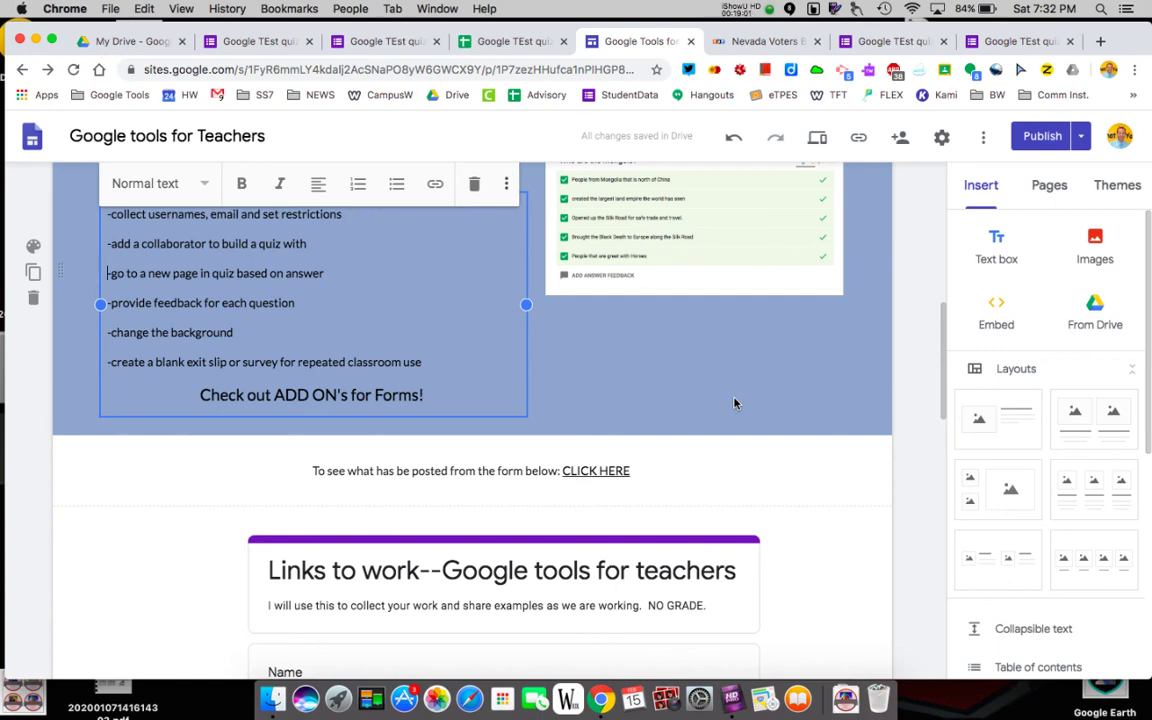
scroll(734, 403, down, 7)
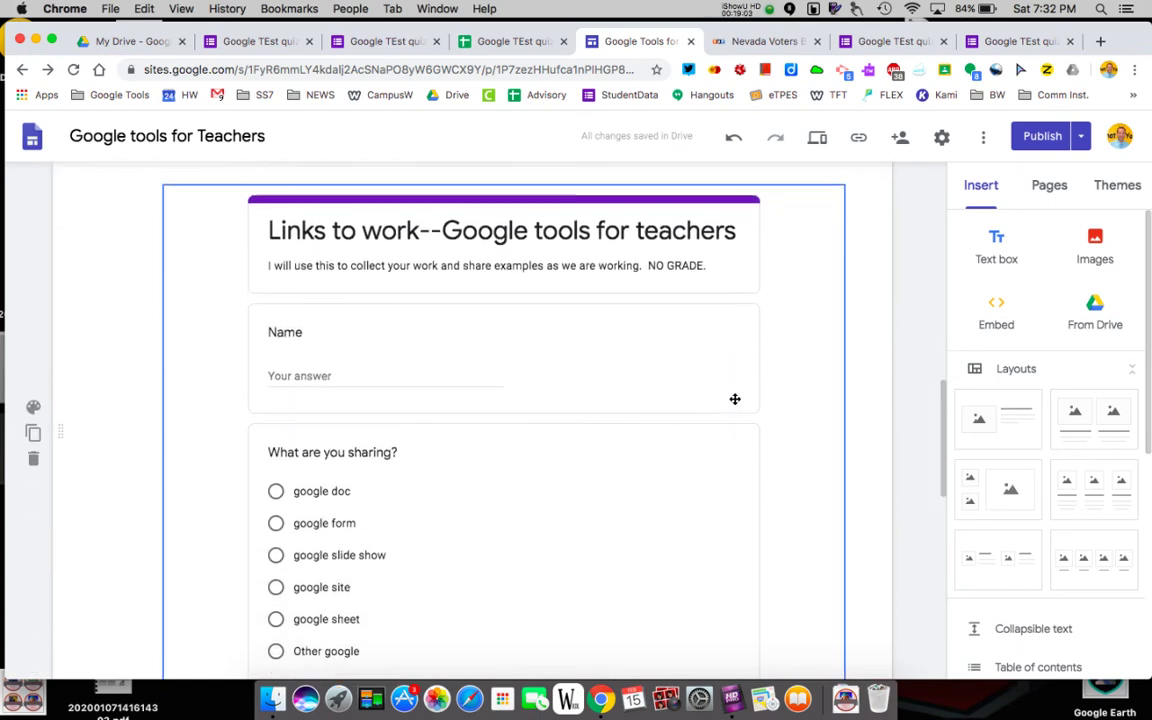
Select the embedded Links to work form on the Google Sites page
scroll(734, 399, down, 1)
click(291, 311)
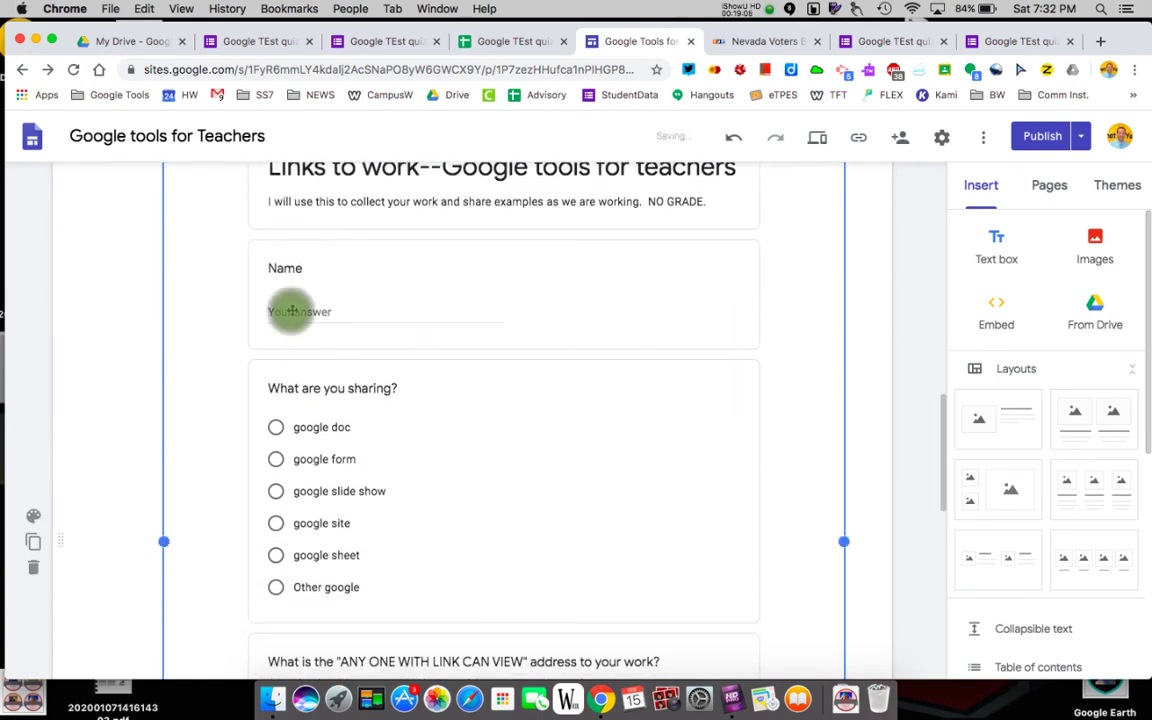
scroll(658, 329, down, 2)
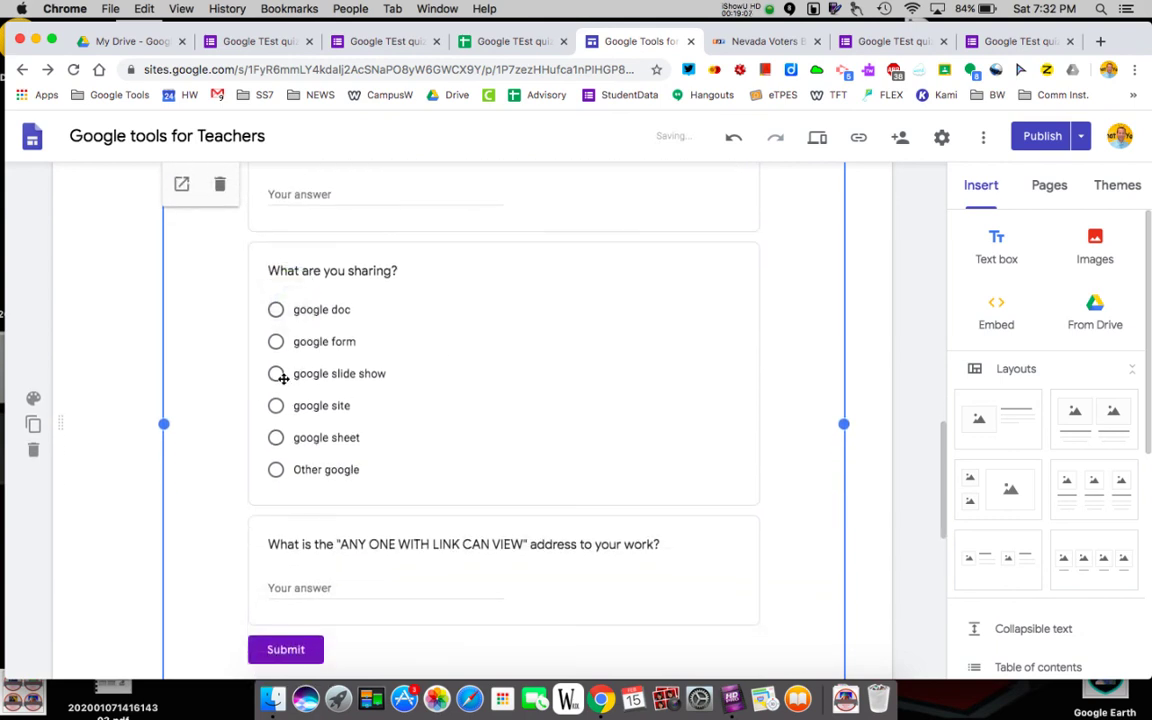
scroll(607, 416, down, 2)
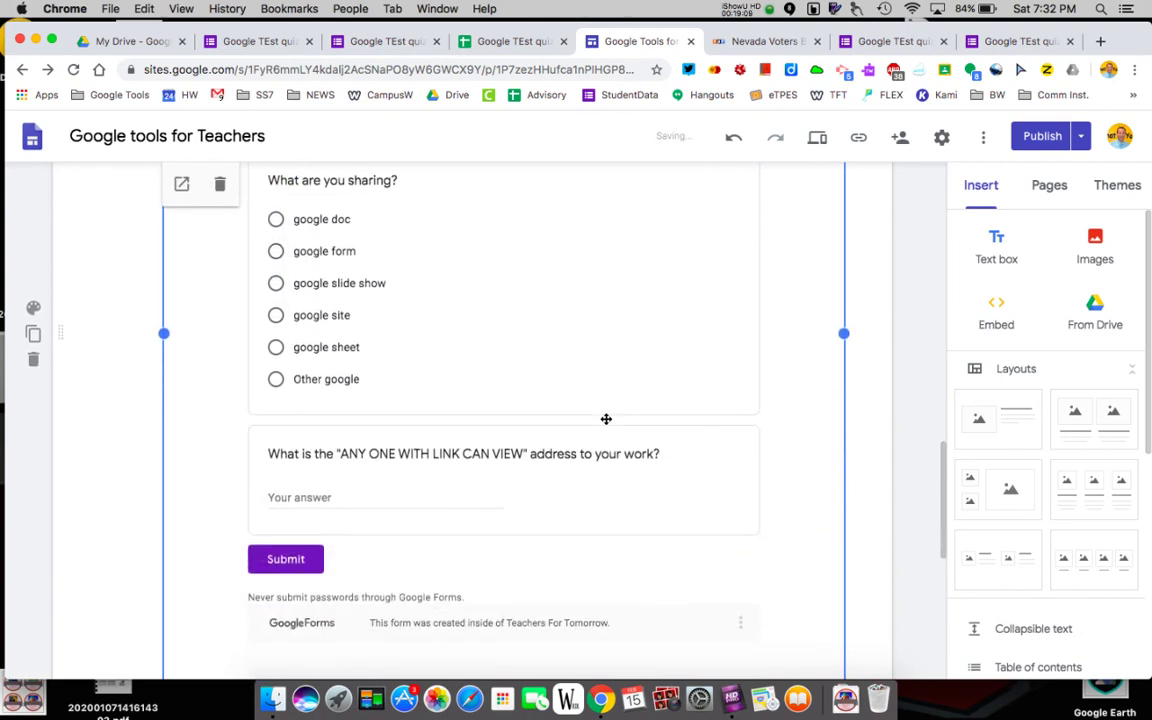
Bring up and select the Google TEst quiz's shareable link from the Send options
click(895, 41)
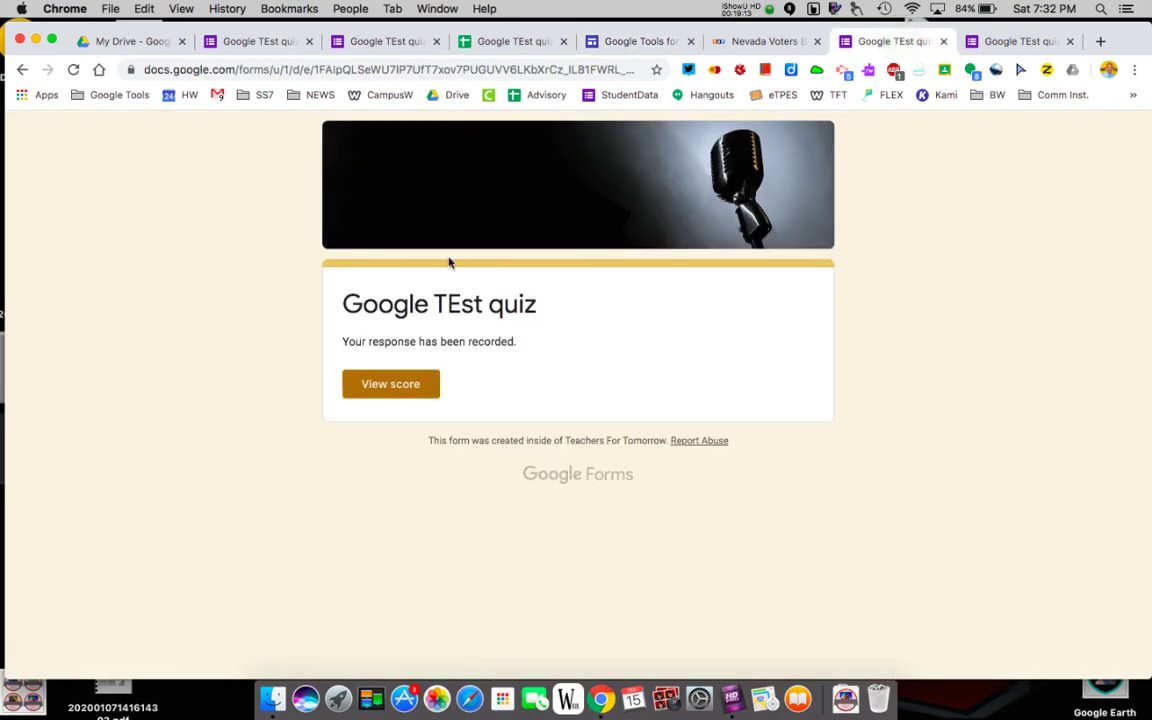
click(408, 42)
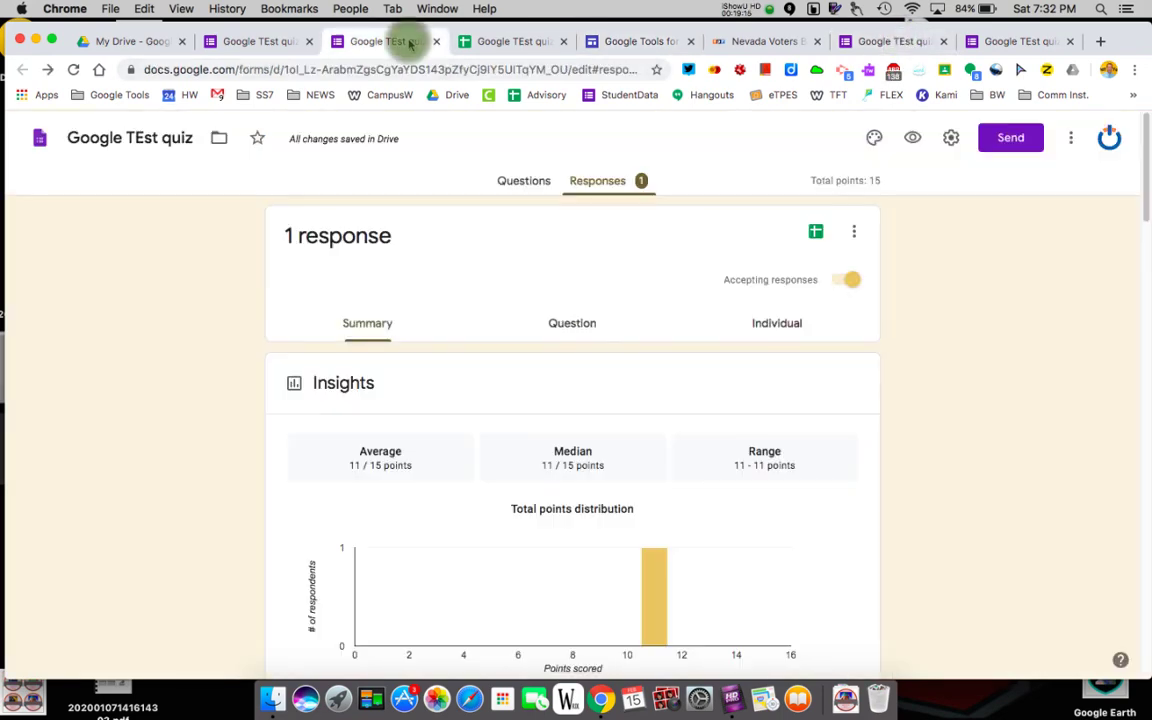
click(993, 138)
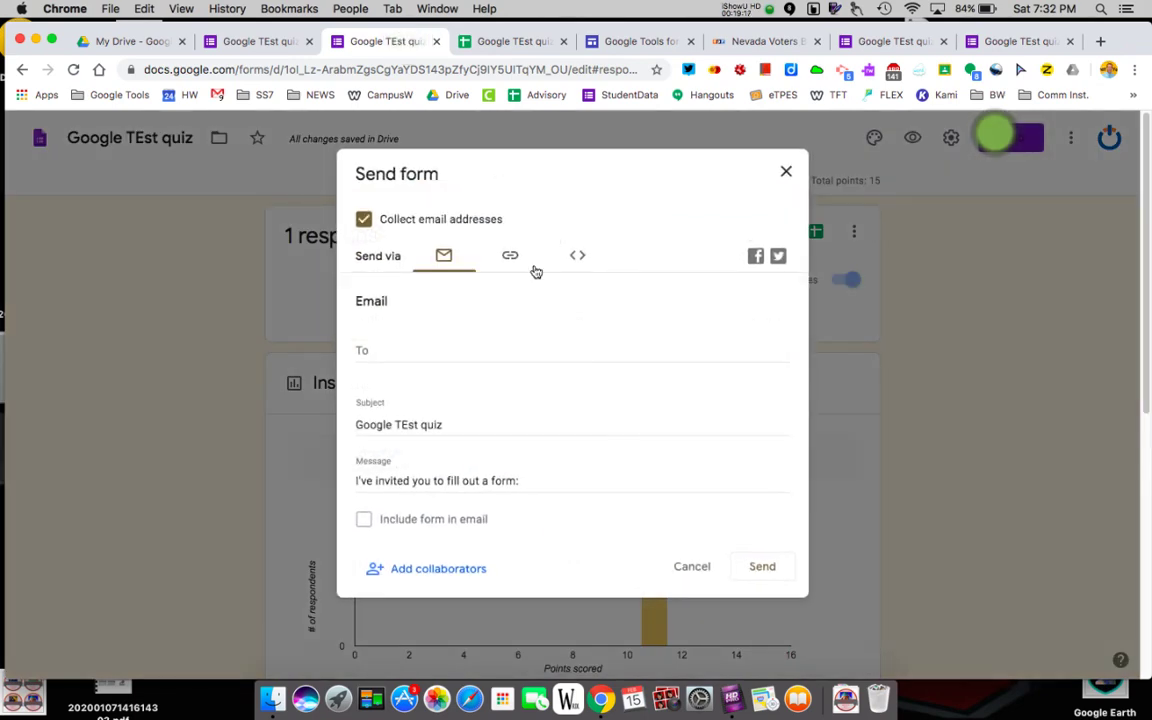
click(512, 258)
click(561, 330)
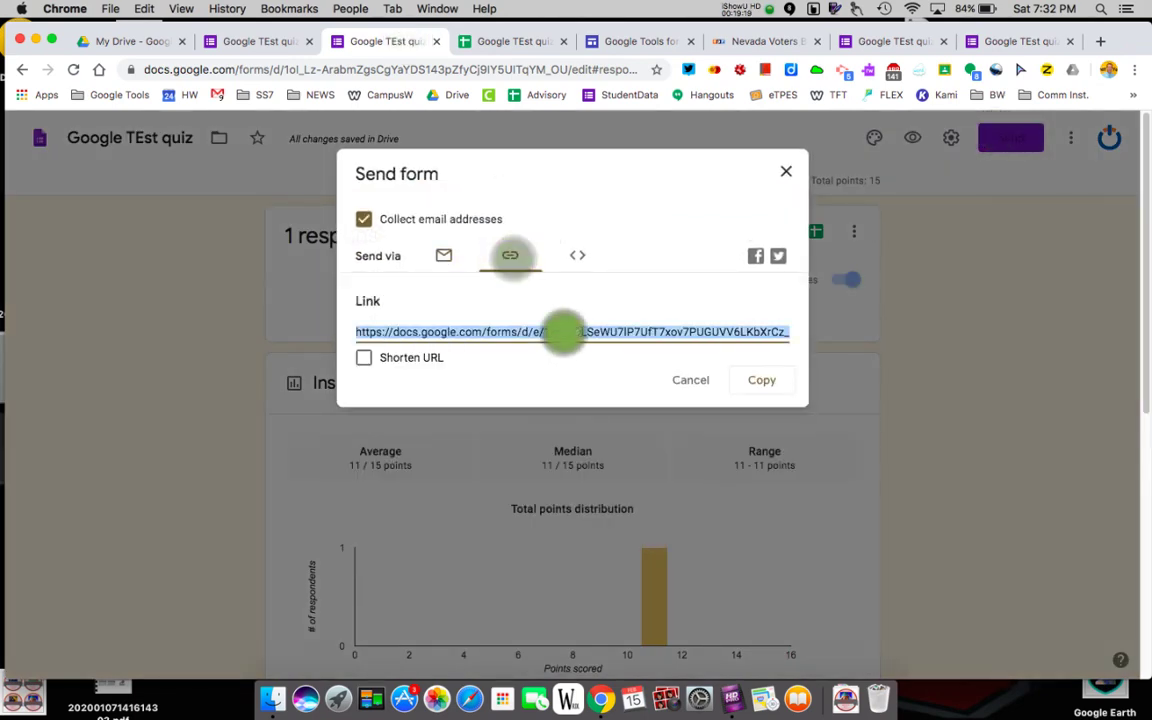
Look over the Google tools for Teachers site, then return to the Google TEst quiz (Responses) spreadsheet
click(633, 41)
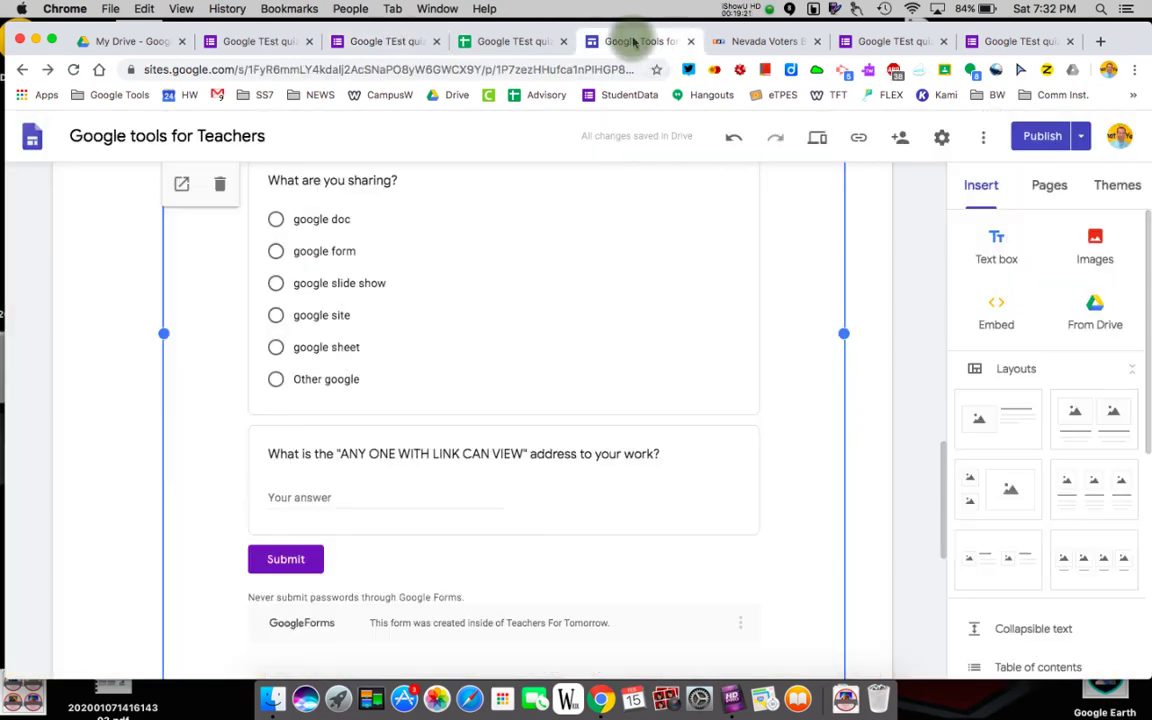
scroll(421, 484, down, 8)
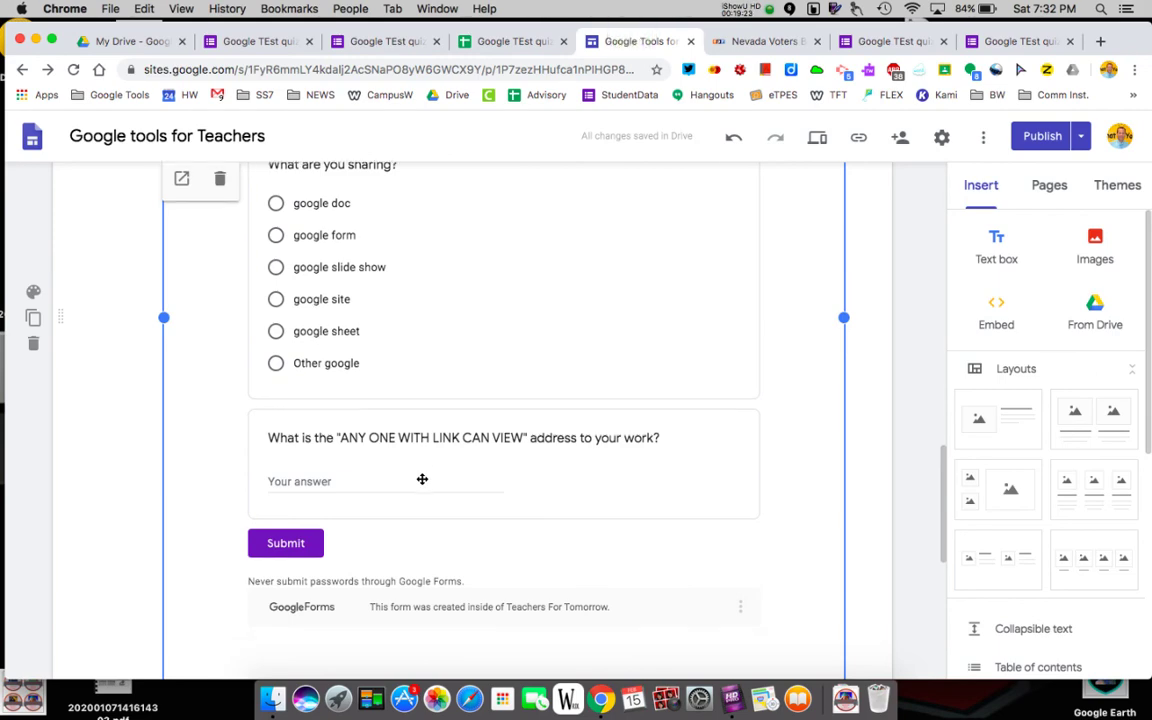
scroll(421, 484, down, 3)
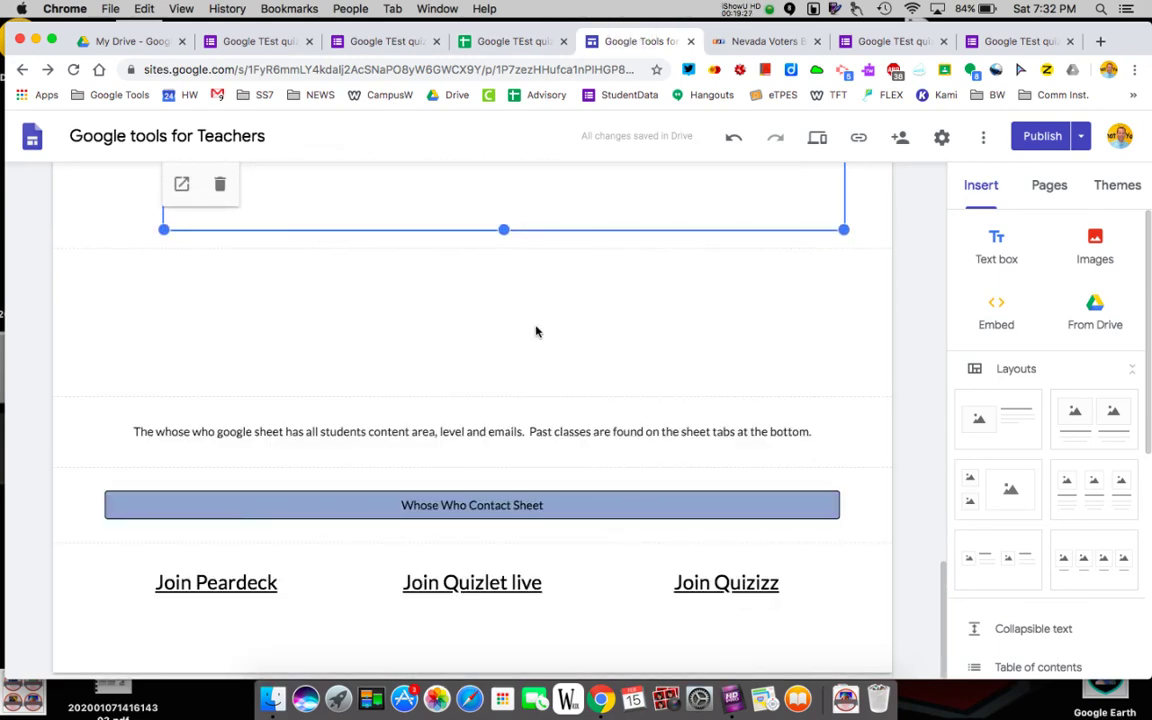
scroll(536, 330, up, 9)
scroll(536, 327, up, 10)
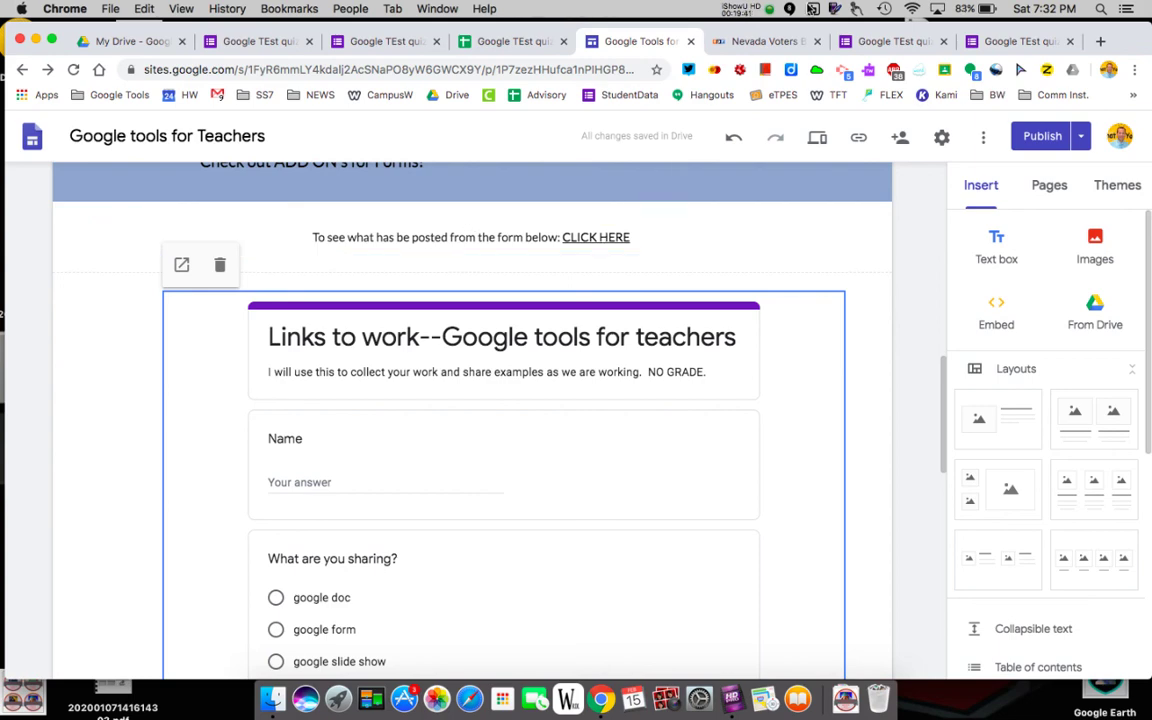
click(513, 41)
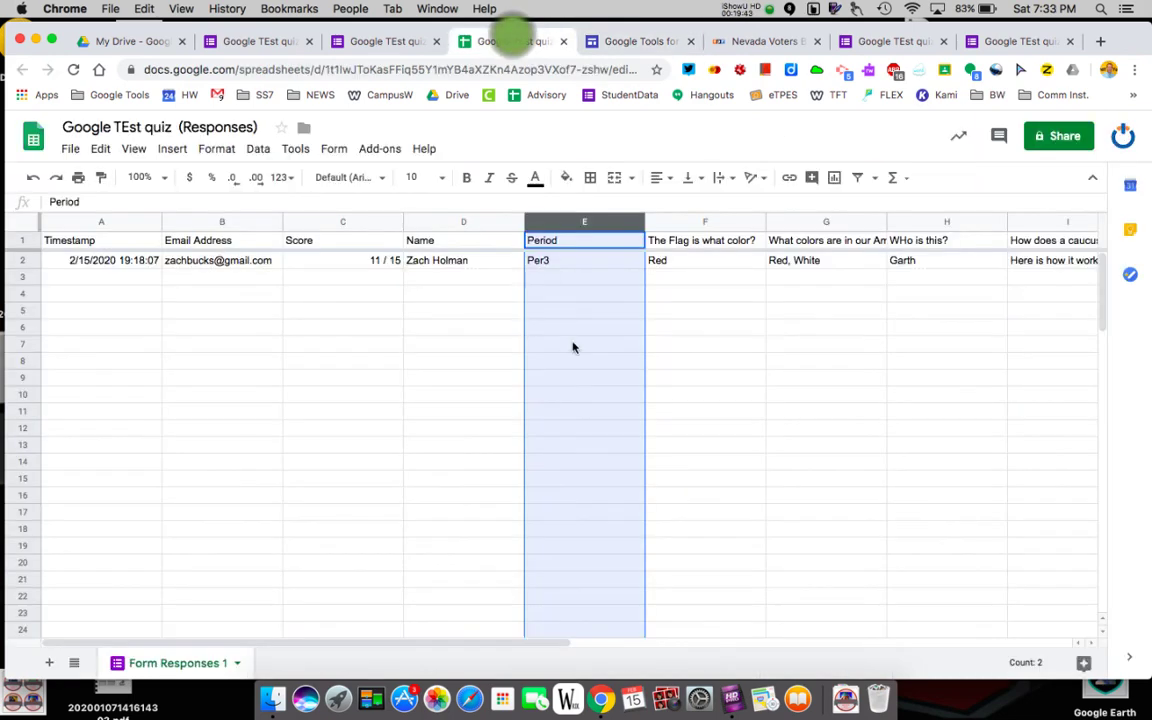